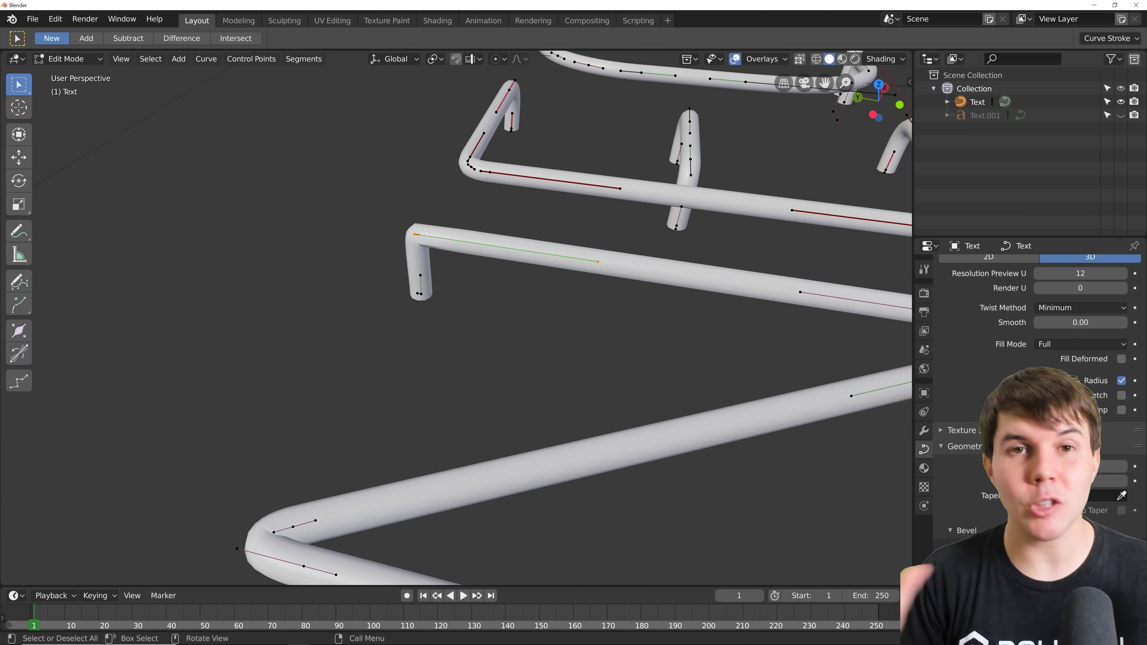
- Extrude the selected open end of the neon letter curve to continue its tube
key(e)
click(450, 241)
key(e)
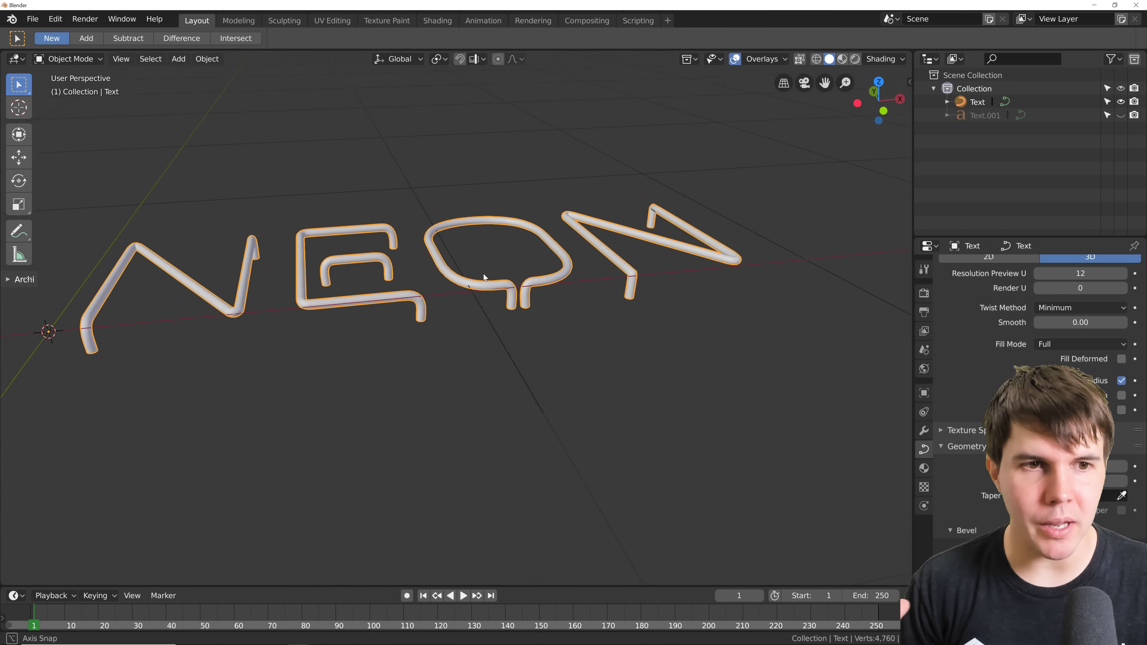
middle_drag(484, 277, 519, 272)
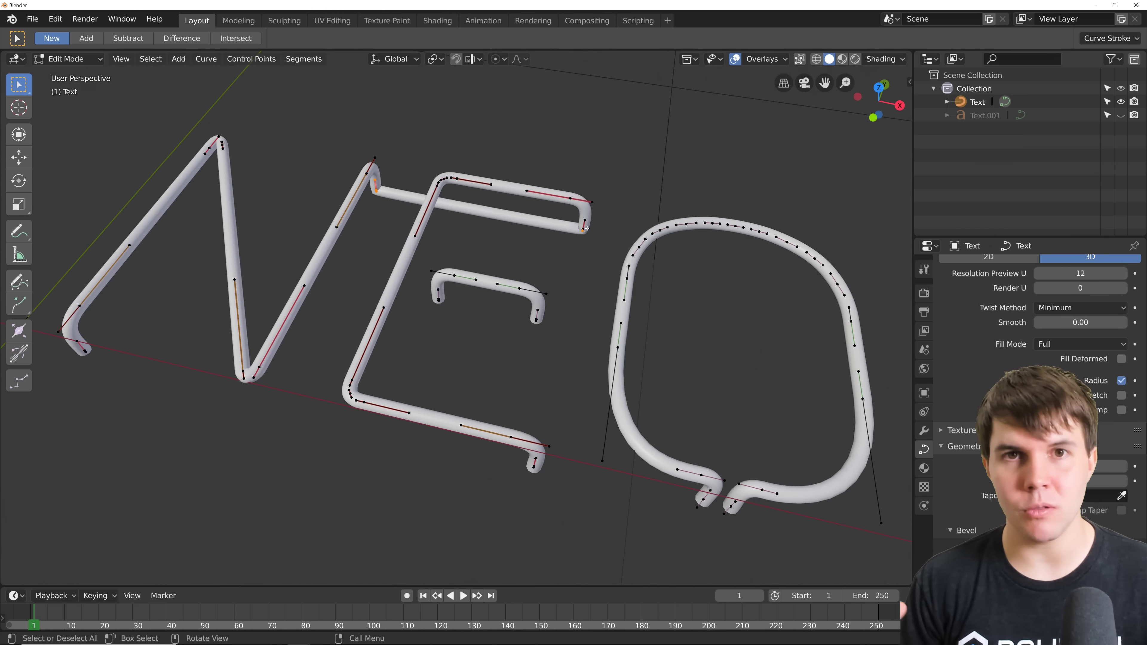
key(Tab)
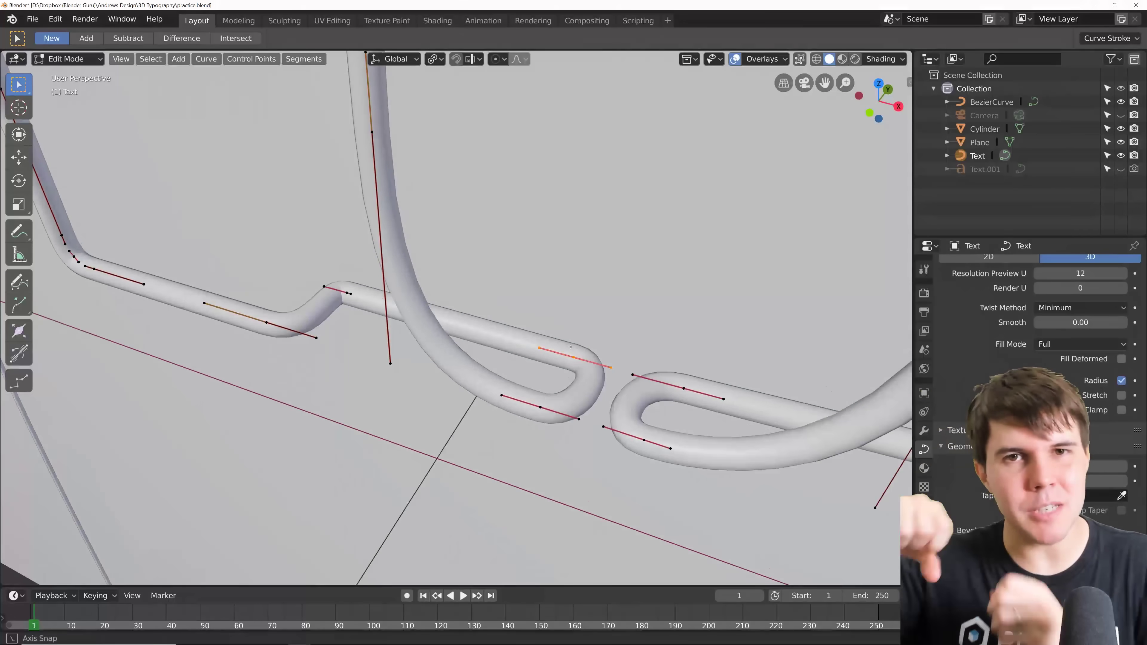
- Move the selected curve points of the rear connecting tube behind the O along the global X axis to reshape its bends
key(g)
key(x)
click(600, 381)
click(570, 386)
key(g)
key(x)
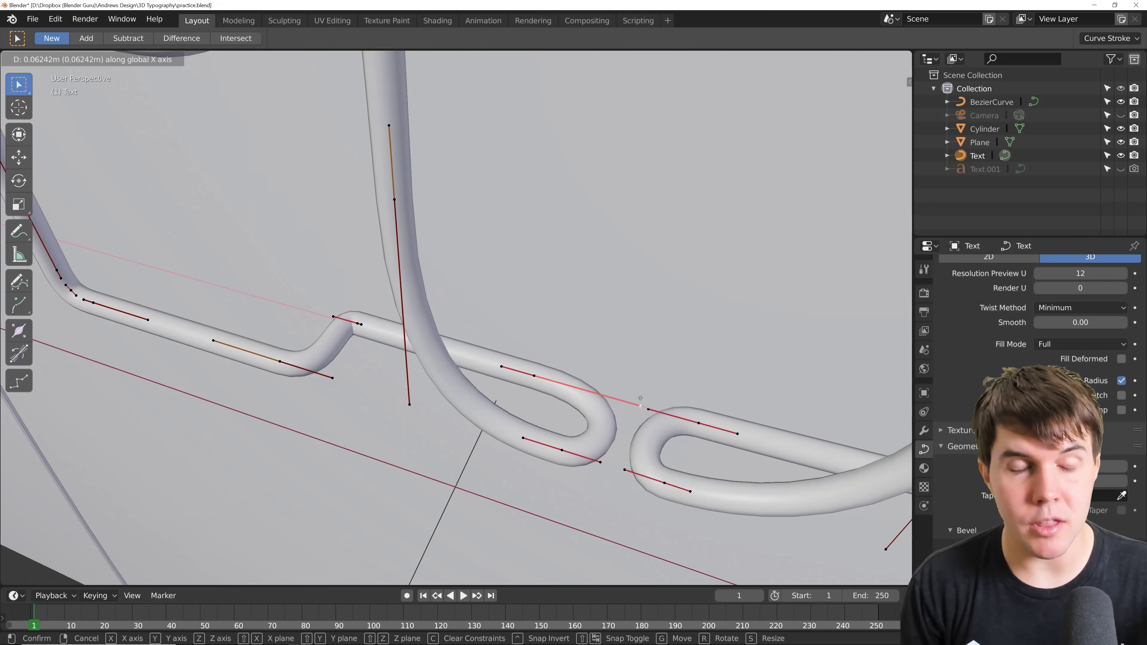
click(628, 391)
click(562, 451)
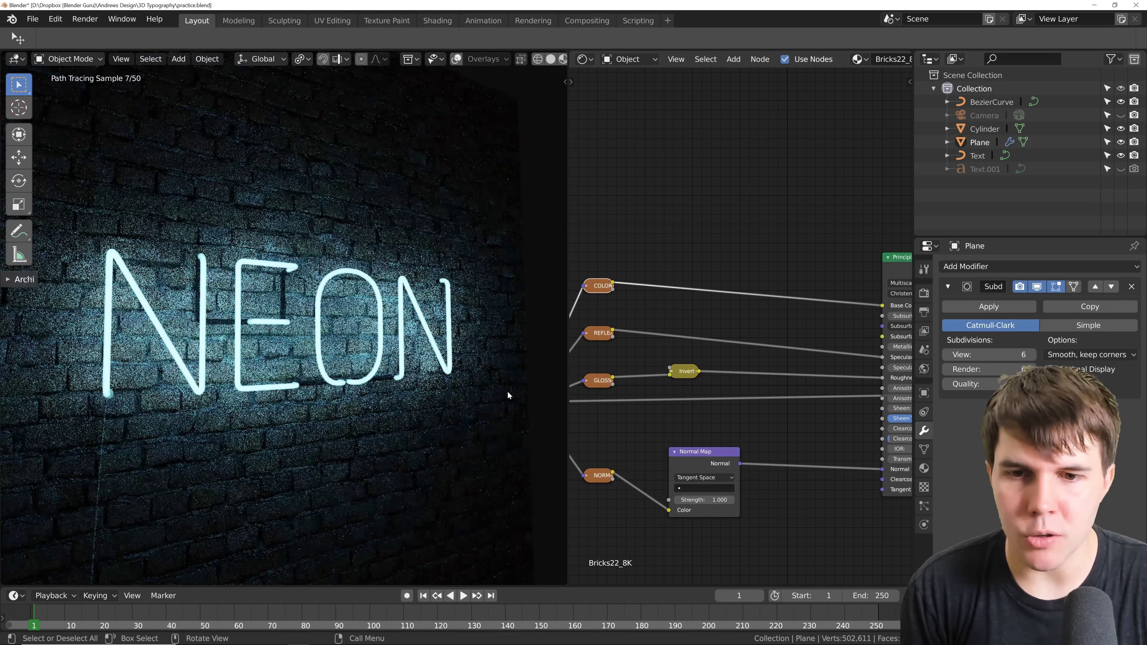
- Examine the brick wall material's displacement nodes and the rendered brick relief around the neon letters
drag(751, 312, 788, 250)
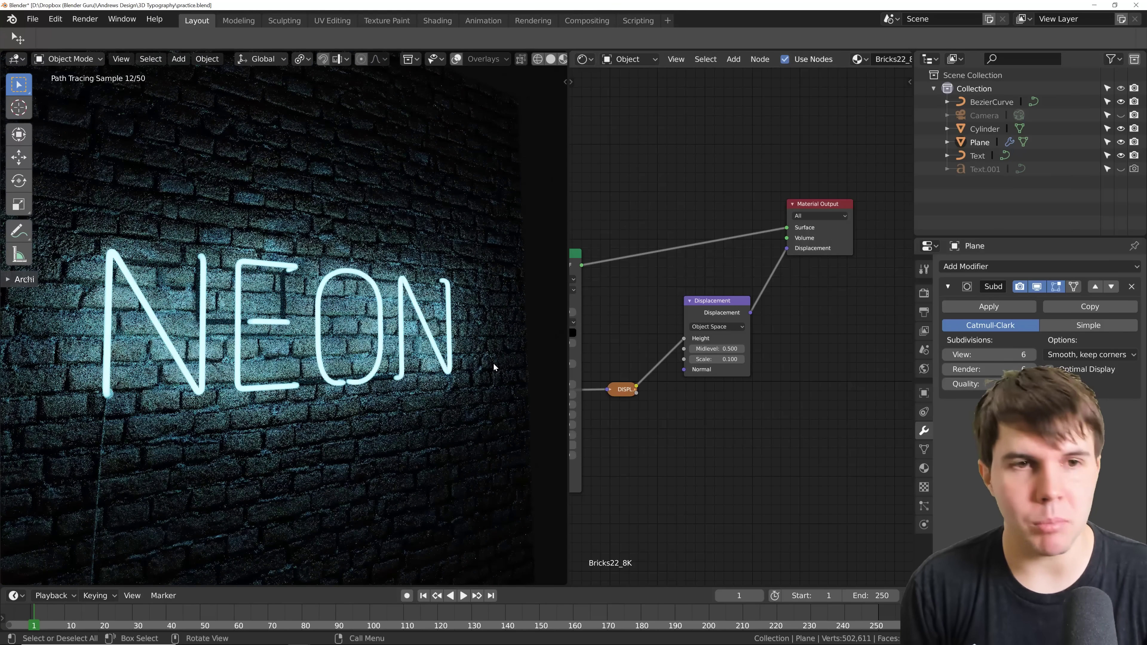
middle_drag(494, 366, 424, 372)
scroll(423, 372, up, 3)
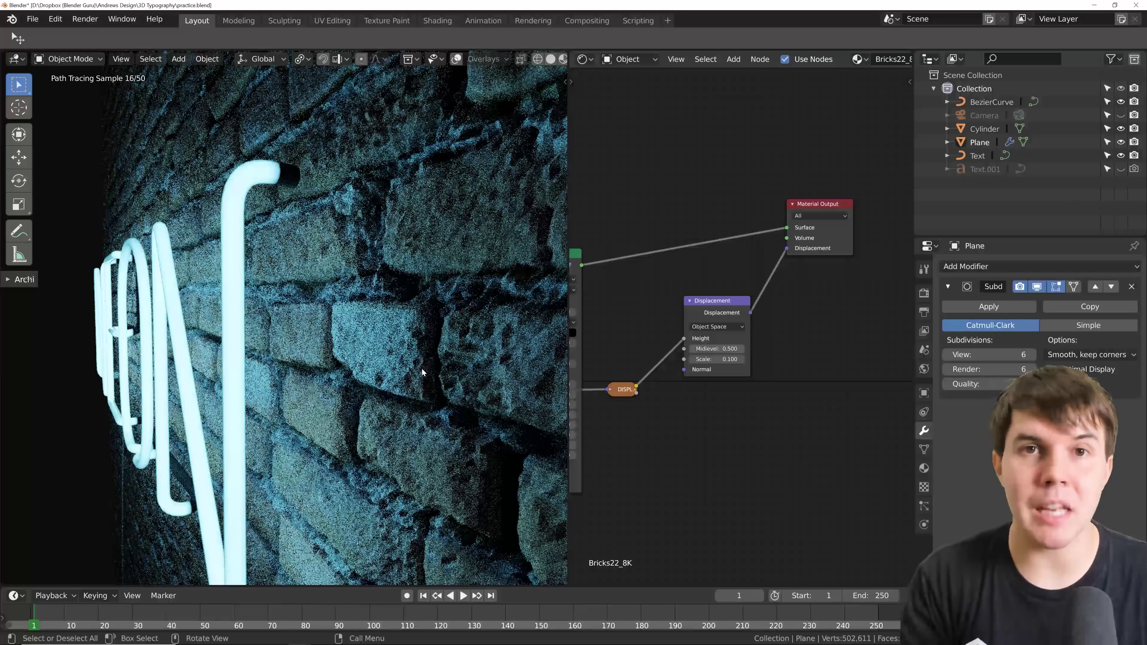
scroll(422, 368, up, 3)
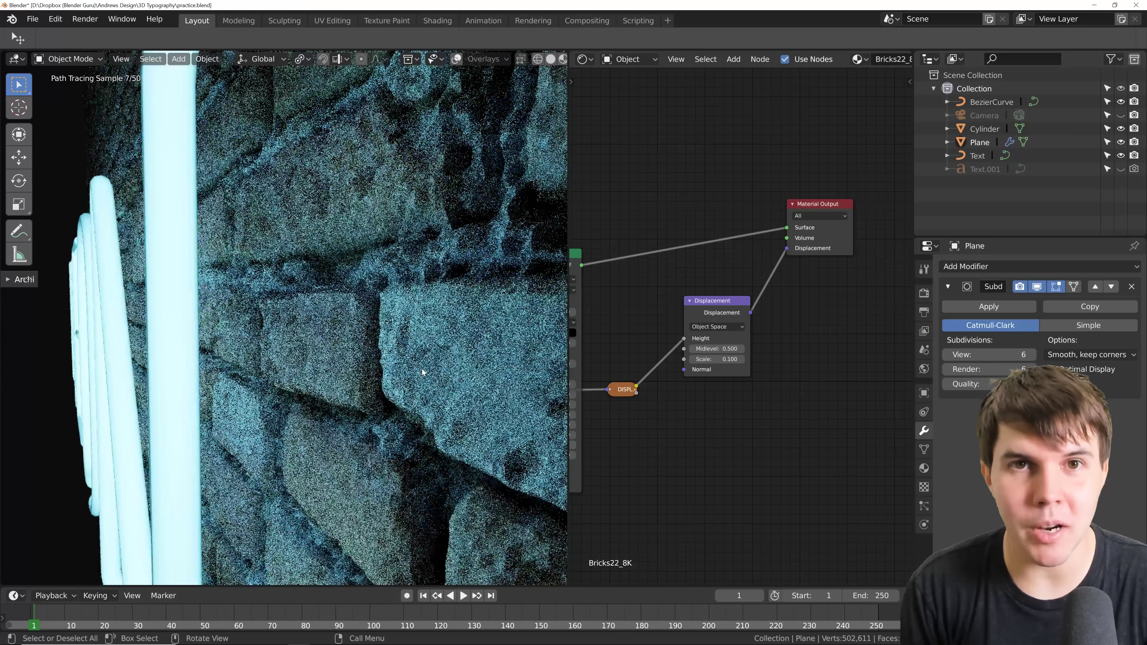
scroll(422, 370, down, 8)
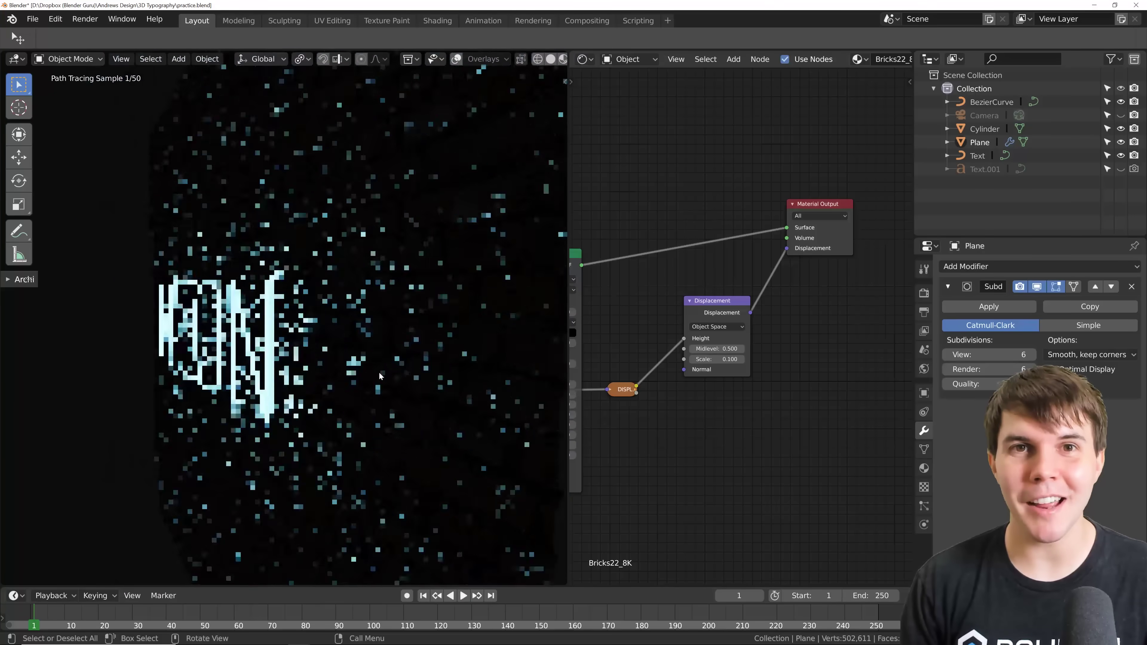
middle_drag(378, 371, 430, 367)
key(ctrl+space)
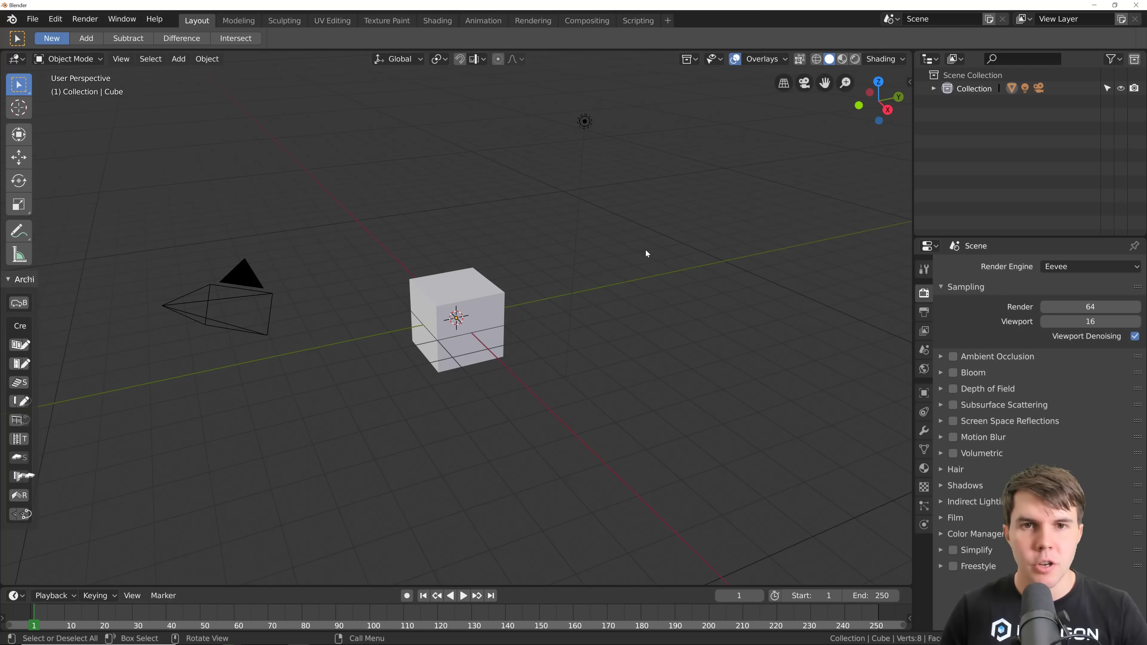
- Delete all default scene objects and add a text object at the origin
key(a)
key(x)
click(581, 288)
middle_drag(489, 311, 470, 275)
key(shift+a)
click(510, 314)
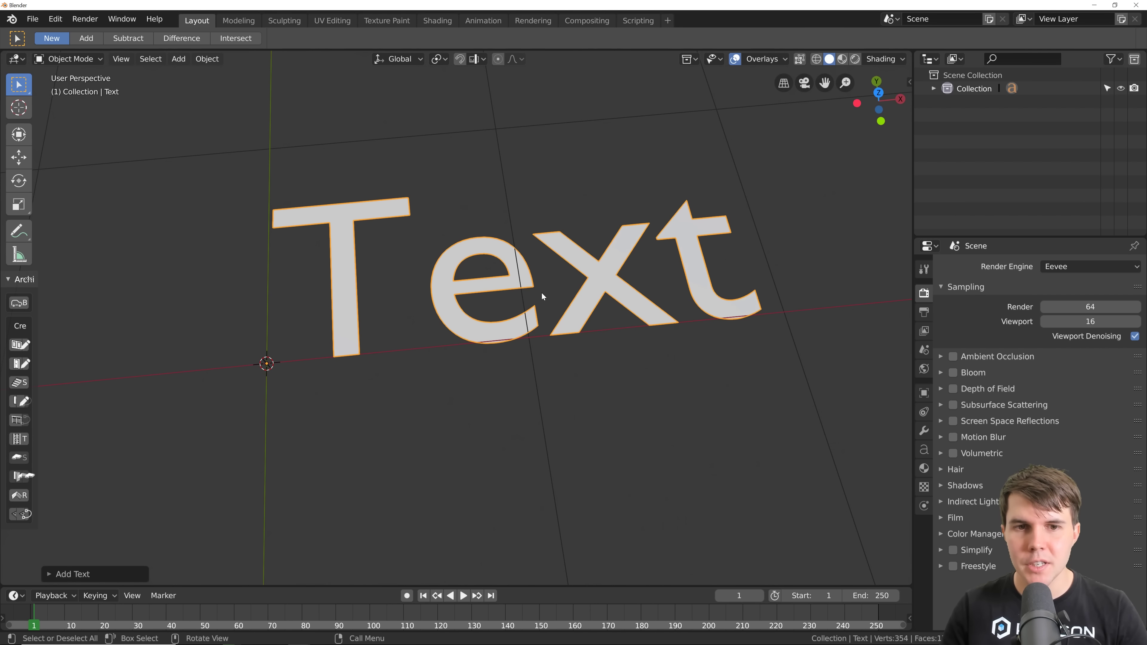
- Switch to the browser to view the Text Me One font page on fontsc.com, and return to Blender
scroll(519, 294, up, 2)
shift+middle_drag(505, 285, 483, 326)
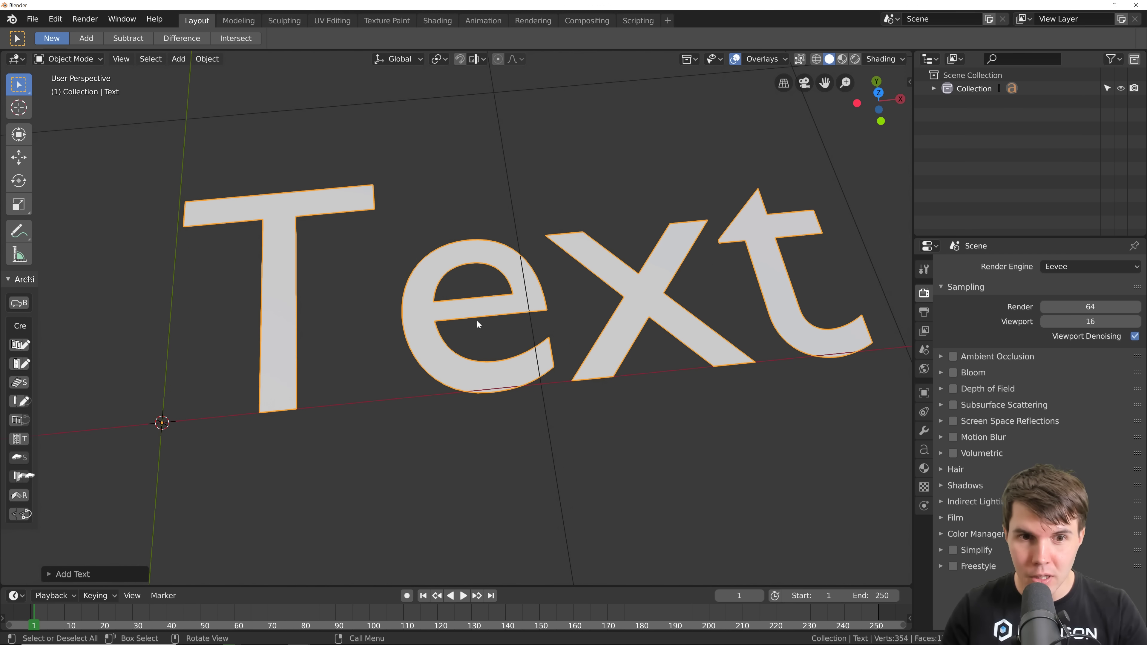
scroll(551, 312, up, 1)
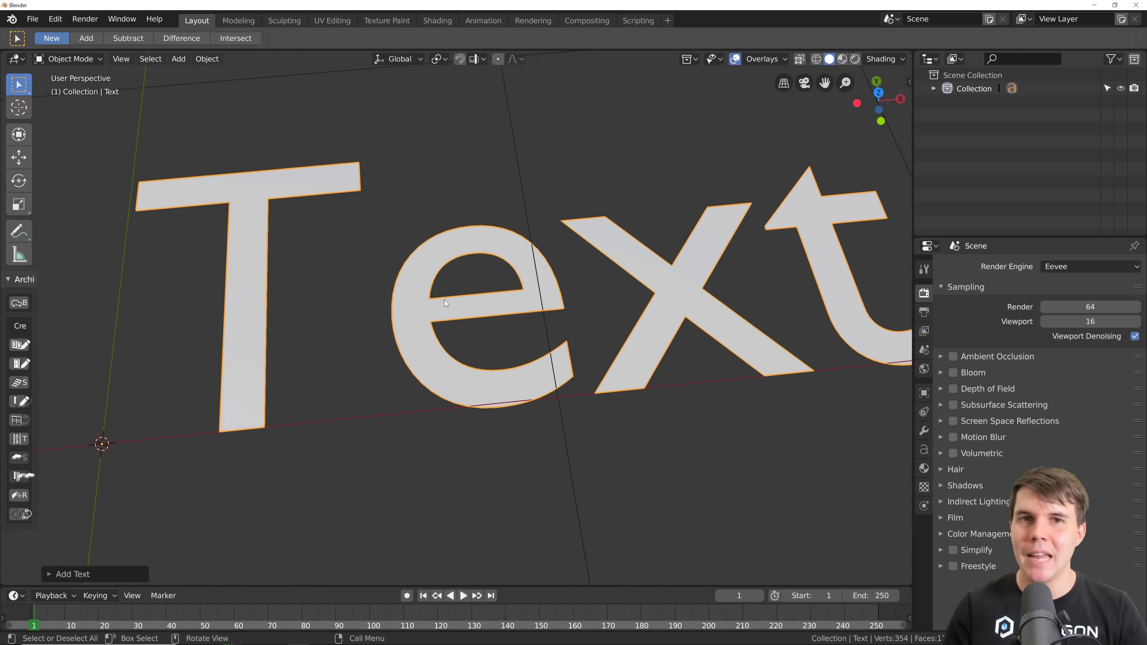
scroll(409, 311, down, 3)
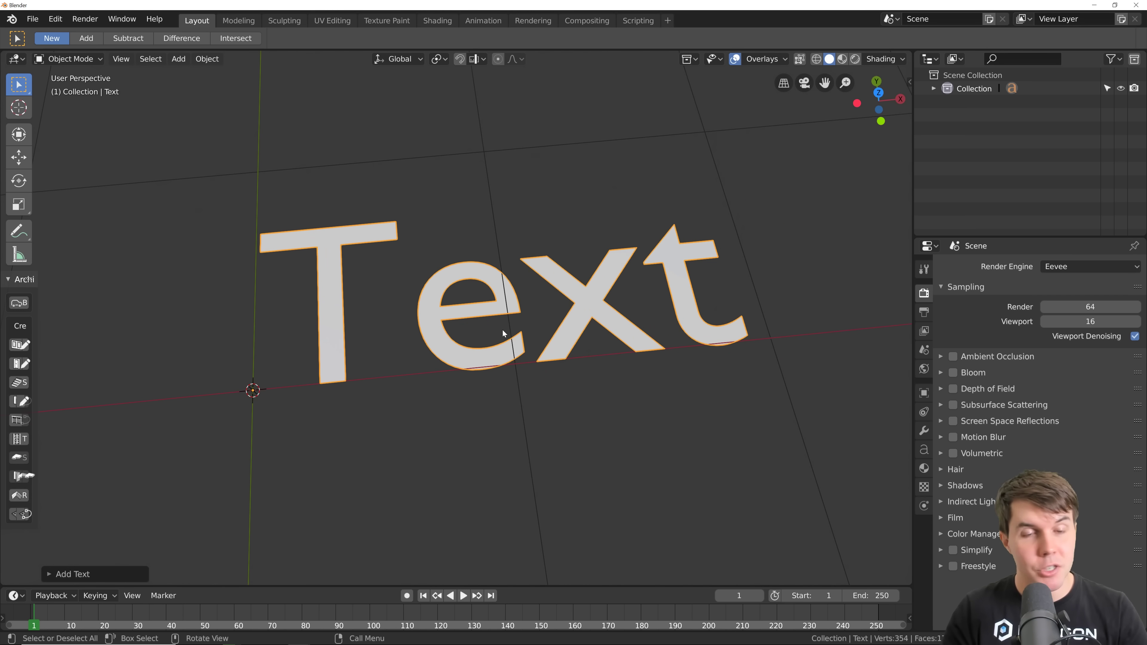
key(alt+Tab)
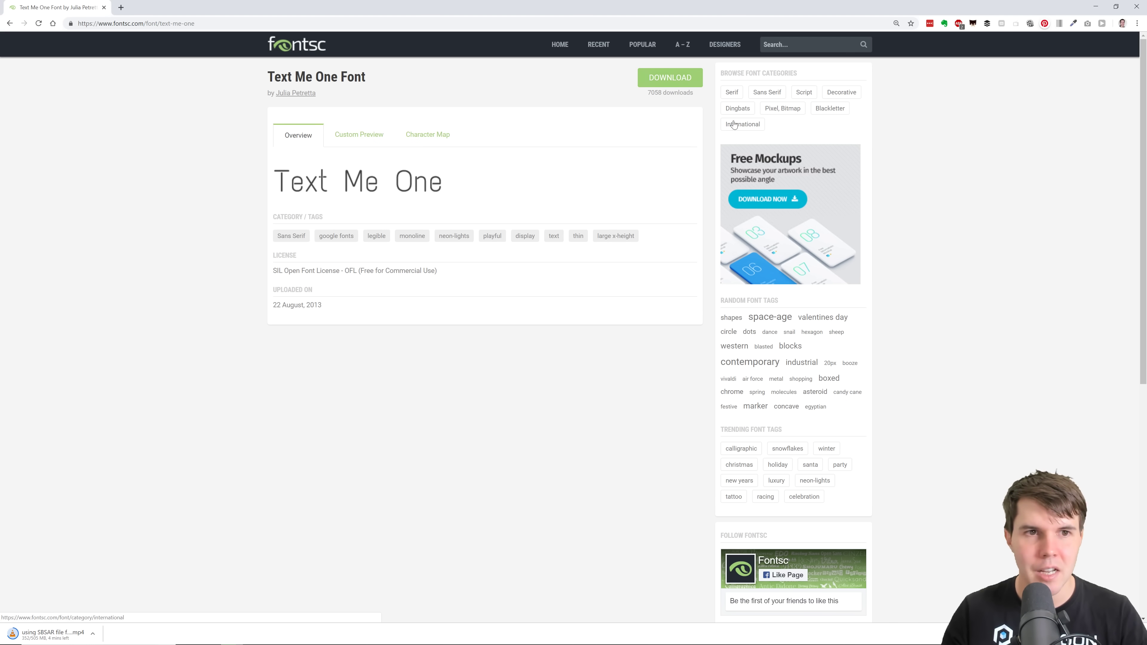
click(1094, 3)
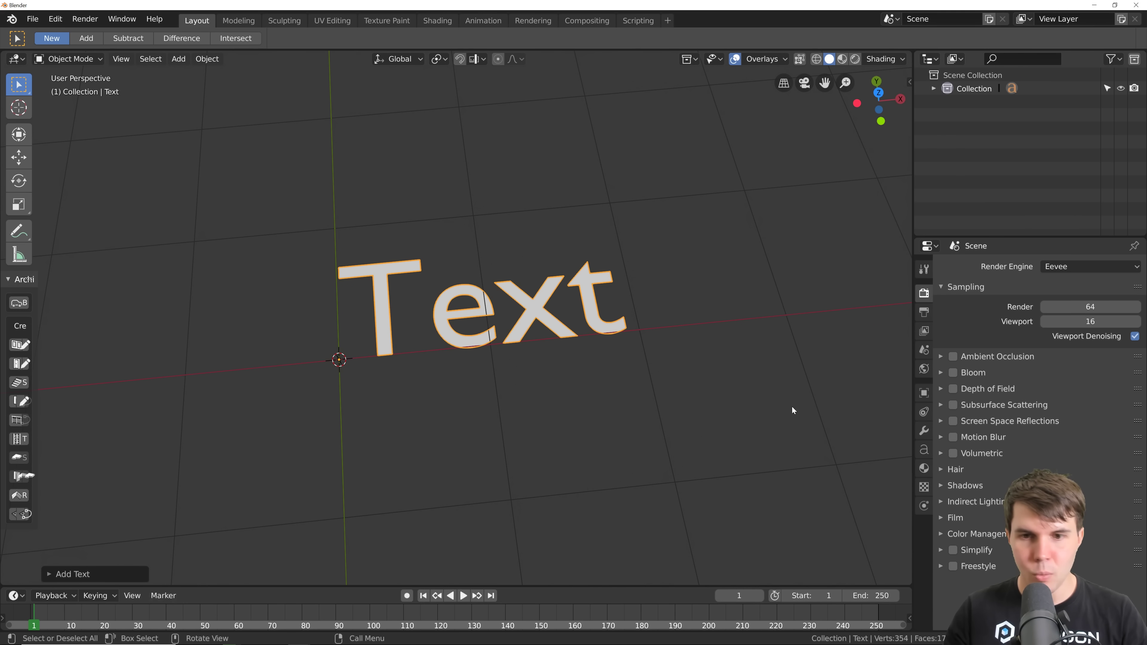
- Load TextMeOne-Regular.ttf from the recent Text Me One folder as the text object's regular font
click(924, 450)
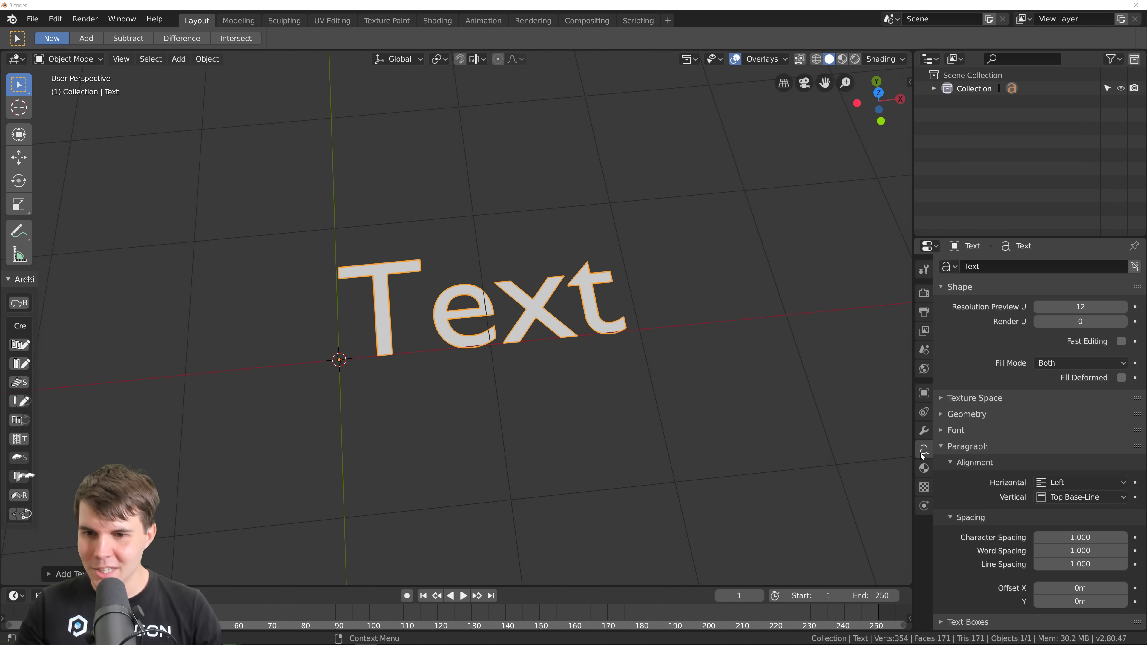
click(963, 430)
scroll(971, 434, down, 3)
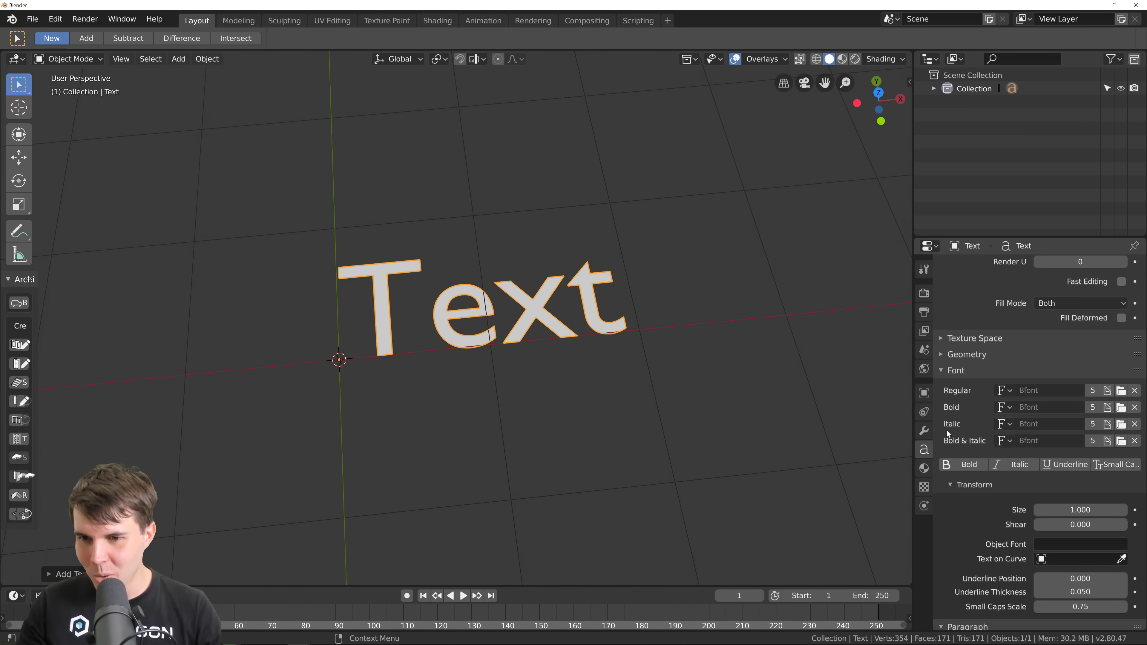
click(1006, 392)
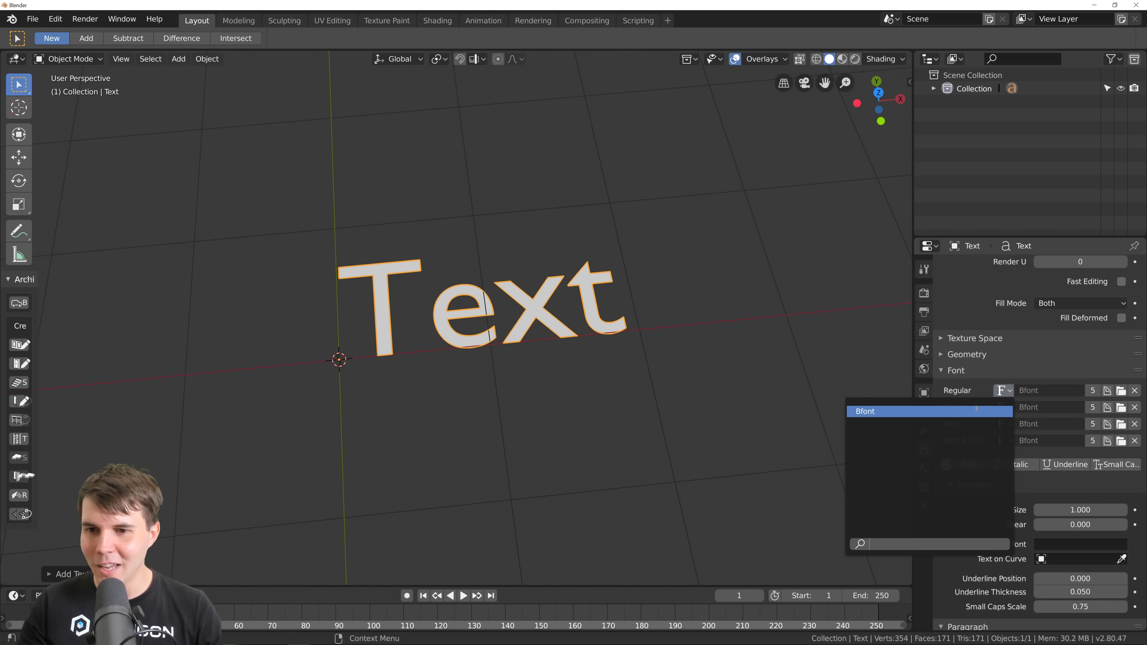
key(Escape)
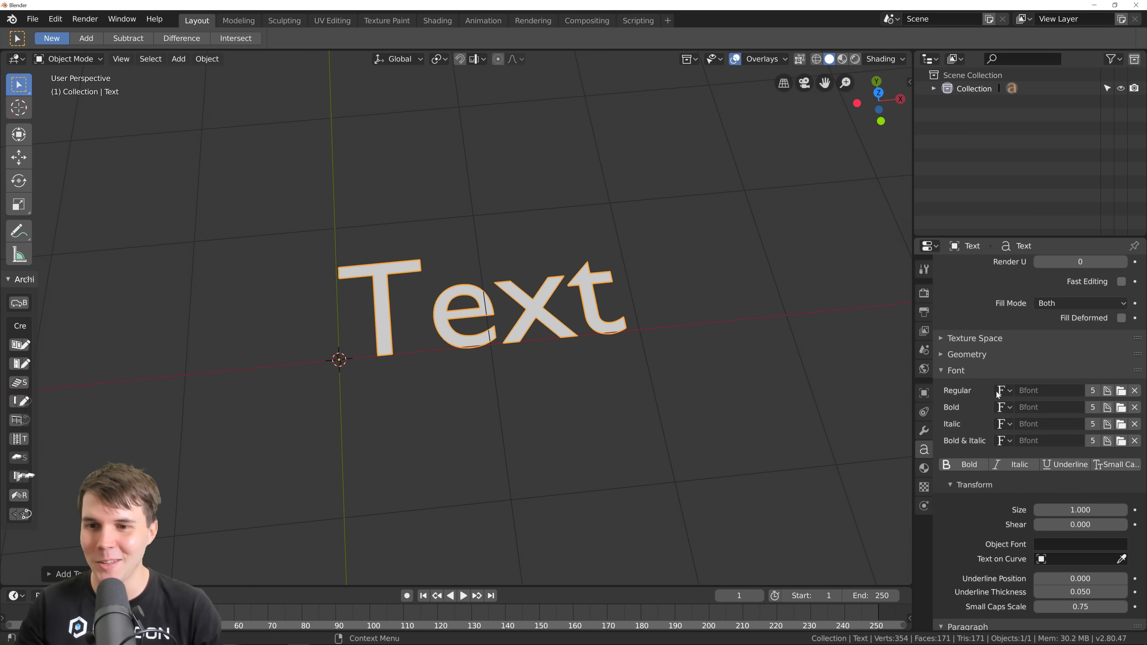
click(1122, 391)
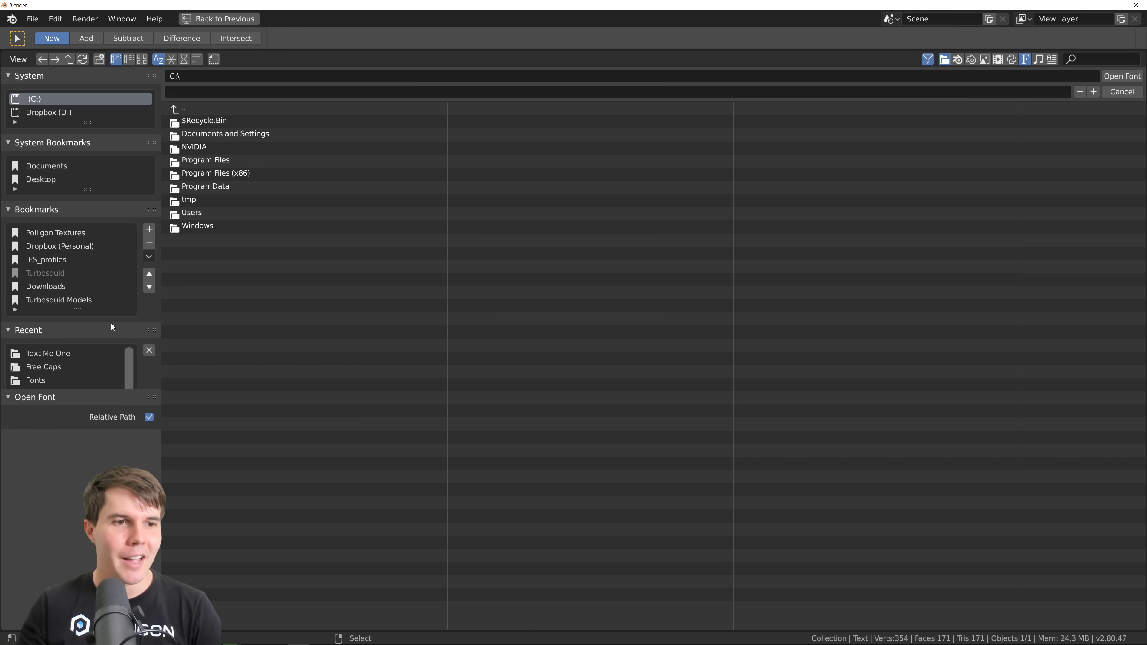
click(48, 353)
click(312, 121)
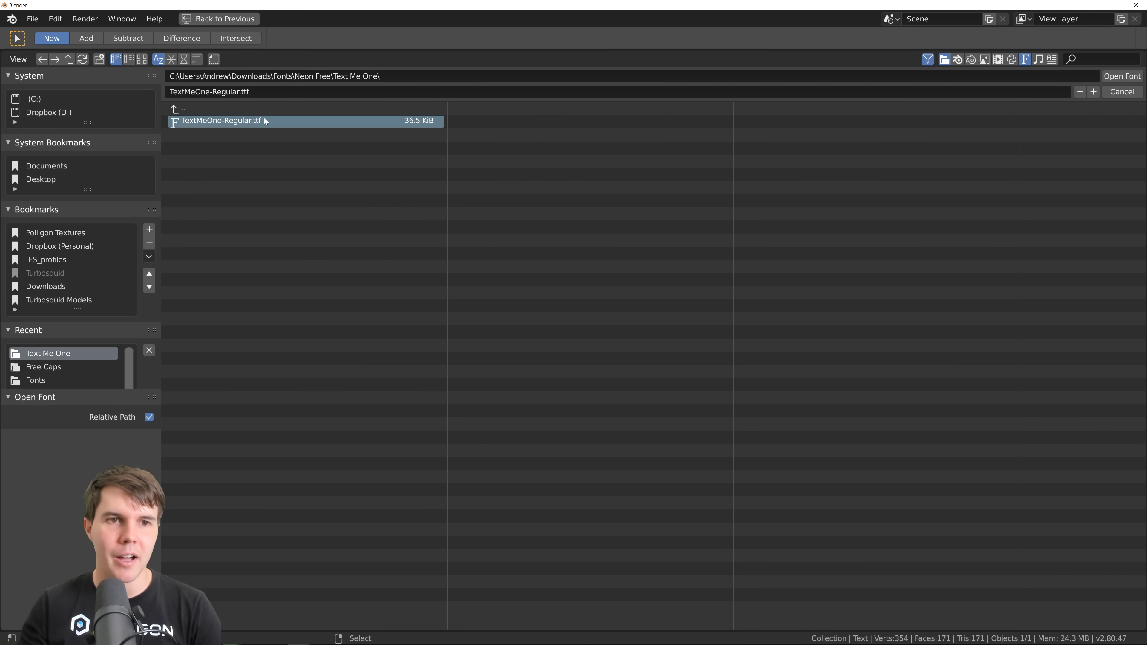
click(1122, 76)
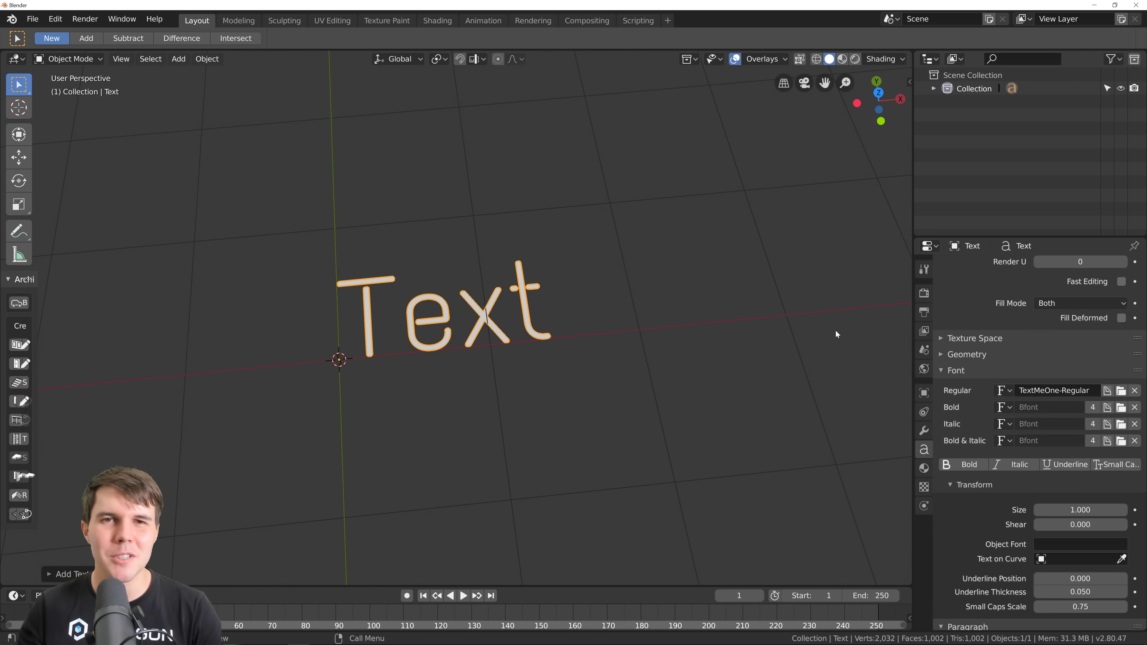
- Replace the text object's content with DONUTS and return to Object Mode
scroll(755, 338, up, 2)
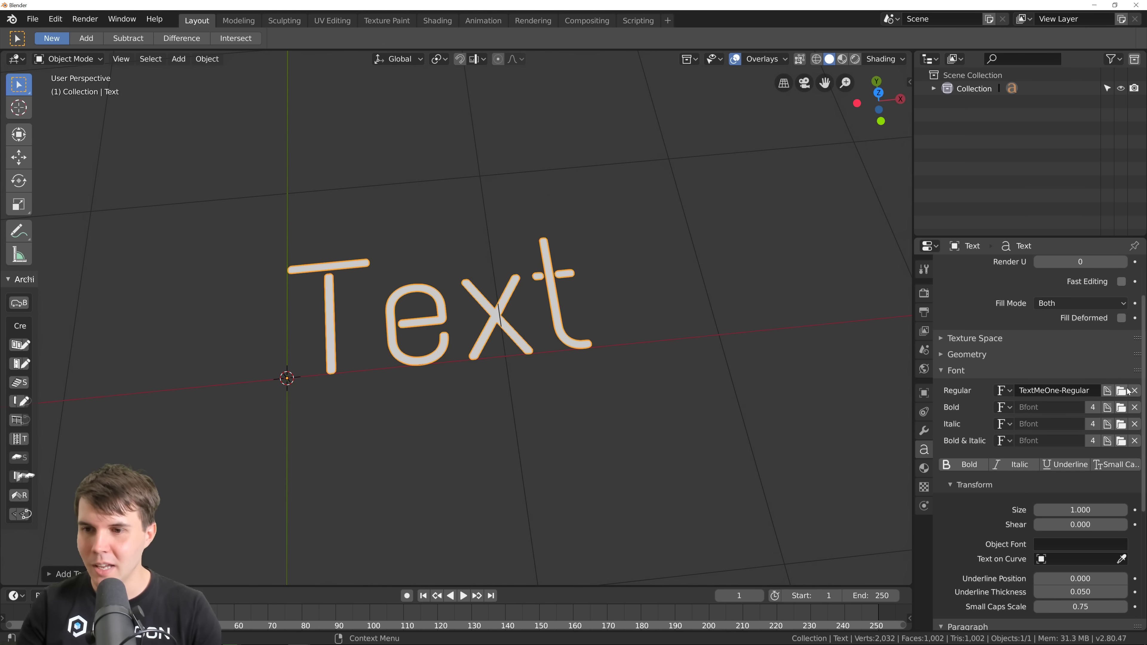
middle_drag(510, 289, 564, 270)
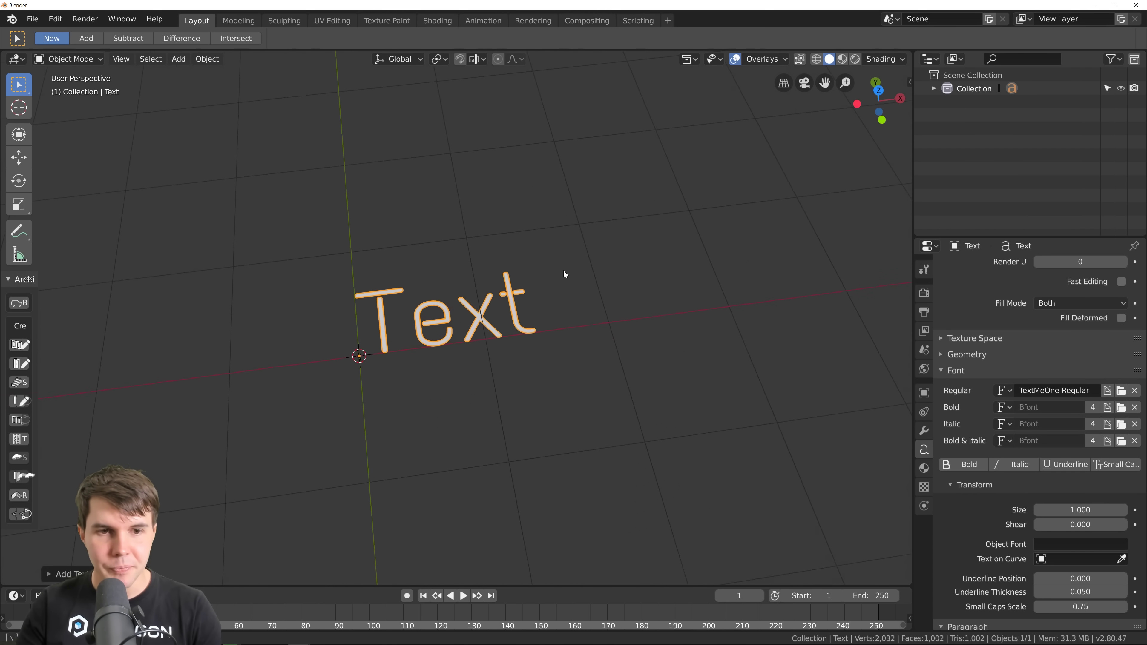
key(Tab)
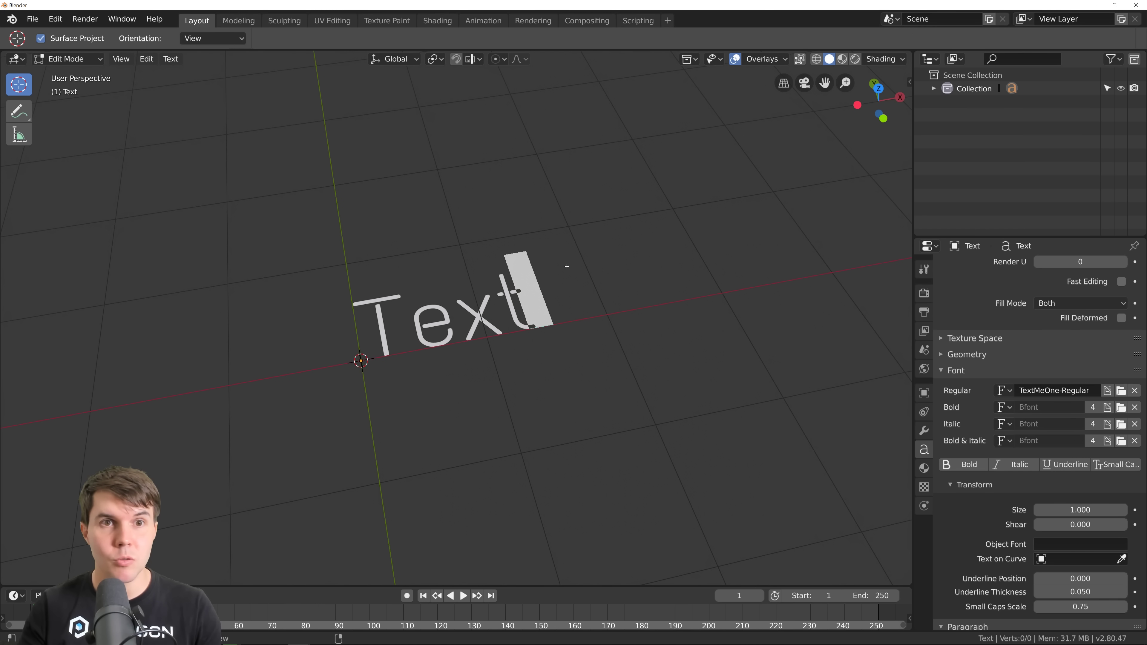
key(shift+Home)
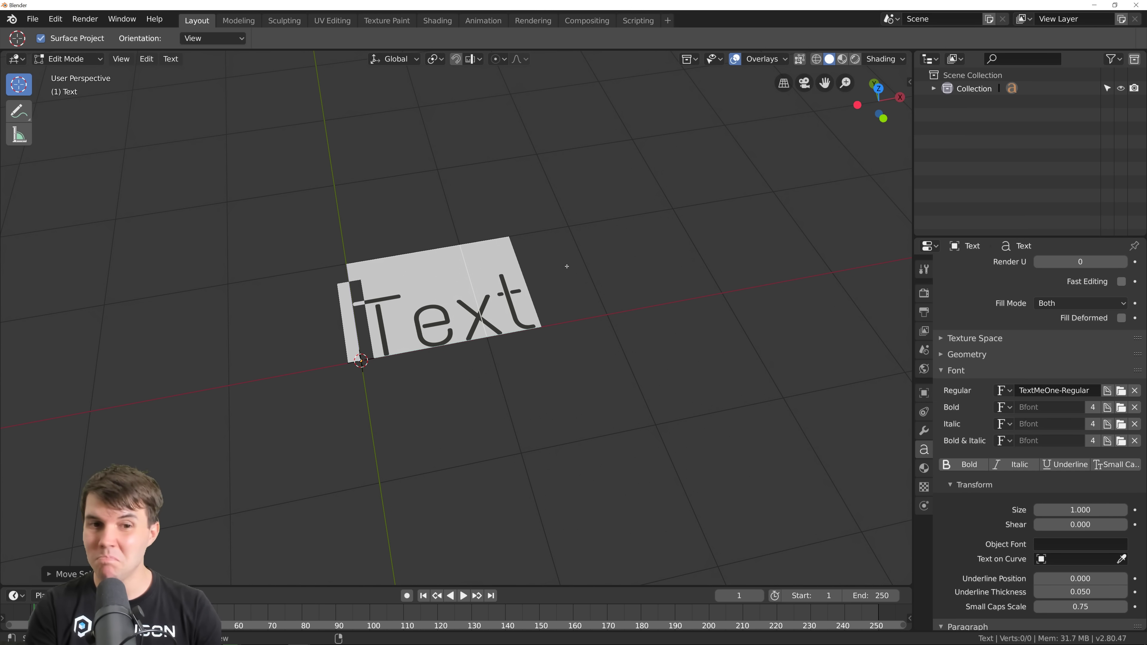
text(DONUTS)
key(Tab)
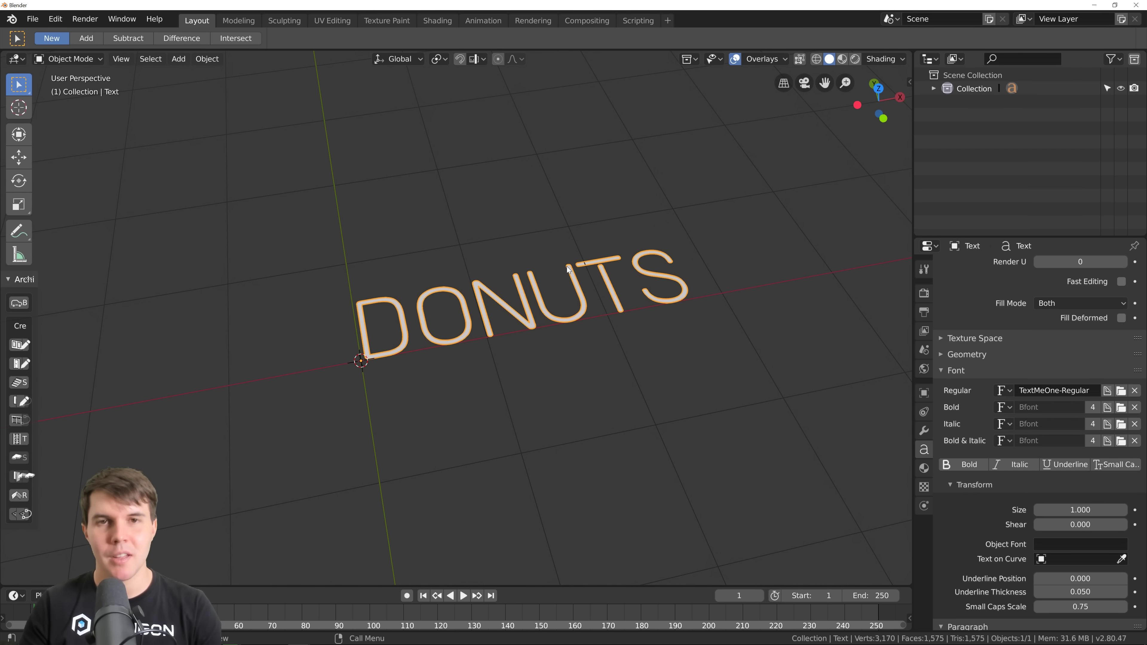
- Rotate the DONUTS text in the right orthographic view so that it stands upright
key(KP_3)
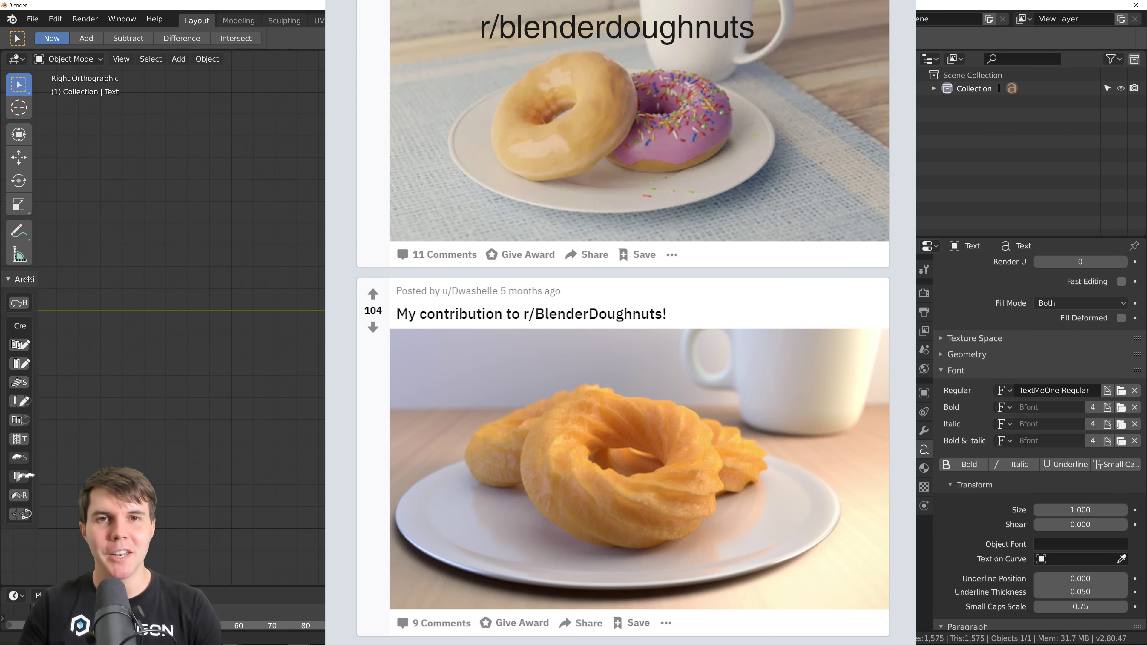
shift+middle_drag(621, 317, 628, 337)
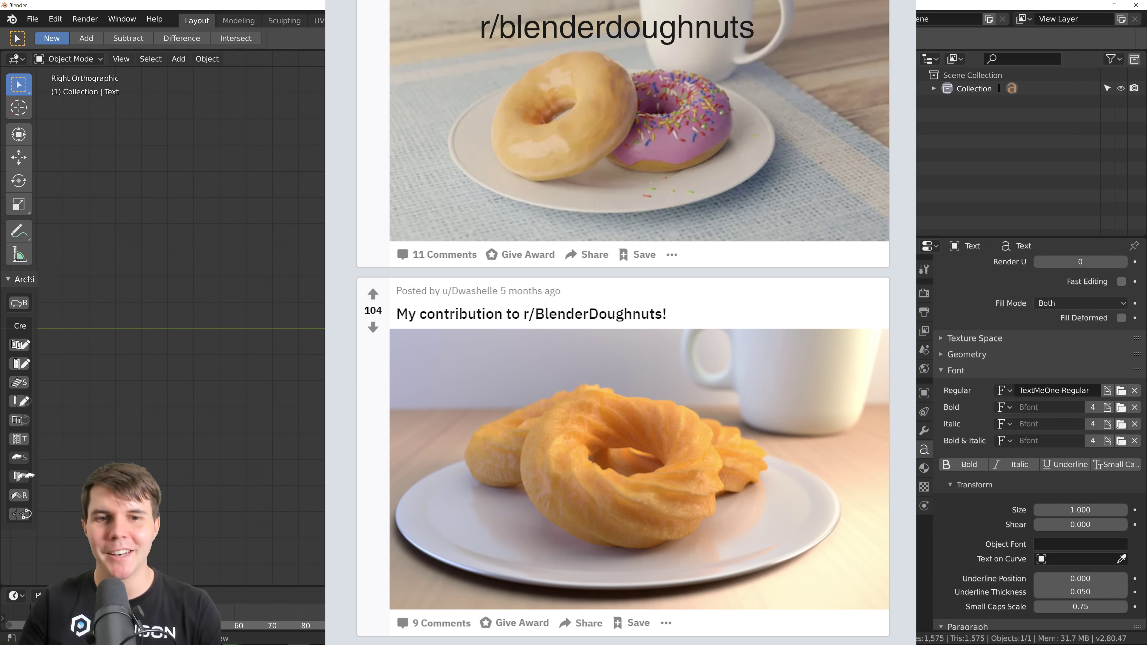
scroll(682, 299, down, 1)
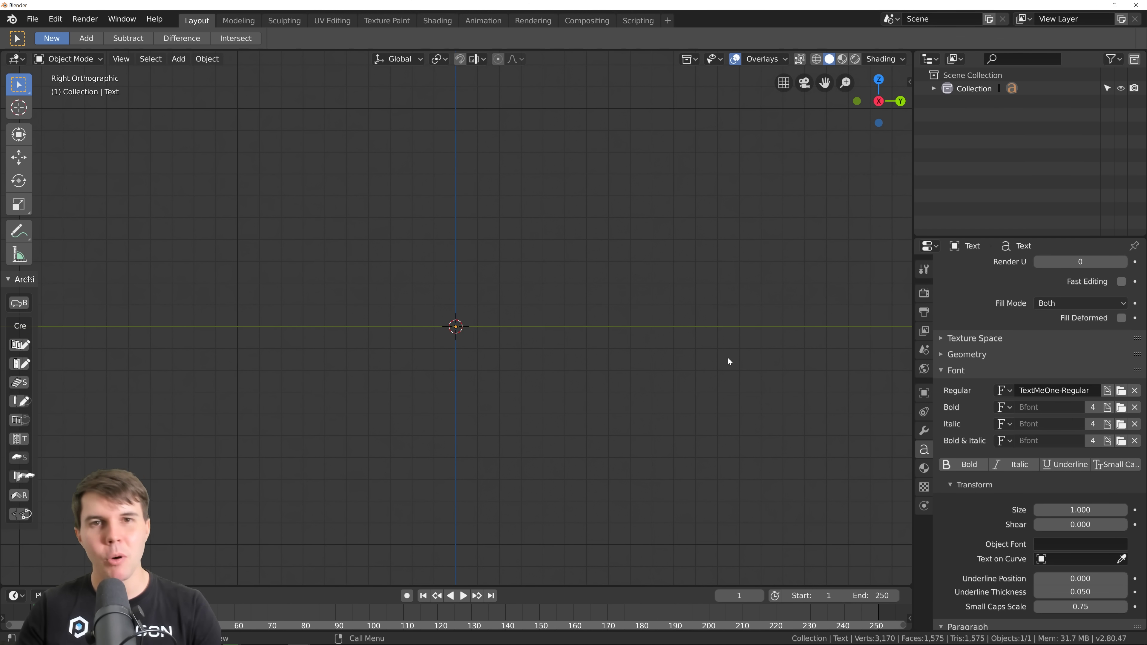
key(r)
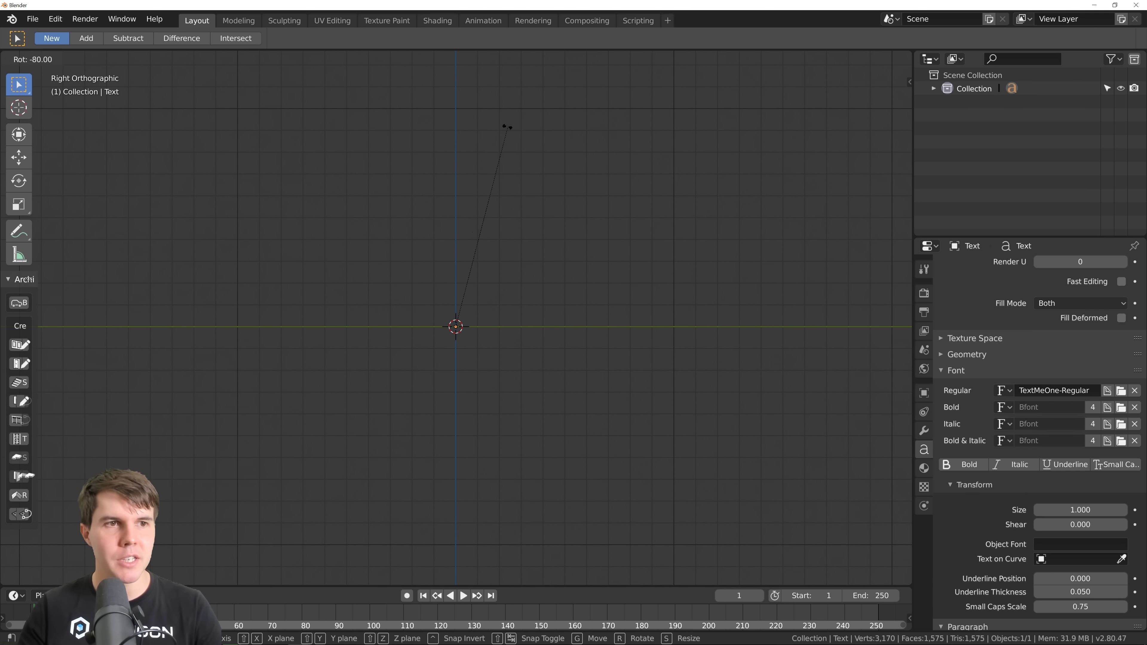
click(474, 126)
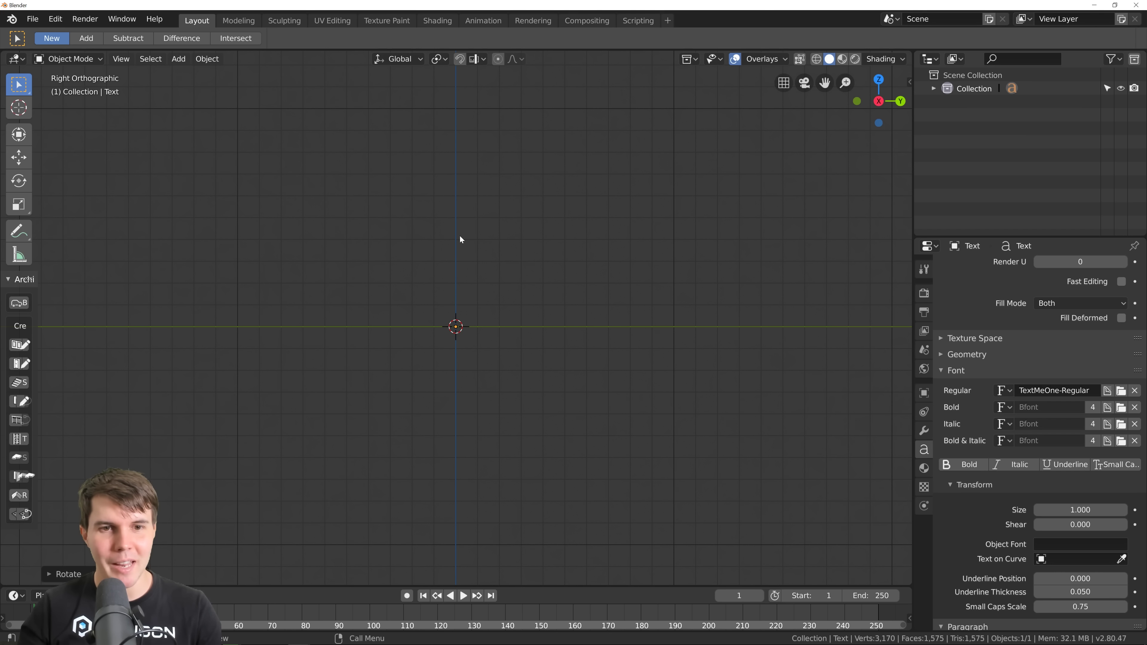
middle_drag(465, 254, 545, 330)
scroll(552, 327, up, 3)
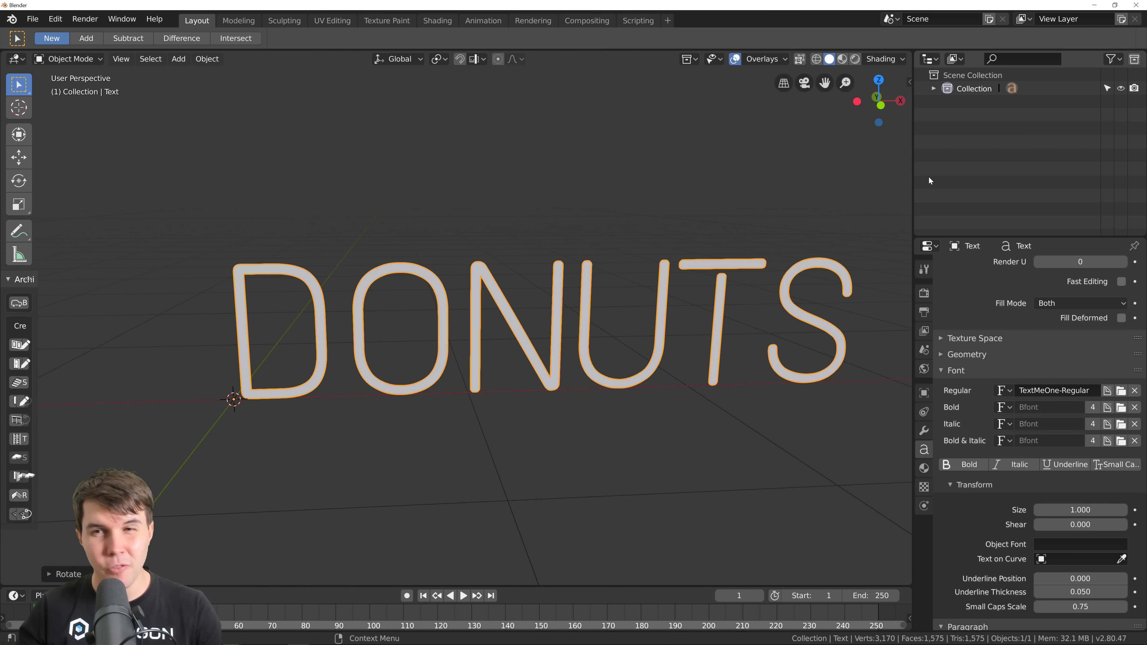
- Expand the scene collection in the object list and duplicate the DONUTS text in place
click(932, 88)
middle_drag(696, 368, 661, 368)
key(shift+d)
right_click(683, 230)
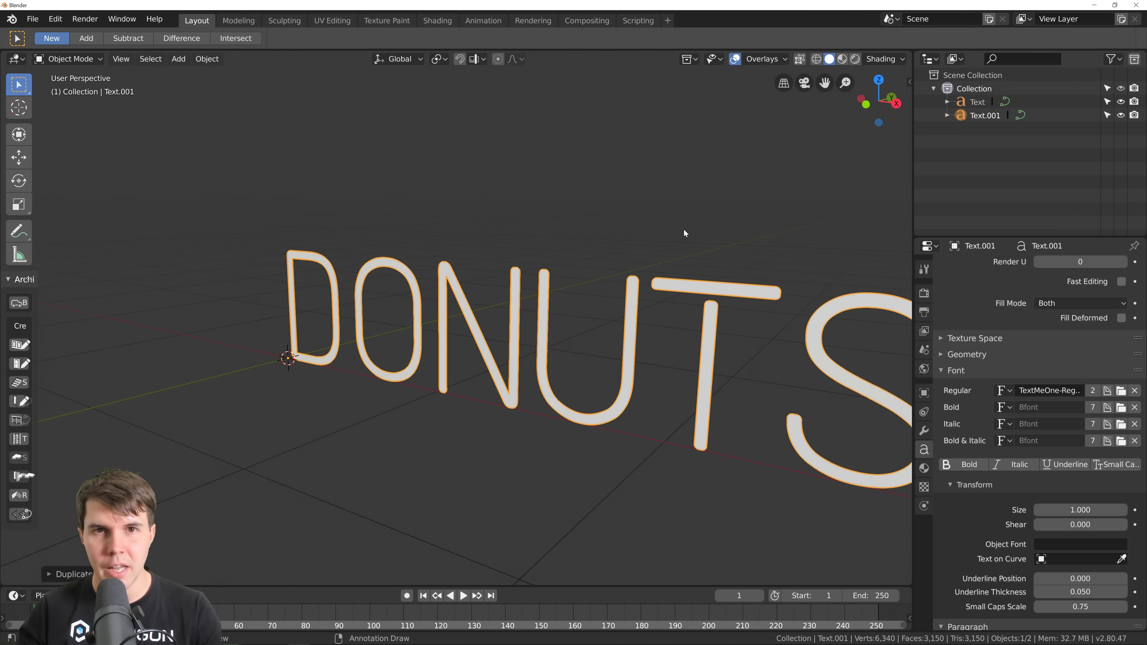
- Hide the duplicated text in the scene and select the original DONUTS text
click(1121, 115)
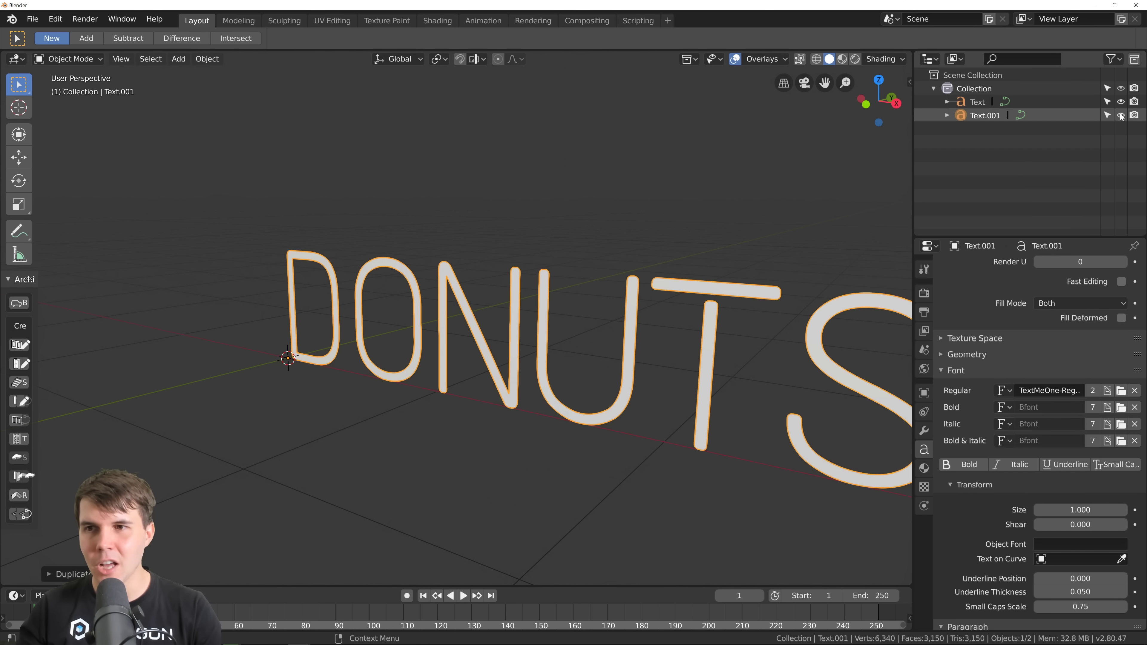
middle_drag(722, 274, 693, 315)
click(729, 272)
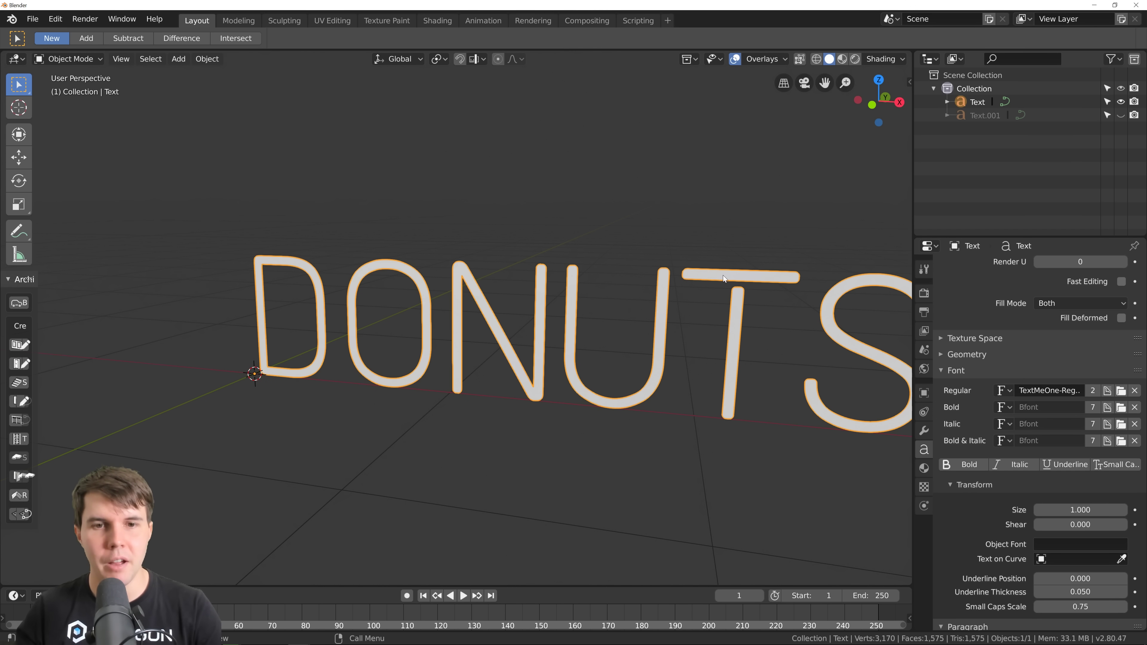
- Convert the original DONUTS text to a curve with Curve from Mesh/Text
scroll(586, 329, up, 2)
scroll(603, 330, down, 3)
middle_drag(586, 329, 555, 306)
scroll(603, 330, up, 1)
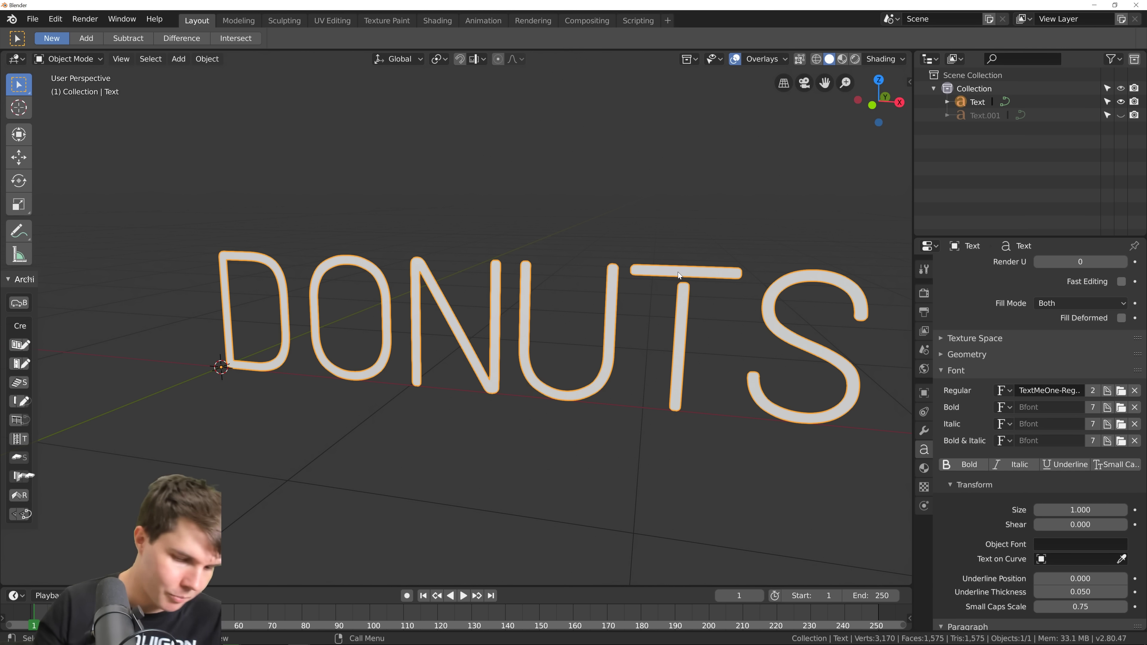
key(F3)
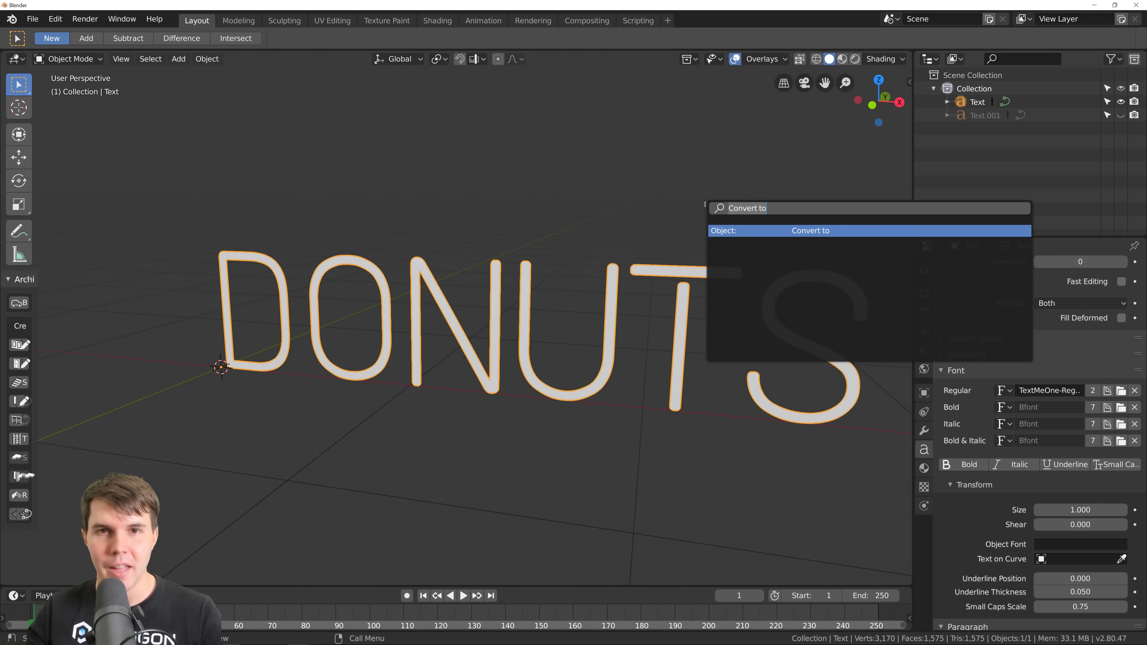
text(CONVERT)
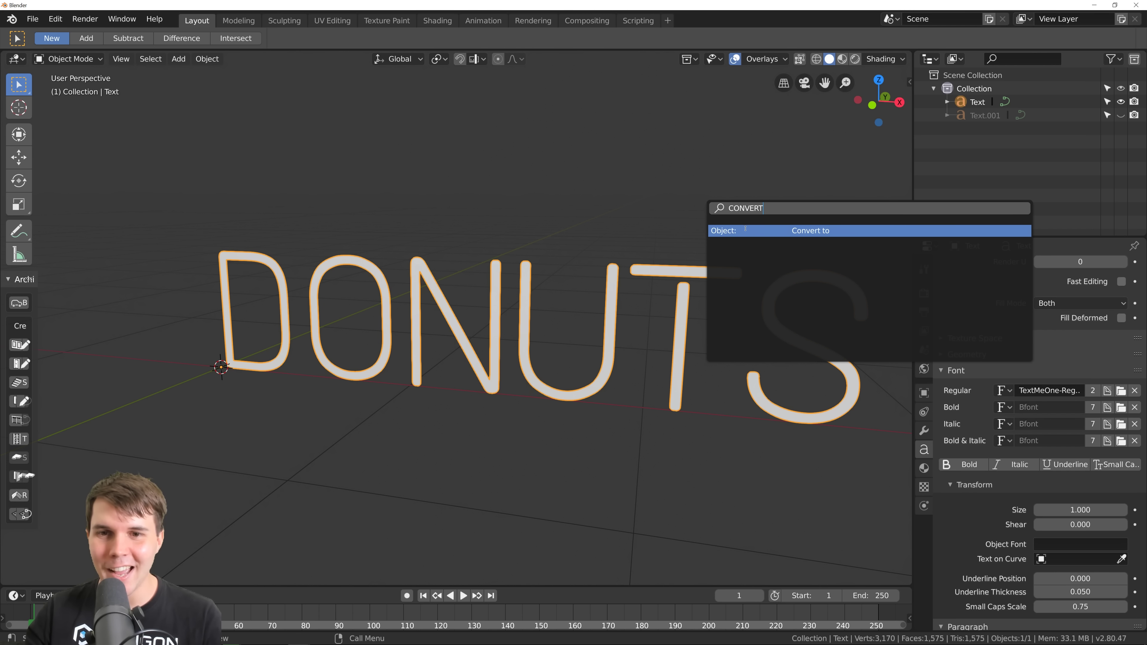
click(745, 230)
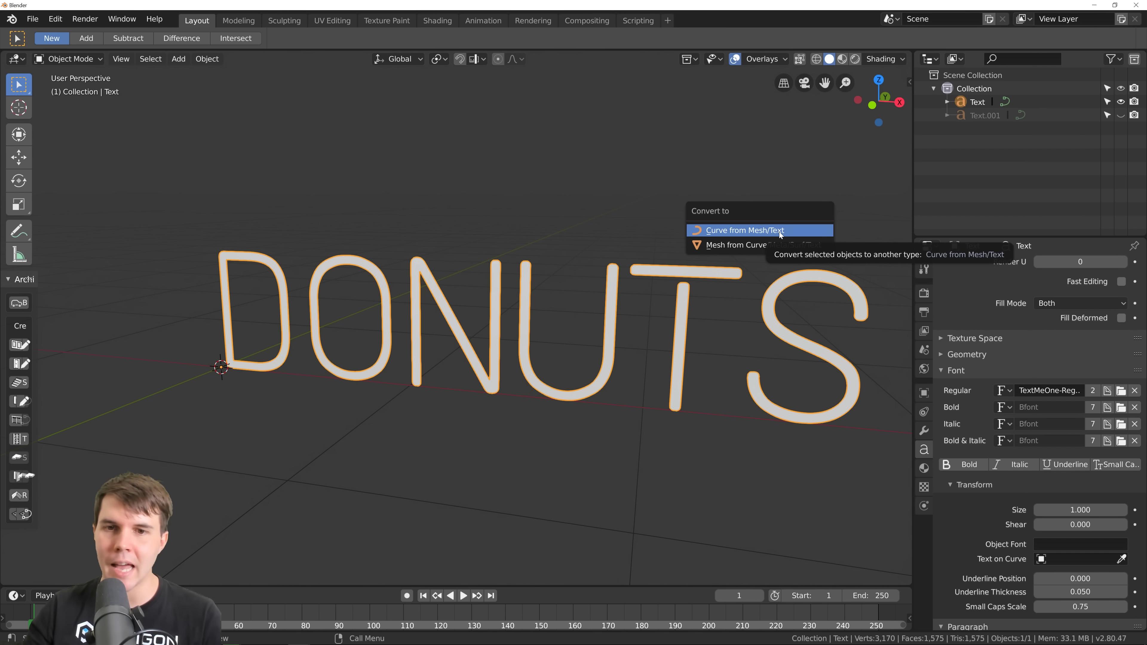
click(788, 232)
- Examine the control points of the converted letter outlines in Edit Mode and return to Object Mode
scroll(655, 318, up, 3)
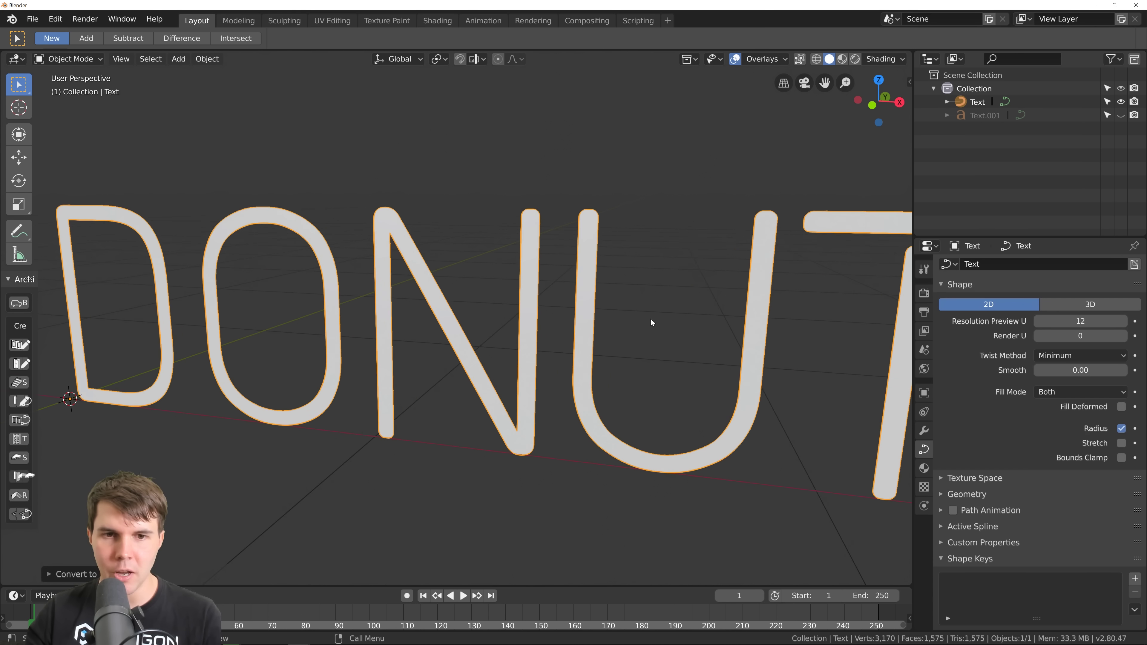
scroll(603, 314, down, 1)
scroll(600, 316, up, 1)
key(Tab)
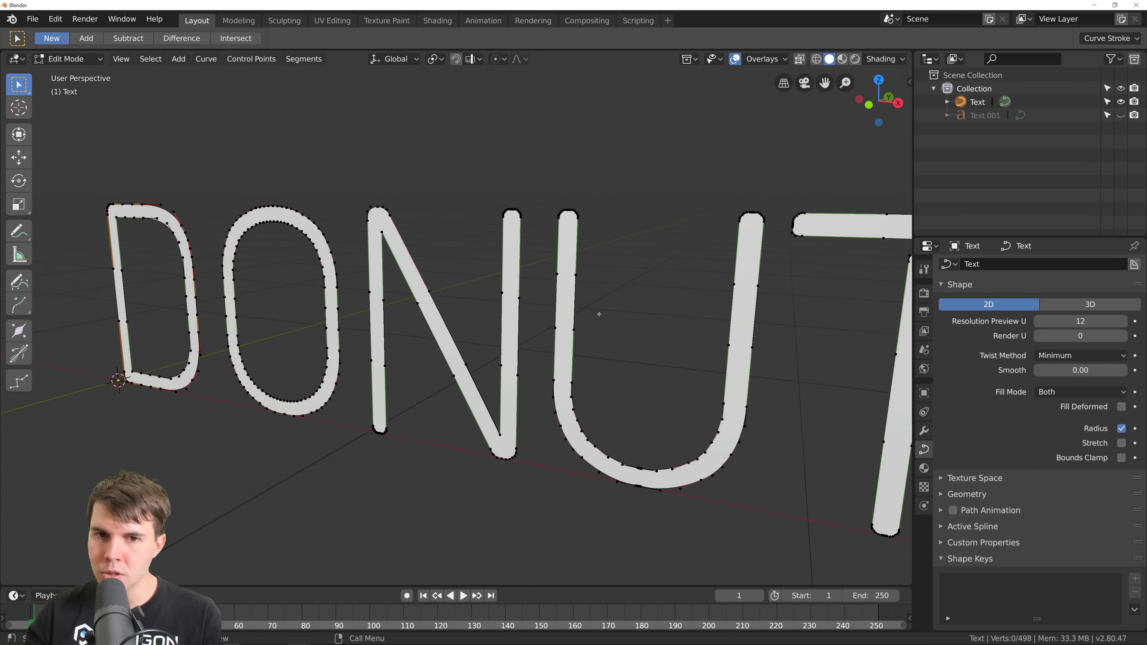
middle_drag(499, 312, 562, 307)
shift+middle_drag(382, 292, 630, 269)
scroll(463, 269, down, 1)
middle_drag(463, 269, 517, 260)
key(Tab)
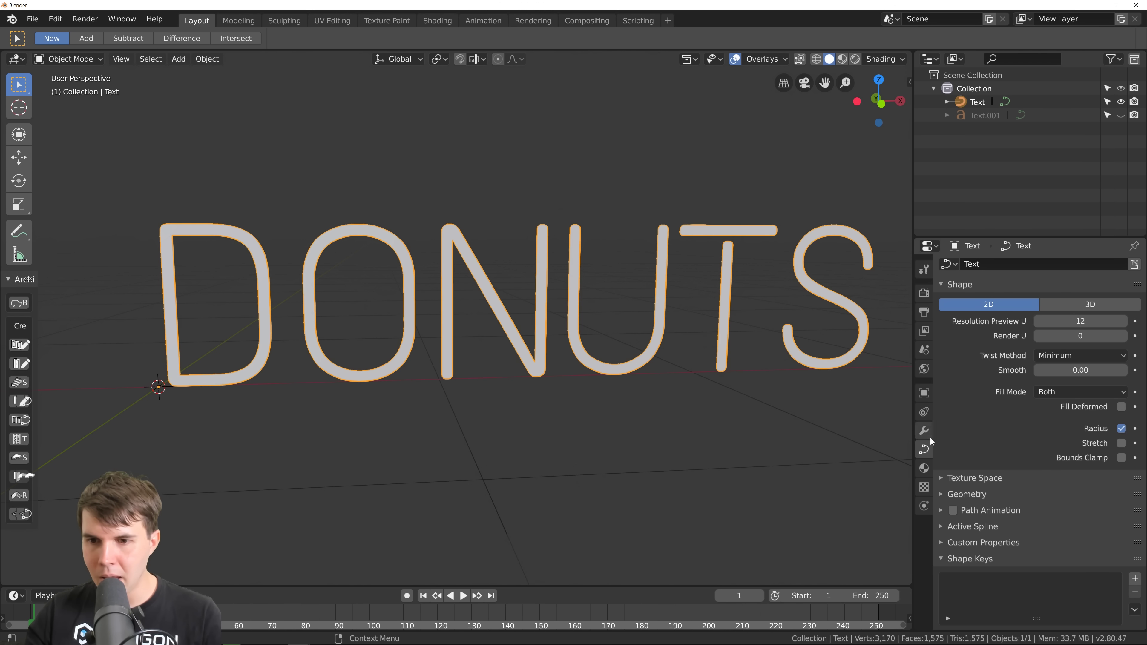
- Set the DONUTS curve's fill mode to None so only the letter outlines remain
click(966, 286)
click(985, 320)
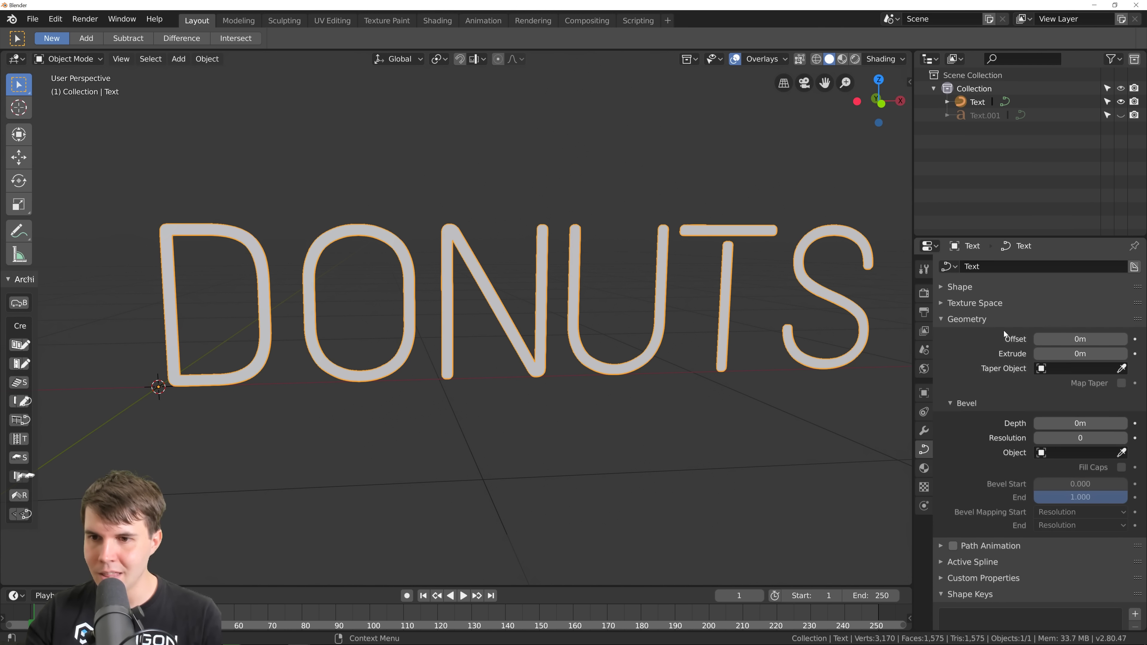
click(963, 287)
click(1047, 394)
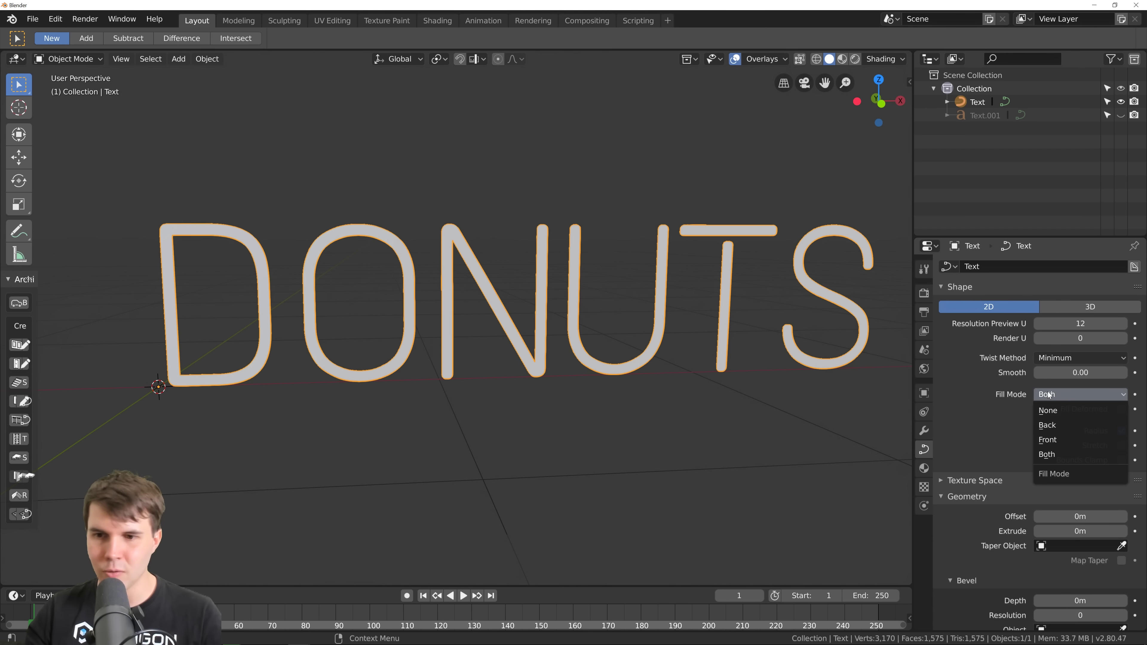
click(1047, 410)
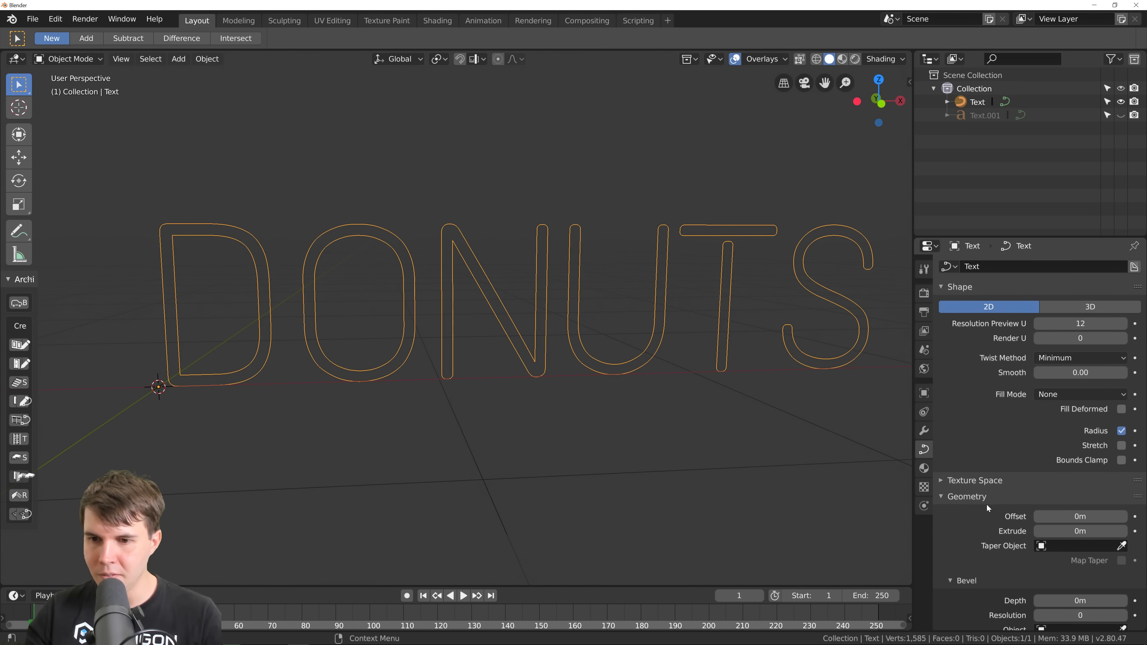
- Set the DONUTS curve's bevel depth to 0.008 m with a bevel resolution of 3
scroll(986, 505, down, 8)
mouse_move(1081, 433)
mouse_down()
mouse_move(1122, 448)
mouse_move(1121, 434)
mouse_move(1084, 434)
mouse_up()
scroll(457, 298, up, 4)
scroll(422, 249, up, 2)
- Examine the beveled tube outlines of the DONUTS letters from different angles and distances
middle_drag(421, 250, 409, 254)
scroll(408, 254, down, 4)
middle_drag(492, 256, 464, 259)
shift+middle_drag(623, 321, 546, 289)
scroll(470, 294, down, 4)
scroll(563, 297, down, 2)
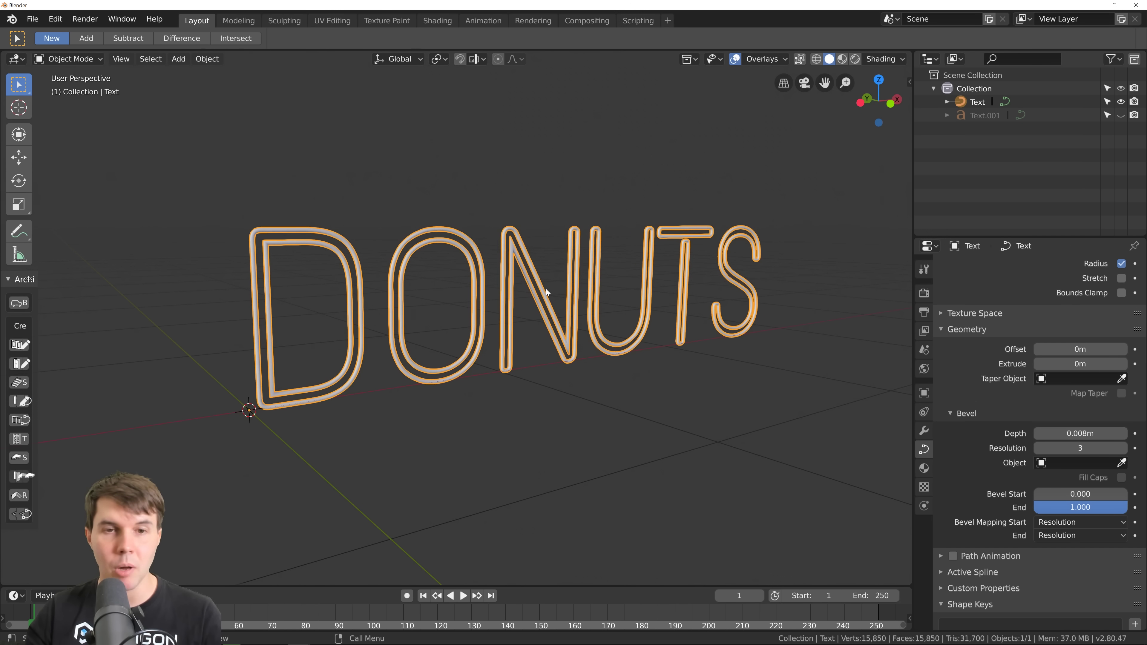
scroll(358, 252, up, 4)
shift+middle_drag(358, 252, 506, 254)
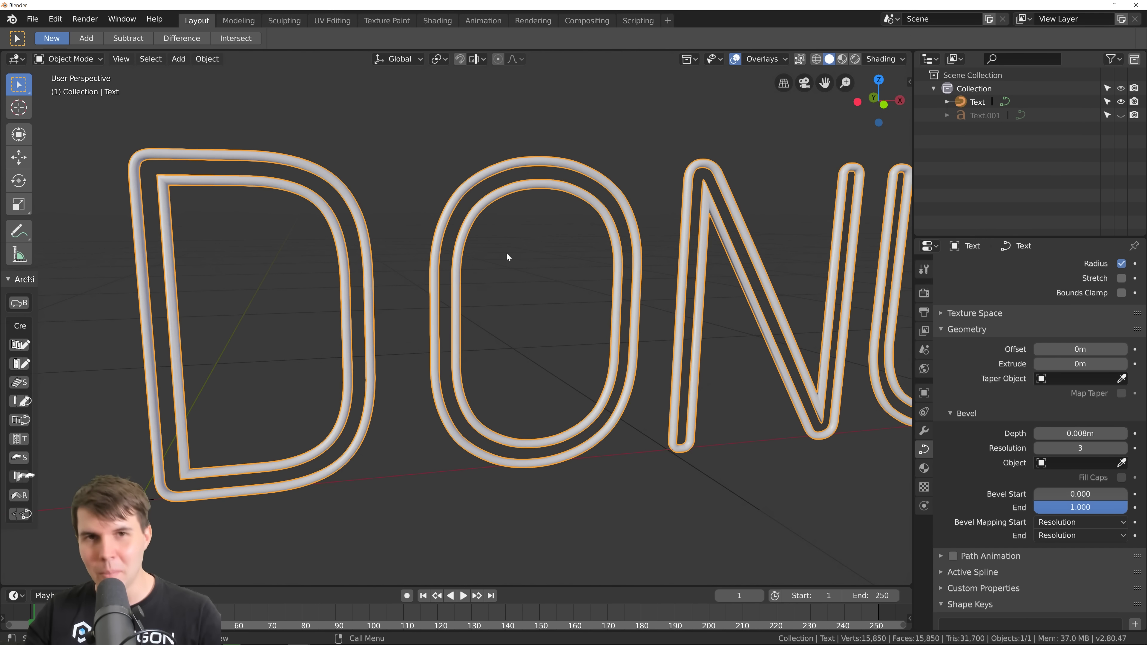
scroll(506, 253, down, 3)
scroll(492, 265, up, 2)
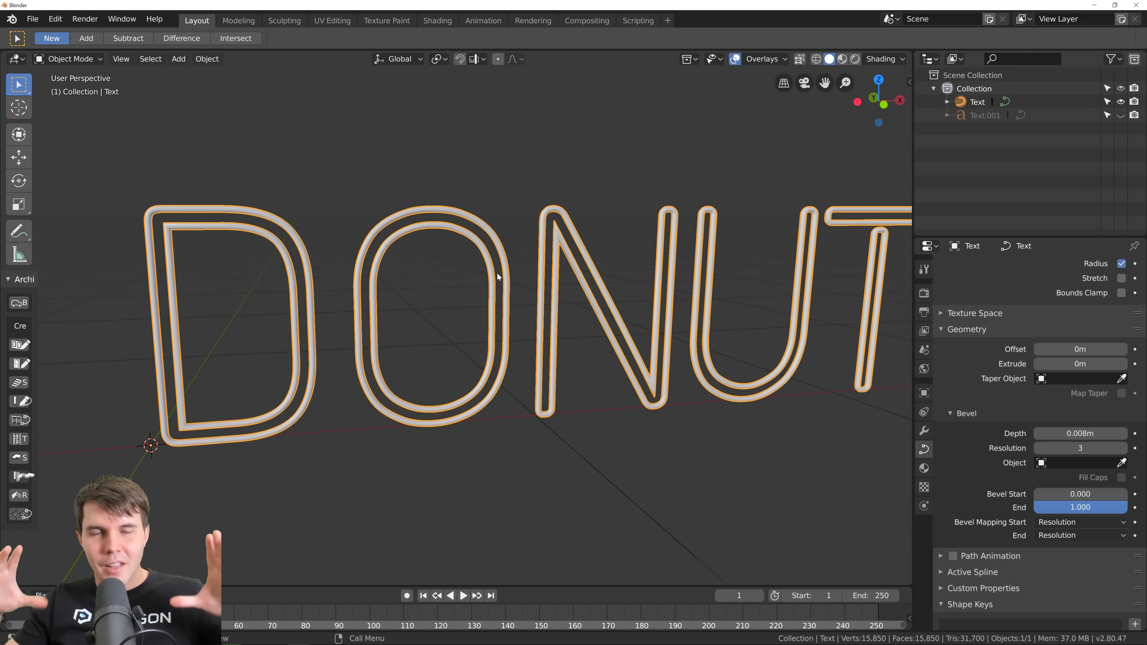
scroll(497, 273, up, 2)
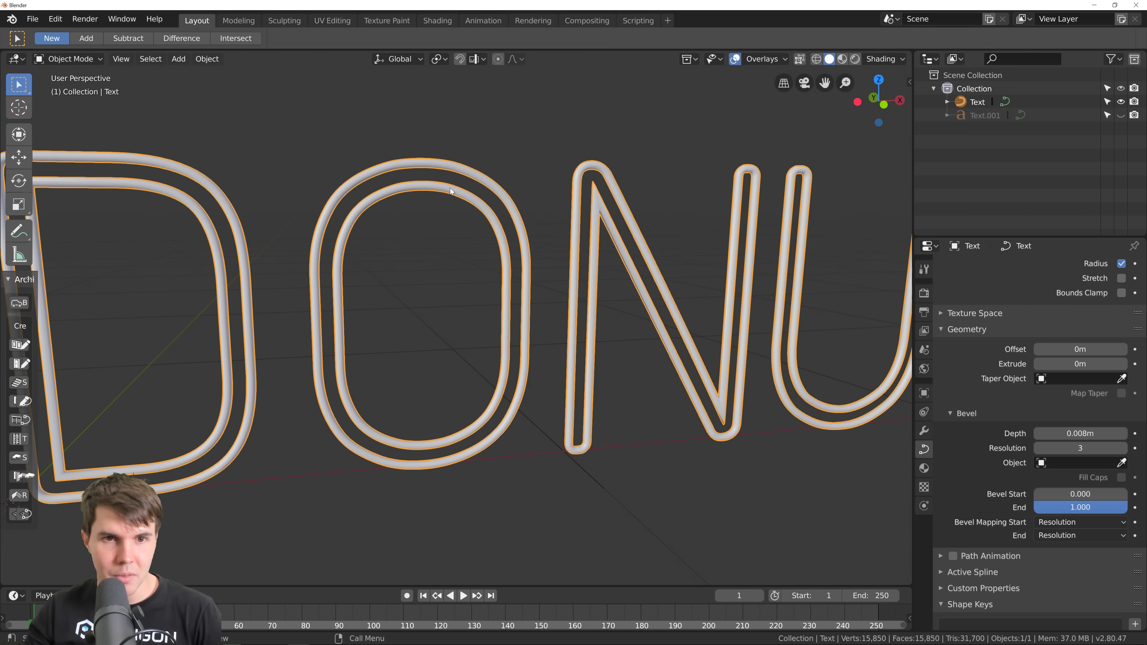
scroll(484, 213, down, 2)
scroll(501, 237, up, 2)
- Enter Edit Mode on the DONUTS curve and delete all vertices of the D's inner outline
key(Tab)
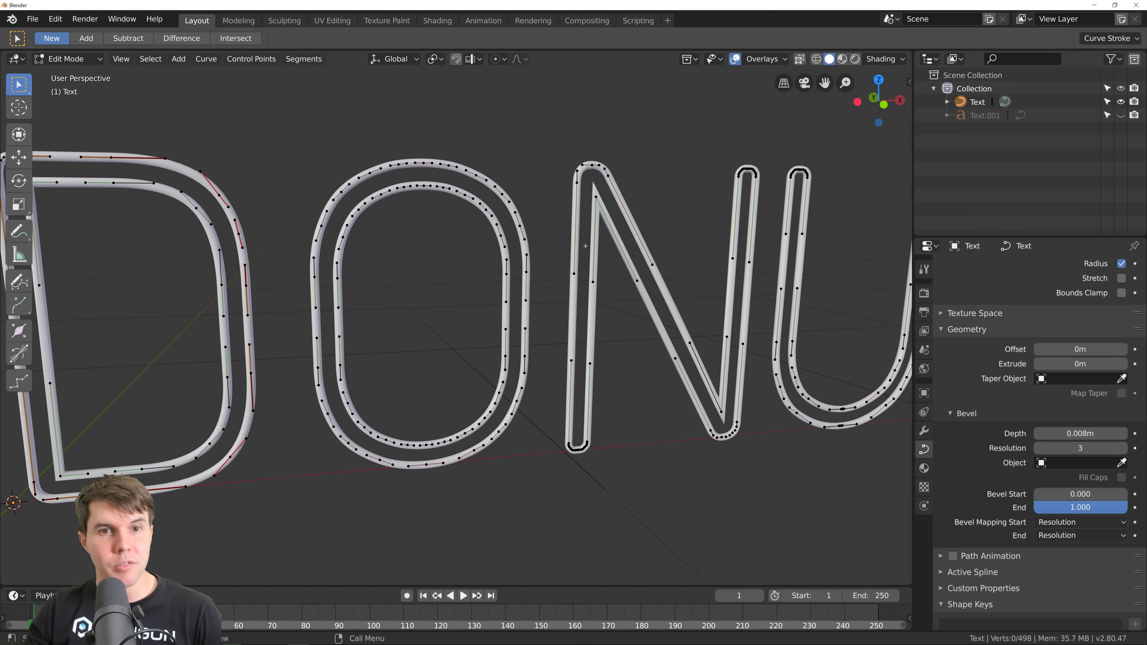
scroll(585, 246, down, 3)
scroll(490, 263, up, 4)
scroll(457, 259, down, 4)
shift+middle_drag(377, 250, 509, 251)
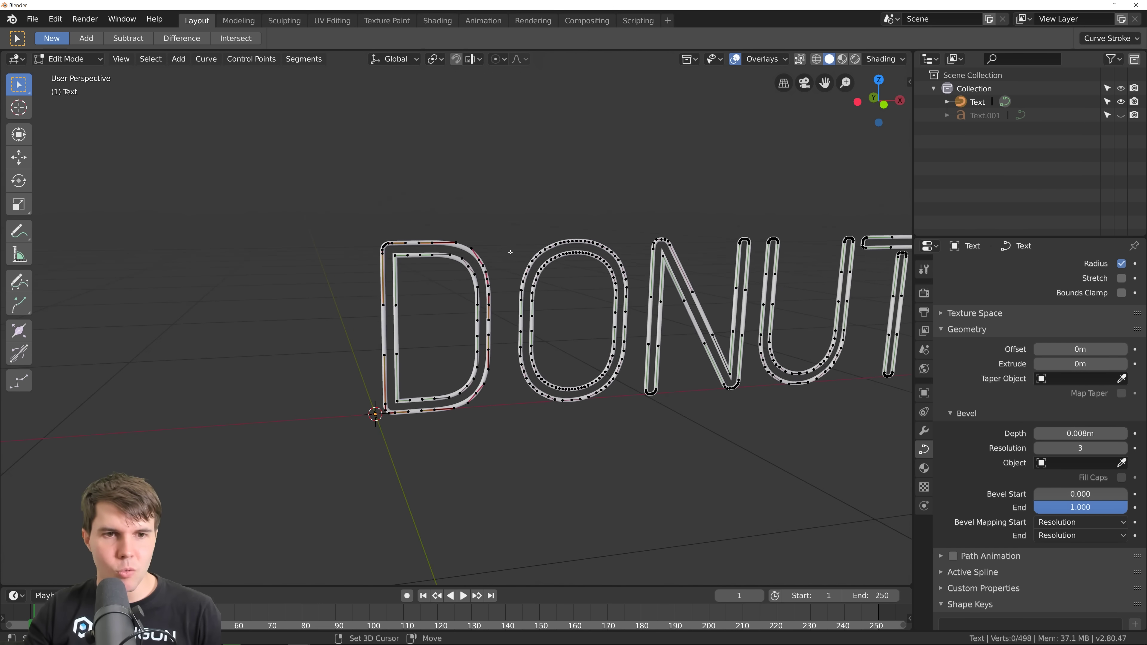
scroll(482, 260, up, 2)
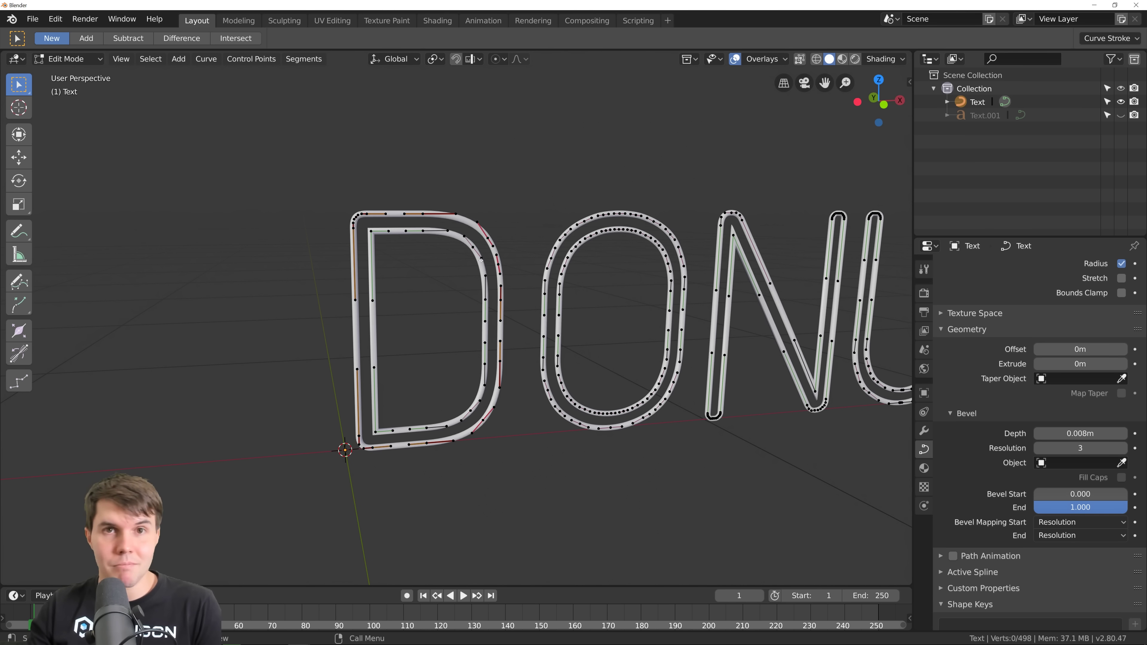
scroll(481, 260, up, 2)
scroll(478, 253, down, 2)
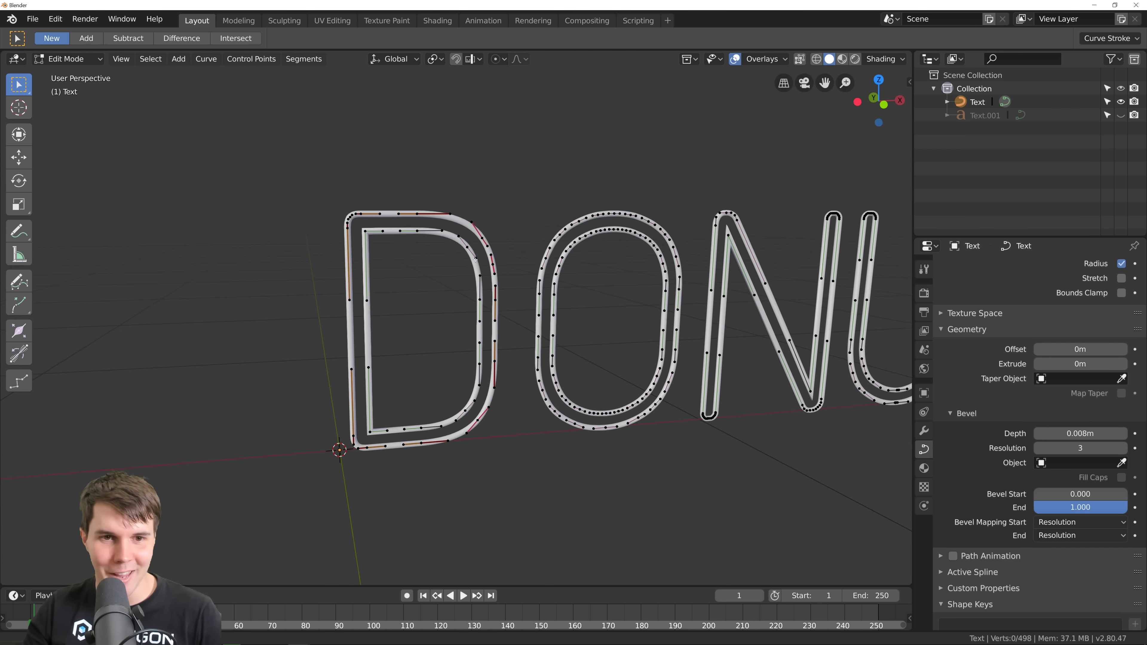
scroll(474, 244, up, 2)
click(462, 211)
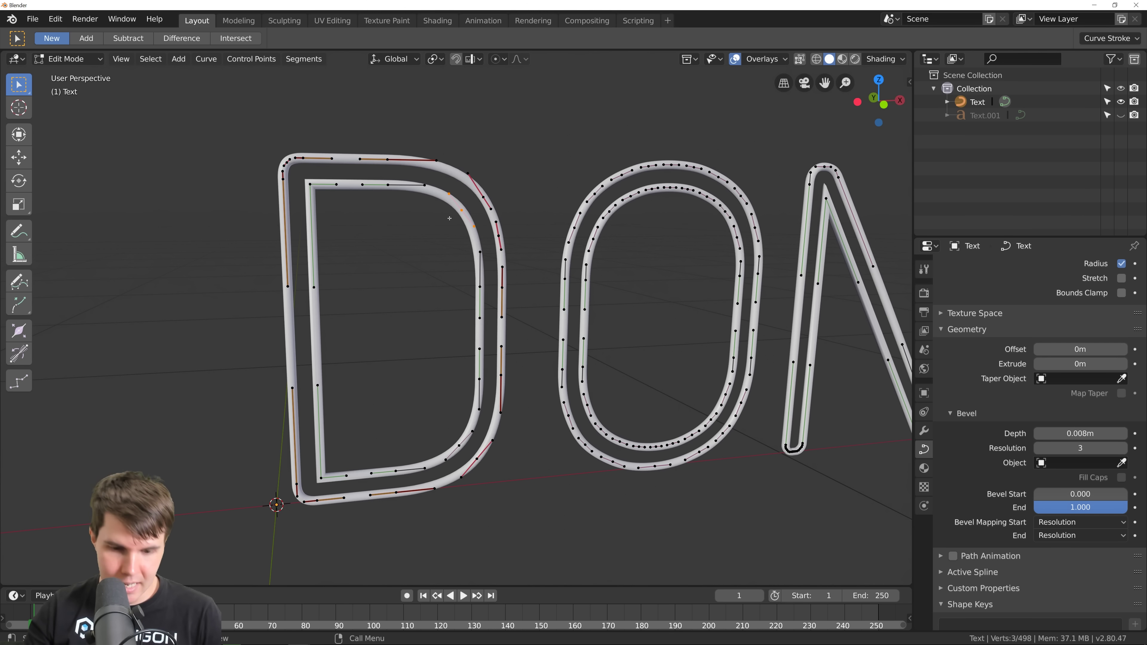
key(ctrl+l)
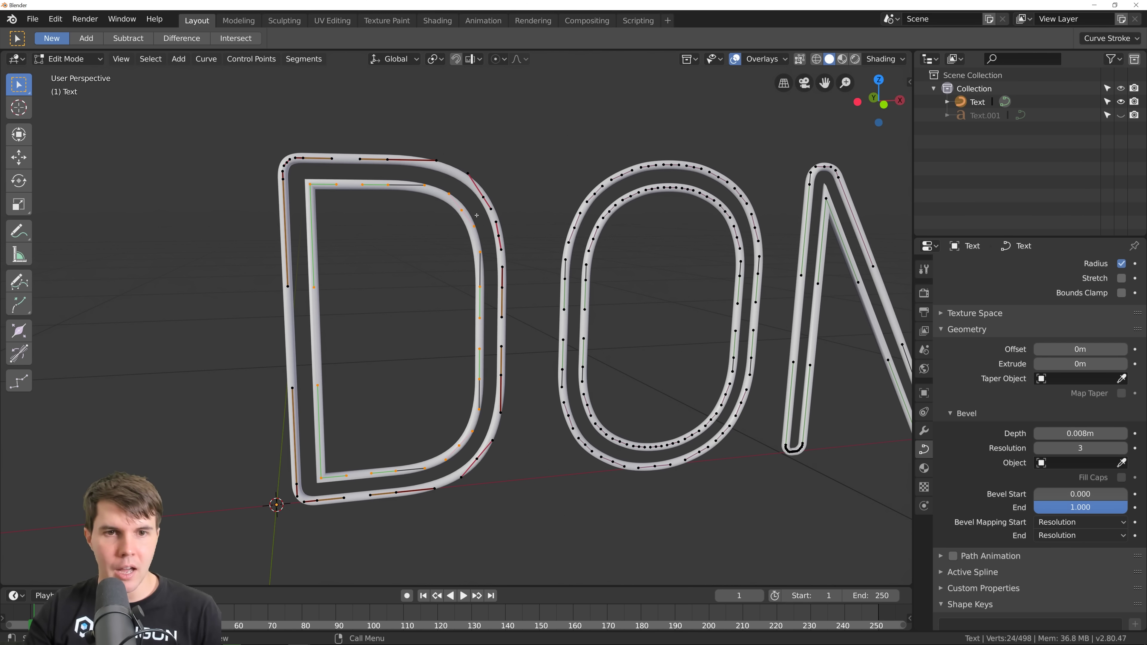
key(x)
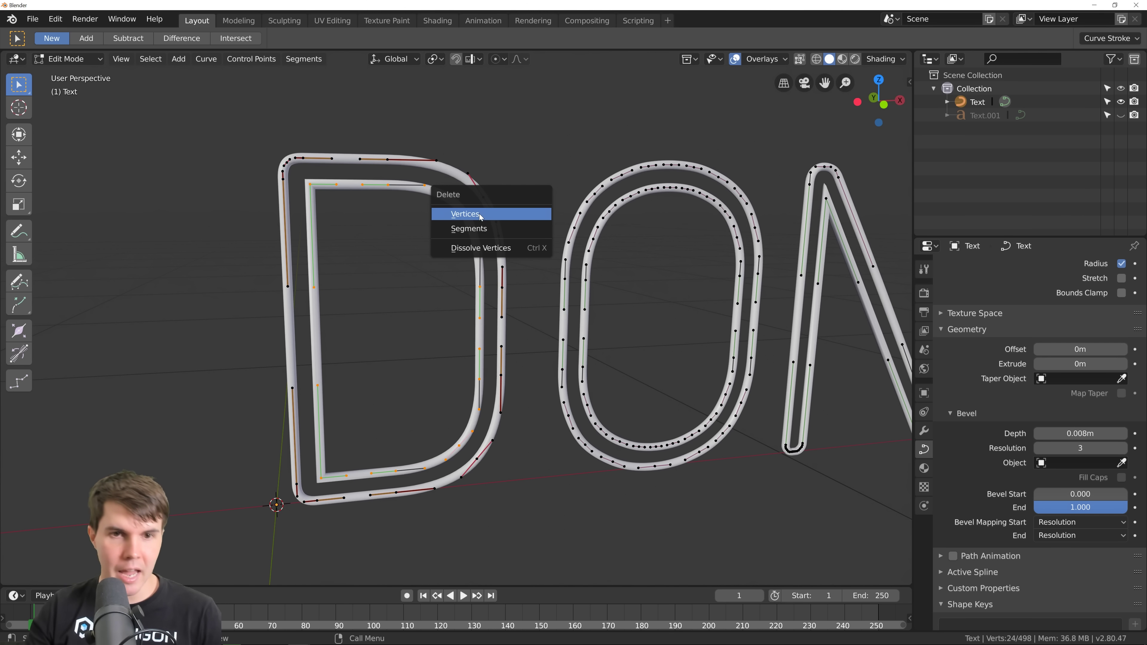
click(515, 216)
- Delete all vertices of the O's inner outline, keeping its outer loop
scroll(524, 226, down, 2)
shift+middle_drag(590, 259, 507, 266)
scroll(507, 266, up, 2)
shift+middle_drag(598, 202, 482, 221)
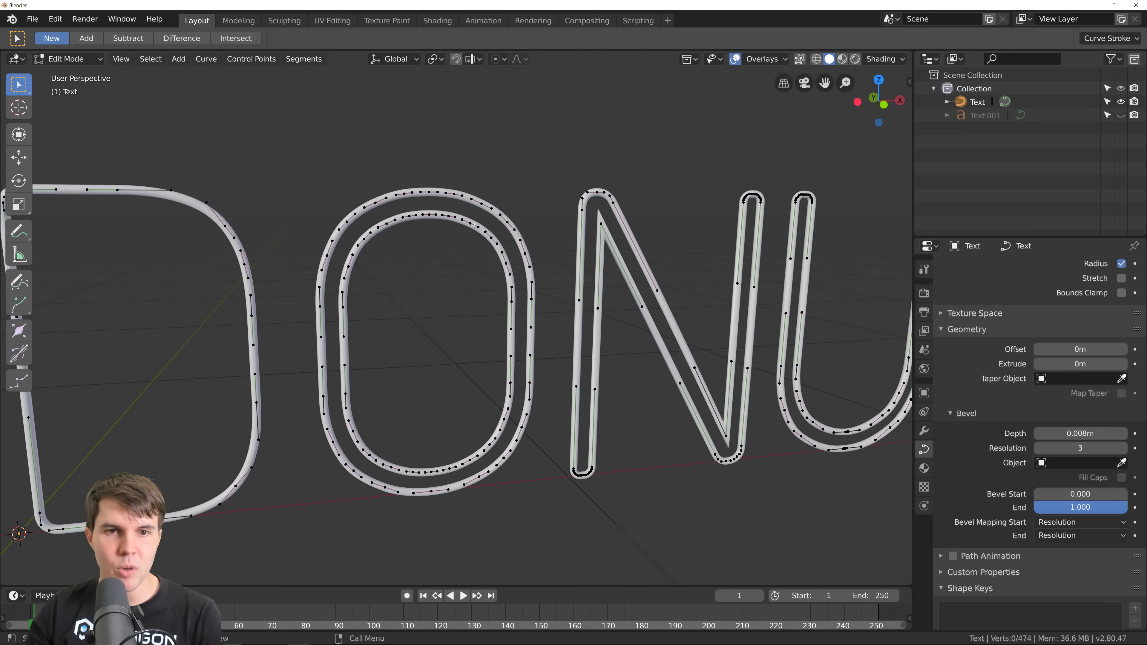
key(l)
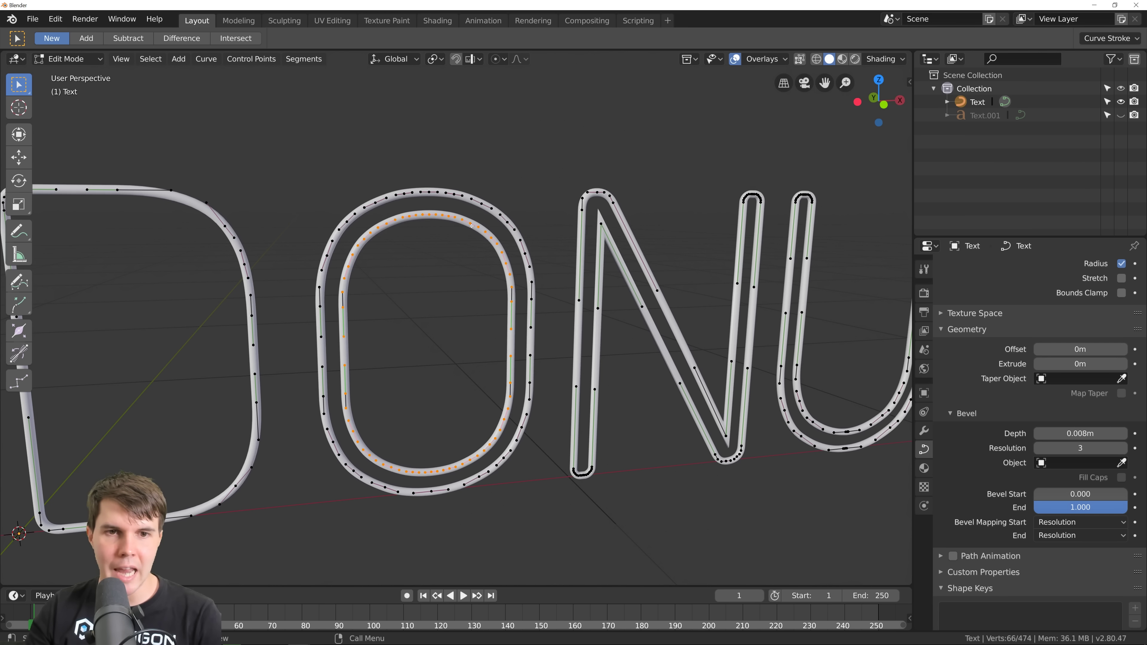
key(x)
click(485, 257)
scroll(493, 260, down, 2)
shift+middle_drag(565, 276, 499, 280)
scroll(498, 280, up, 2)
shift+middle_drag(591, 294, 522, 291)
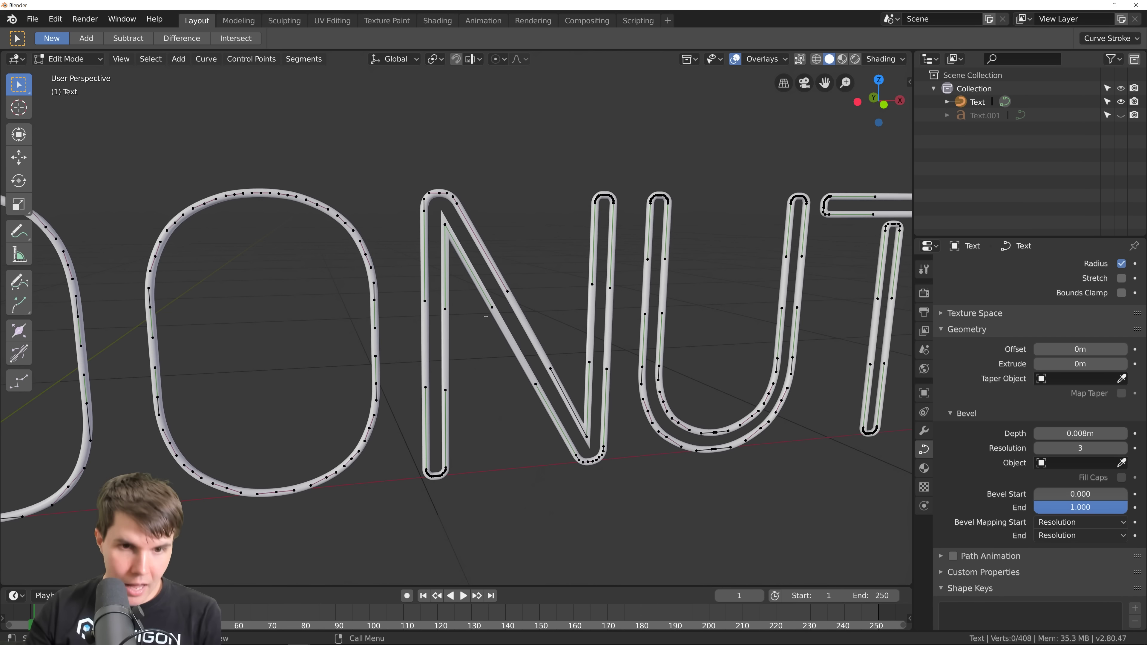
key(l)
shift+middle_drag(582, 321, 448, 320)
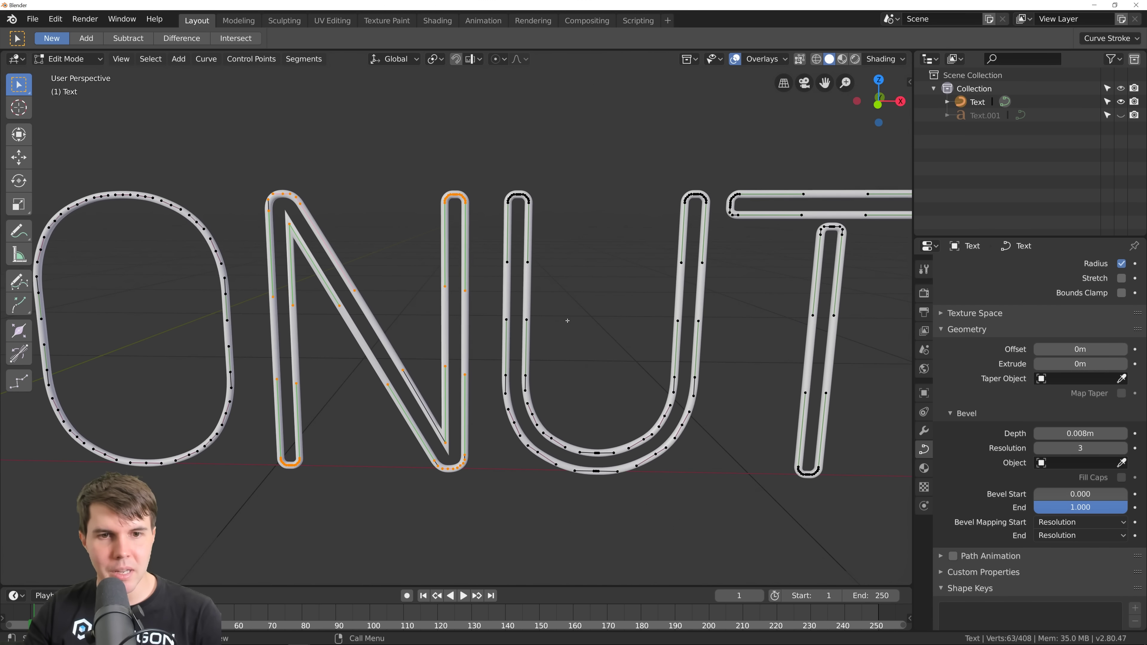
scroll(449, 317, up, 2)
shift+middle_drag(457, 194, 515, 175)
scroll(476, 193, up, 3)
scroll(457, 215, down, 3)
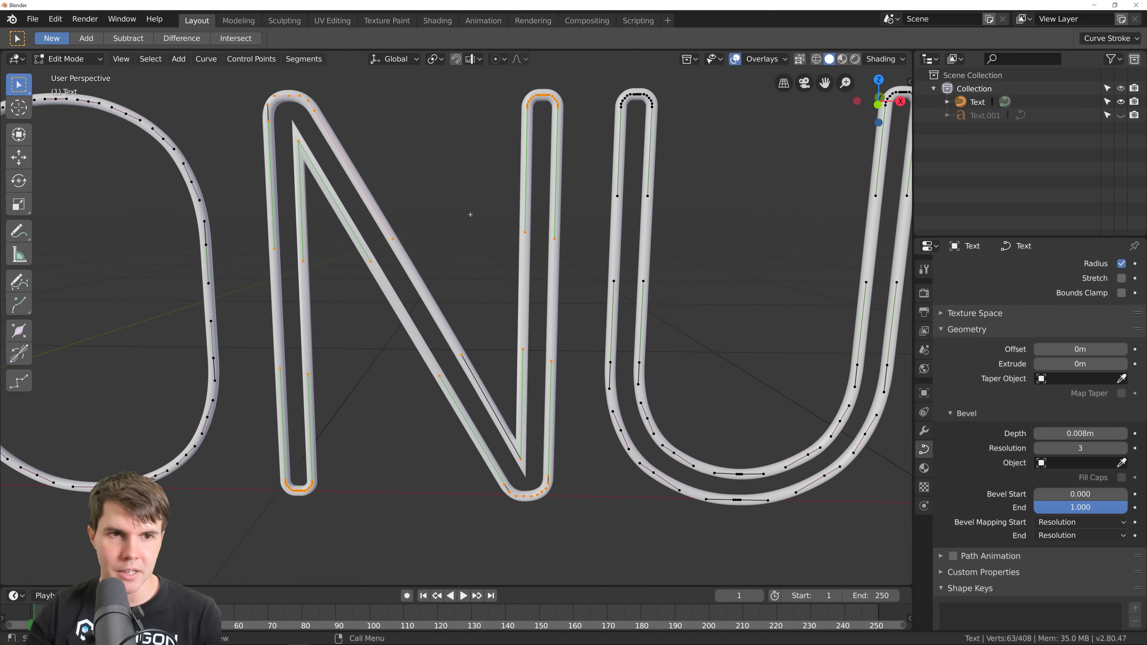
scroll(470, 214, down, 2)
key(alt+a)
key(c)
drag(346, 432, 350, 445)
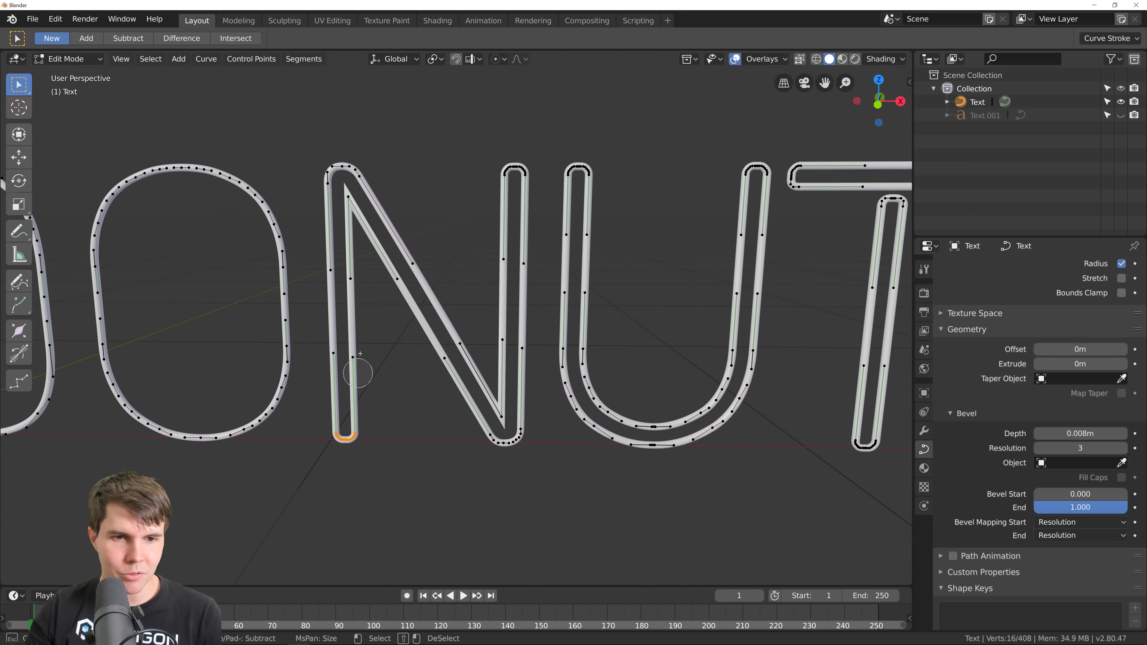
key(Escape)
key(alt+a)
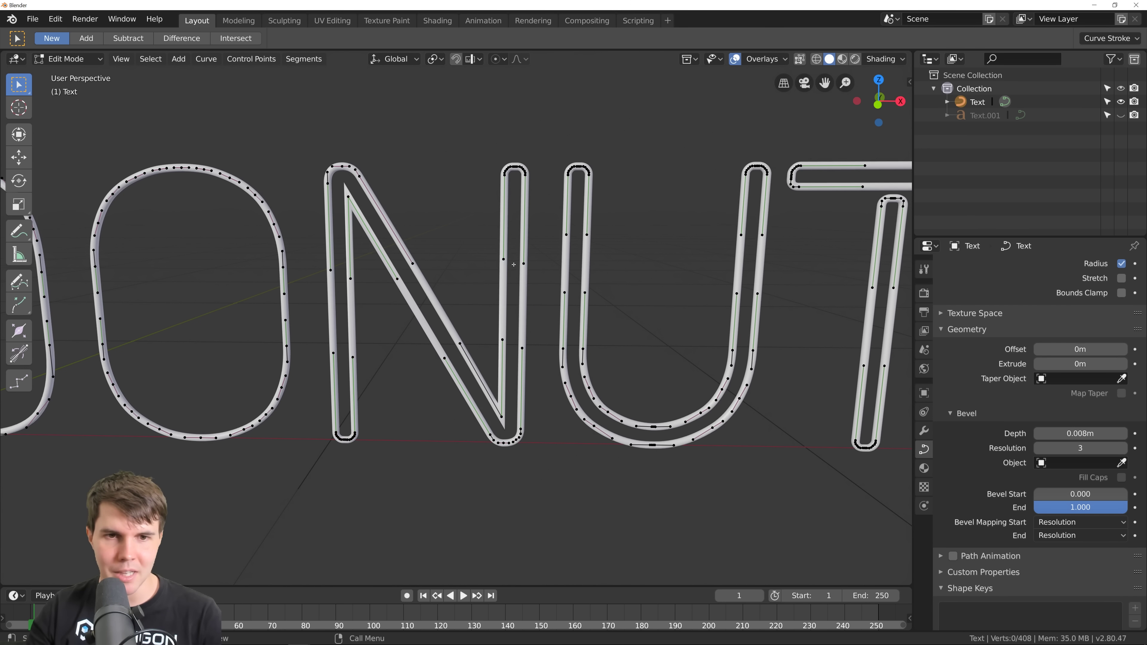
- Delete the segment at the outer side of the rounded top end of the N's right leg to open its outline
scroll(514, 265, up, 6)
click(483, 121)
shift+click(479, 110)
shift+middle_drag(490, 116, 488, 217)
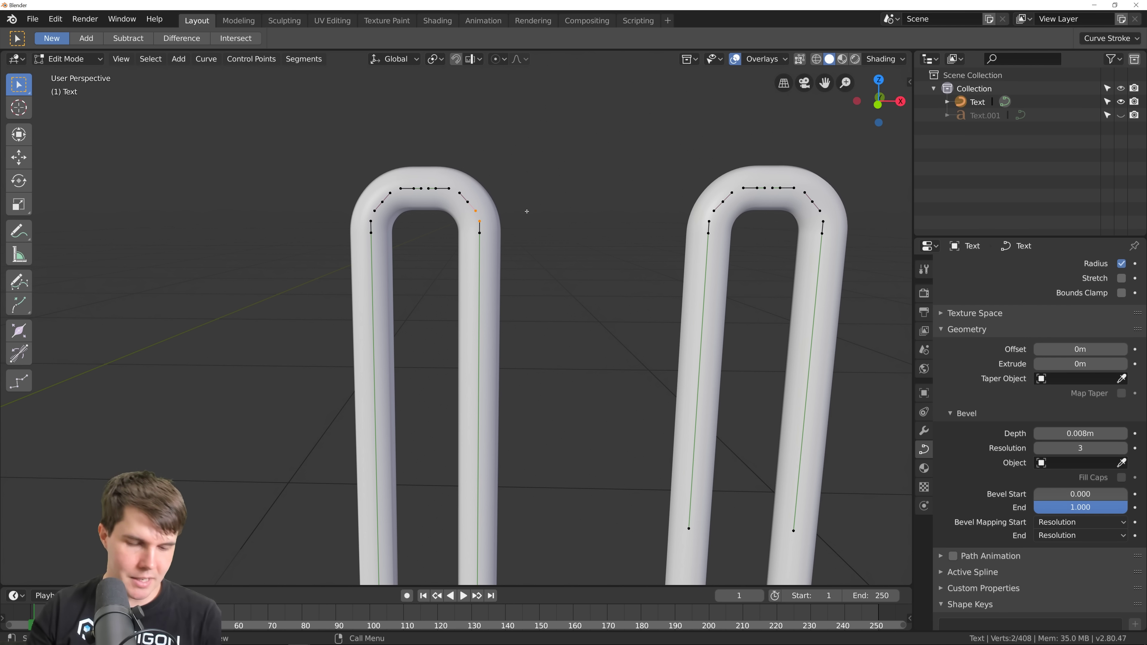
key(x)
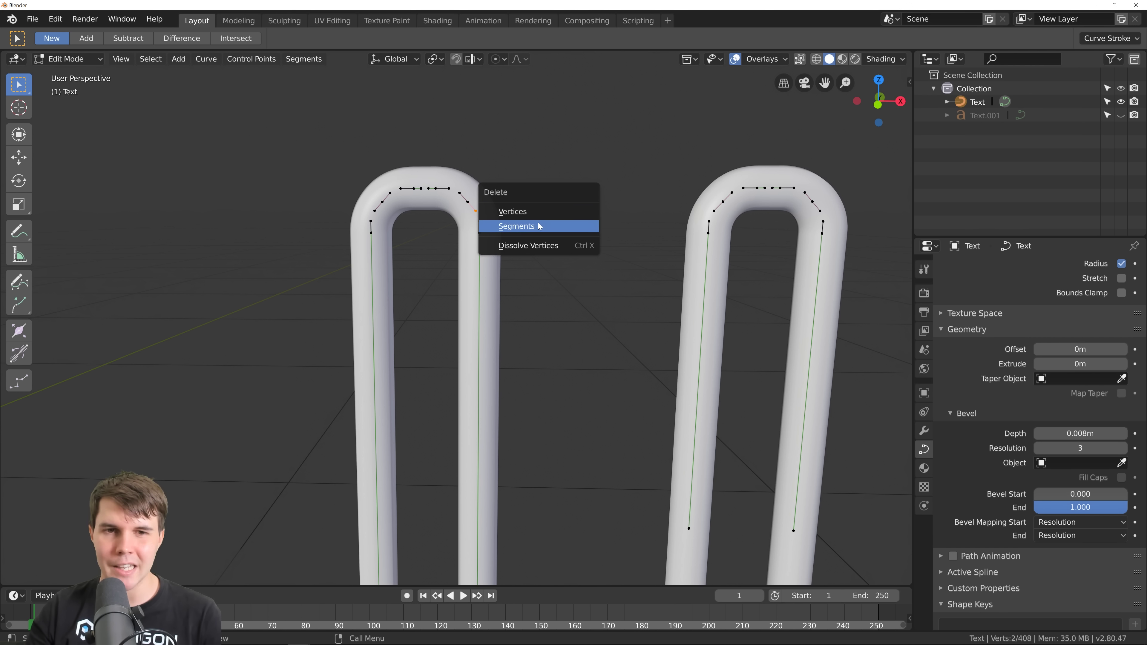
click(539, 226)
scroll(537, 236, down, 5)
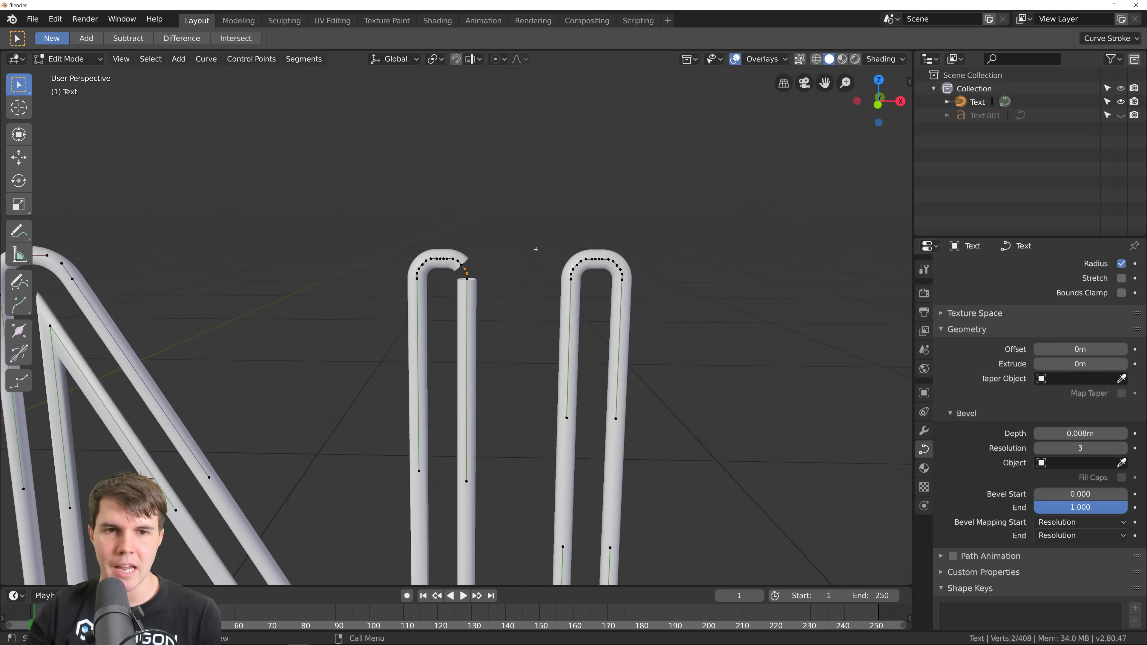
- Delete the segment at the outer side of the rounded bottom end of the N's left leg
scroll(565, 319, up, 6)
scroll(565, 319, up, 3)
shift+middle_drag(699, 447, 444, 249)
click(400, 209)
shift+click(405, 224)
key(x)
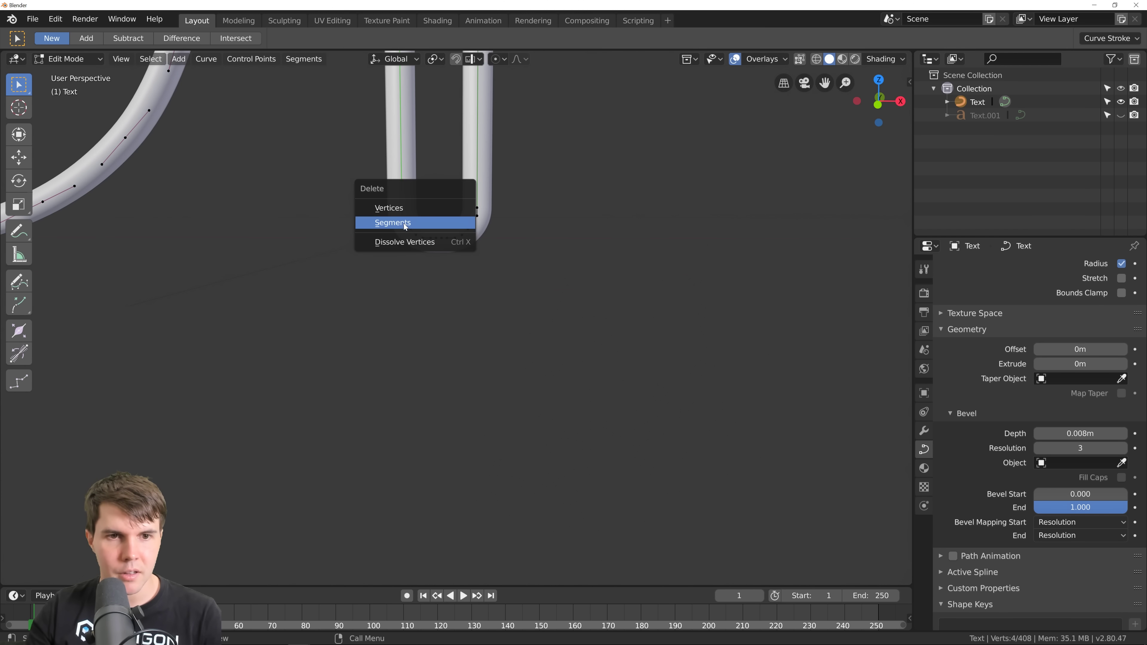
click(406, 224)
scroll(452, 231, down, 6)
shift+middle_drag(830, 186, 629, 437)
scroll(628, 434, down, 2)
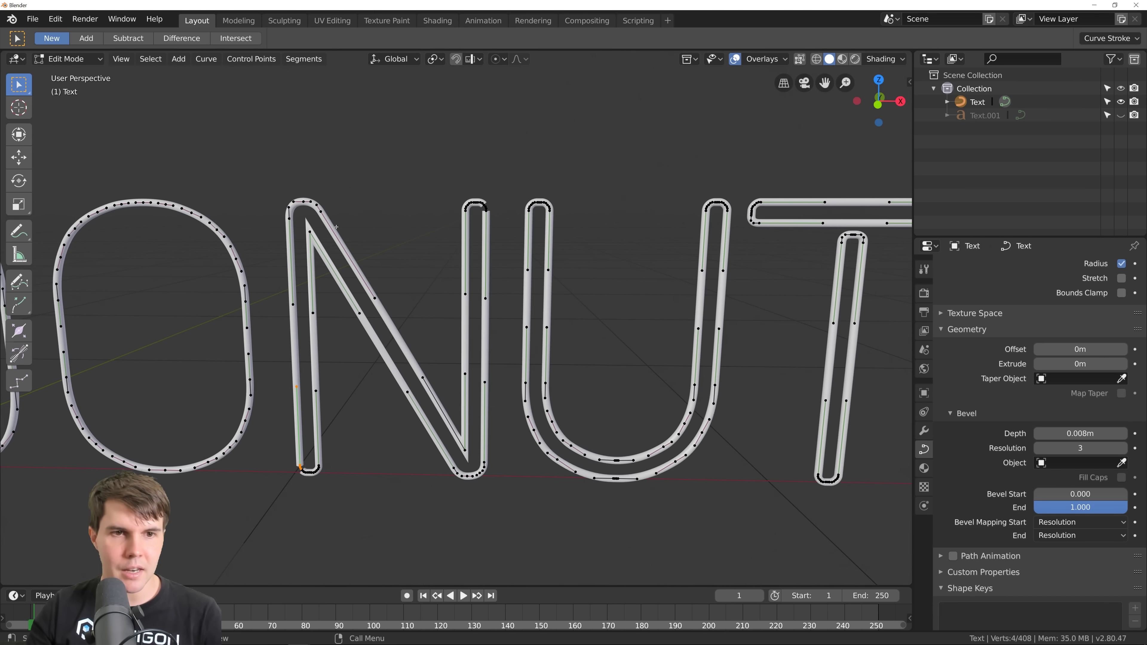
- Delete all vertices of the N's detached redundant outline, keeping the single strand that forms the letter
click(330, 217)
key(ctrl+l)
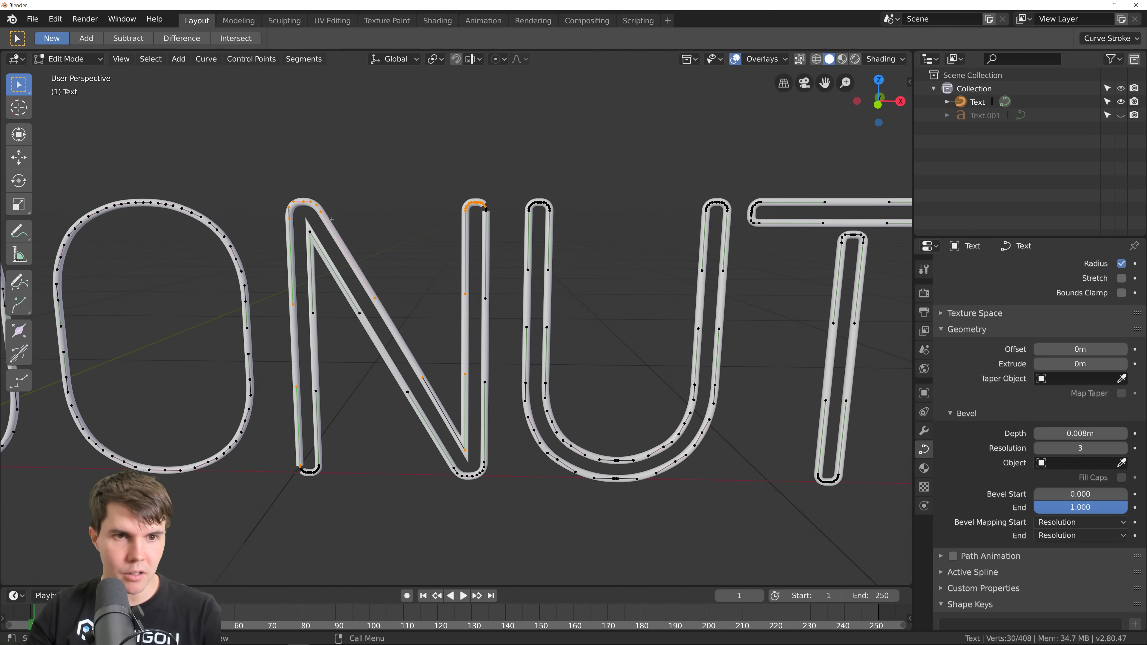
key(x)
click(334, 220)
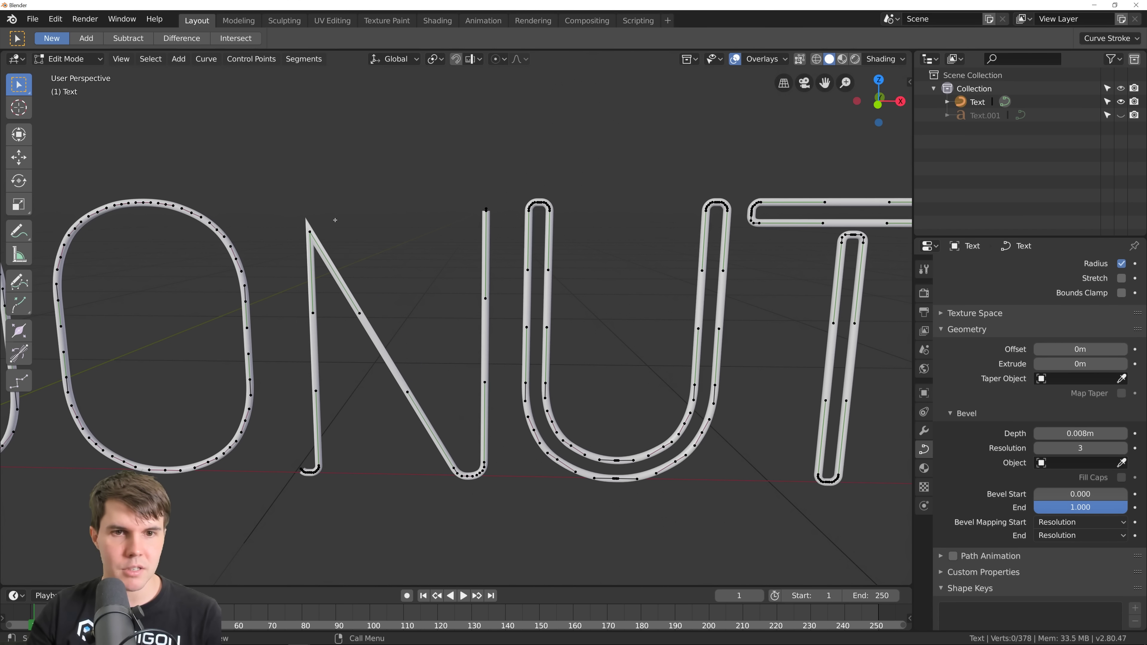
- Delete the segment at the outer side of the rounded top end of the U's left leg
key(Tab)
scroll(526, 267, down, 2)
scroll(526, 268, up, 2)
shift+middle_drag(657, 231, 532, 279)
scroll(532, 280, up, 5)
key(Tab)
drag(325, 148, 345, 170)
key(x)
click(377, 162)
- Delete the segment at the outer side of the rounded top end of the U's right leg
scroll(676, 202, down, 3)
shift+middle_drag(675, 202, 549, 240)
scroll(551, 240, up, 3)
drag(592, 226, 604, 237)
key(x)
click(604, 235)
scroll(603, 235, down, 3)
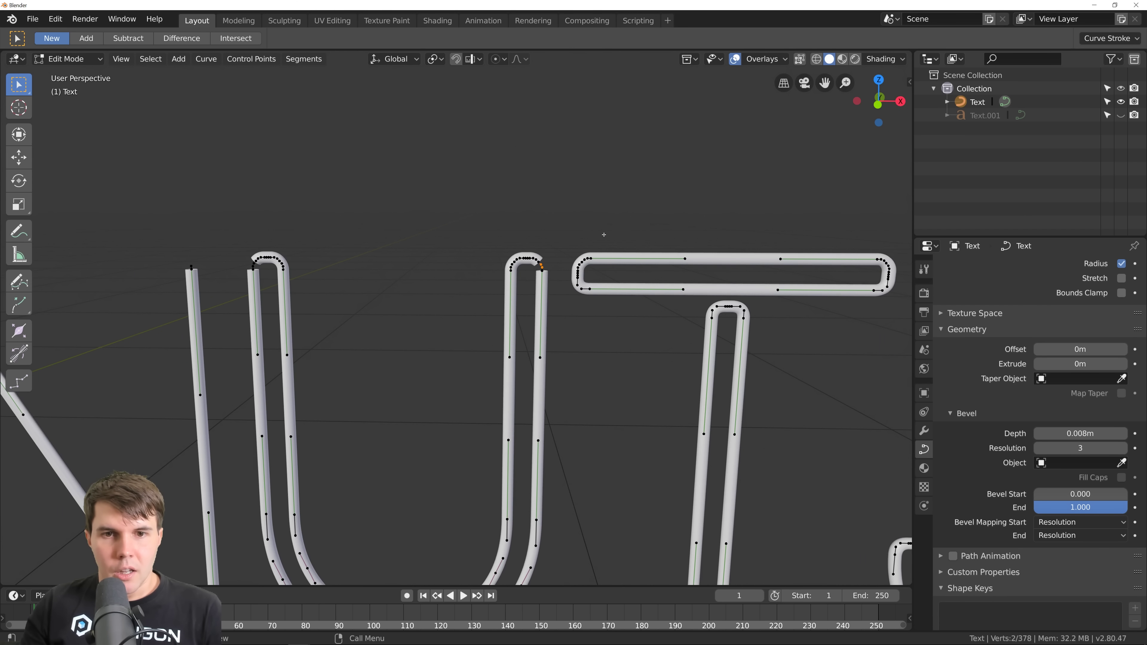
- Delete all vertices of the U's inner outline together with its rounded ends, keeping the outer strand
key(l)
scroll(534, 255, down, 3)
key(x)
click(546, 253)
- Delete the segment at the upper side of the rounded left end of the T's crossbar
scroll(530, 273, up, 3)
scroll(531, 273, up, 3)
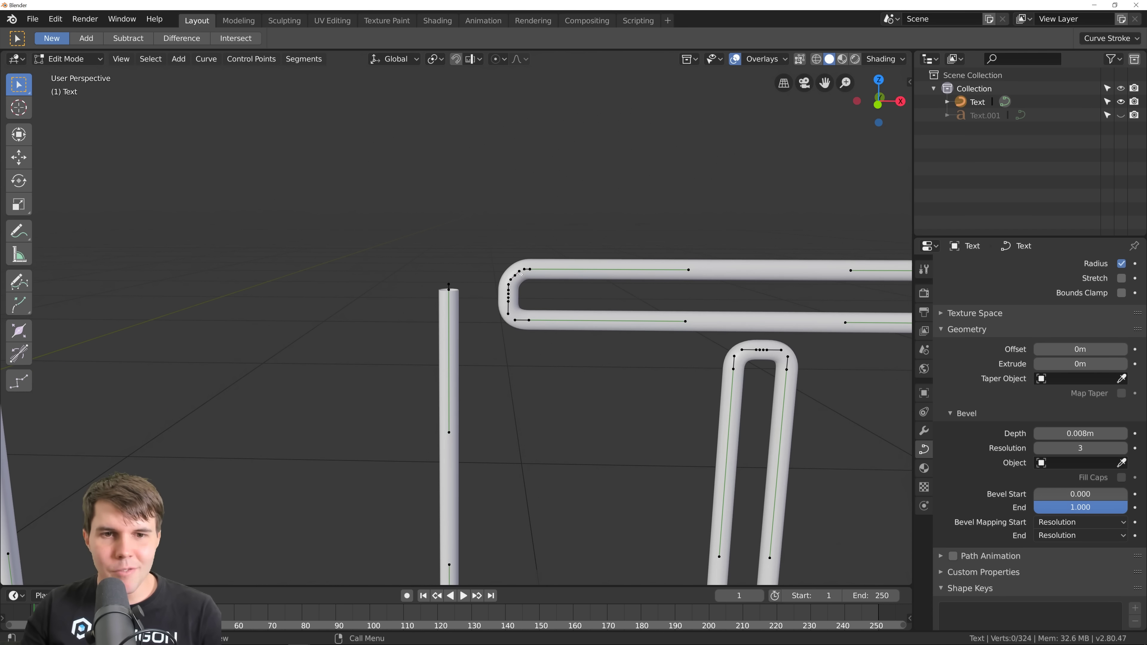
click(529, 270)
shift+click(522, 270)
key(x)
click(522, 281)
- Delete the segment at the upper side of the rounded right end of the T's crossbar
shift+middle_drag(529, 278, 10, 282)
click(486, 275)
shift+click(492, 278)
key(x)
click(492, 276)
- Delete all vertices of the crossbar's lower strand and its rounded ends, keeping the upper strand
click(492, 278)
key(ctrl+l)
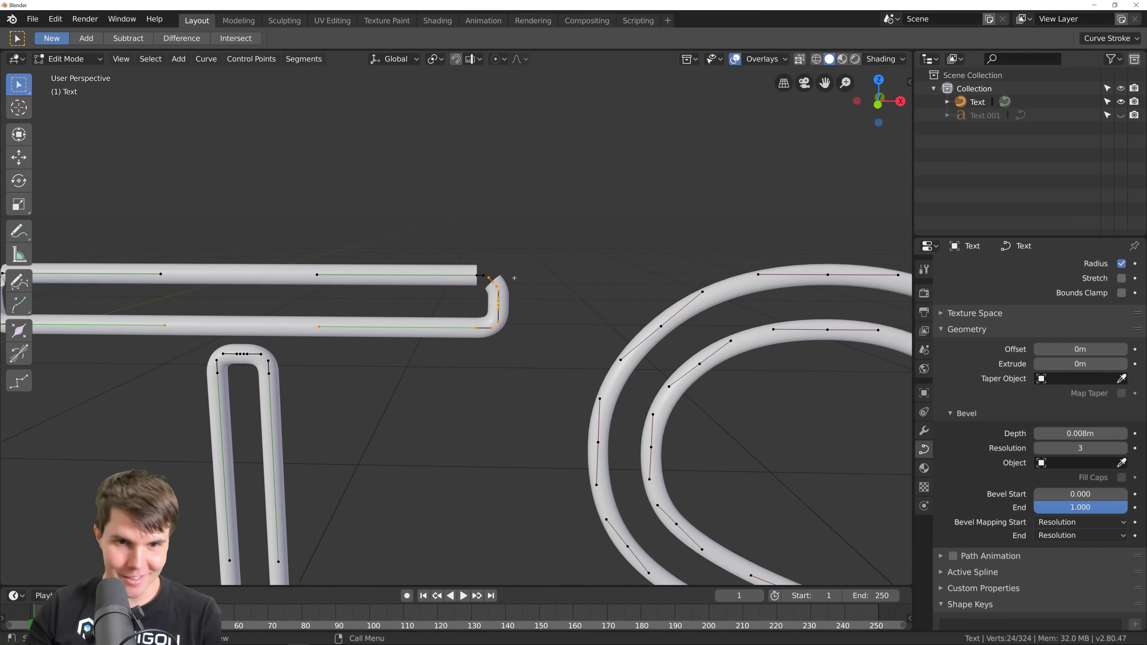
key(x)
click(521, 269)
- Delete the segment at the left side of the rounded top end of the T's stem
scroll(521, 268, down, 3)
shift+middle_drag(453, 326, 607, 217)
scroll(608, 217, up, 3)
click(527, 165)
shift+click(489, 164)
key(x)
click(489, 178)
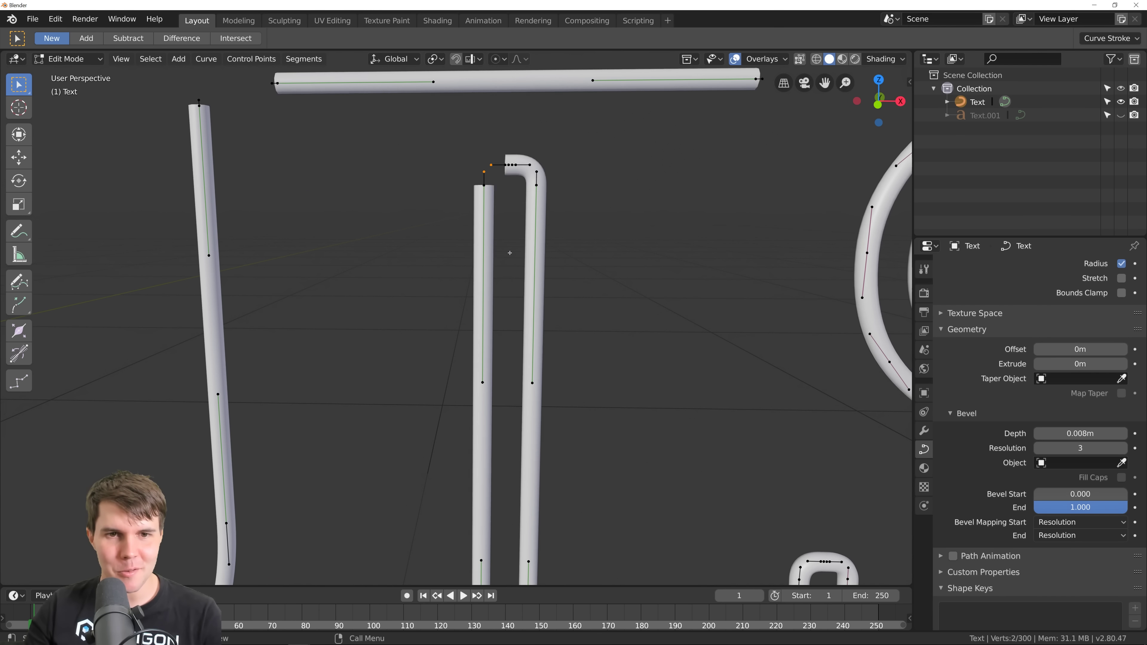
- Delete the segment at the left side of the rounded bottom end of the T's stem
scroll(509, 251, down, 3)
shift+middle_drag(520, 434, 507, 197)
scroll(507, 197, up, 3)
click(458, 345)
shift+click(460, 349)
key(x)
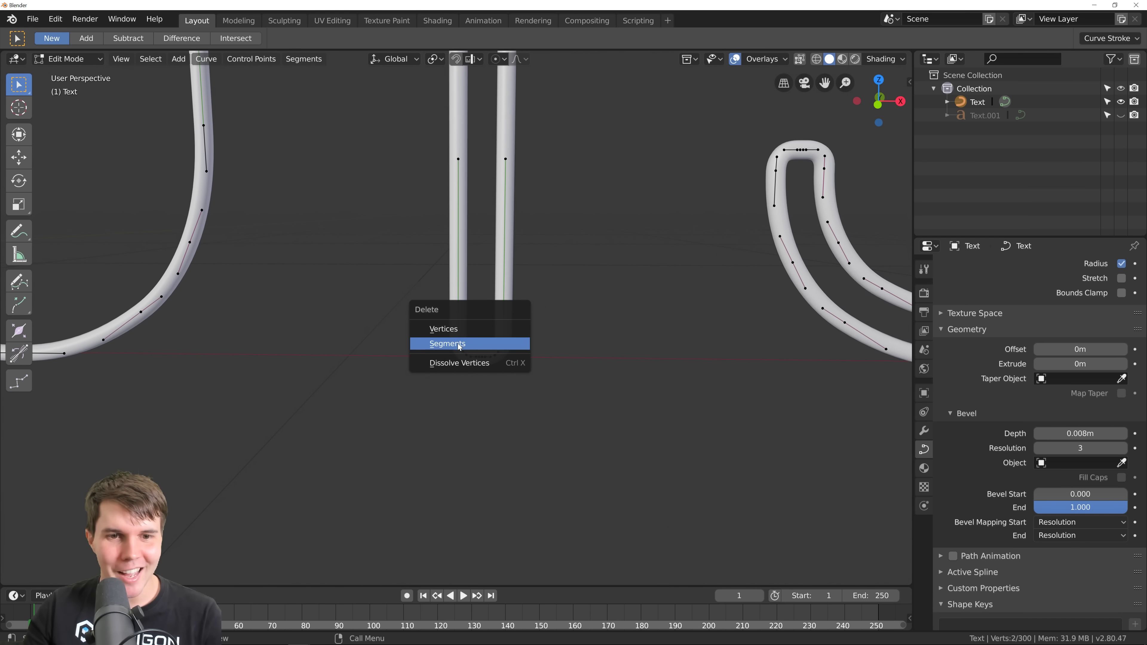
click(458, 343)
- Delete all vertices of the right strand of the T's stem, keeping the left strand
scroll(487, 228, down, 4)
key(l)
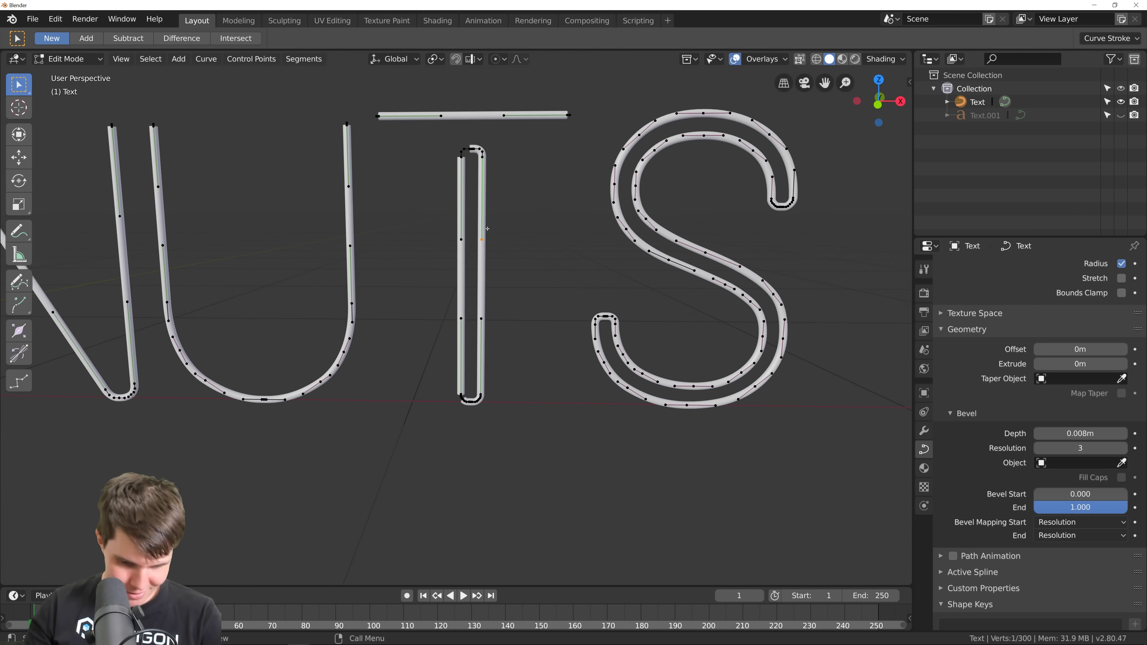
key(x)
click(494, 209)
- Delete the segment at the outer side of the rounded upper end of the S
shift+middle_drag(586, 203, 444, 316)
scroll(656, 243, up, 2)
shift+middle_drag(655, 244, 546, 137)
click(635, 213)
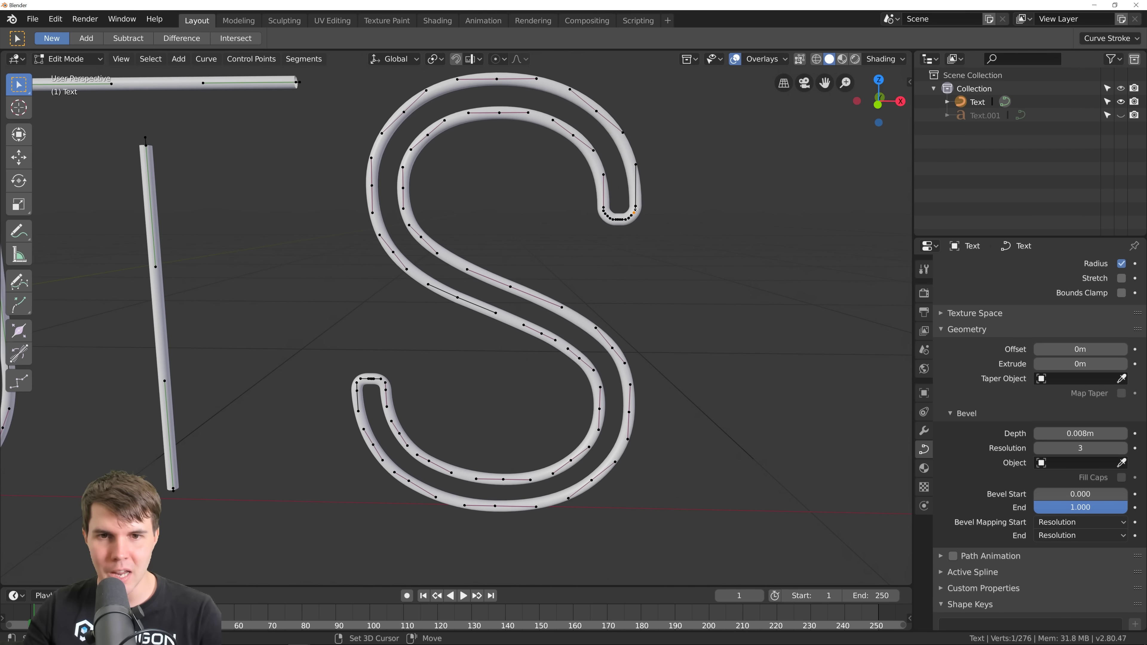
scroll(680, 199, up, 3)
key(x)
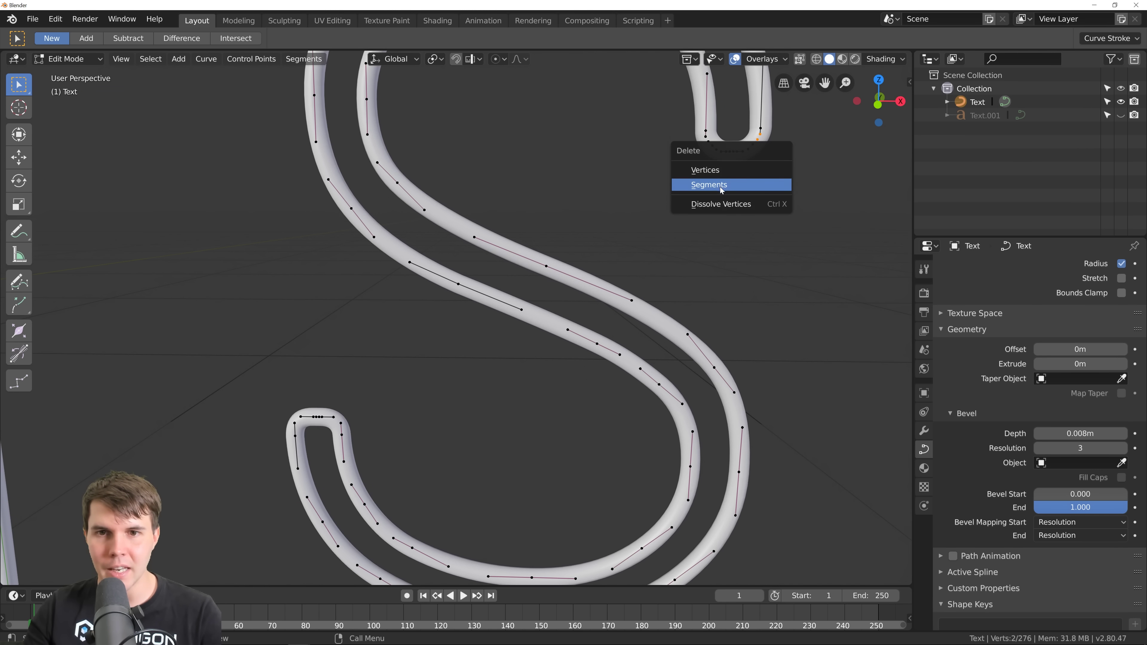
click(722, 187)
- Delete the segment at the outer side of the rounded lower-left end of the S
scroll(715, 205, down, 5)
shift+middle_drag(507, 345, 640, 243)
scroll(637, 243, up, 2)
click(558, 229)
shift+click(554, 232)
key(x)
click(557, 229)
- Delete all vertices of the S strand that runs along the outside of its upper bowl and the inside of its lower bowl
scroll(584, 231, down, 2)
shift+middle_drag(623, 183, 542, 285)
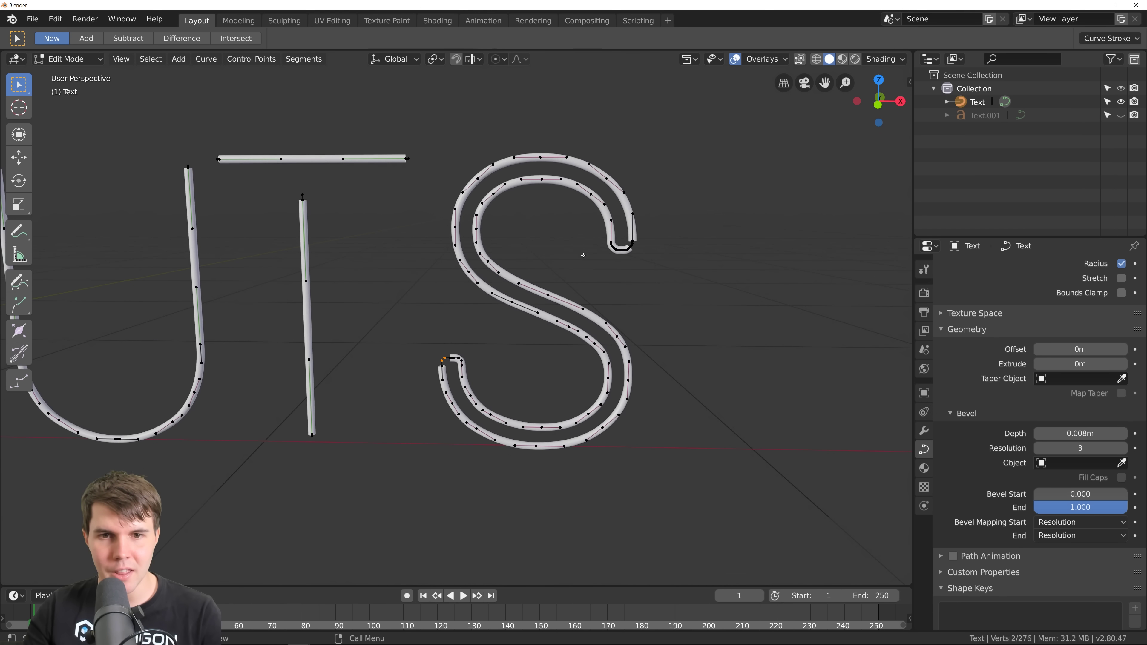
key(ctrl+l)
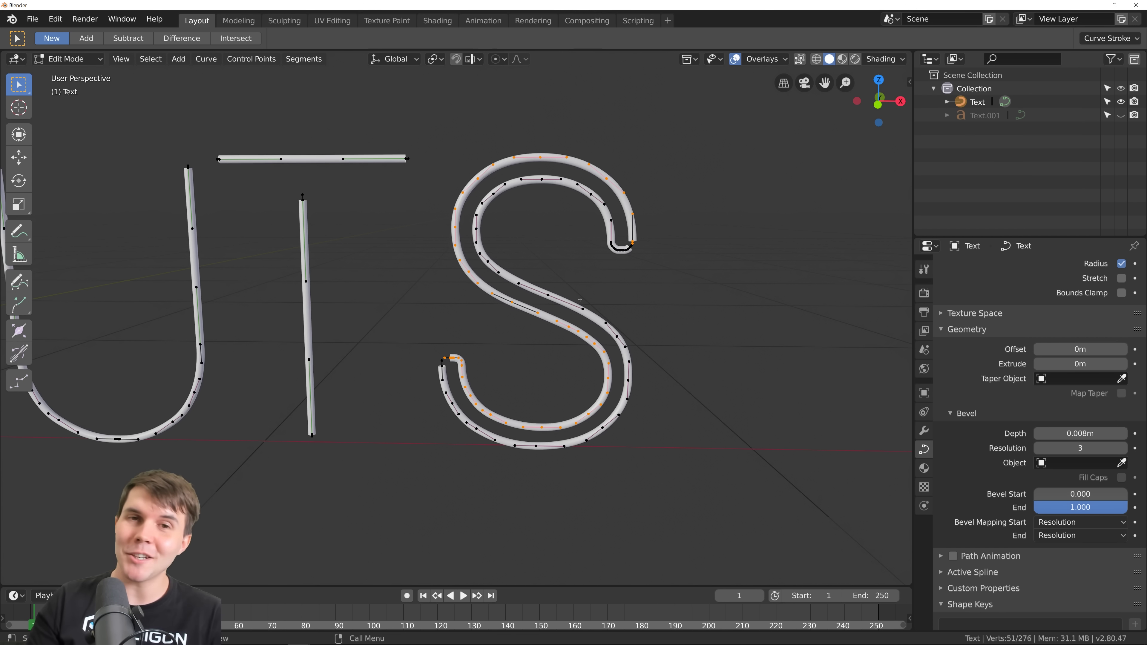
scroll(580, 299, up, 2)
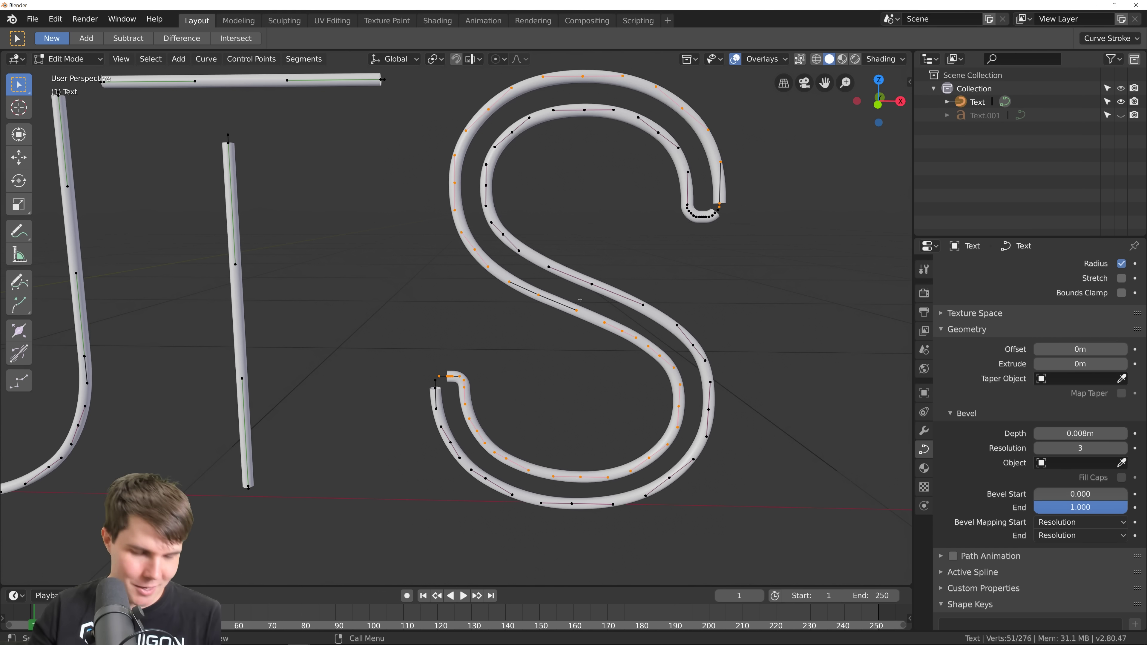
key(x)
click(587, 289)
- Leave Edit Mode and examine the whole DONUTS lettering for leftover hooked ends
scroll(584, 302, down, 5)
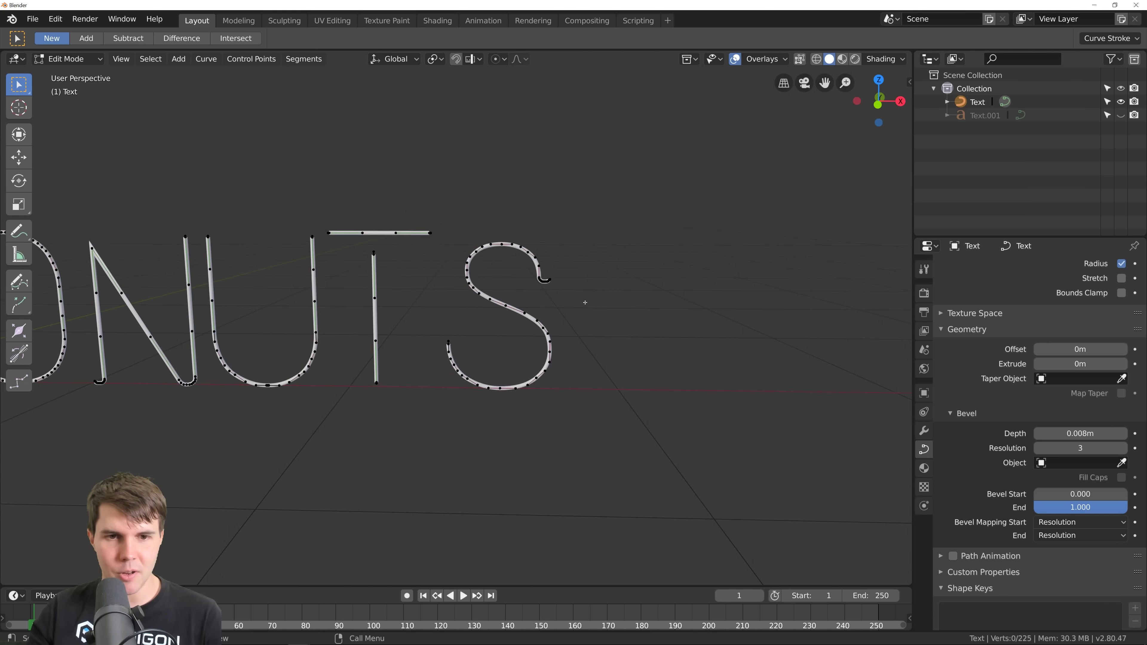
key(Tab)
scroll(497, 306, down, 4)
shift+middle_drag(401, 308, 532, 302)
scroll(533, 304, up, 3)
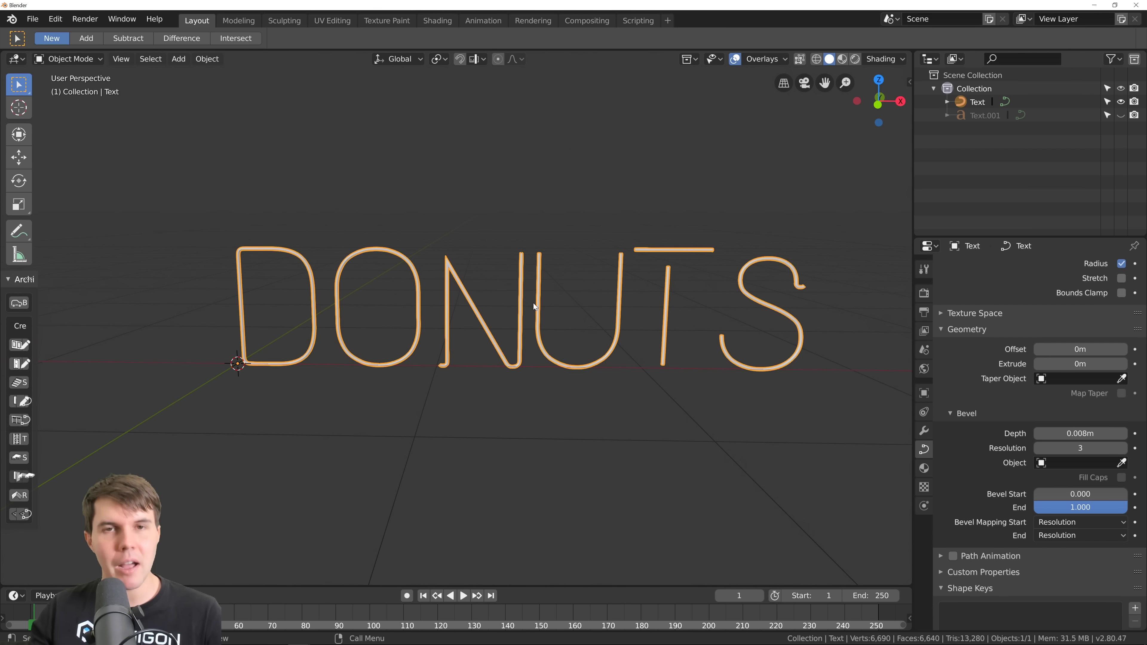
scroll(599, 295, up, 3)
scroll(671, 247, down, 1)
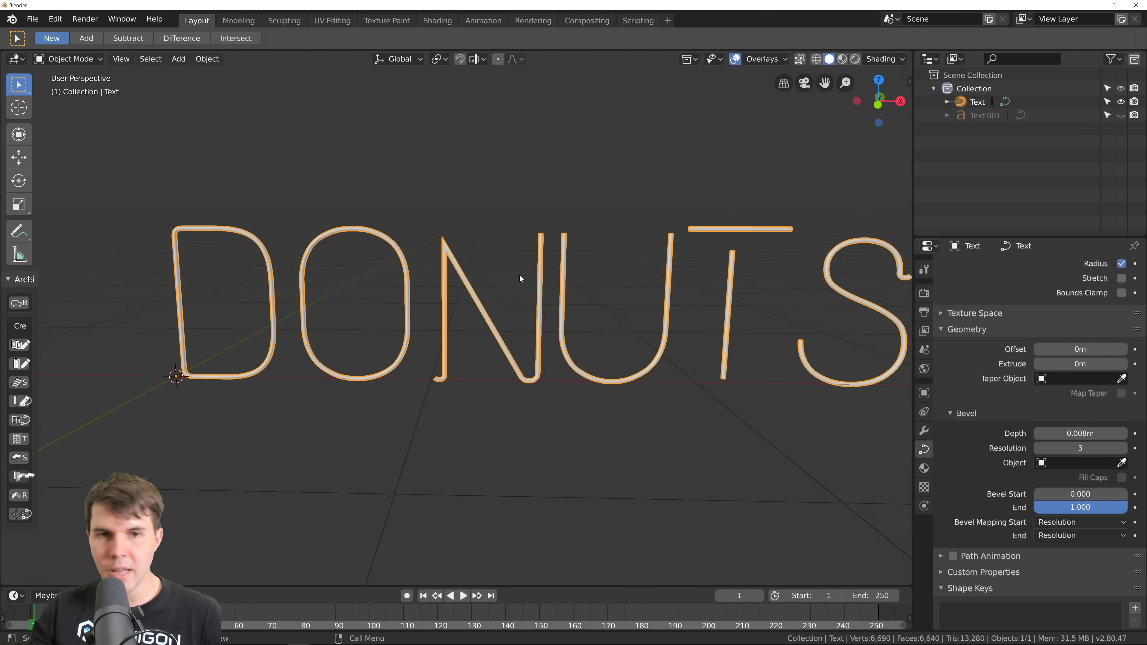
shift+middle_drag(537, 285, 507, 285)
scroll(532, 299, down, 2)
shift+middle_drag(615, 277, 407, 286)
scroll(570, 302, up, 2)
scroll(570, 302, up, 4)
- Circle-select the points of the leftover hook at the S's upper end in Edit Mode and delete these vertices
key(Tab)
shift+middle_drag(681, 266, 540, 302)
scroll(540, 302, up, 7)
key(c)
drag(477, 267, 567, 254)
key(Escape)
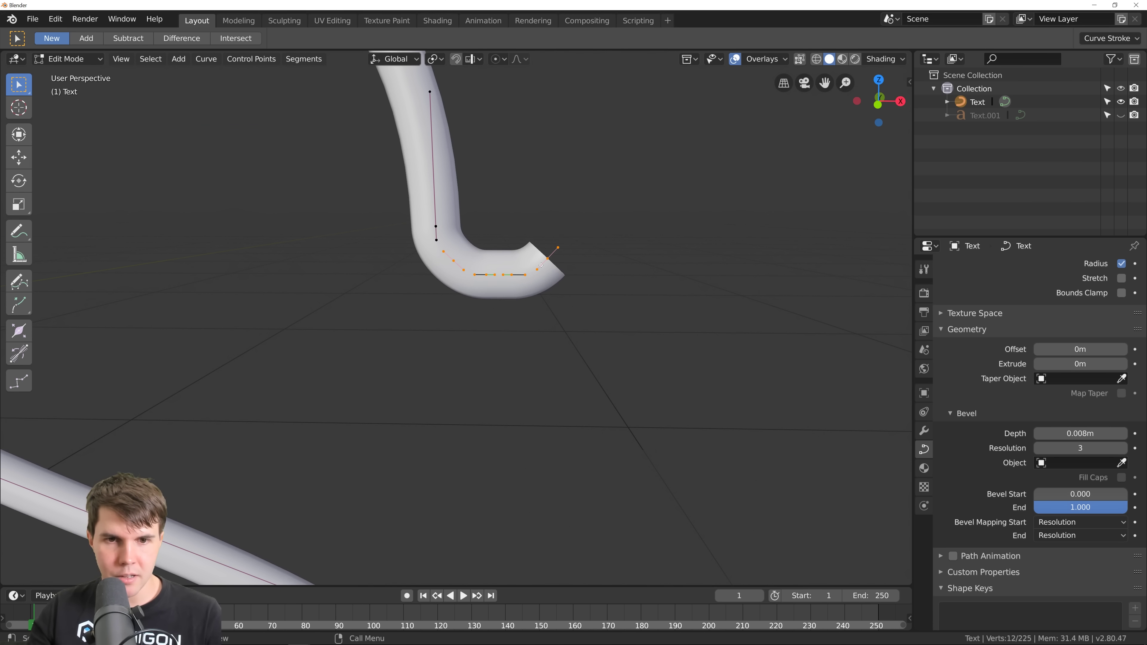
scroll(565, 258, down, 9)
key(x)
click(561, 261)
- Circle-select the points of the leftover hook at the bottom of the N's left leg and delete these vertices
scroll(555, 267, down, 3)
mouse_move(229, 387)
shift+middle_down()
mouse_move(452, 326)
mouse_move(602, 316)
shift+middle_up()
scroll(564, 323, up, 3)
shift+middle_drag(263, 364, 476, 305)
scroll(483, 306, up, 4)
shift+middle_drag(741, 267, 454, 323)
scroll(455, 323, up, 3)
scroll(455, 323, down, 4)
scroll(435, 326, up, 4)
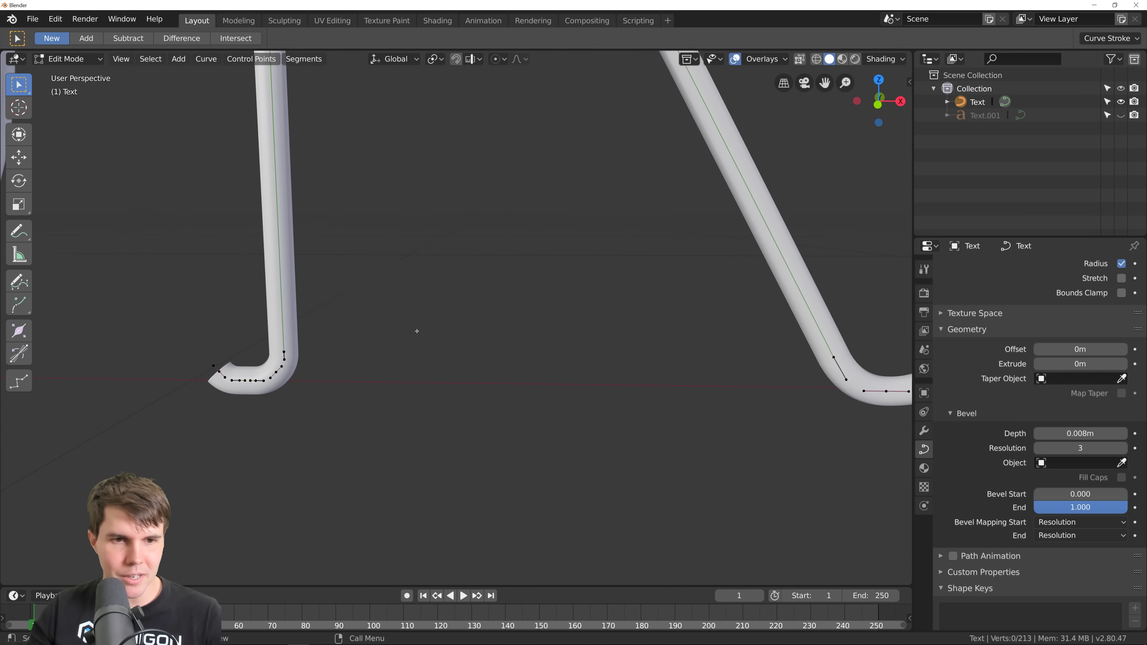
shift+middle_drag(148, 401, 426, 305)
key(c)
drag(486, 285, 551, 299)
right_click(531, 296)
key(x)
click(615, 287)
- Switch the active selection tool to the plain Select tool
scroll(615, 287, down, 10)
shift+middle_drag(616, 297, 584, 327)
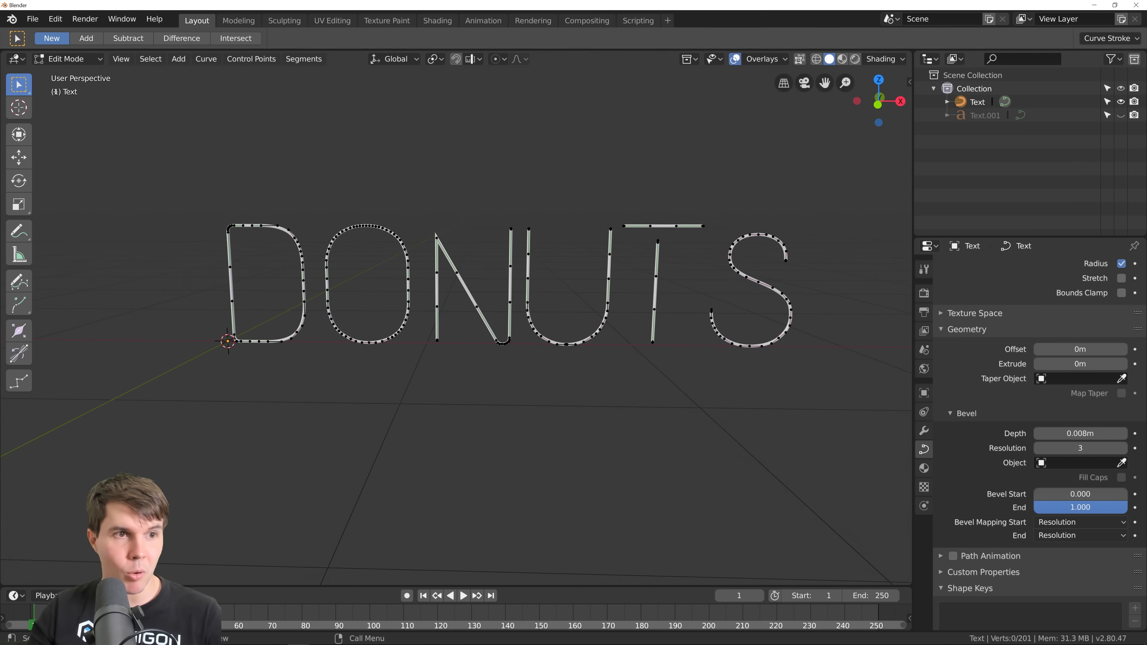
click(25, 92)
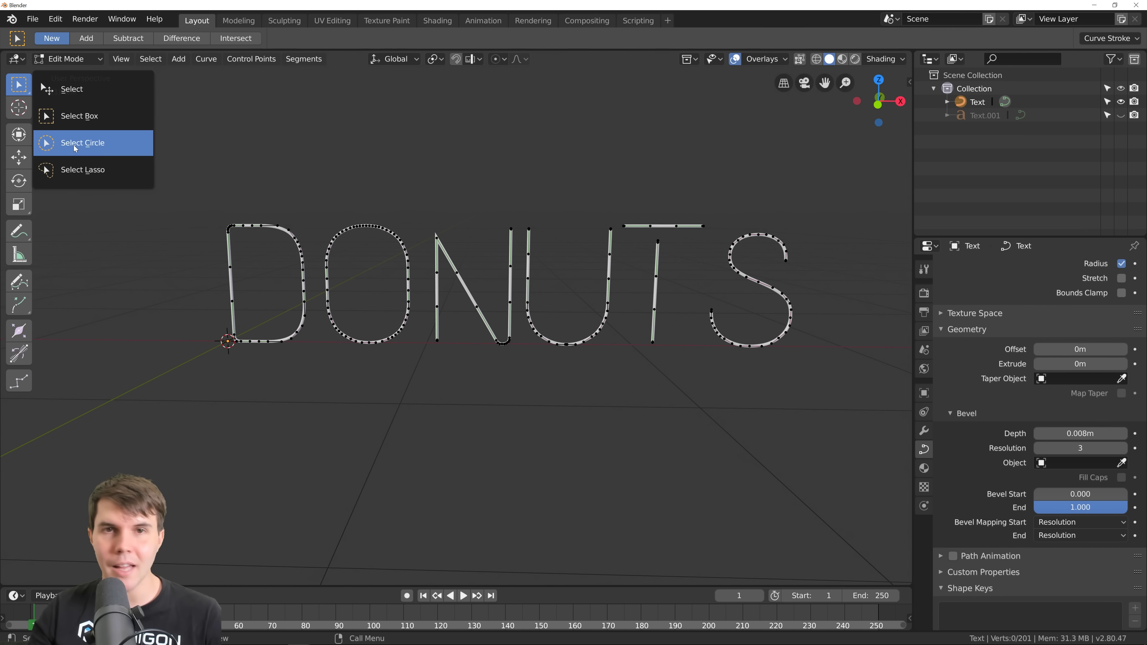
click(69, 91)
- Return to Object Mode and examine the spacing and position of the cleaned-up single-tube letters
scroll(504, 253, up, 5)
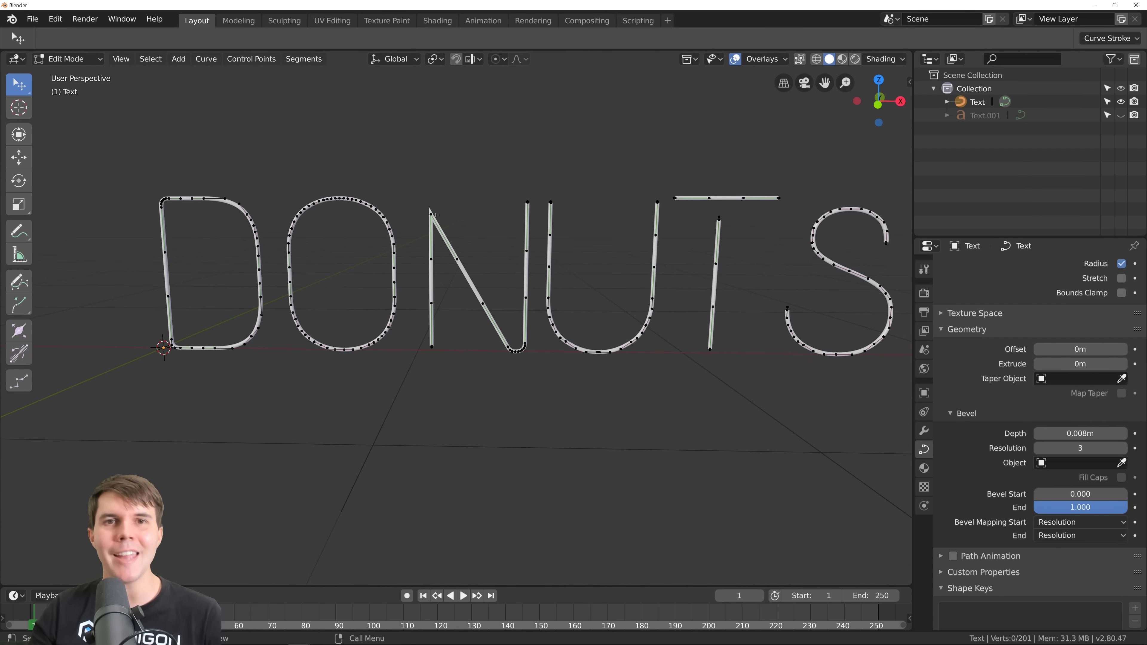
scroll(504, 253, up, 2)
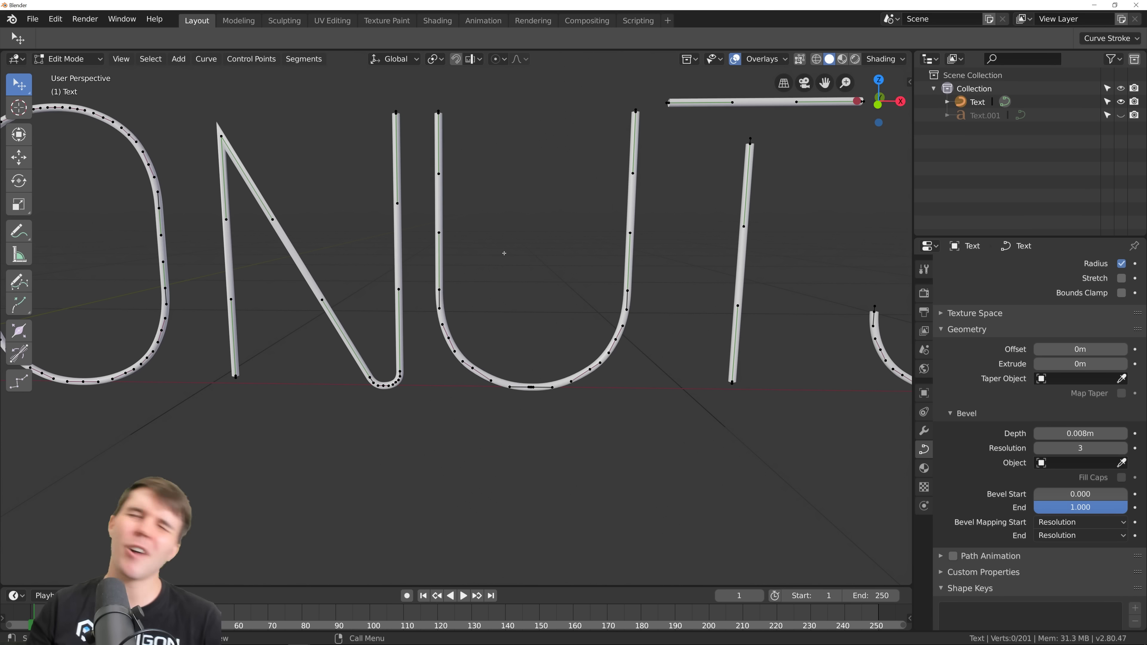
scroll(504, 253, down, 3)
scroll(505, 251, up, 4)
scroll(512, 248, down, 5)
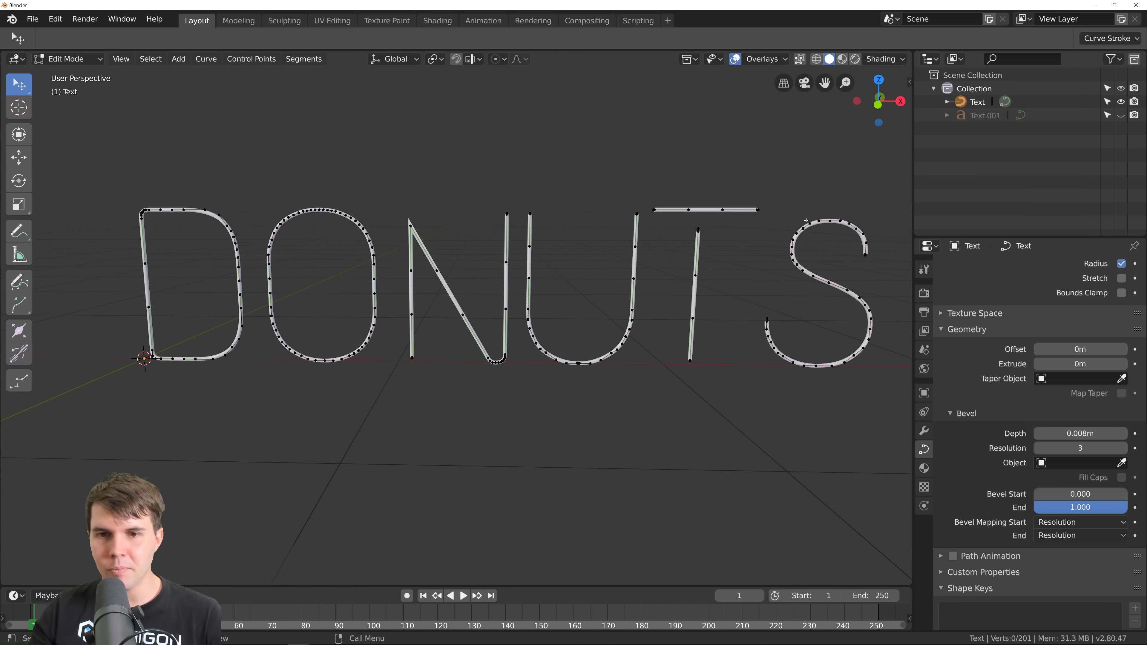
key(Tab)
scroll(553, 271, down, 1)
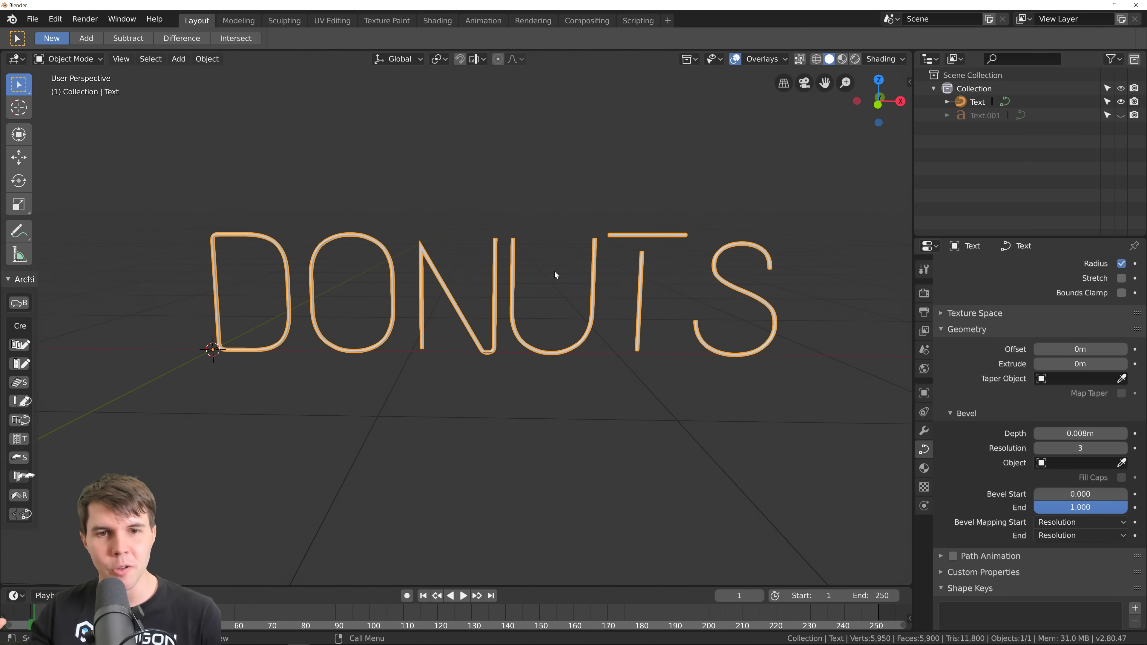
scroll(554, 272, down, 1)
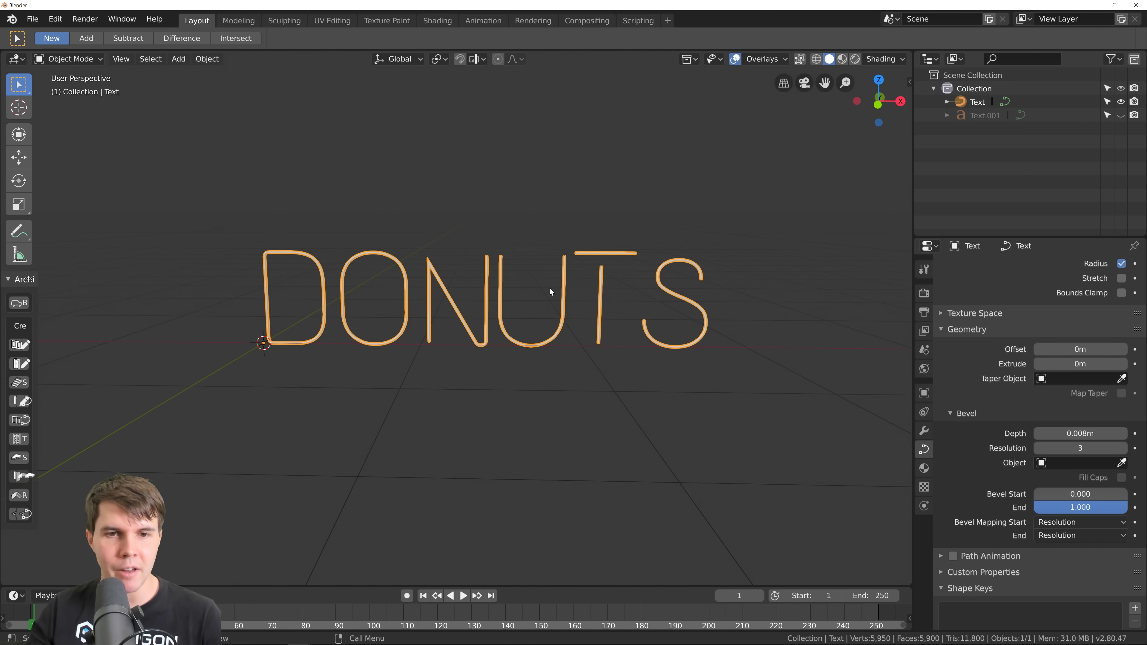
scroll(698, 321, up, 2)
scroll(664, 320, down, 1)
shift+middle_drag(659, 319, 542, 314)
scroll(546, 280, up, 1)
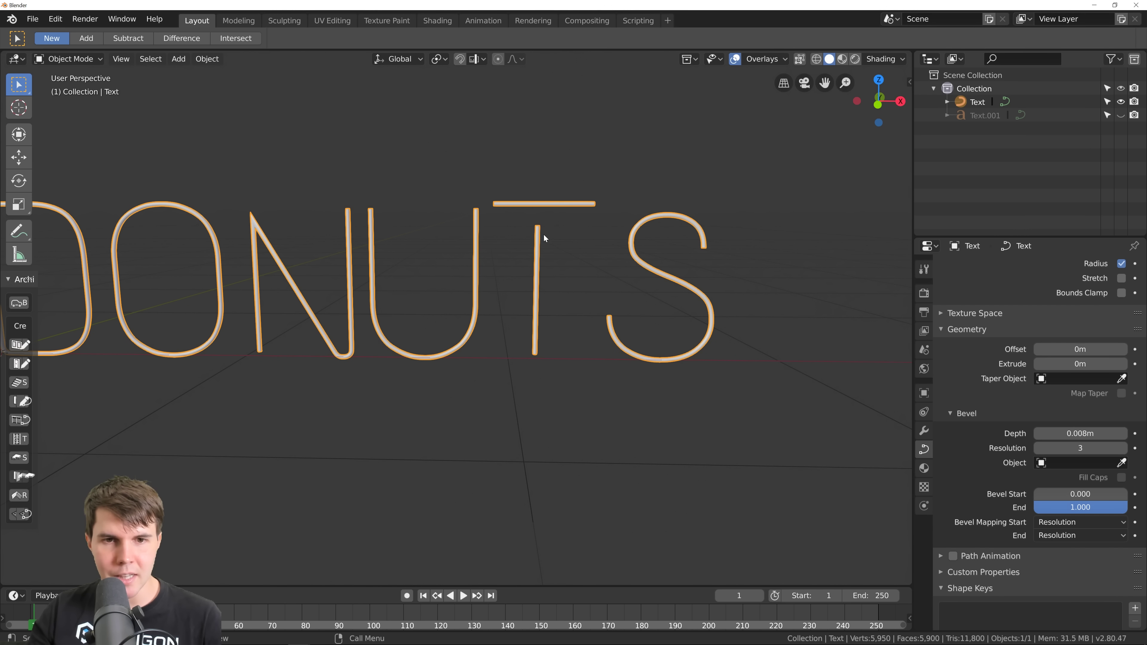
scroll(487, 246, up, 1)
scroll(511, 220, down, 1)
shift+middle_drag(429, 239, 578, 227)
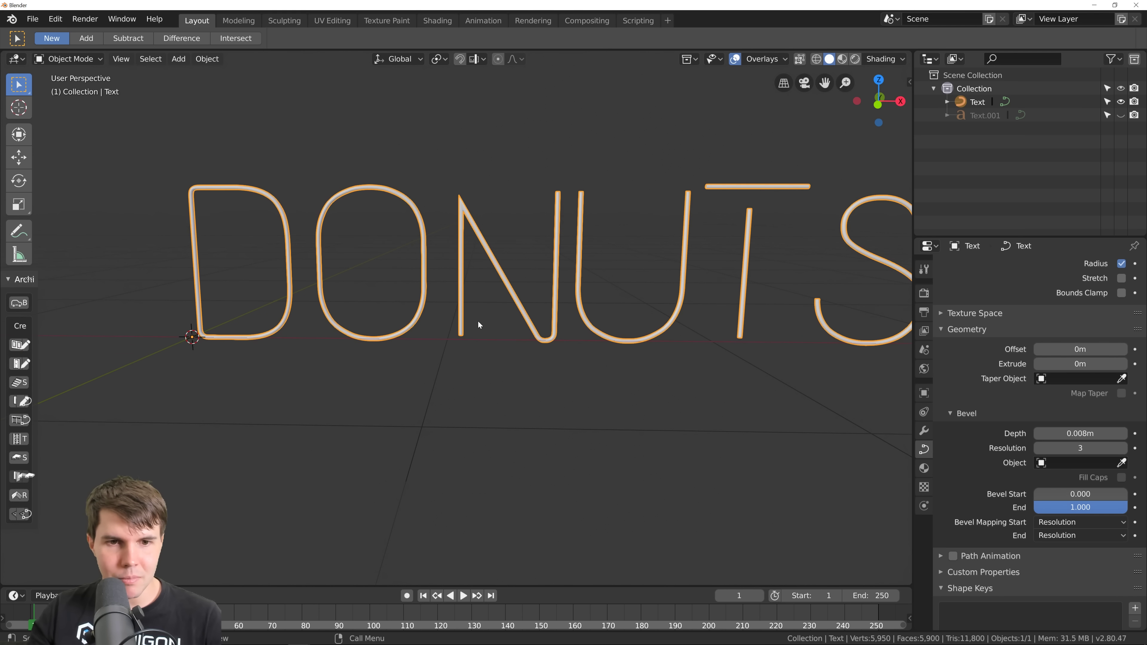
shift+middle_drag(651, 250, 562, 254)
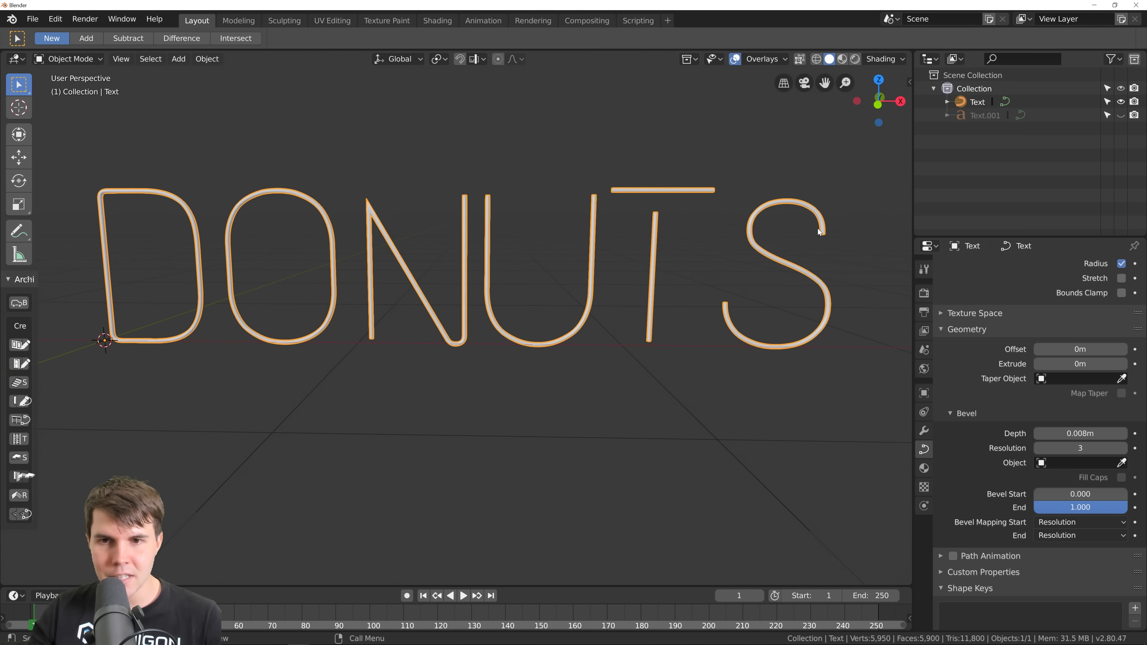
scroll(391, 334, up, 1)
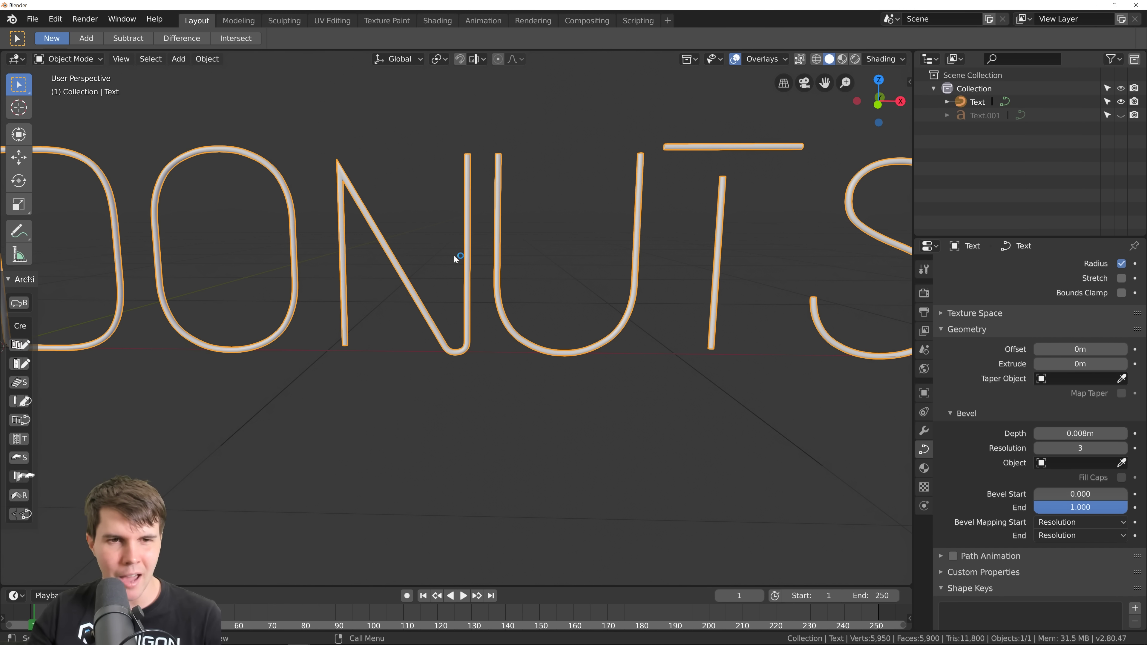
scroll(501, 274, down, 1)
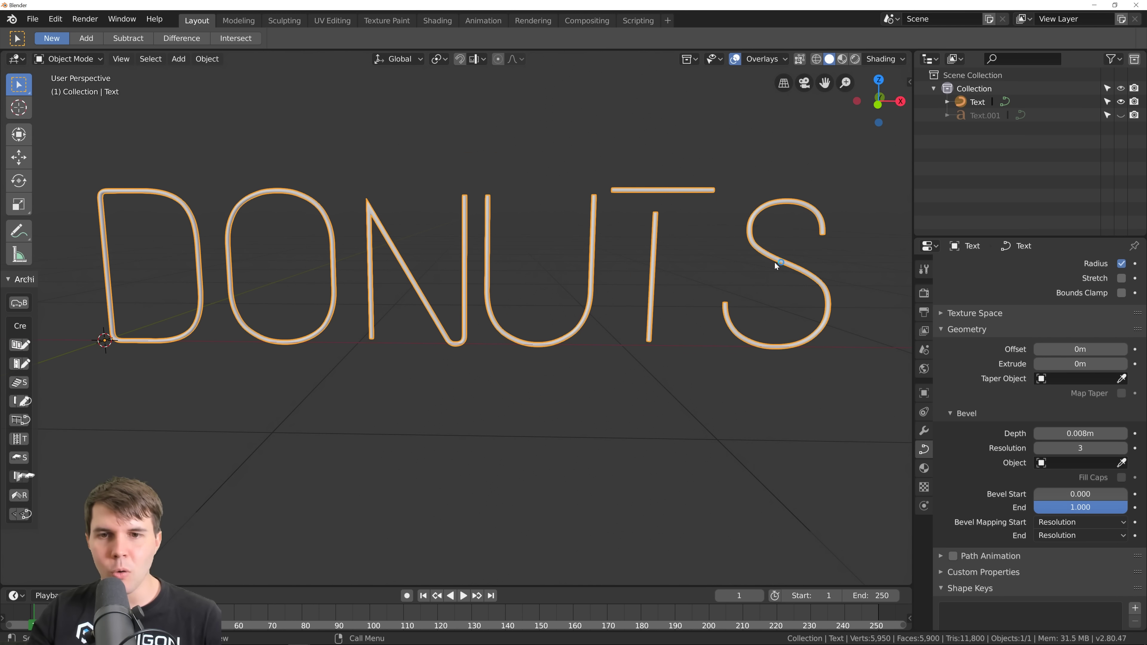
shift+middle_drag(776, 262, 604, 273)
- Unhide the original Text.001 object to serve as a backing reference for the tubes
click(1121, 115)
middle_drag(524, 289, 626, 254)
scroll(498, 288, up, 3)
shift+middle_drag(455, 223, 496, 247)
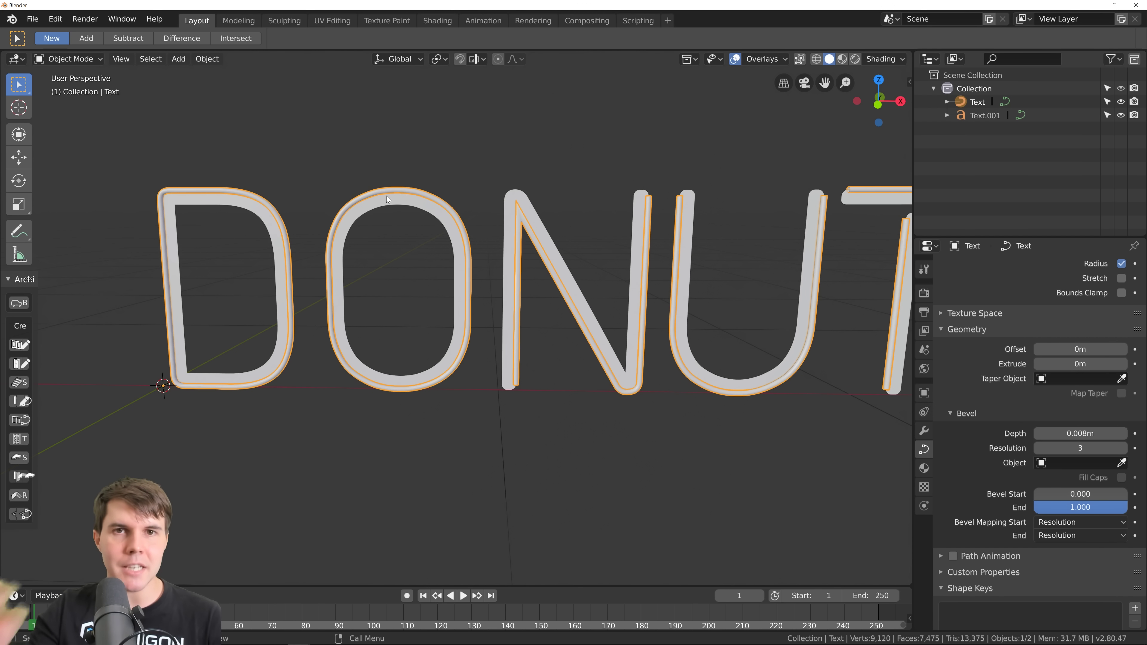
- In Edit Mode, box-select the O's tube and scale it down to run centrally within the solid O behind it
key(Tab)
shift+middle_drag(399, 192, 418, 185)
drag(335, 133, 507, 428)
key(s)
click(607, 384)
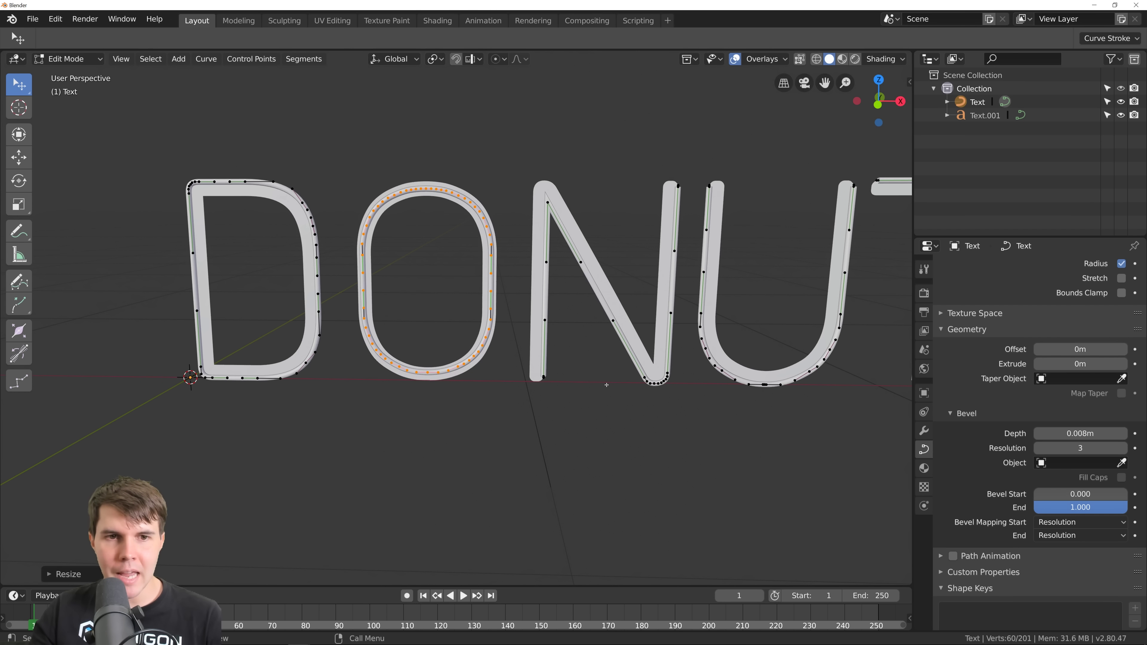
- Box-select the D's tube and scale it down slightly to fit within the solid D
shift+middle_drag(384, 253, 448, 246)
drag(211, 133, 393, 430)
key(s)
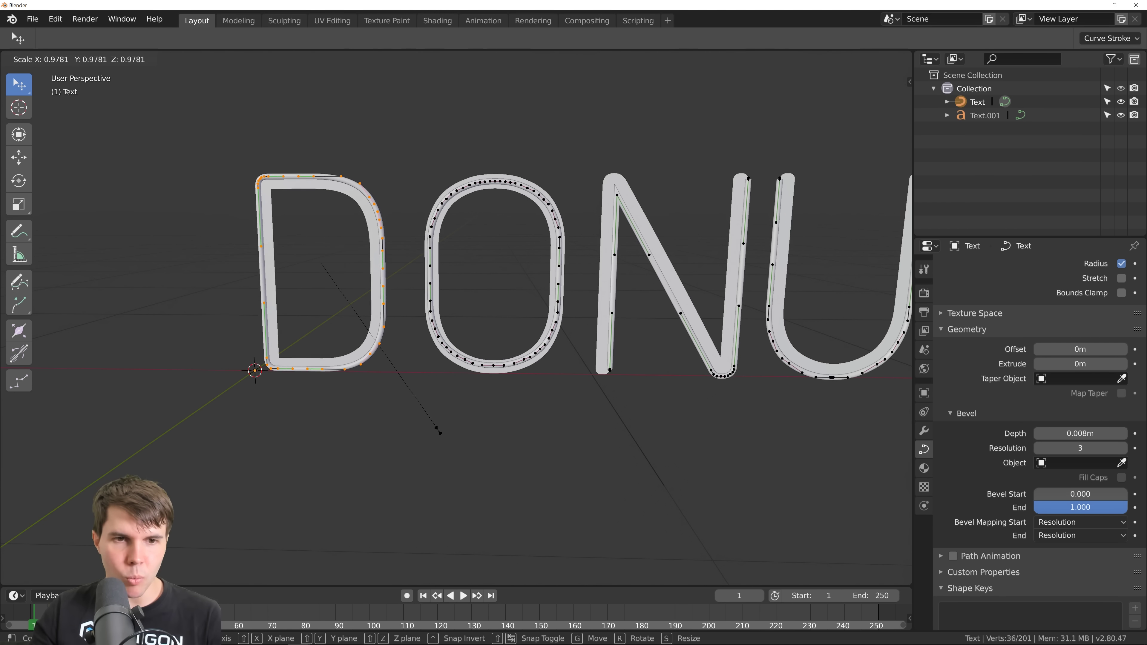
click(426, 425)
- Box-select the points of the N's left leg and move them along X onto the middle of the solid leg
scroll(466, 374, down, 2)
shift+middle_drag(466, 374, 337, 389)
key(alt+a)
drag(427, 195, 456, 406)
scroll(456, 406, up, 3)
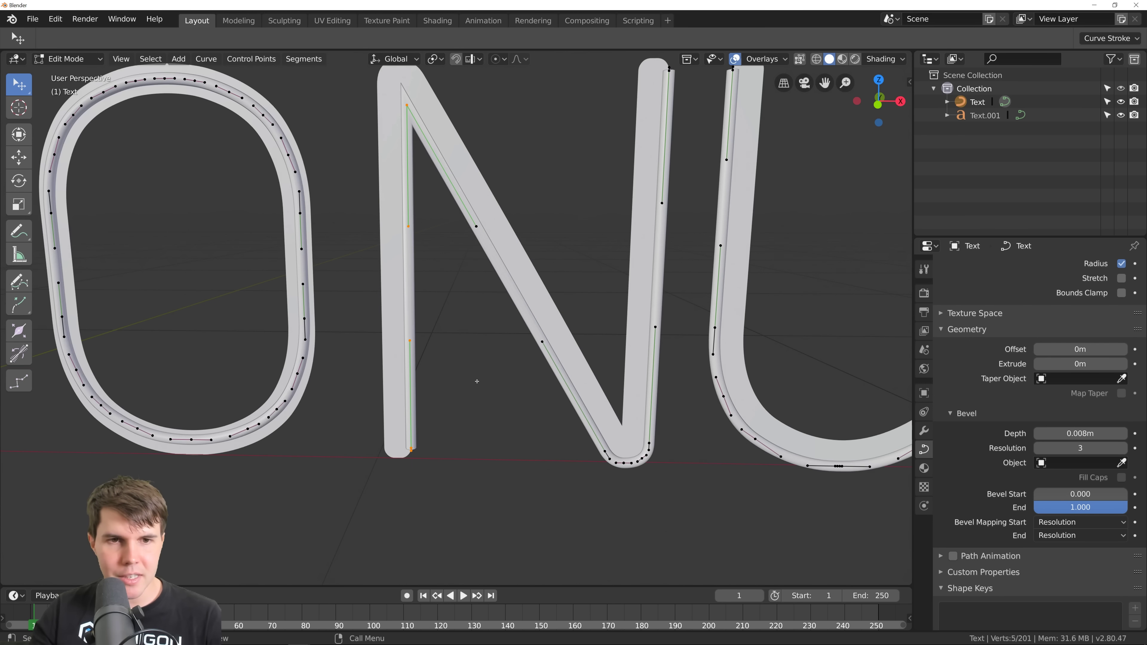
key(g)
key(x)
click(462, 378)
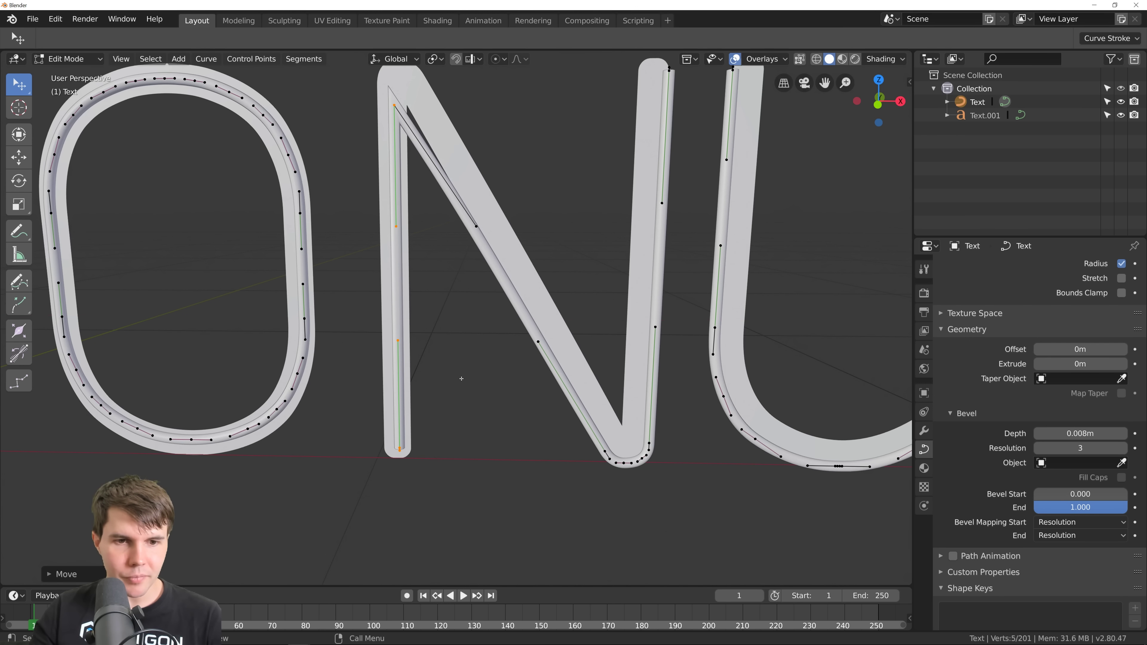
- Box-select the points of the N's right leg and move them onto the middle of the solid leg
key(alt+a)
scroll(460, 379, down, 2)
scroll(549, 220, up, 2)
key(b)
drag(568, 352, 578, 410)
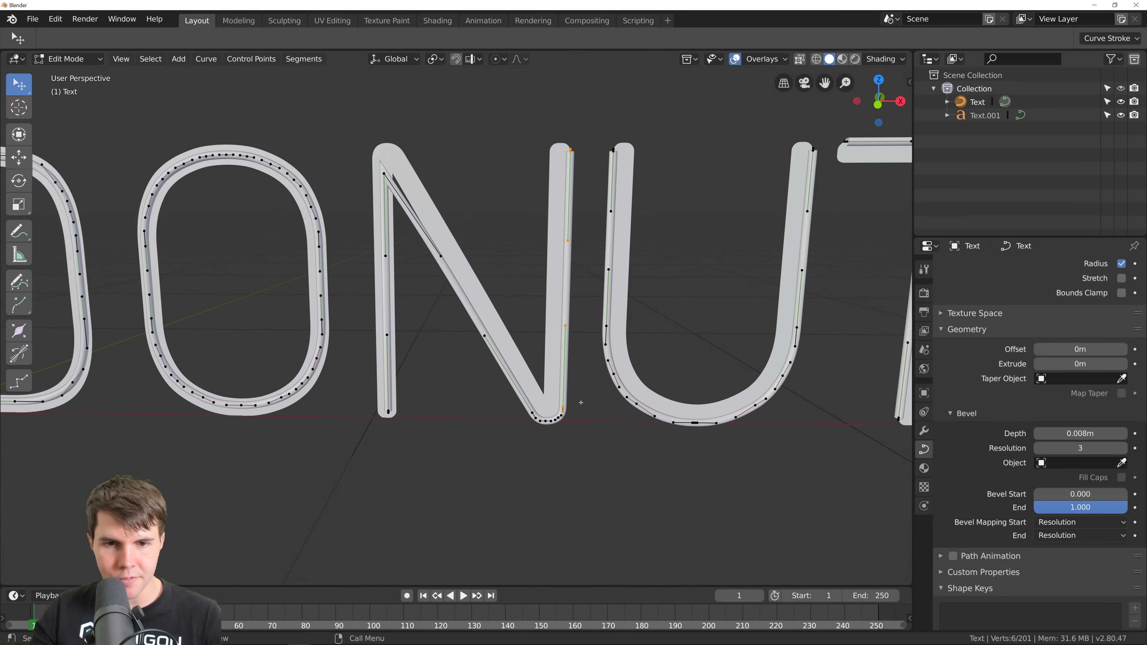
key(g)
click(564, 404)
- Box-select the points of the U's left leg and move them along X onto the middle of the solid leg
scroll(562, 385, down, 2)
scroll(562, 386, up, 3)
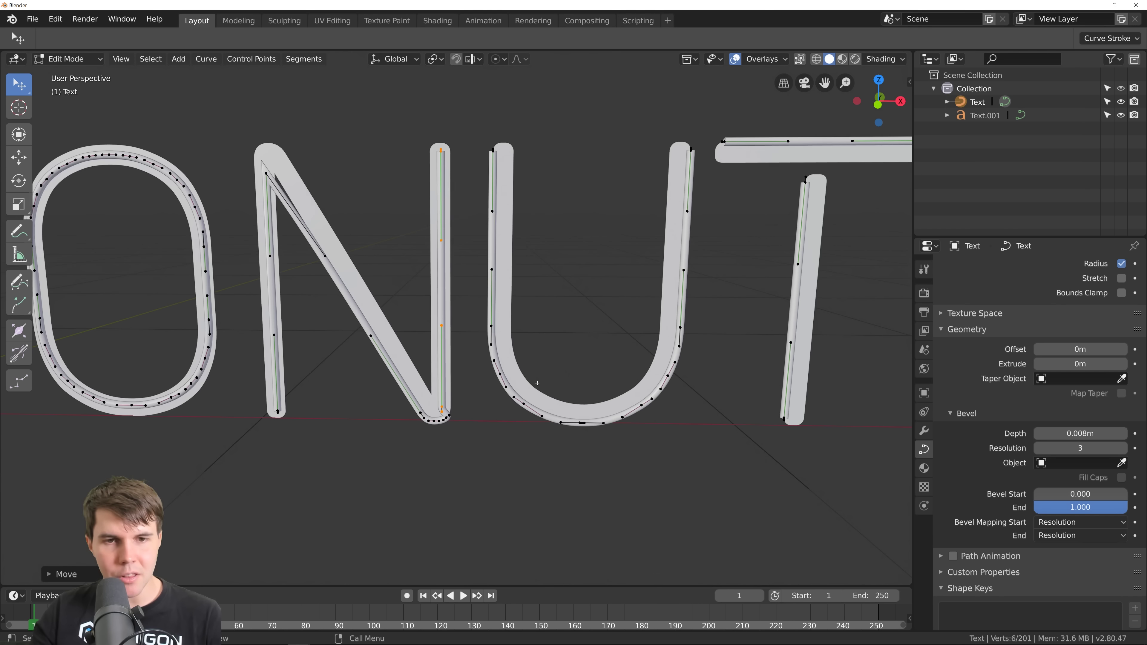
key(alt+a)
key(b)
drag(397, 117, 448, 357)
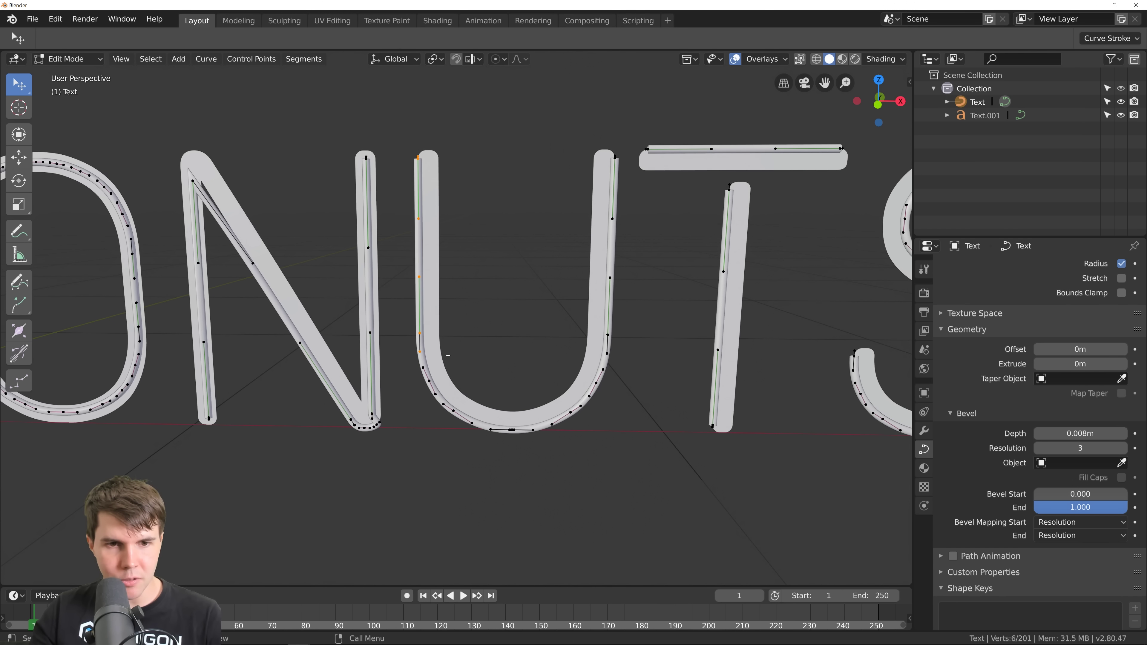
key(g)
key(x)
click(460, 352)
- Box-select the points of the U's right leg and move them along X to centre them in the solid leg
key(alt+a)
drag(586, 127, 623, 361)
key(g)
key(x)
click(613, 357)
- Box-select the T's crossbar tube and move it along Z onto the middle of the solid bar
scroll(613, 358, down, 2)
shift+middle_drag(626, 322, 527, 328)
key(alt+a)
key(b)
drag(476, 168, 645, 223)
key(g)
key(z)
click(651, 229)
- Box-select the T's stem tube and move it along X onto the middle of the solid stem
key(alt+a)
key(b)
drag(540, 222, 568, 437)
key(g)
key(x)
click(585, 435)
- Inspect how the tubes sit inside the solid letters across the word
shift+middle_drag(691, 361, 567, 354)
scroll(566, 354, up, 2)
scroll(566, 354, down, 1)
shift+middle_drag(397, 383, 572, 332)
scroll(515, 326, up, 2)
scroll(514, 326, down, 4)
shift+middle_drag(643, 310, 486, 320)
shift+middle_drag(399, 301, 468, 309)
scroll(511, 292, up, 4)
scroll(495, 307, down, 5)
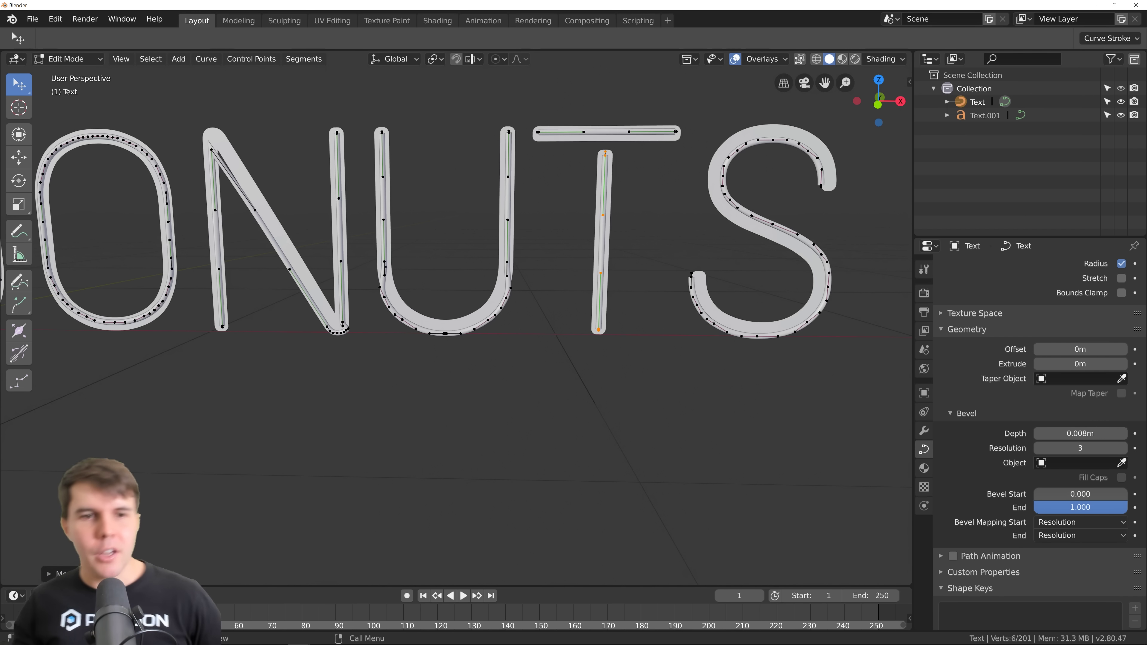
- Select the intermediate control points on both sides of the U's lower curve and delete their vertices
scroll(387, 264, up, 4)
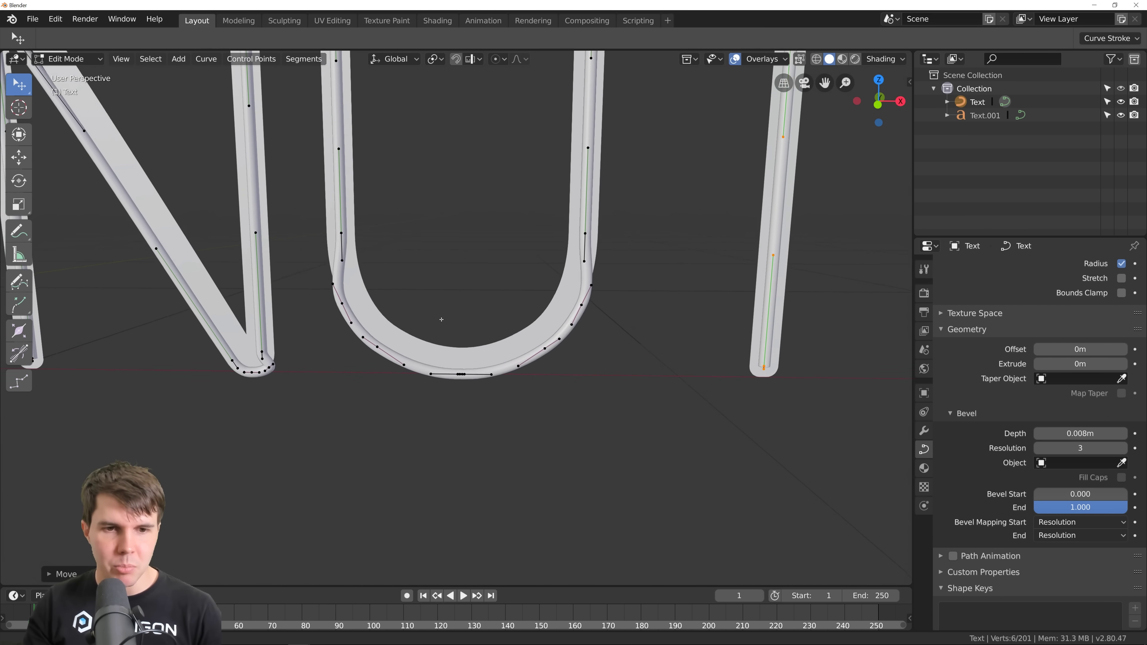
scroll(393, 290, down, 3)
click(396, 311)
click(412, 335)
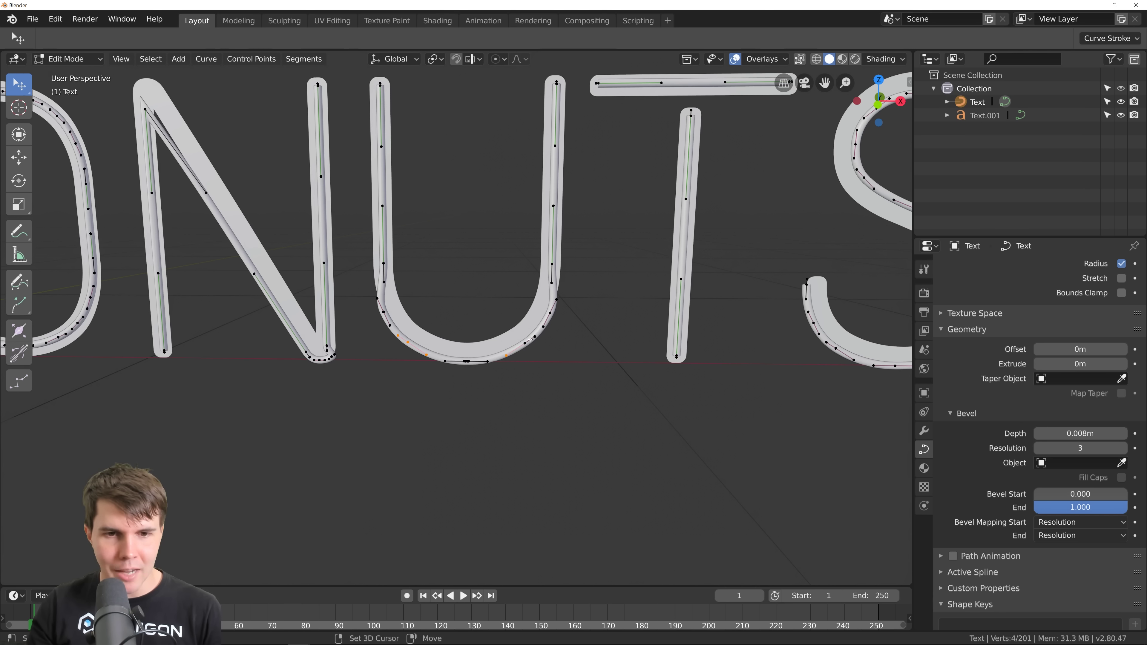
scroll(402, 316, up, 2)
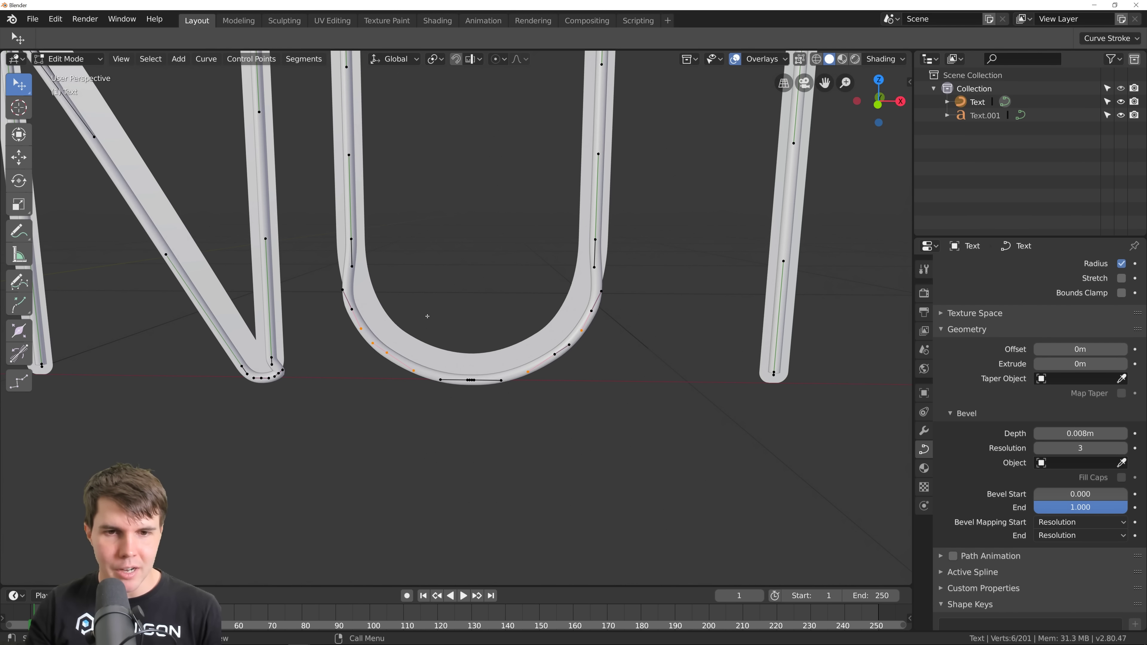
key(x)
click(534, 311)
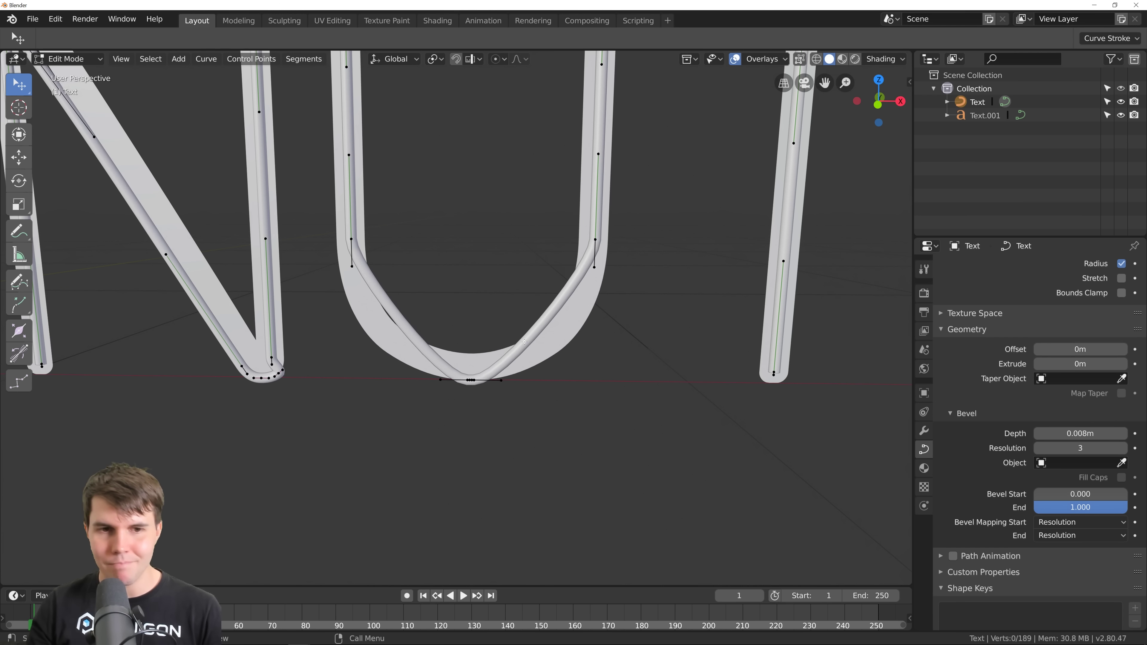
- Delete the surplus control point stacked at the bottom centre of the U's curve
scroll(524, 342, down, 3)
scroll(525, 342, up, 6)
click(493, 414)
key(x)
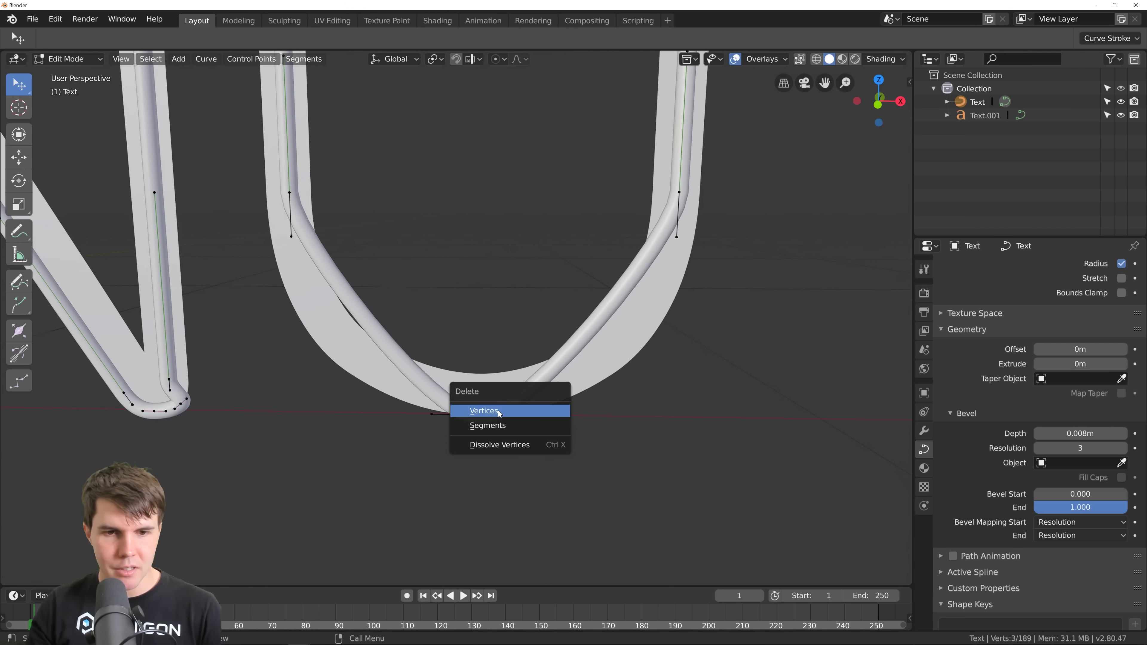
click(499, 411)
scroll(502, 364, down, 4)
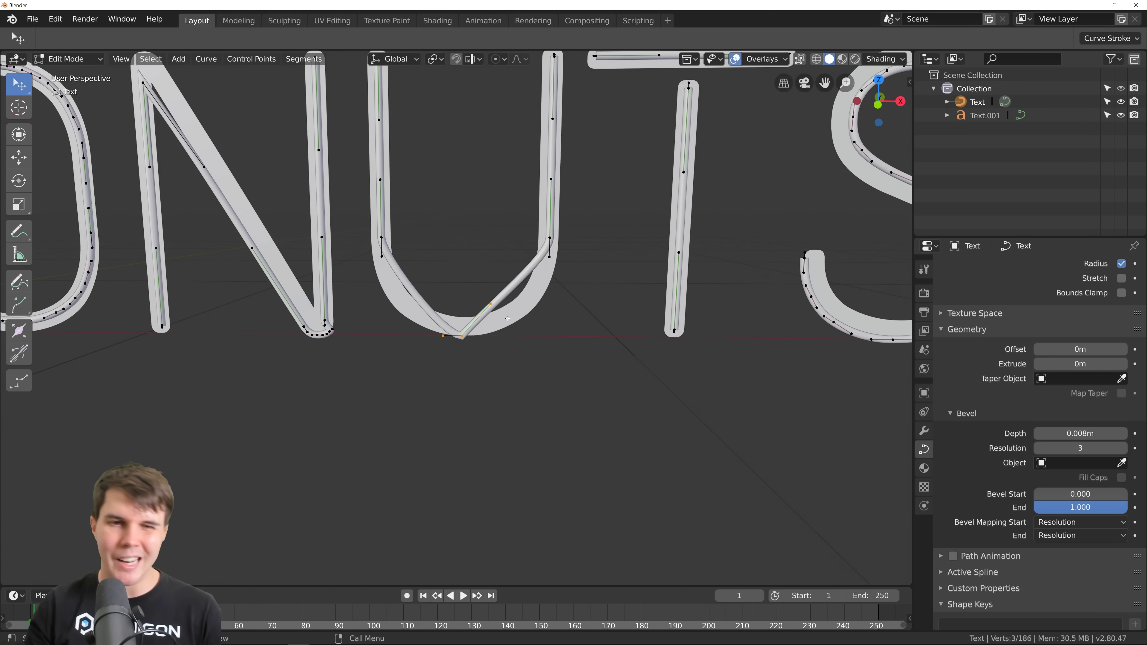
- Set the U's bottom control point to Aligned handles and rotate them to horizontal
key(v)
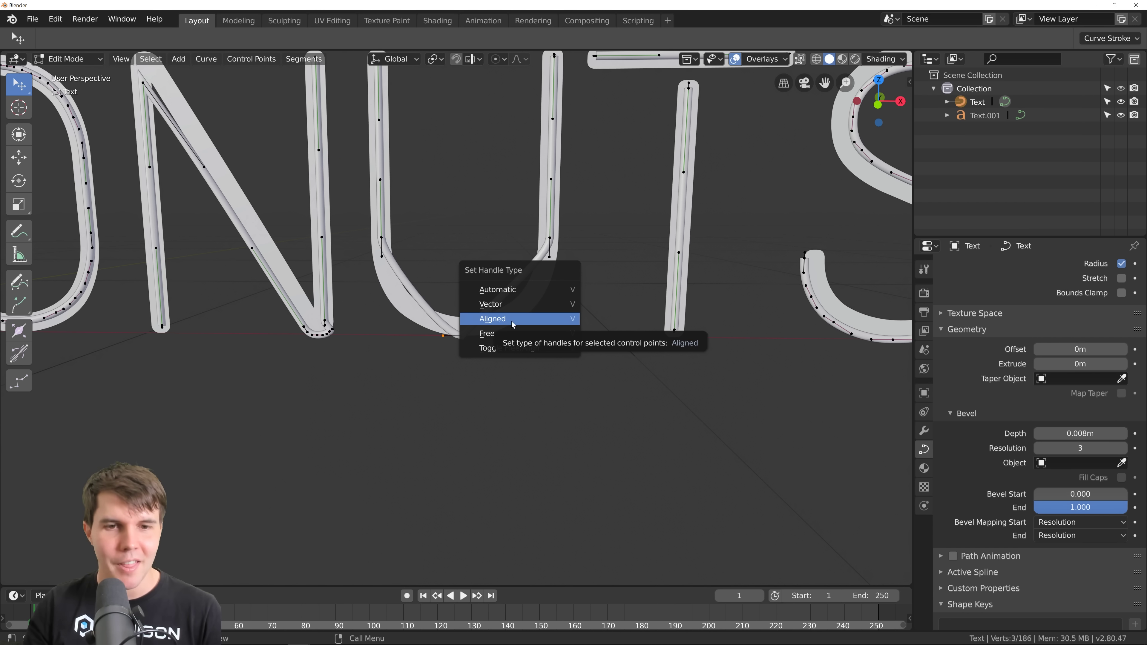
click(556, 320)
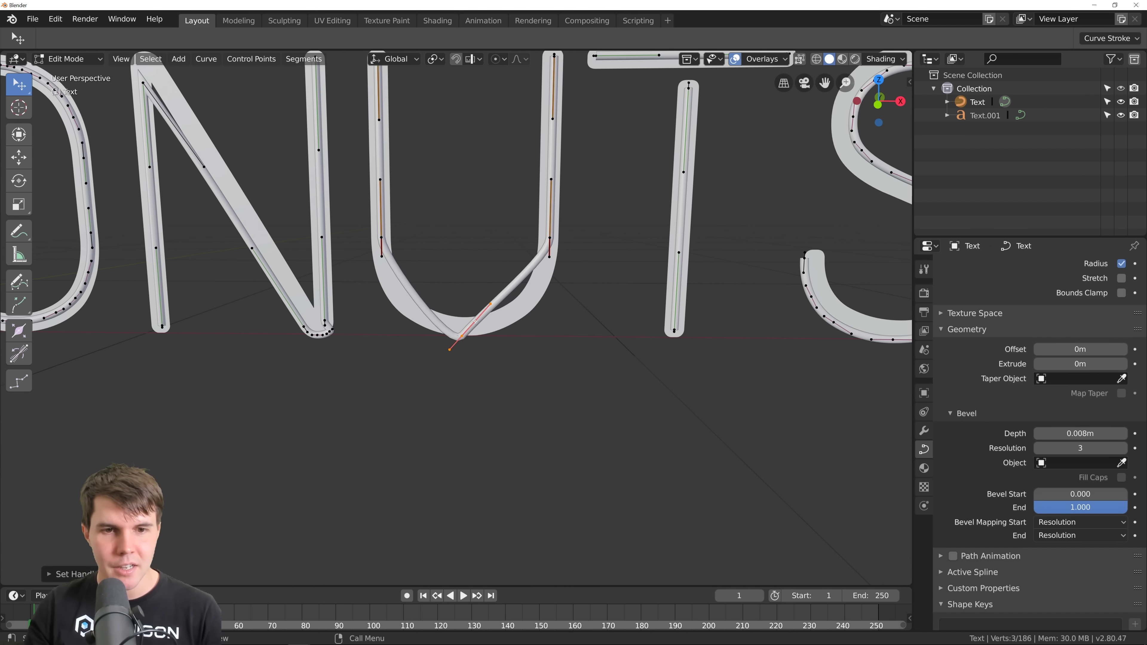
key(r)
click(499, 350)
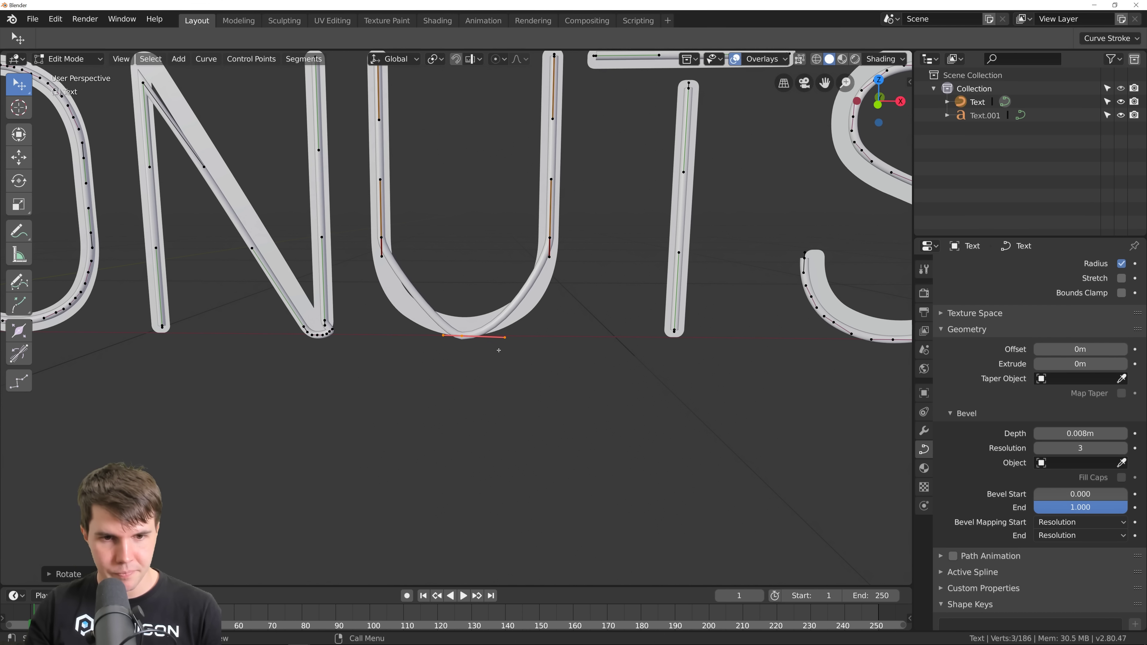
- Move the U's bottom control point along X to the centre and up along Z into the solid curve
key(g)
key(x)
click(423, 339)
click(463, 338)
key(g)
key(z)
click(529, 325)
key(Tab)
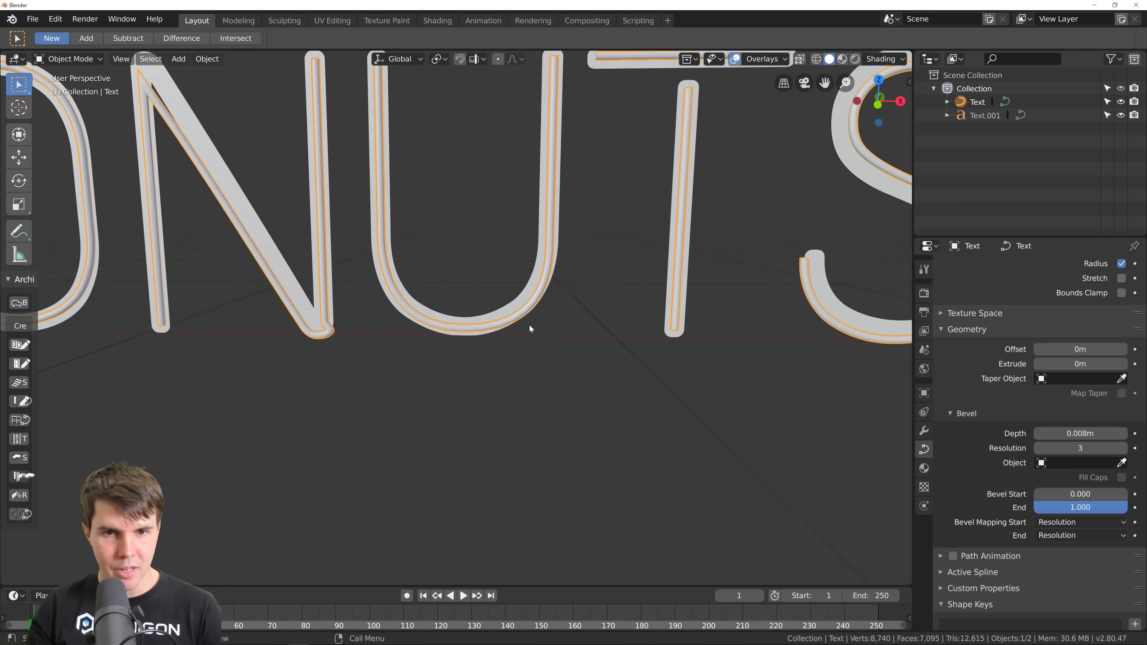
- Nudge the U's bottom control point along Z and scale its handles so the tube follows the solid curve
key(Tab)
key(g)
key(z)
click(521, 323)
key(s)
click(515, 324)
key(Tab)
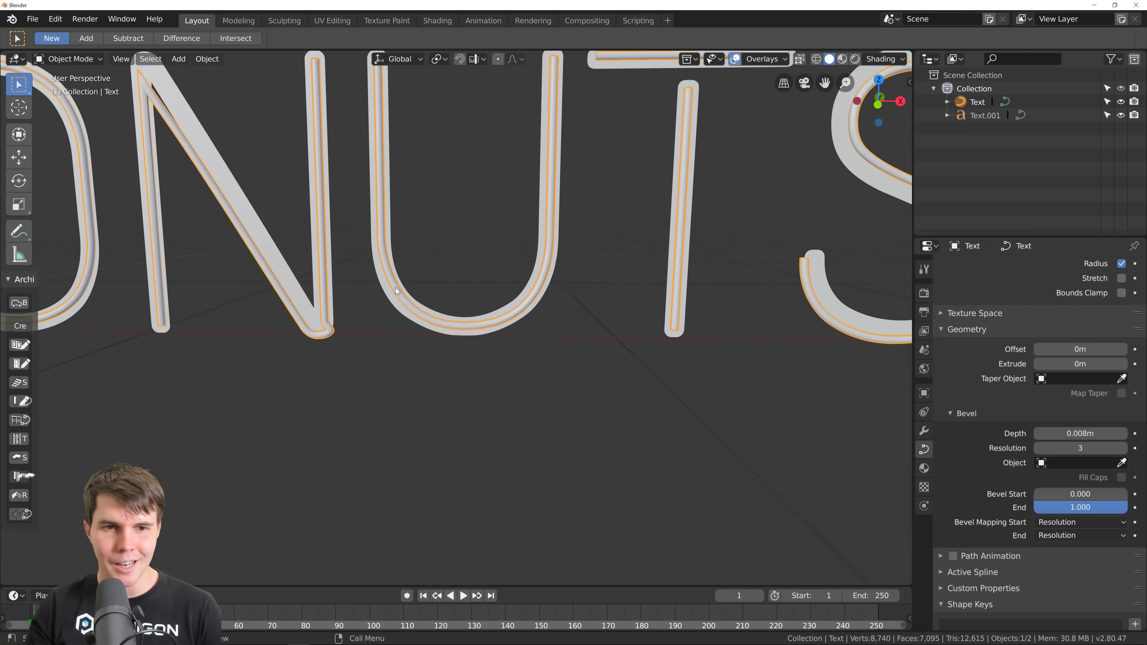
- Delete the surplus control points around the N's lower corner
scroll(534, 299, down, 2)
scroll(525, 282, up, 2)
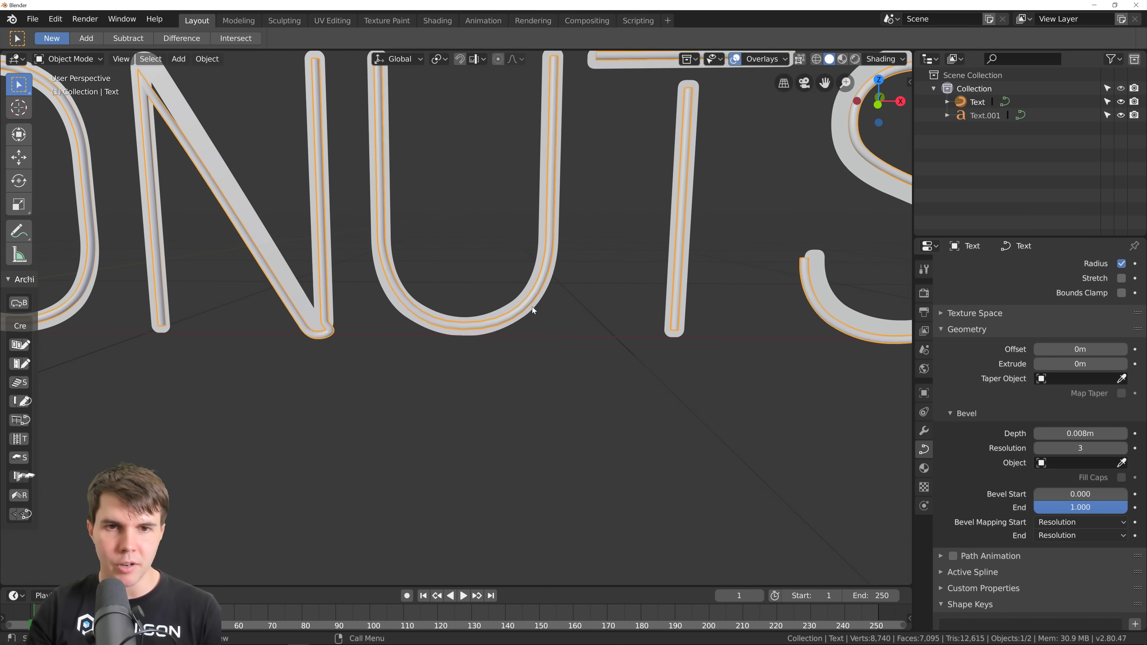
scroll(532, 307, down, 2)
scroll(504, 275, down, 2)
scroll(520, 306, up, 3)
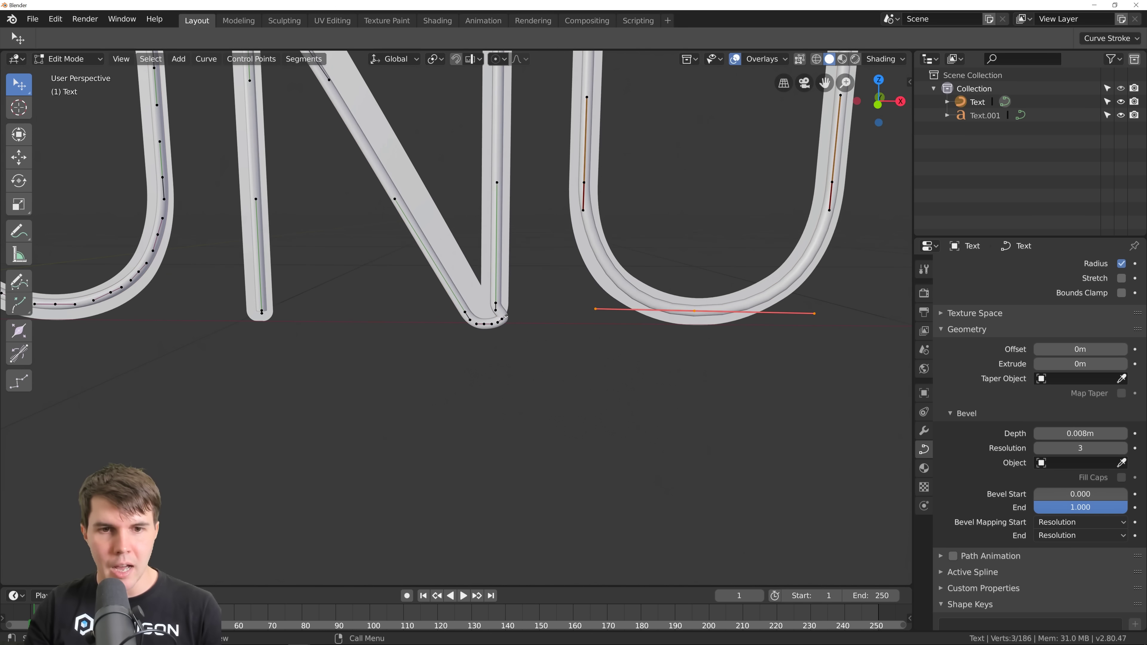
key(x)
click(505, 320)
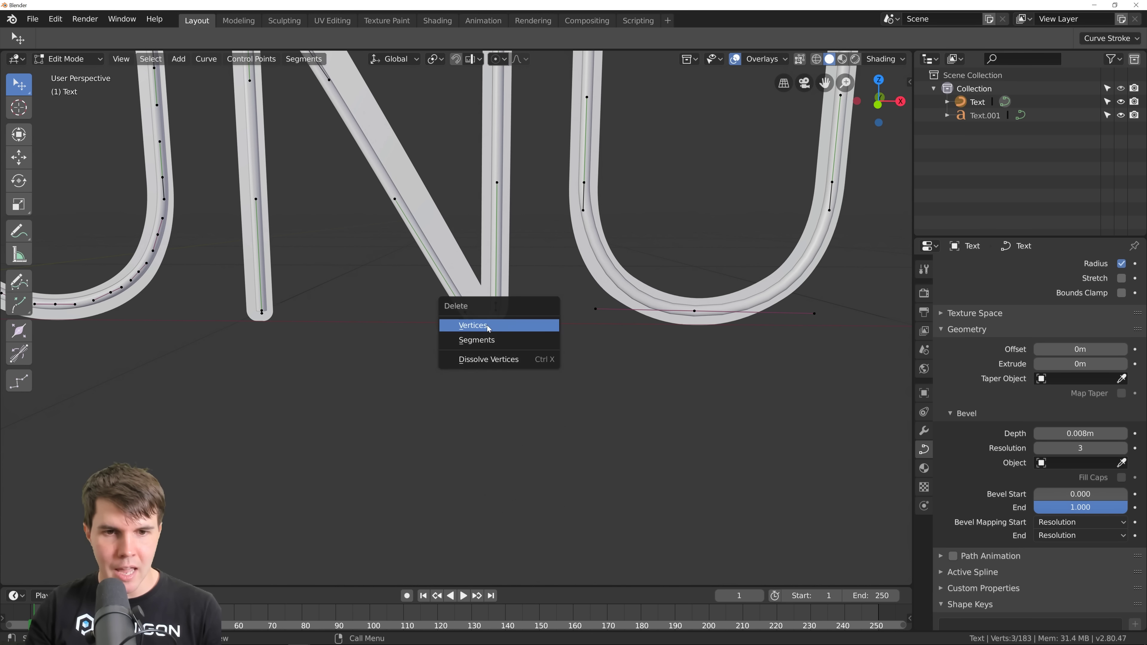
- Subdivide the N's left leg segment to add a control point between its ends
scroll(475, 312, down, 3)
click(348, 156)
key(g)
key(z)
right_click(356, 197)
key(w)
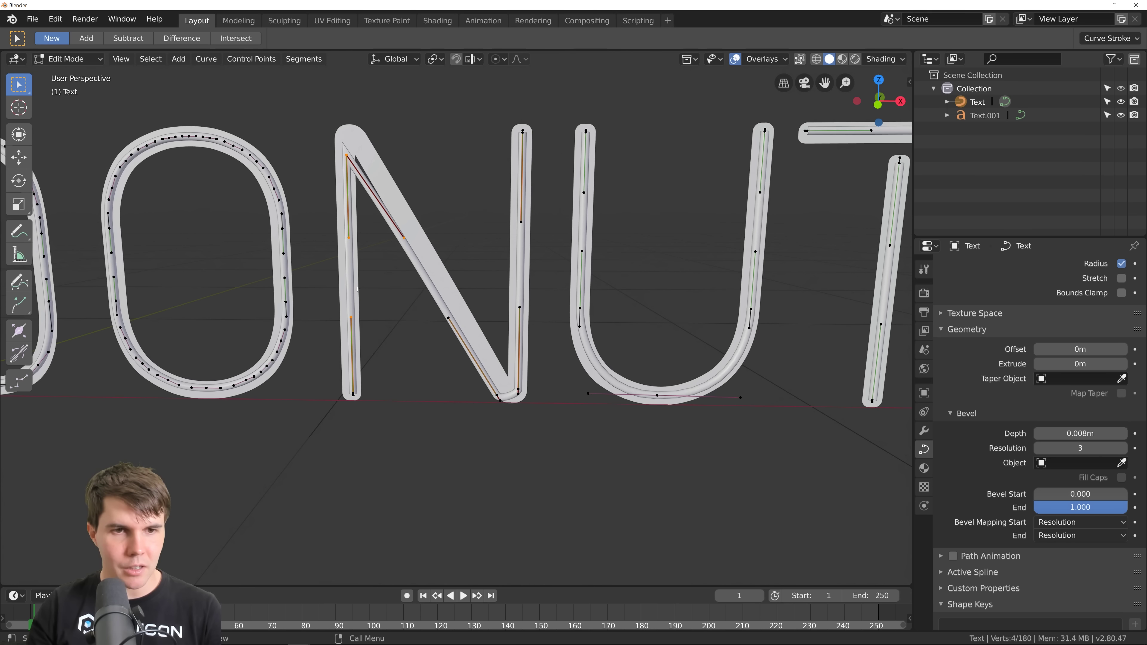
key(w)
right_click(354, 266)
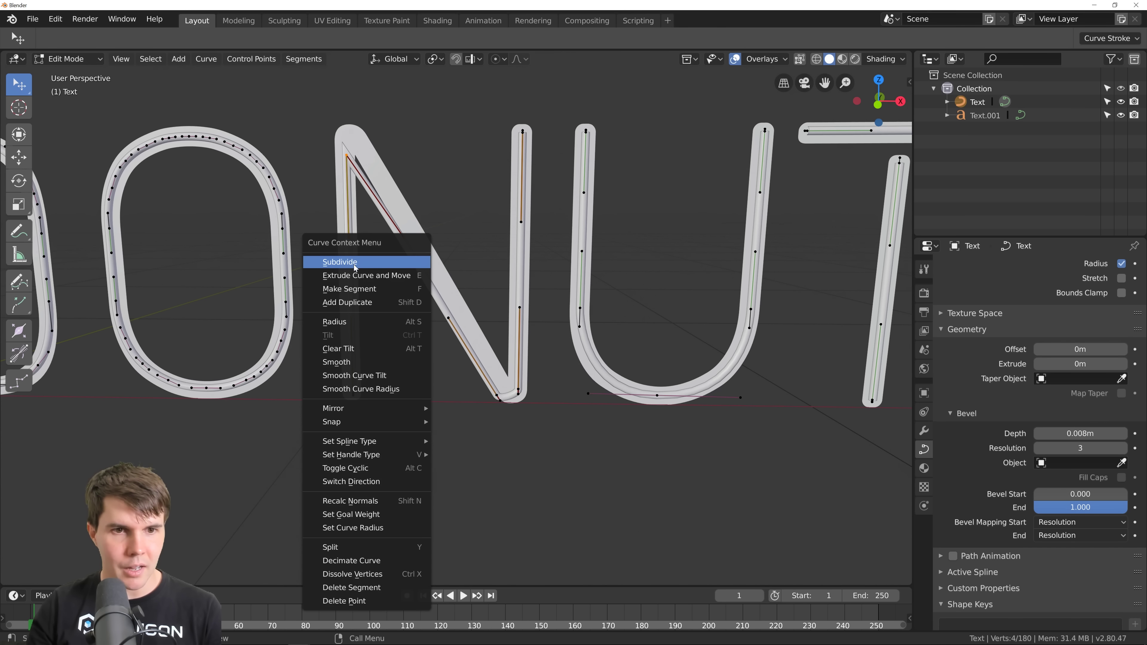
click(339, 262)
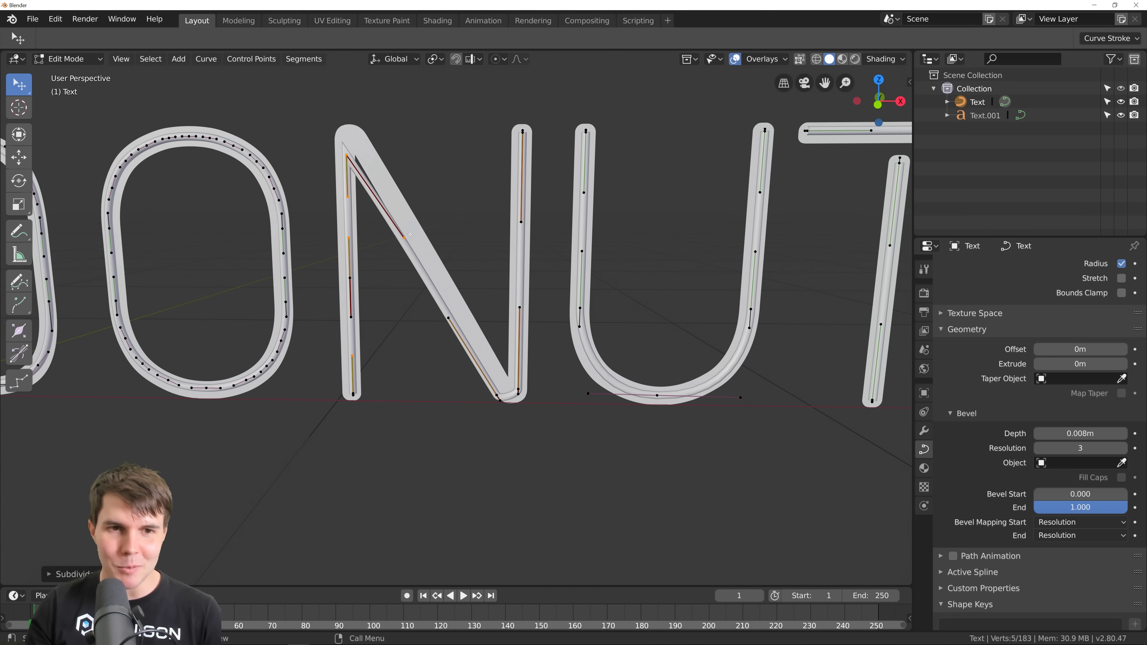
- Cycle the active selection tool to Select Box
key(w)
key(w)
key(w)
key(w)
key(w)
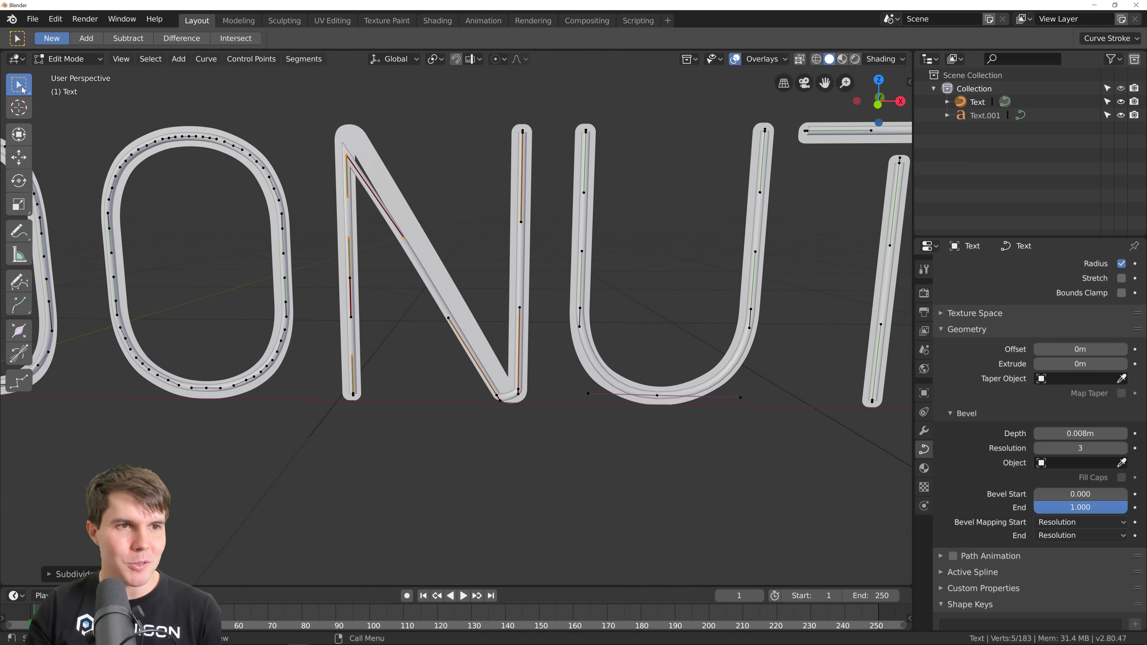
- Move the added control point on the N's left leg up along Z by about 0.21 m
scroll(371, 190, up, 8)
scroll(372, 189, down, 4)
shift+middle_drag(296, 118, 371, 193)
scroll(366, 185, down, 2)
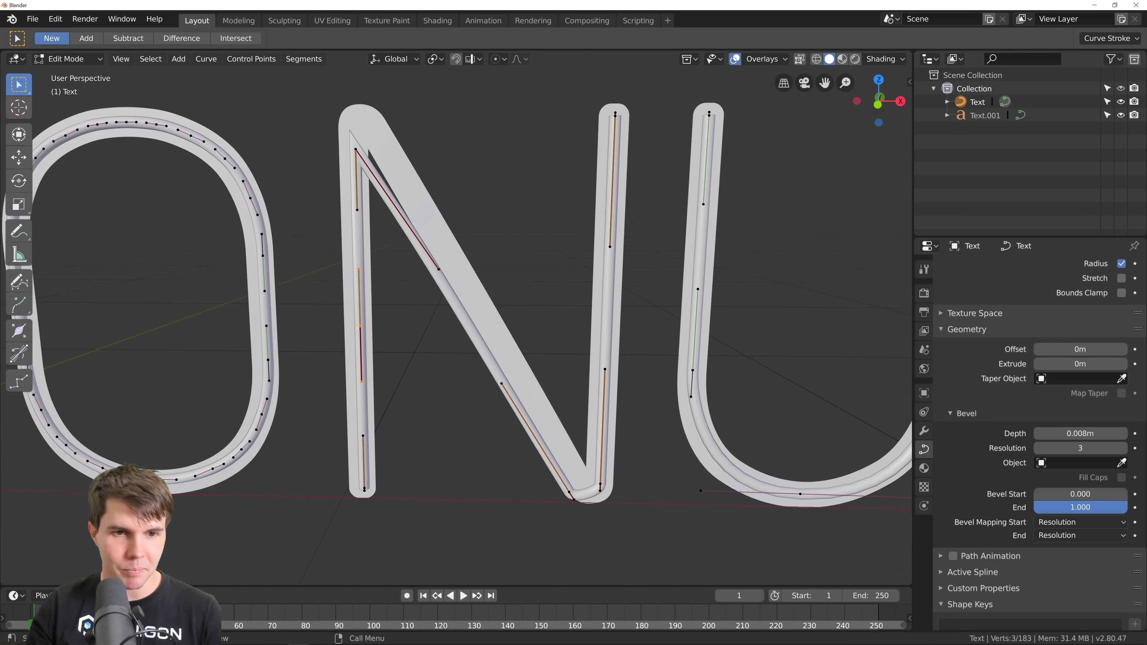
key(g)
key(z)
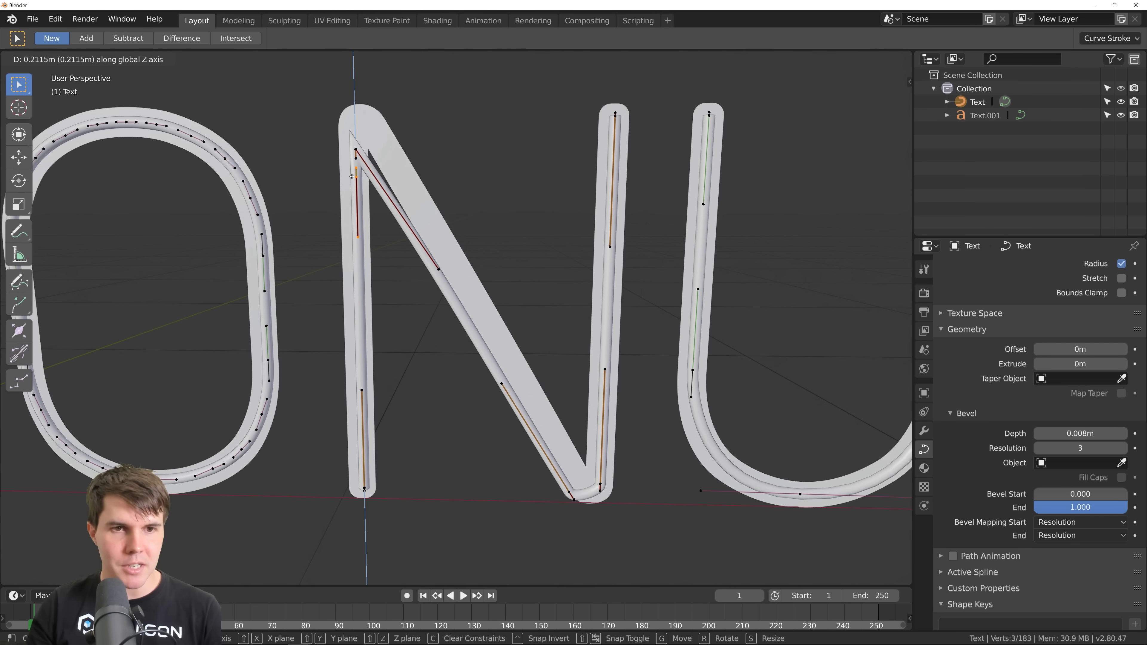
click(352, 176)
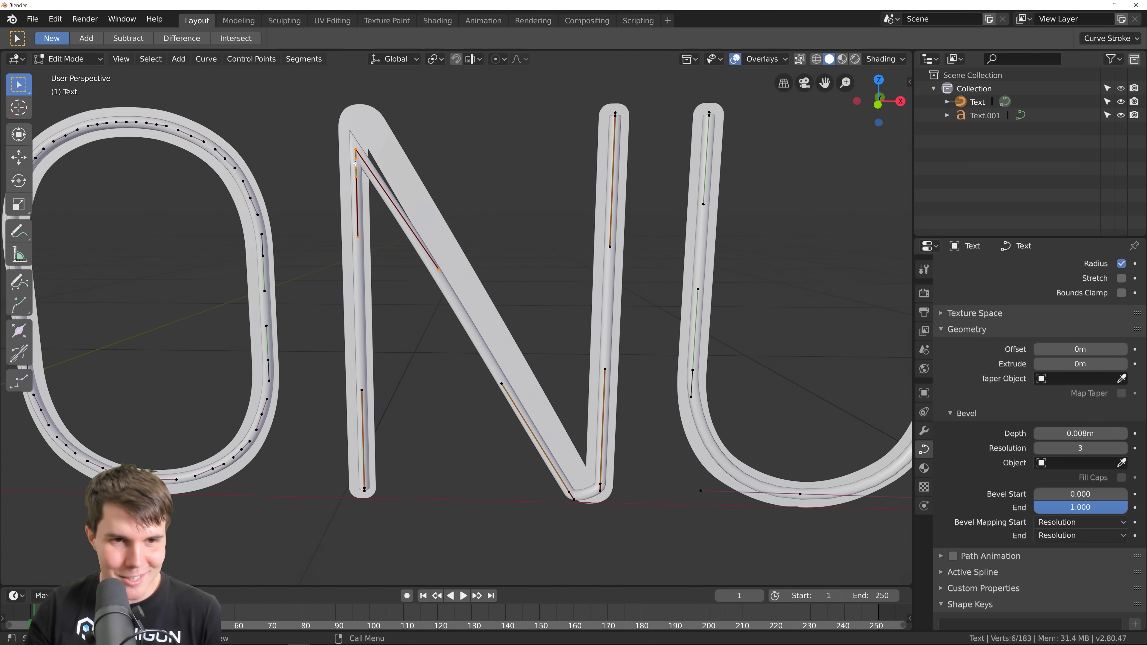
right_click(356, 164)
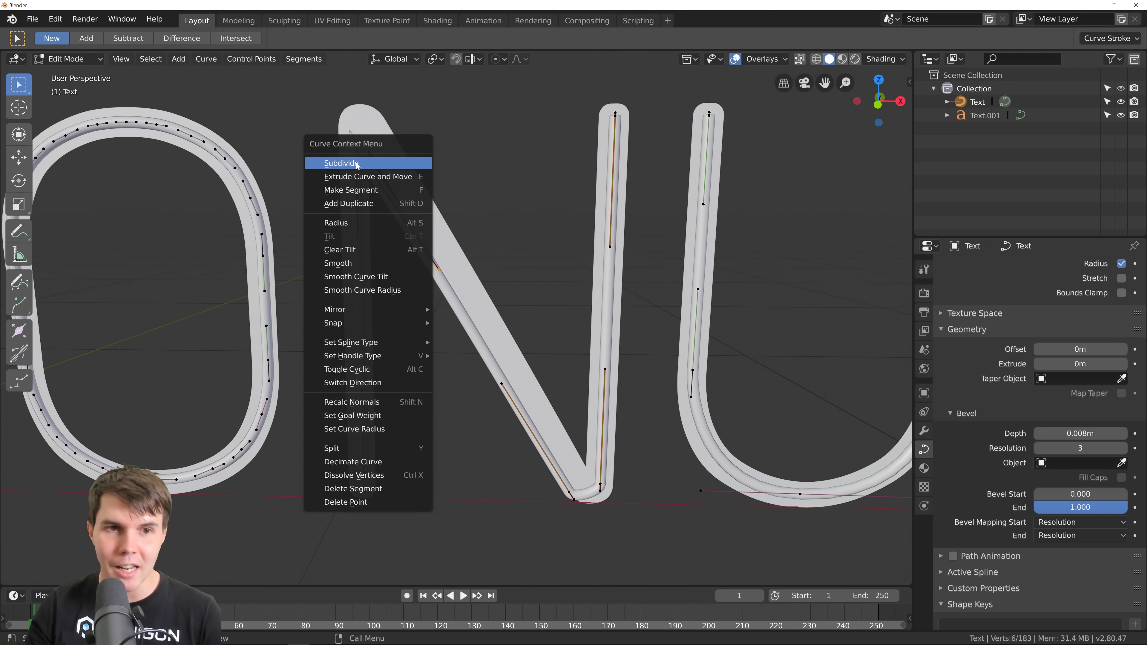
click(390, 166)
right_click(402, 175)
scroll(442, 149, up, 3)
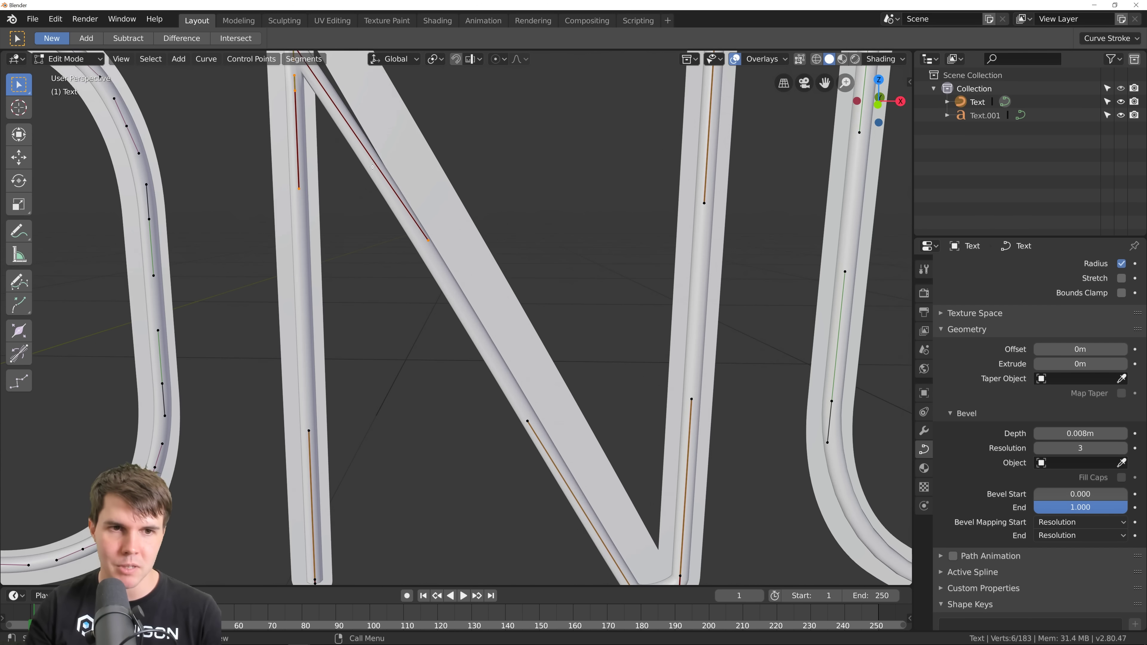
- Adjust the N's upper-left points along Z, bringing the added control point just beneath the corner point
scroll(406, 160, down, 5)
shift+middle_drag(373, 174, 377, 191)
key(g)
key(z)
click(393, 206)
click(394, 235)
key(g)
key(z)
click(394, 217)
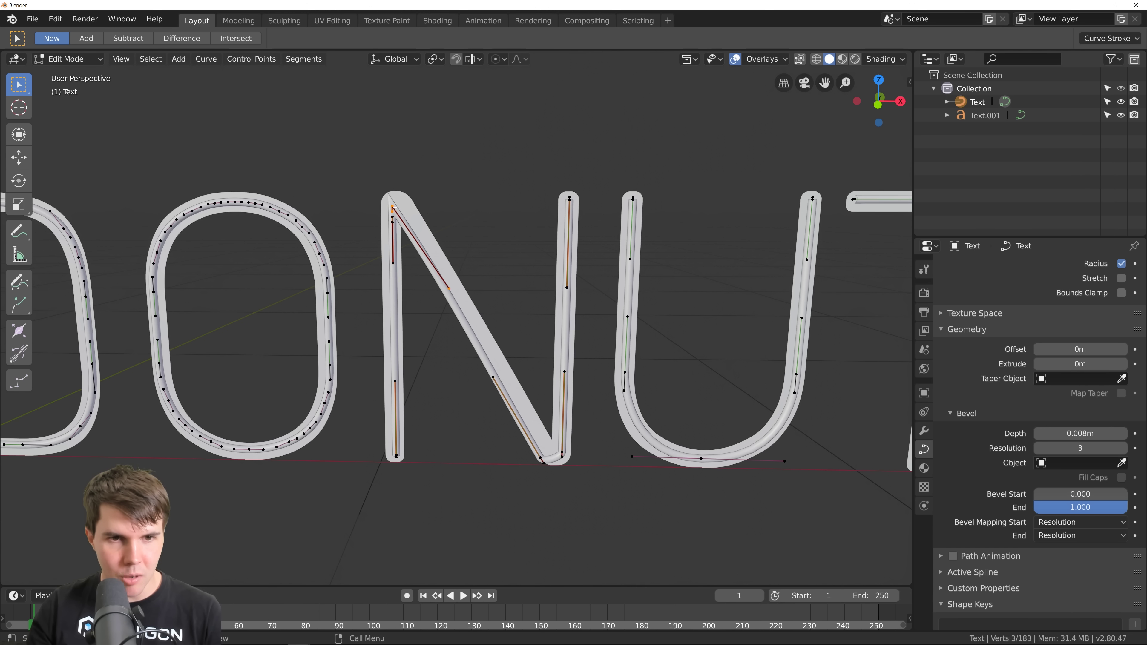
- Move the N's upper corner point onto the centre of the solid diagonal and shift its lower corner point along X
key(g)
click(409, 212)
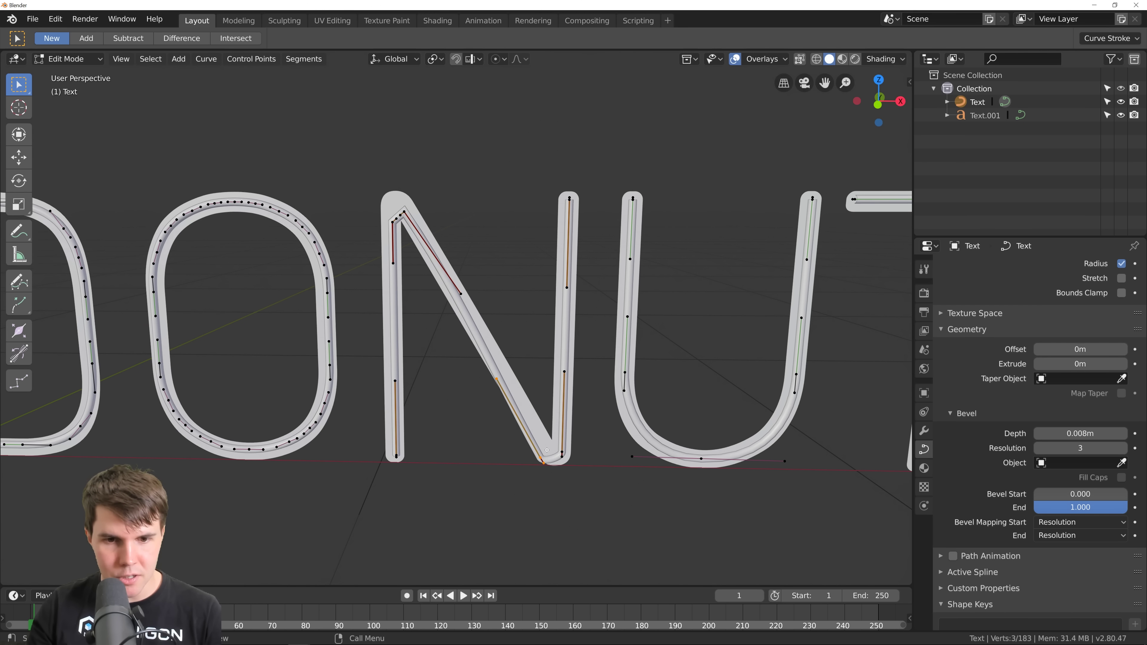
shift+middle_drag(544, 450, 494, 384)
key(g)
key(x)
click(504, 379)
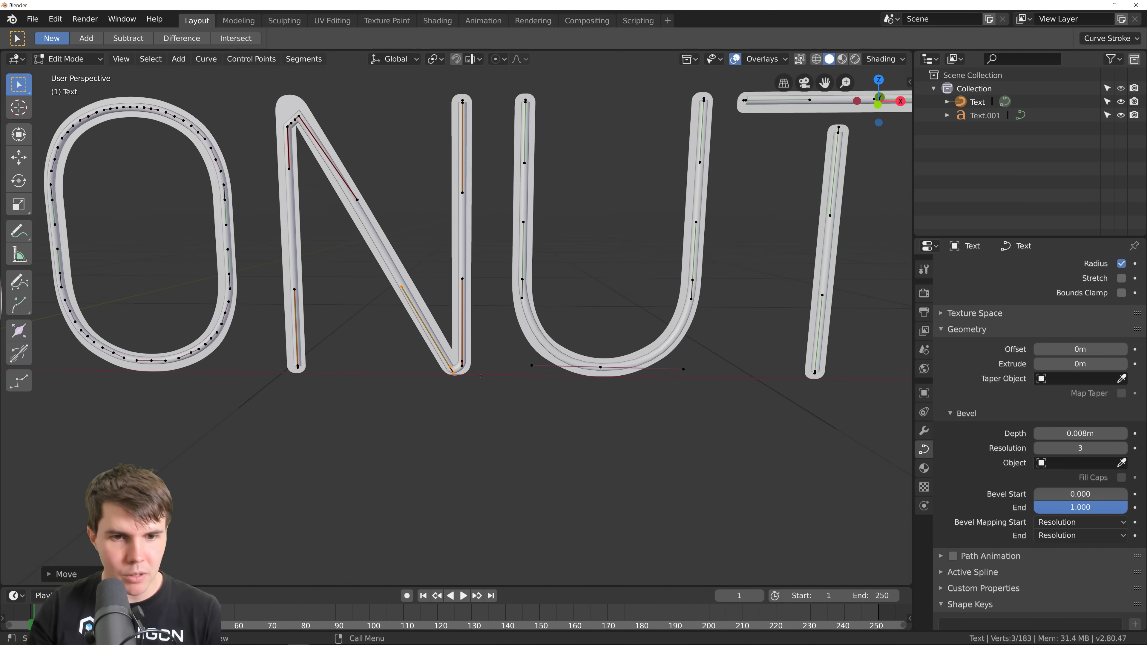
- Set the handle type of the control points at the N's upper corner to Automatic to round the bend
shift+middle_drag(301, 118, 446, 288)
scroll(446, 289, up, 5)
click(428, 243)
scroll(431, 249, down, 3)
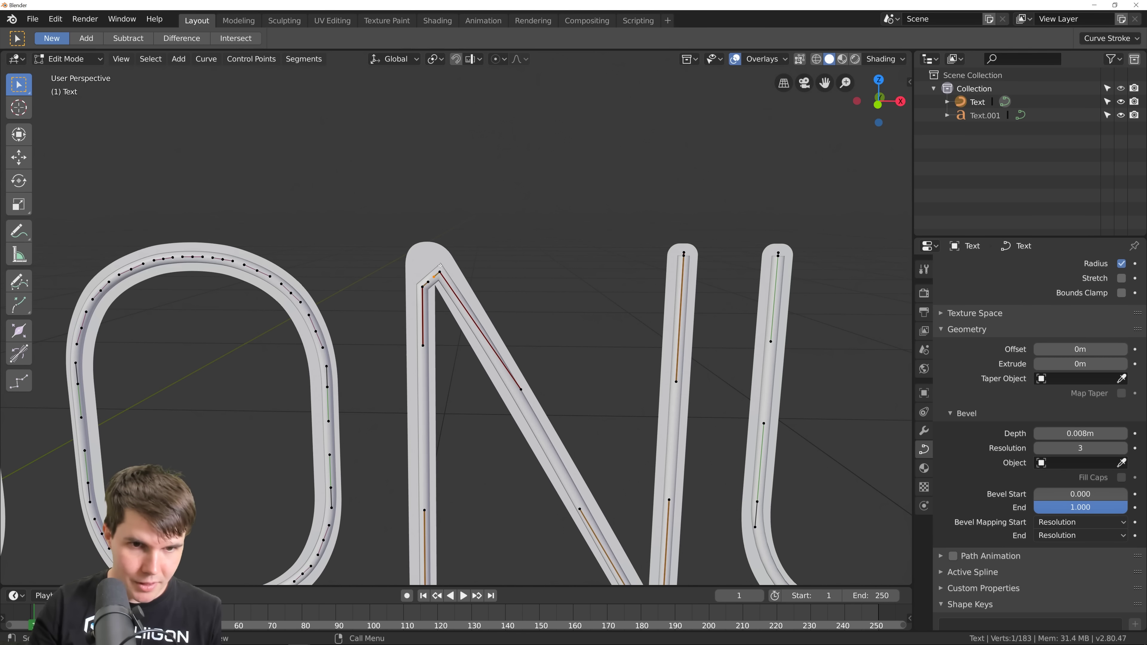
key(v)
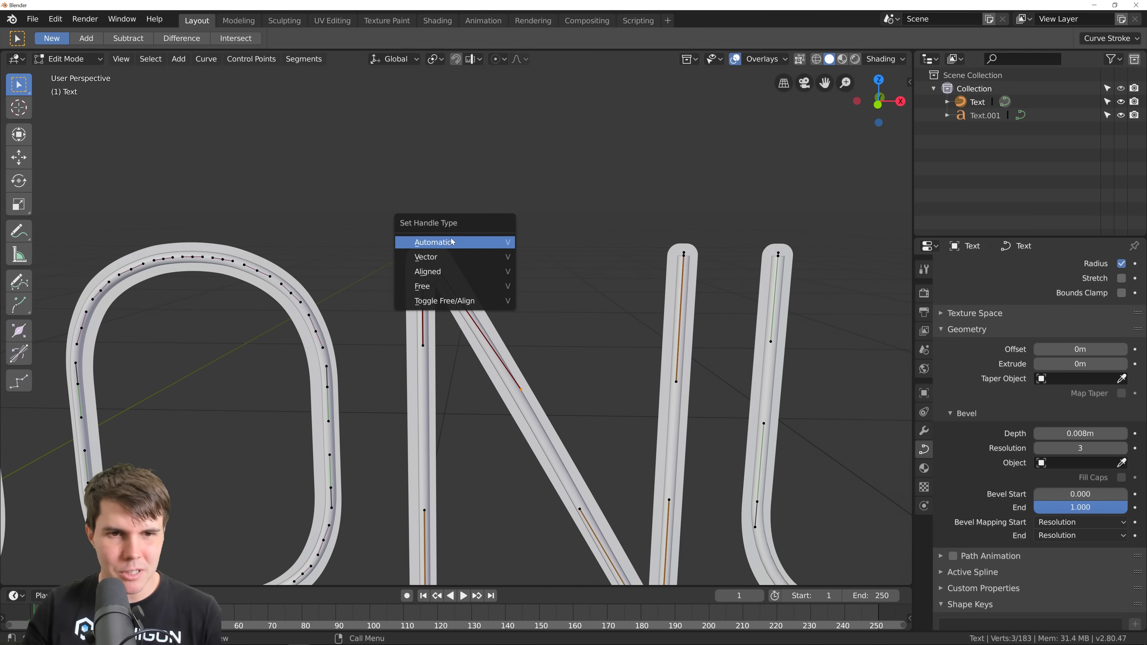
click(463, 242)
scroll(468, 276, down, 2)
key(v)
click(431, 300)
- Rotate the handles at the N's upper corner and switch to the front orthographic view
scroll(432, 300, up, 4)
key(r)
click(461, 247)
key(r)
scroll(492, 295, down, 5)
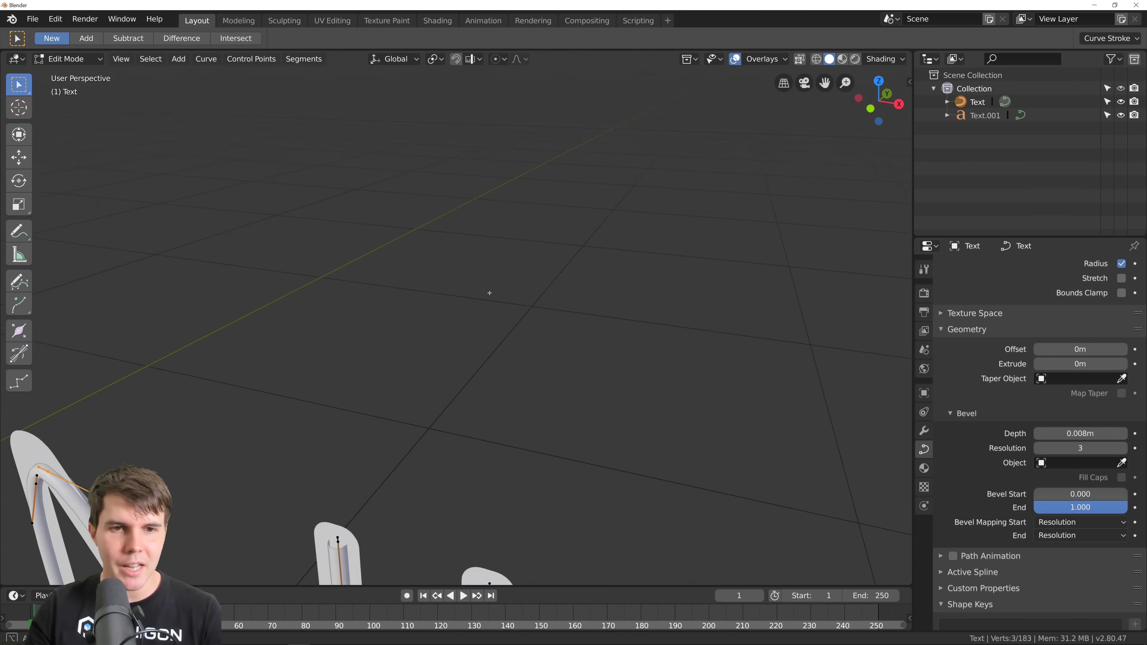
click(484, 301)
scroll(481, 323, down, 2)
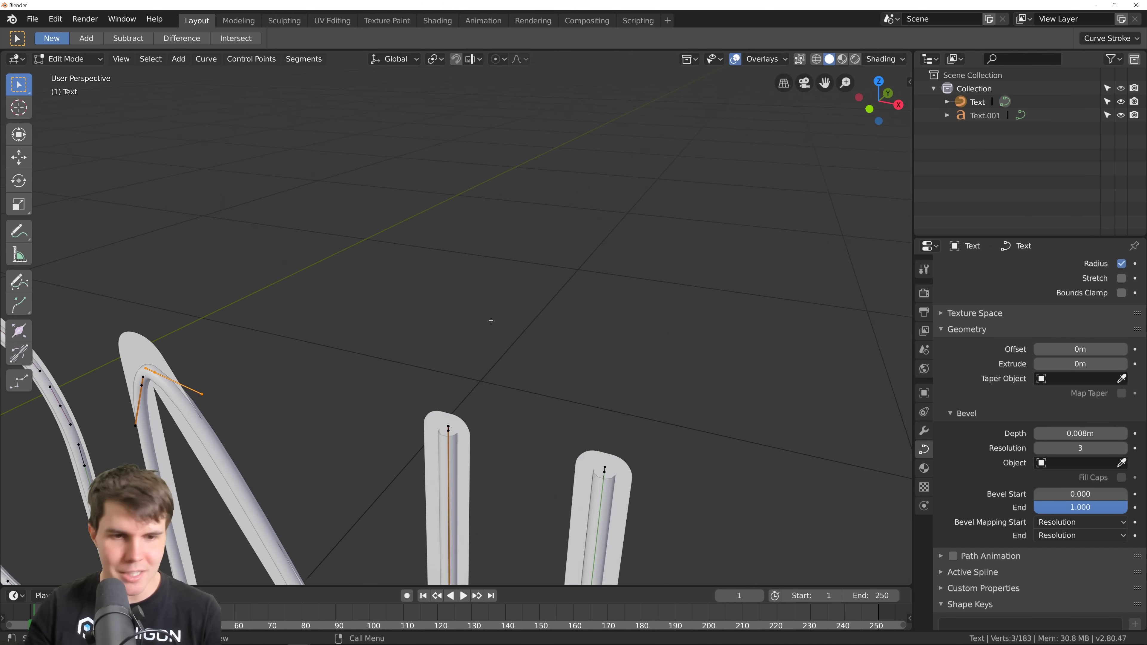
key(KP_1)
scroll(514, 280, up, 5)
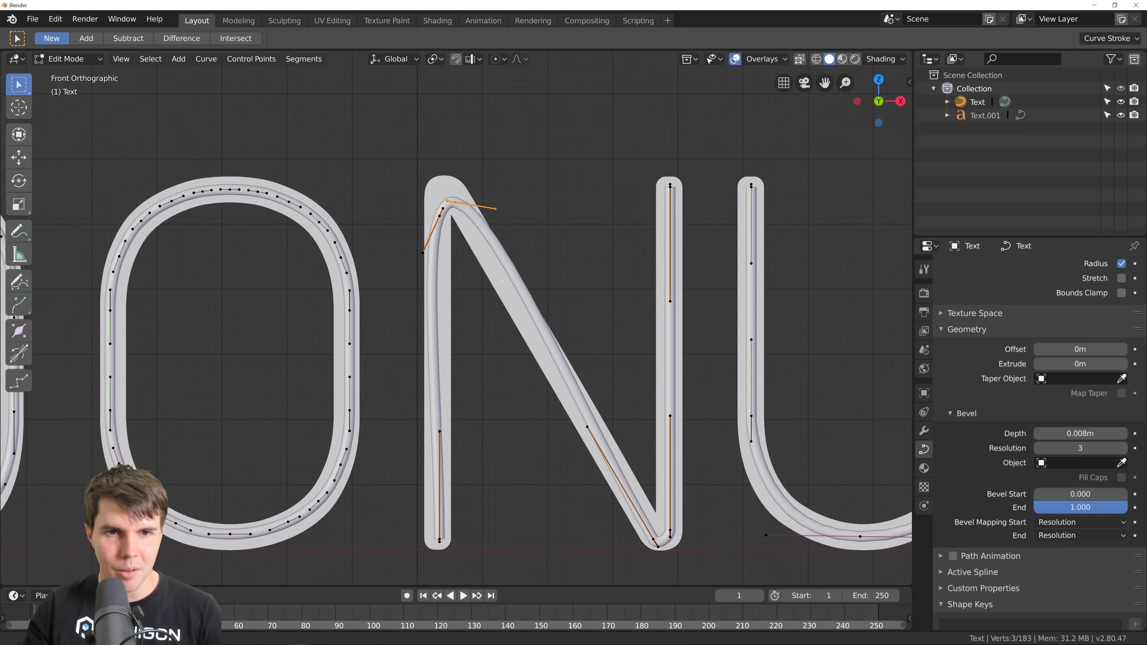
- Set the handles of the N's upper corner point to Aligned and rotate them to follow the diagonal
key(v)
click(497, 322)
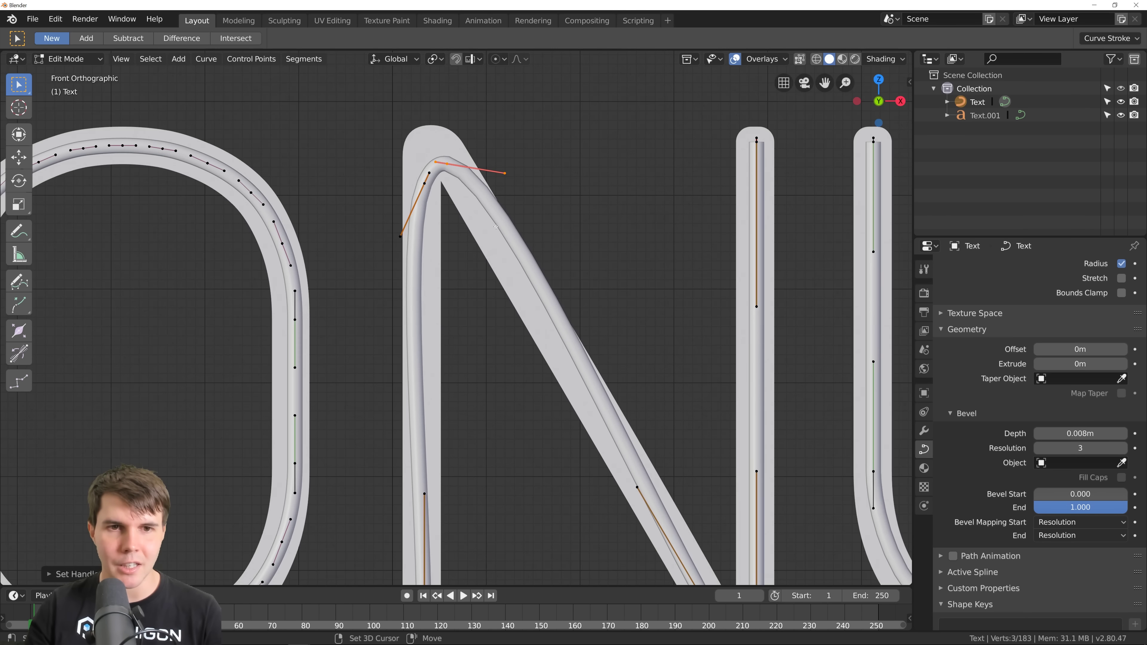
scroll(501, 316, down, 1)
key(r)
key(Escape)
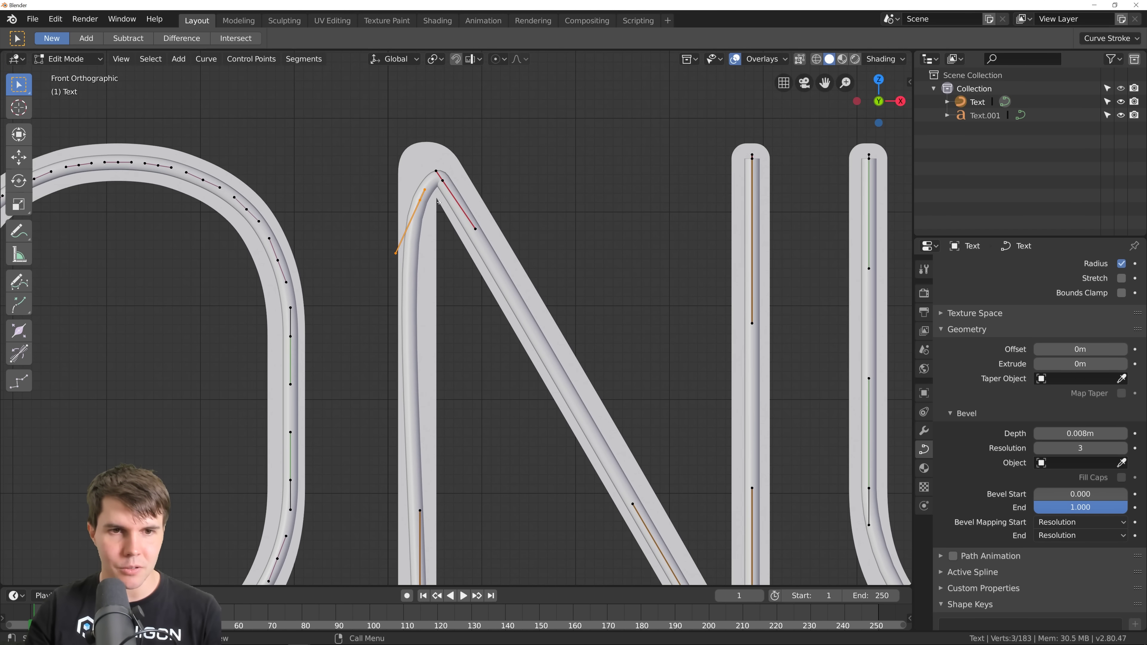
- Switch the N's left corner point handles to Vector and on to Aligned, rotate them nearly vertical and move the point up slightly
key(v)
click(445, 189)
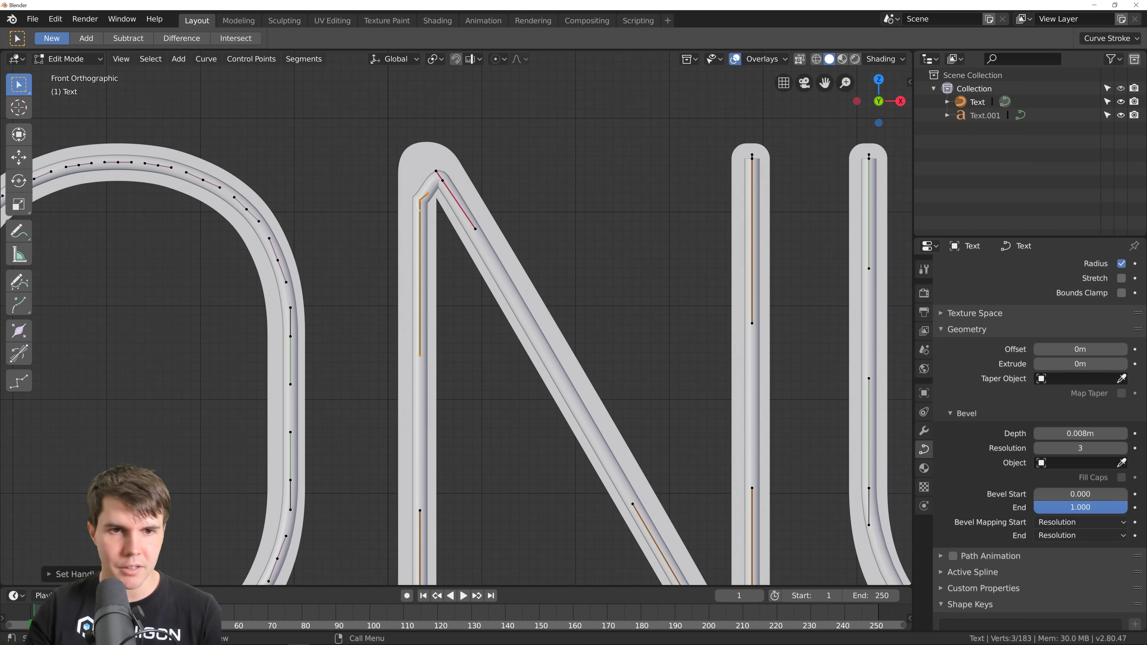
key(v)
click(432, 219)
key(r)
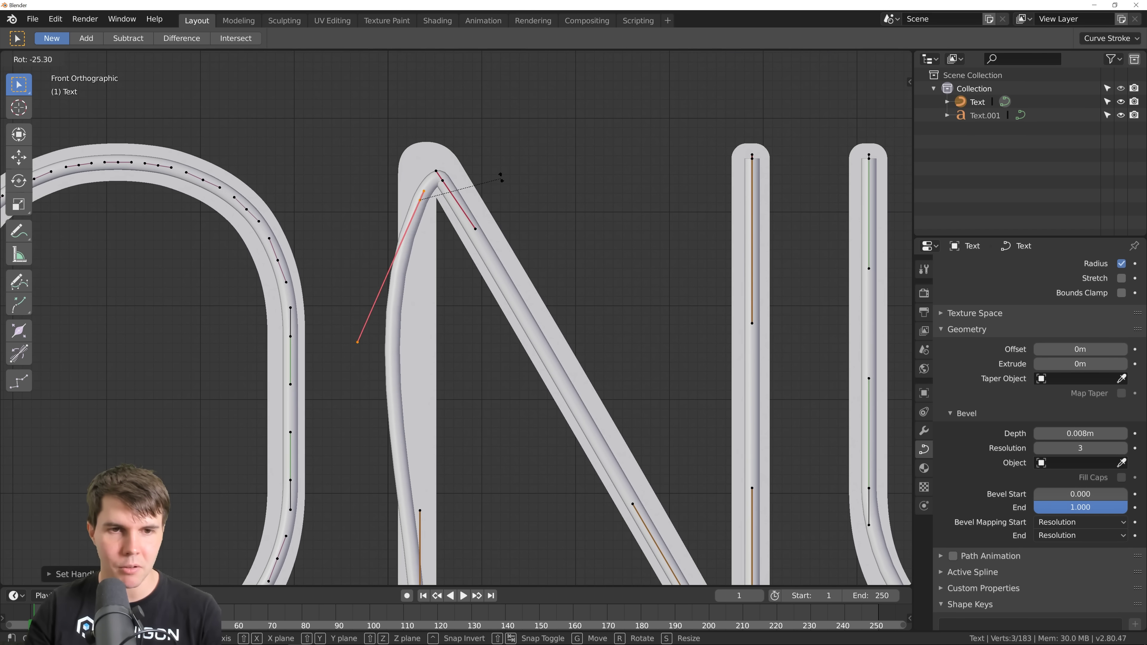
click(445, 201)
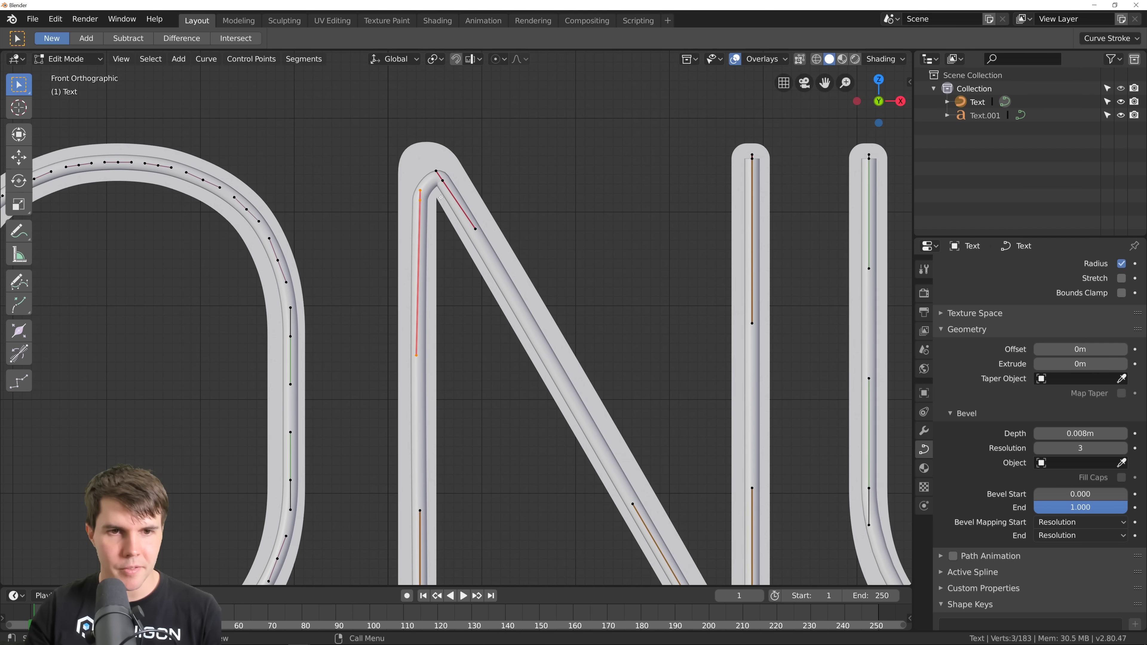
key(r)
click(474, 181)
key(g)
click(473, 170)
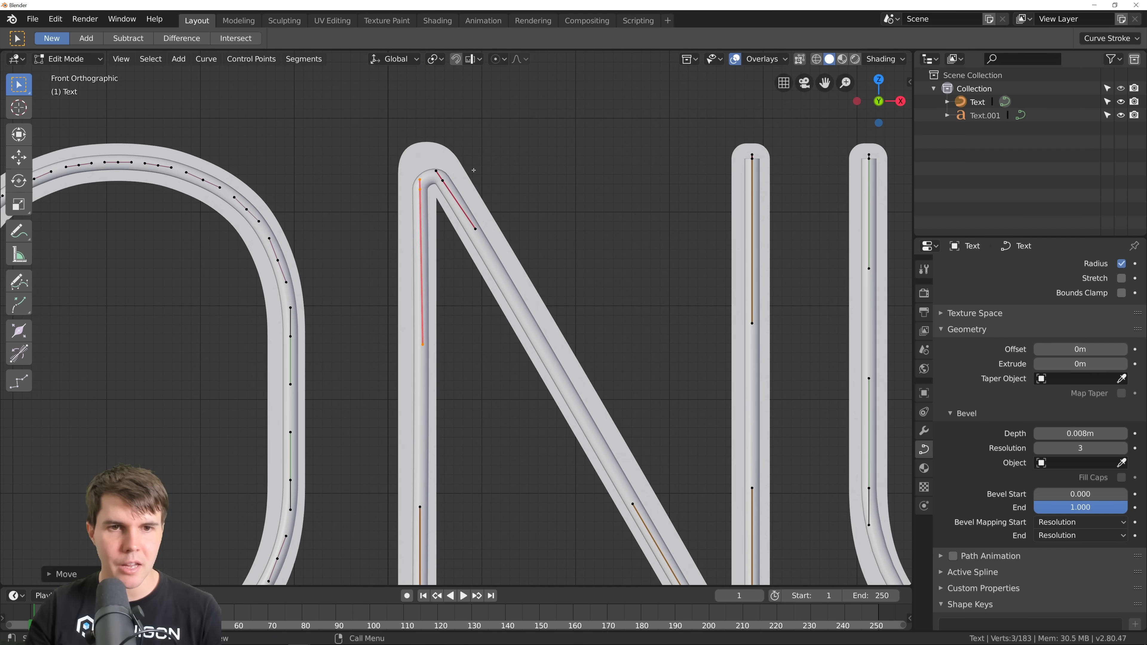
- Move the N's corner point at the top of the diagonal and scale up its handles to round the bend
click(443, 181)
key(g)
click(465, 159)
key(s)
click(481, 152)
- Move the upper handle of the N's left corner point up along Z
scroll(482, 153, down, 2)
scroll(482, 153, up, 2)
click(421, 178)
key(g)
key(z)
click(420, 161)
scroll(478, 304, down, 3)
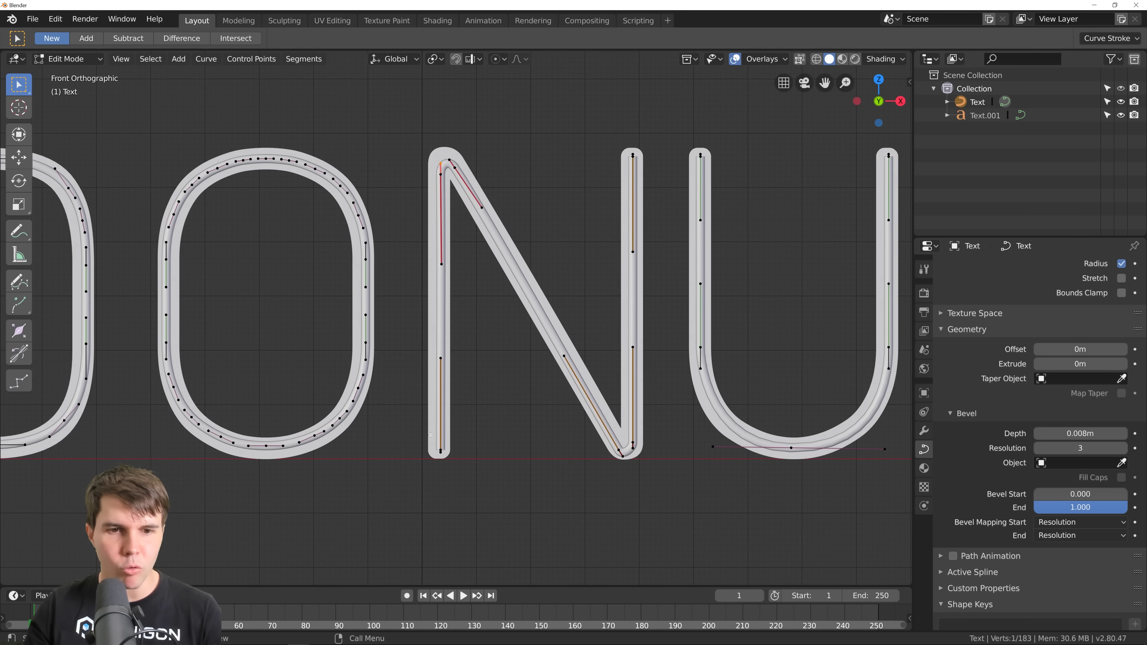
- Select the upper points of the N's left stroke, shift them along X to centre the tube, and return to Object Mode
shift+drag(423, 153, 446, 277)
key(g)
key(x)
click(445, 276)
key(Tab)
scroll(446, 278, down, 1)
shift+middle_drag(537, 291, 471, 273)
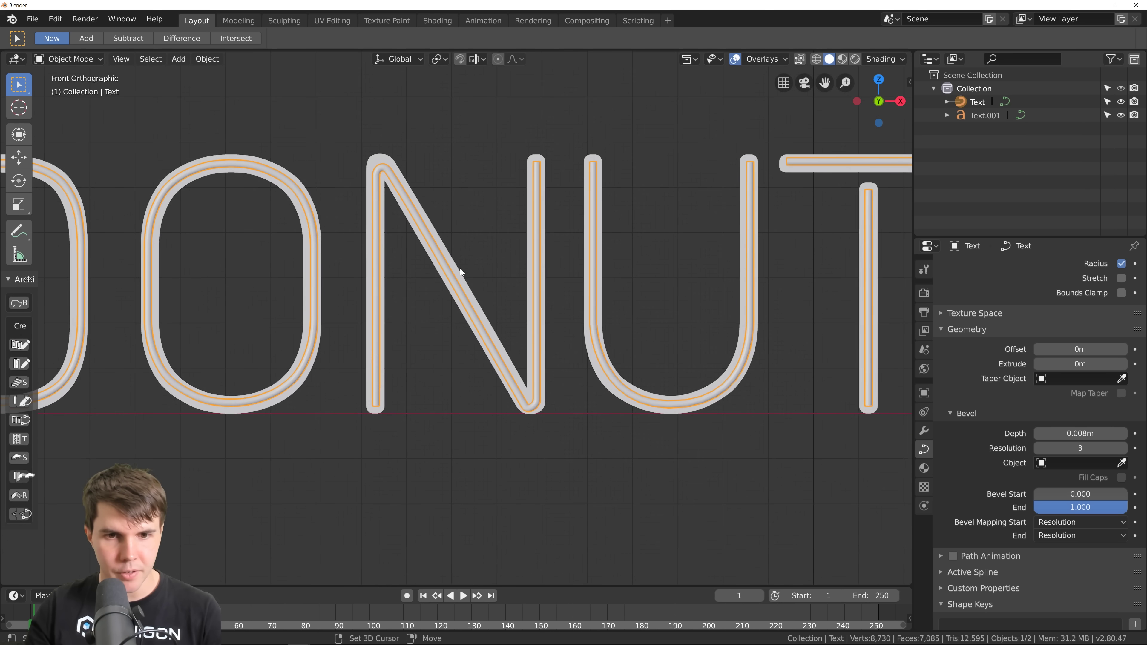
- In Edit Mode, move the control point at the N's lower corner onto the centre of the solid letter and leave Edit Mode
scroll(470, 280, up, 1)
key(Tab)
scroll(564, 402, up, 2)
shift+middle_drag(529, 411, 481, 359)
click(478, 382)
key(g)
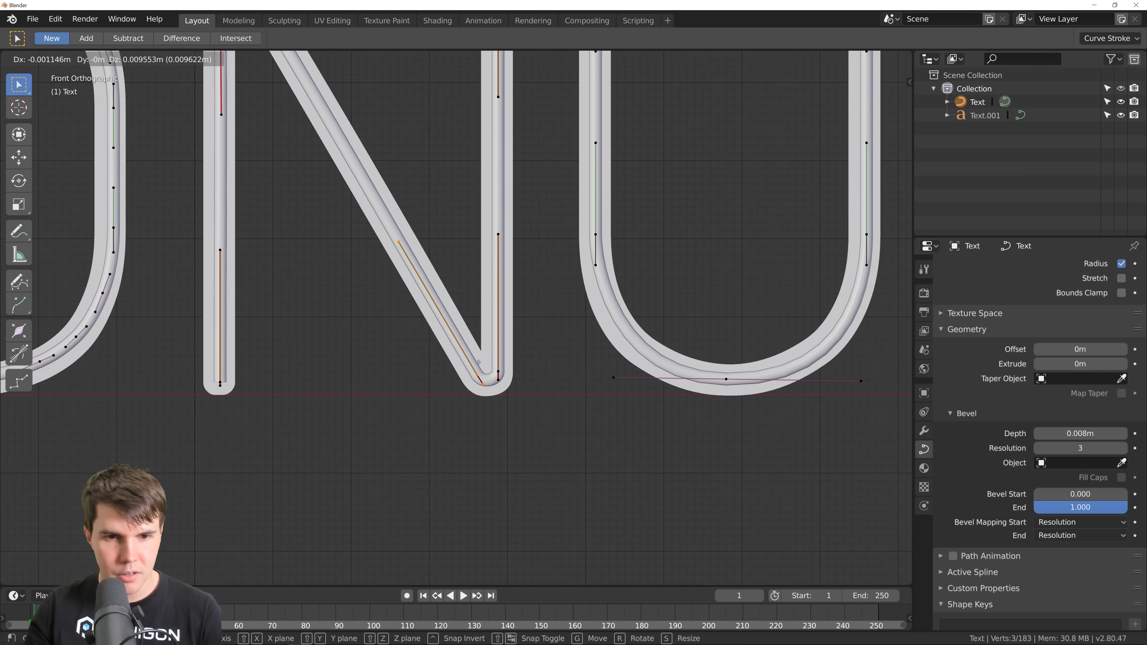
click(482, 378)
key(Tab)
- Enter Edit Mode and delete the intermediate control points on the lower-left arc of the S
scroll(492, 334, down, 2)
shift+middle_drag(499, 301, 470, 358)
shift+middle_drag(567, 278, 448, 241)
shift+middle_drag(563, 238, 383, 274)
shift+middle_drag(607, 295, 408, 270)
key(Tab)
scroll(484, 312, up, 2)
shift+middle_drag(563, 359, 498, 331)
click(452, 352)
shift+click(495, 389)
key(x)
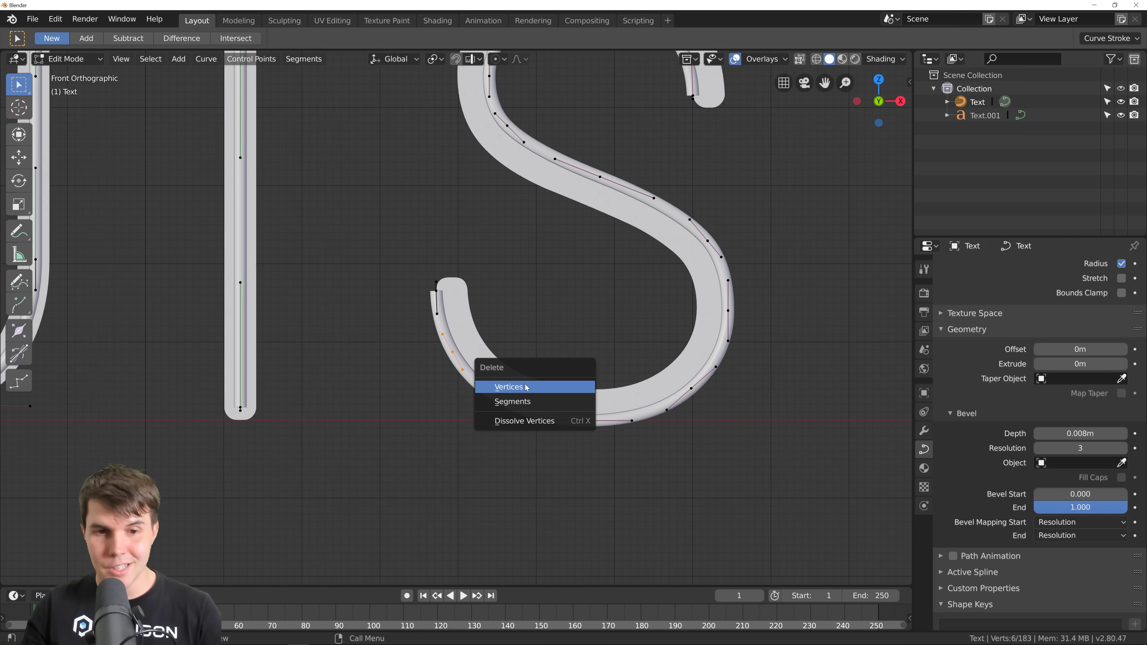
click(526, 388)
- Delete the intermediate control points on the S's lower-right arc and along both sides of its middle diagonal
click(692, 385)
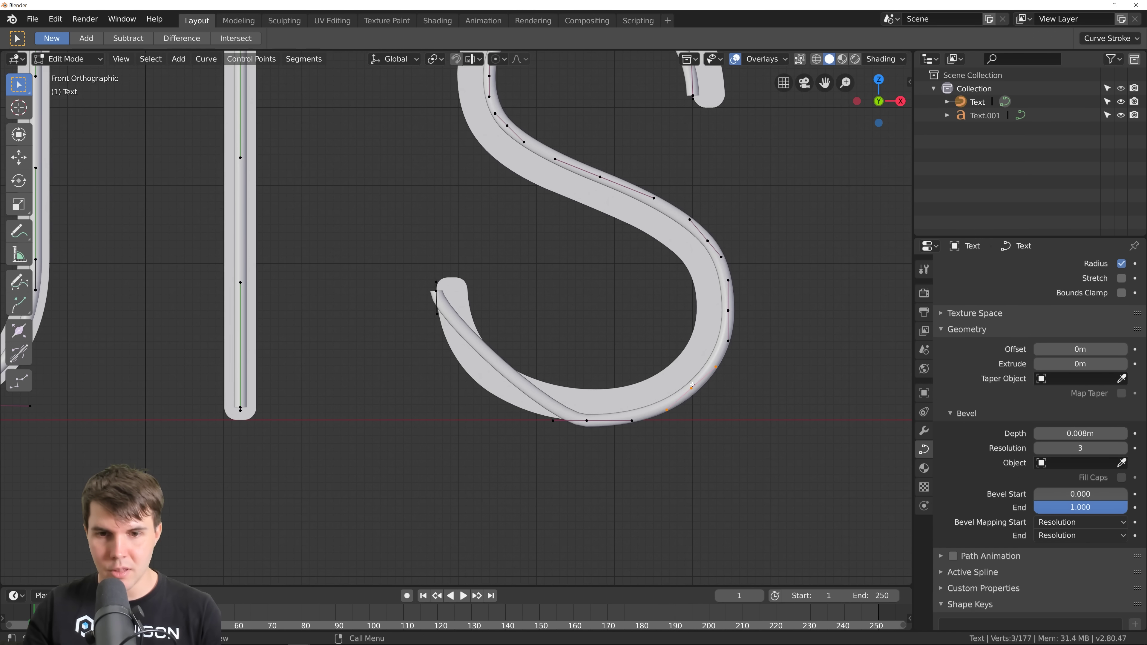
key(x)
click(705, 367)
shift+middle_drag(701, 367, 696, 402)
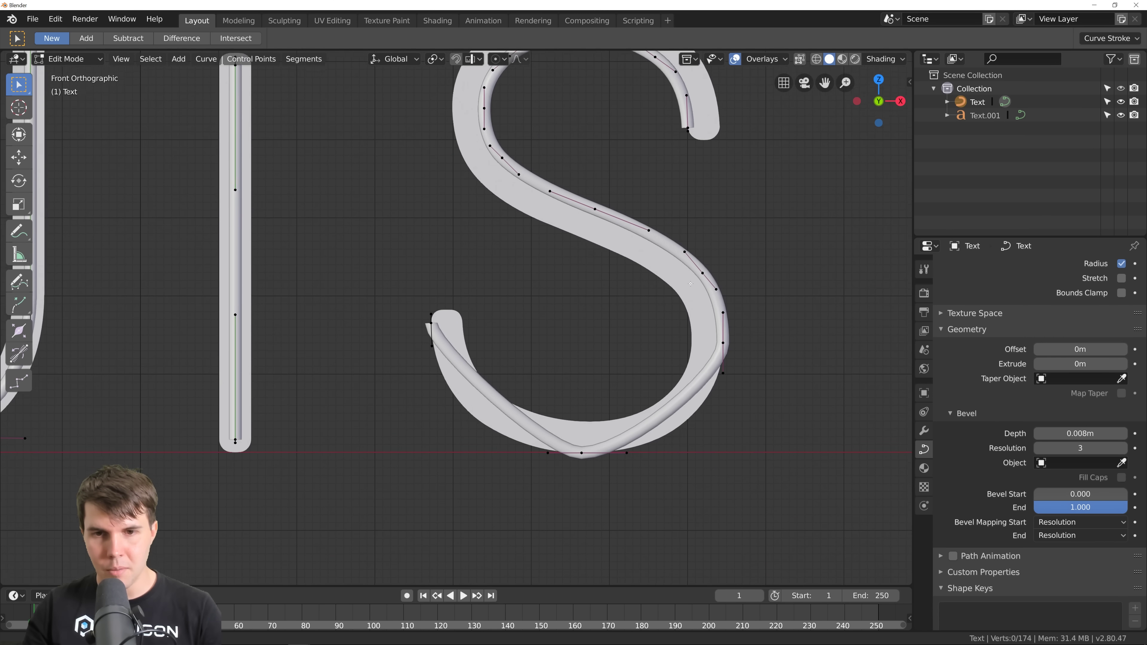
shift+middle_drag(595, 235, 606, 289)
click(513, 217)
key(x)
click(514, 217)
- Delete the intermediate control points on both sides of the S's upper arc
click(520, 118)
key(x)
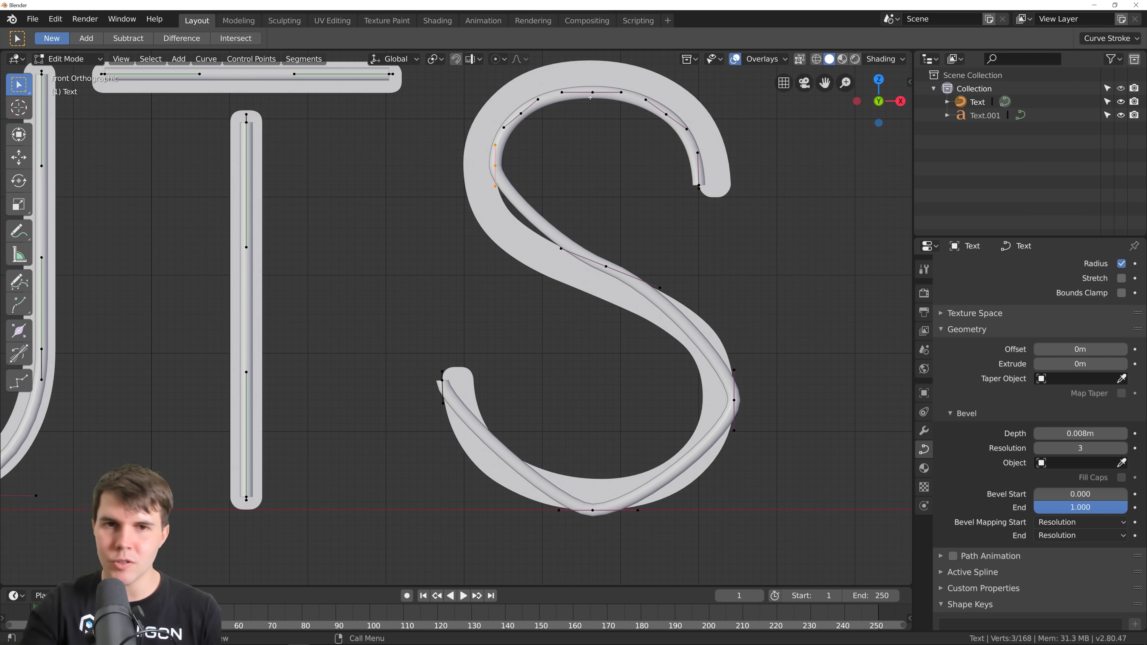
click(520, 120)
key(x)
click(524, 116)
click(584, 101)
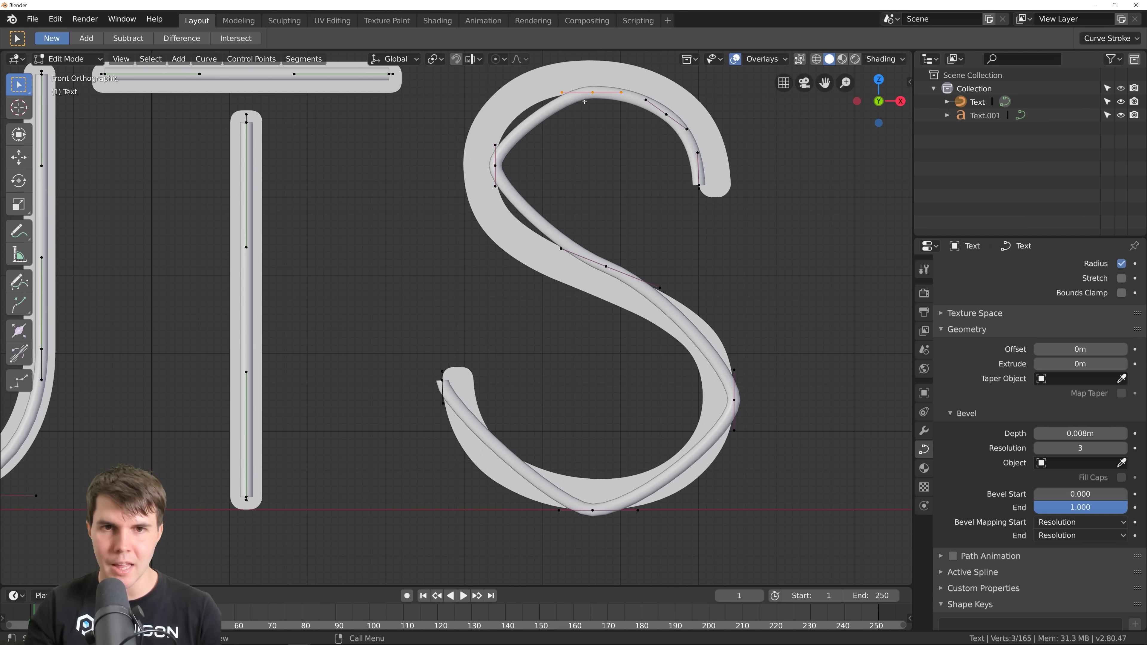
key(x)
click(706, 149)
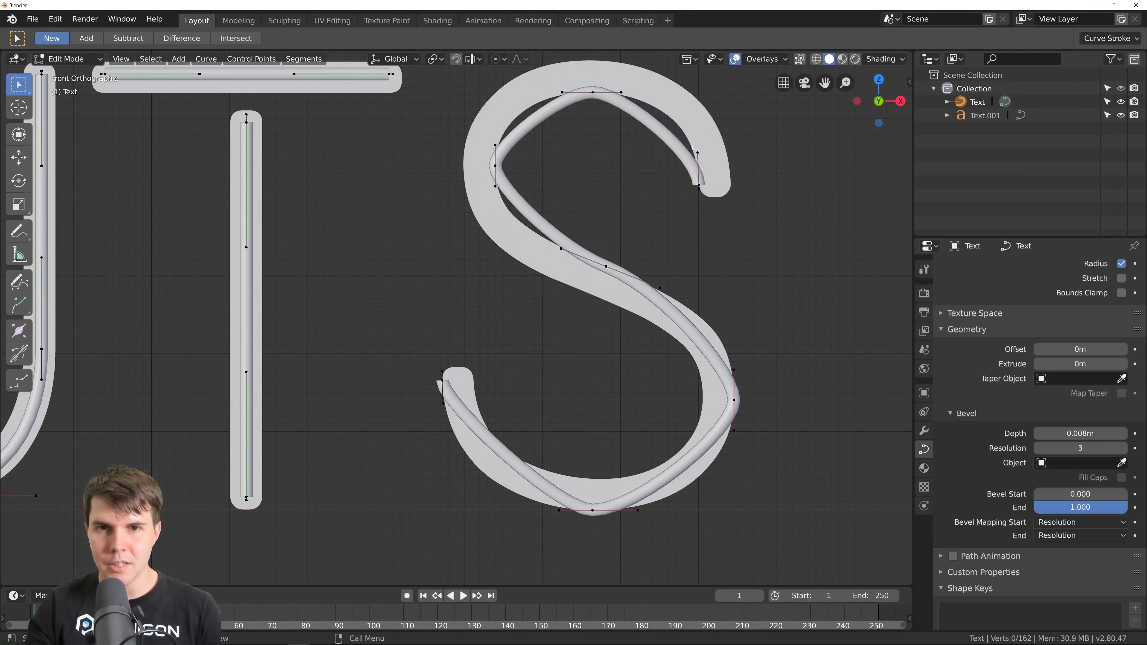
- Move the S's upper end point along X to the centre of the solid stroke
click(699, 184)
key(g)
key(x)
click(713, 183)
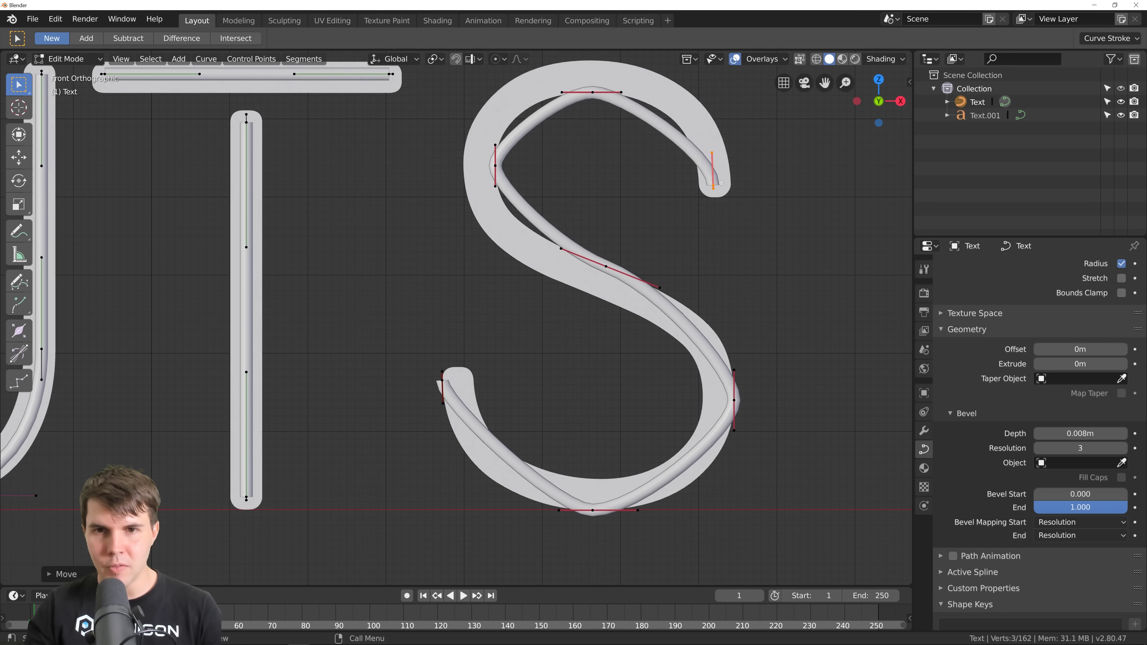
- Raise the S's top point along Z, scale up its handles and shift it along X to follow the upper arc
click(595, 94)
key(g)
key(z)
click(610, 78)
key(s)
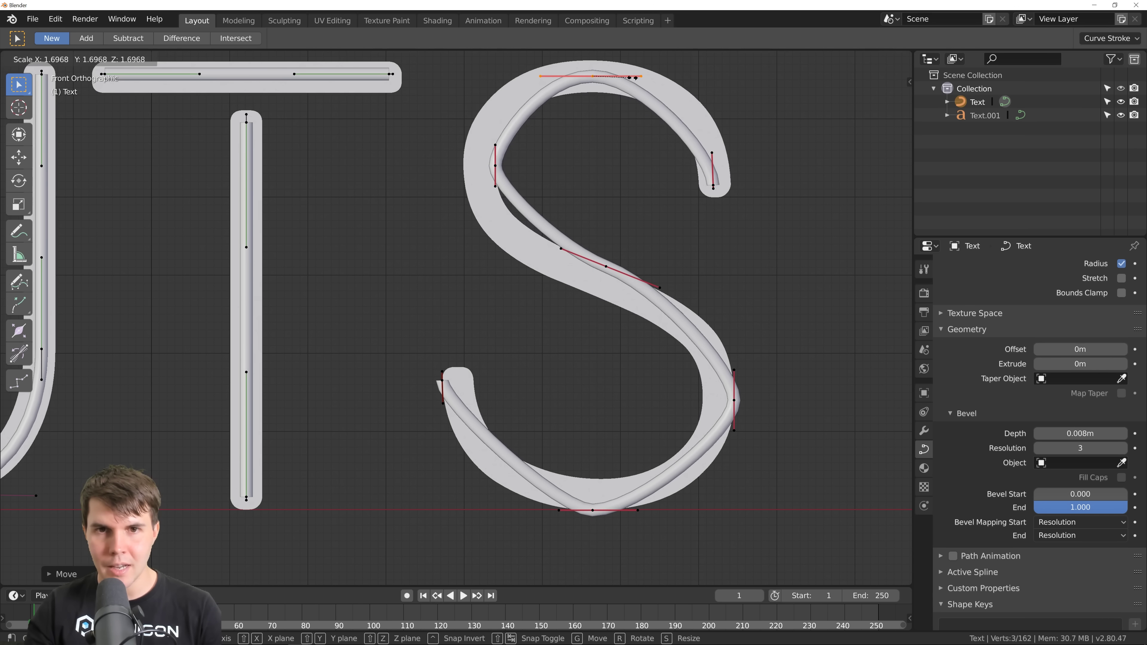
click(663, 79)
key(g)
key(x)
click(657, 155)
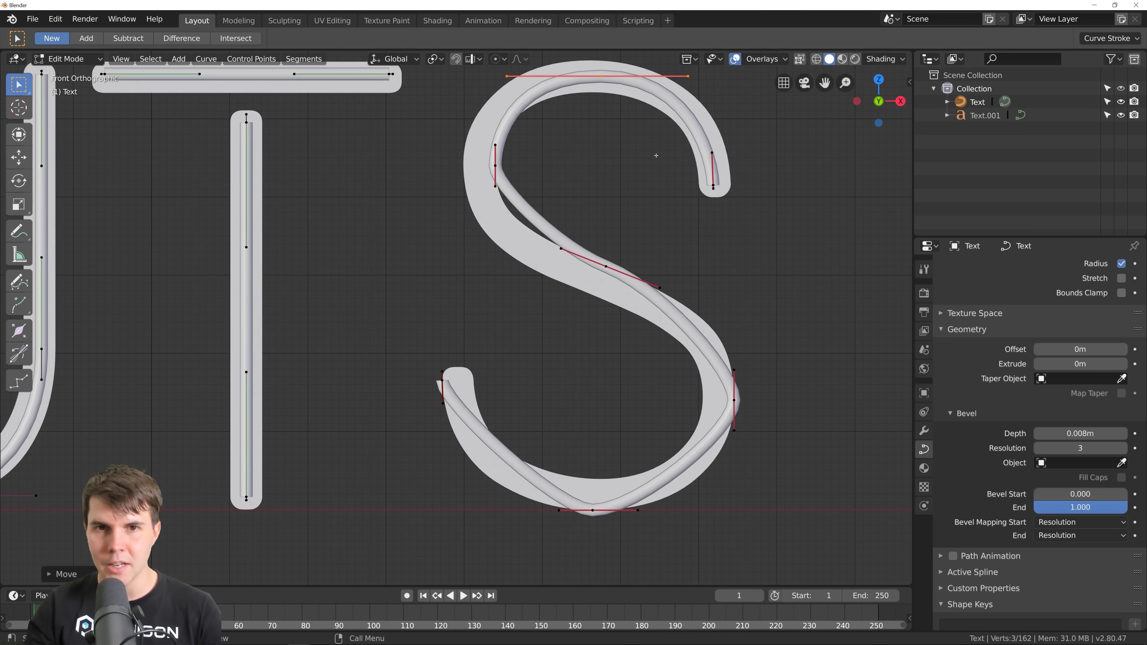
- Move the S's upper-left point along X to the stroke's centre, then scale and rotate its handles to fit the curve
click(495, 165)
key(g)
key(x)
click(484, 167)
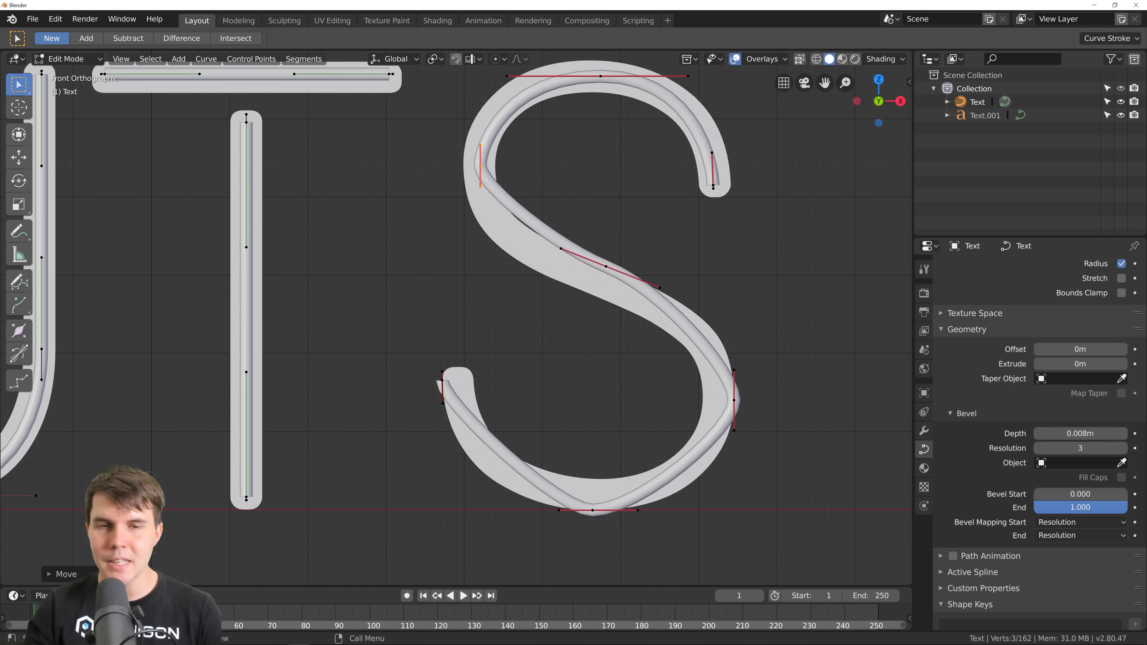
key(s)
click(512, 211)
key(r)
click(606, 179)
key(g)
click(606, 175)
key(s)
click(604, 200)
- Move the middle control point of the S down onto the centre of the solid diagonal
click(605, 266)
key(g)
click(608, 277)
scroll(608, 277, down, 1)
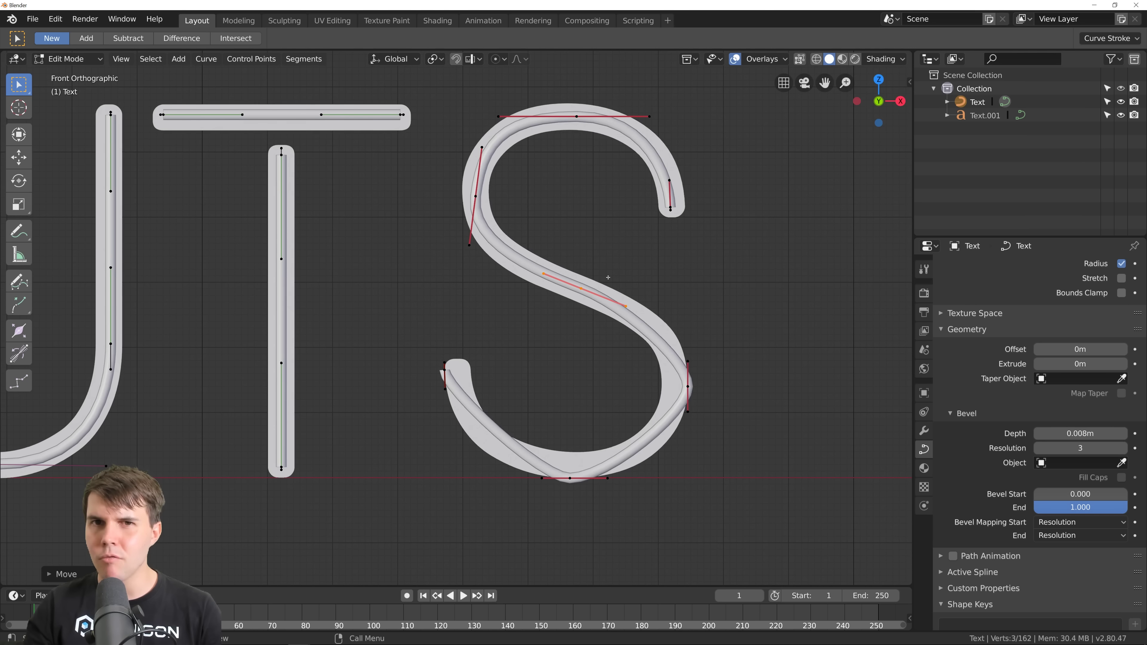
- Move the S's lower-right point inward to the stroke's centre and scale up its handles
shift+middle_drag(607, 277, 539, 258)
scroll(540, 259, up, 1)
click(650, 365)
key(g)
click(637, 366)
key(s)
click(704, 370)
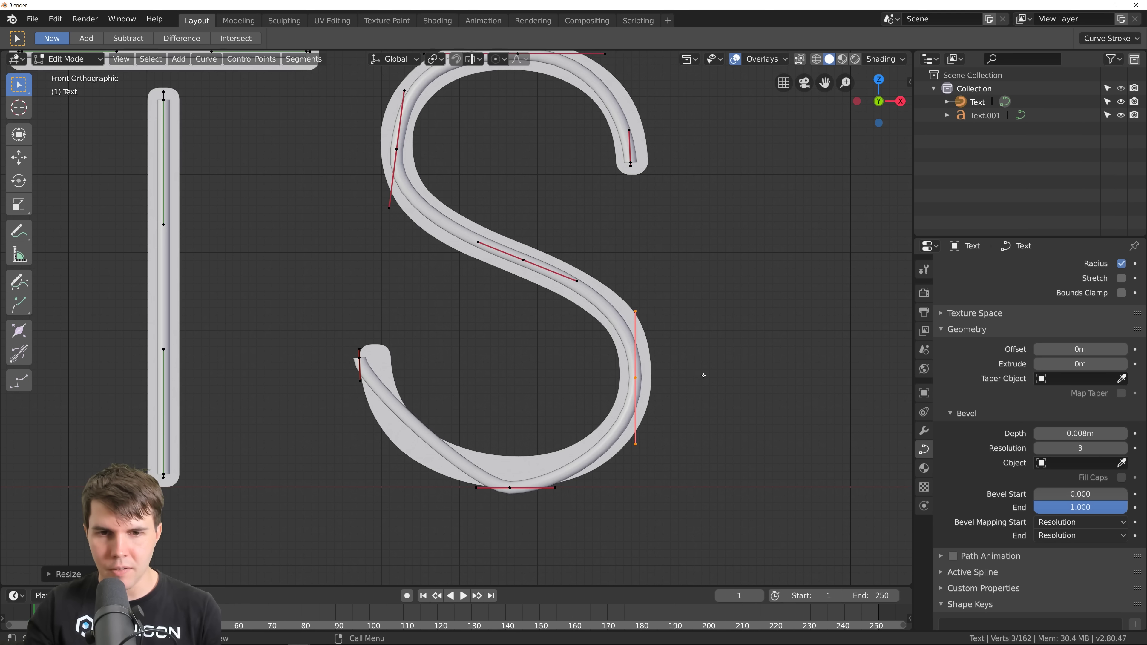
- Nudge the S's middle point slightly upward and rotate its handles to match the diagonal
click(523, 258)
key(g)
click(522, 253)
key(r)
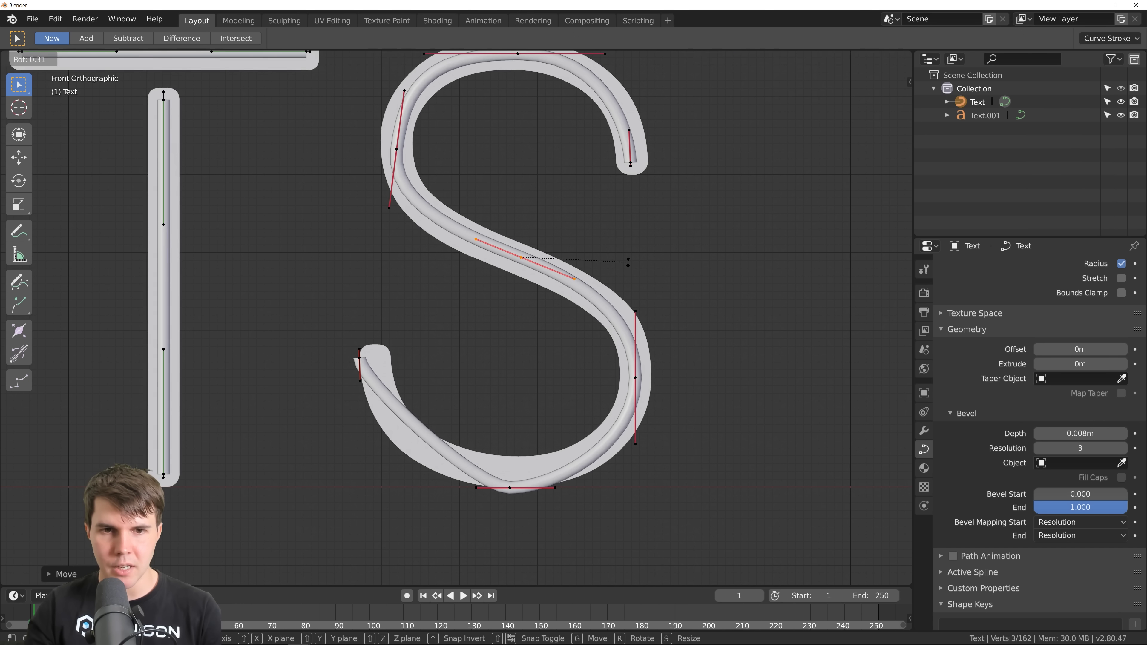
click(631, 257)
- Raise the S's bottom point along Z, scale up its handles and shift it to centre the tube in the lower arc
shift+middle_drag(644, 371, 625, 345)
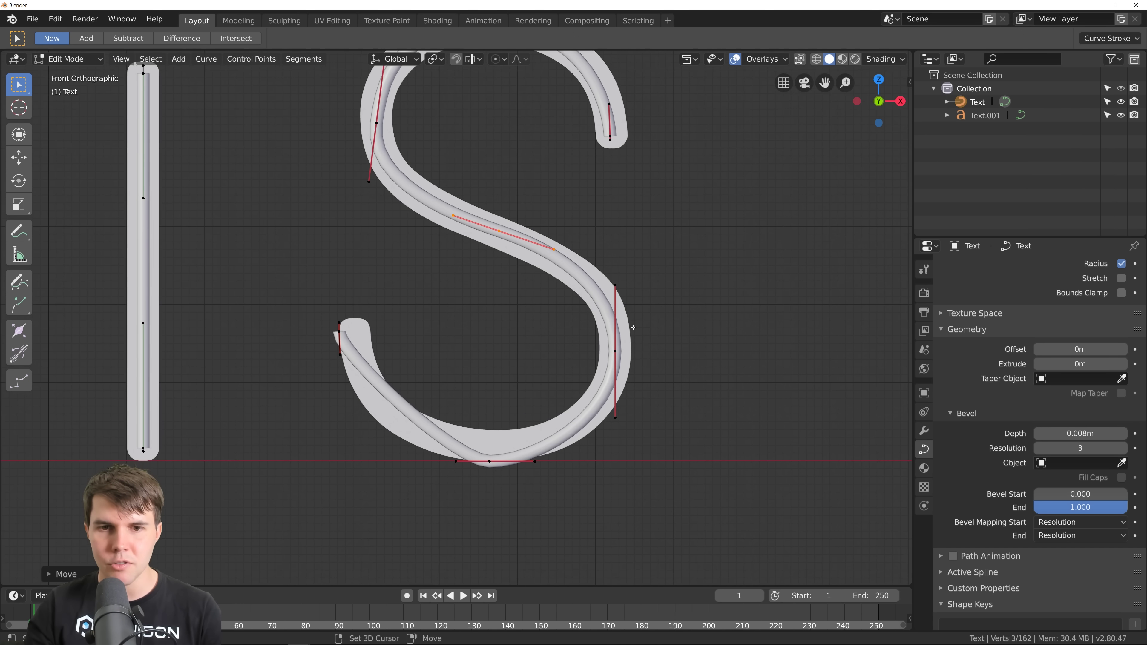
click(624, 345)
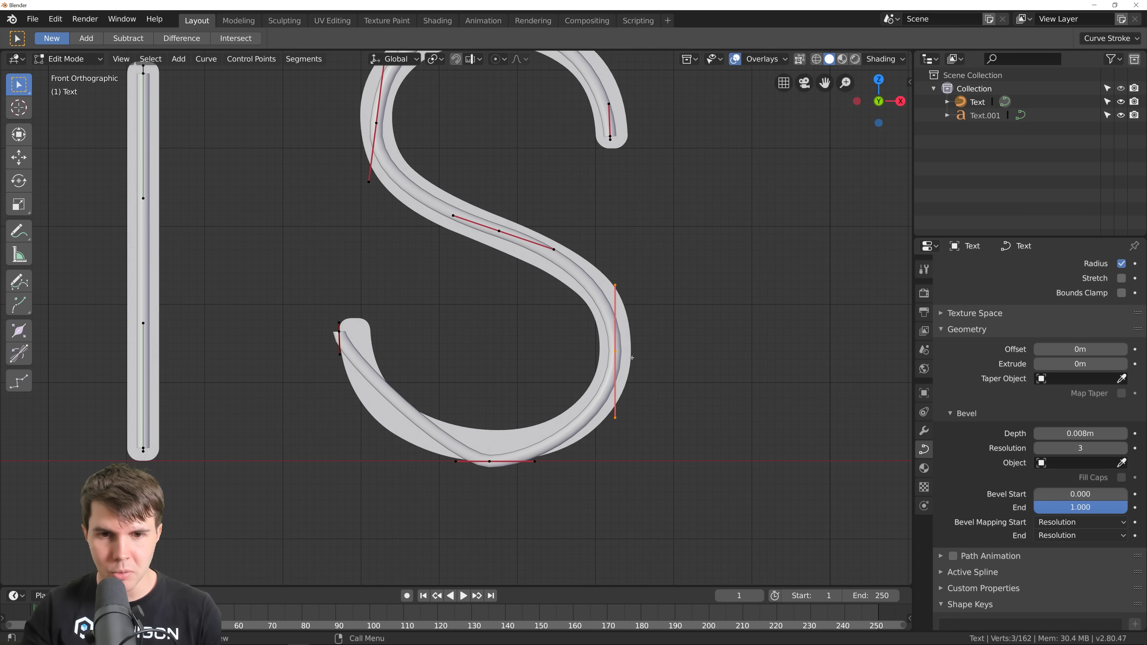
click(499, 467)
key(g)
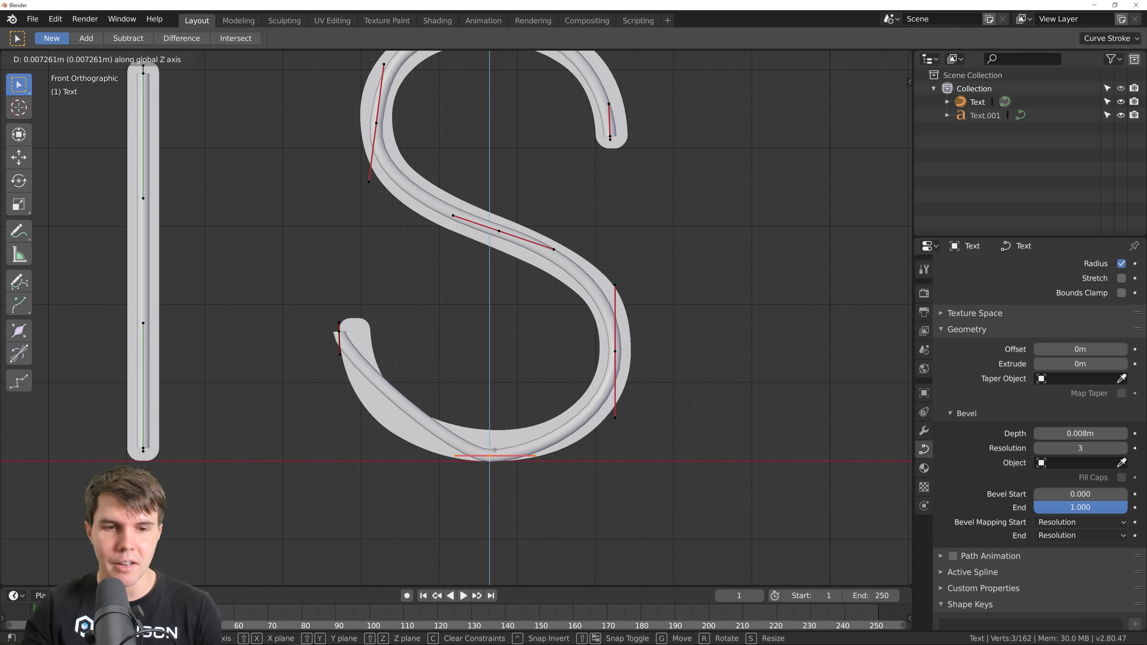
click(499, 453)
key(s)
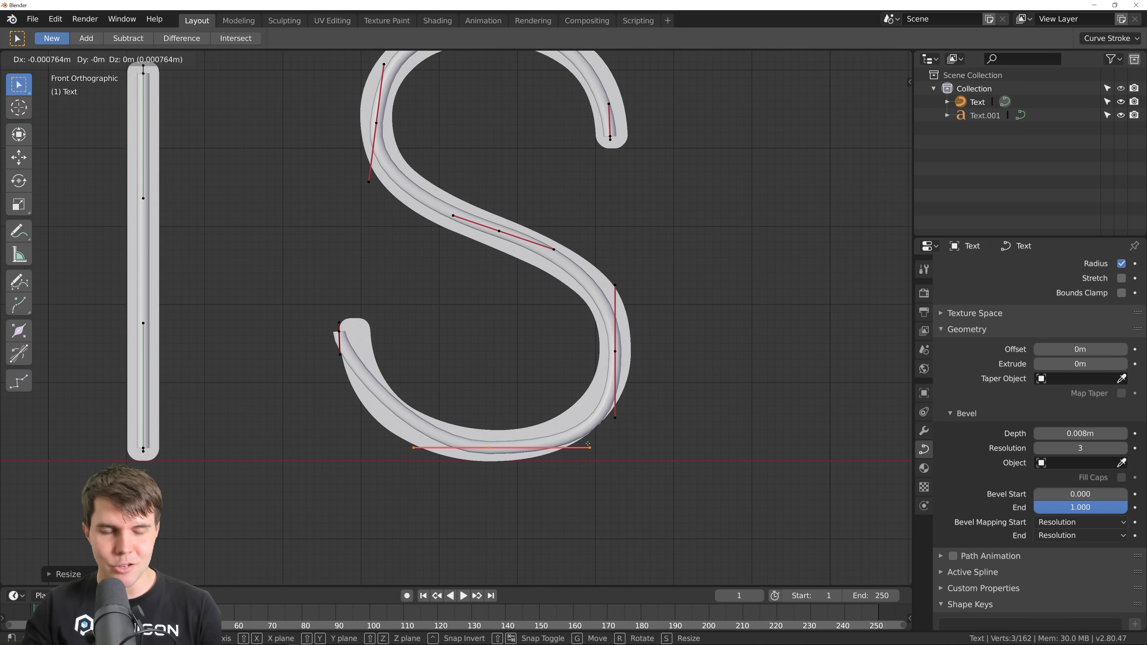
click(578, 444)
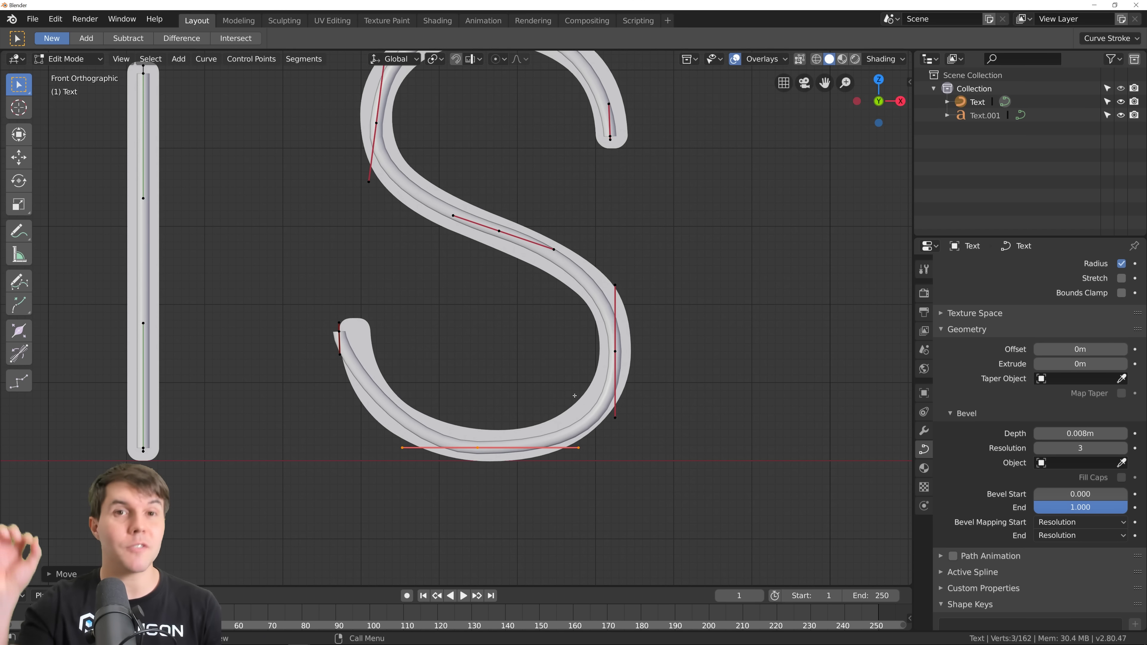
- Move the S's lower end point to the stroke's centre, reposition its two handles to fit the curve, and leave Edit Mode
click(345, 343)
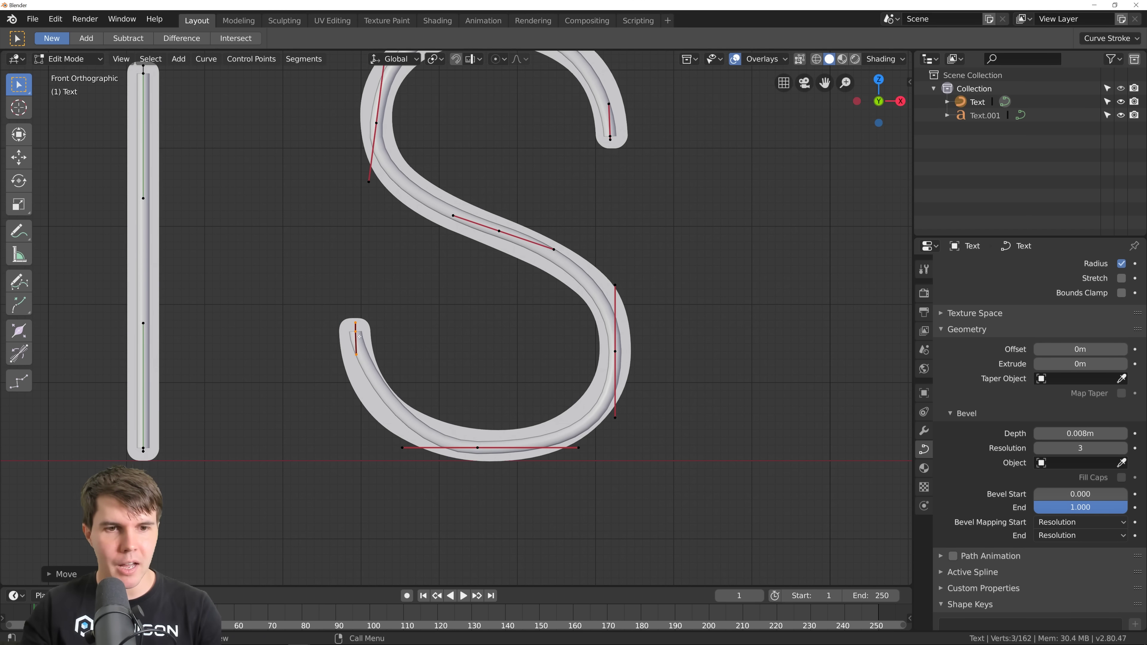
key(g)
click(350, 385)
click(357, 324)
key(g)
click(365, 318)
click(356, 333)
key(g)
click(355, 331)
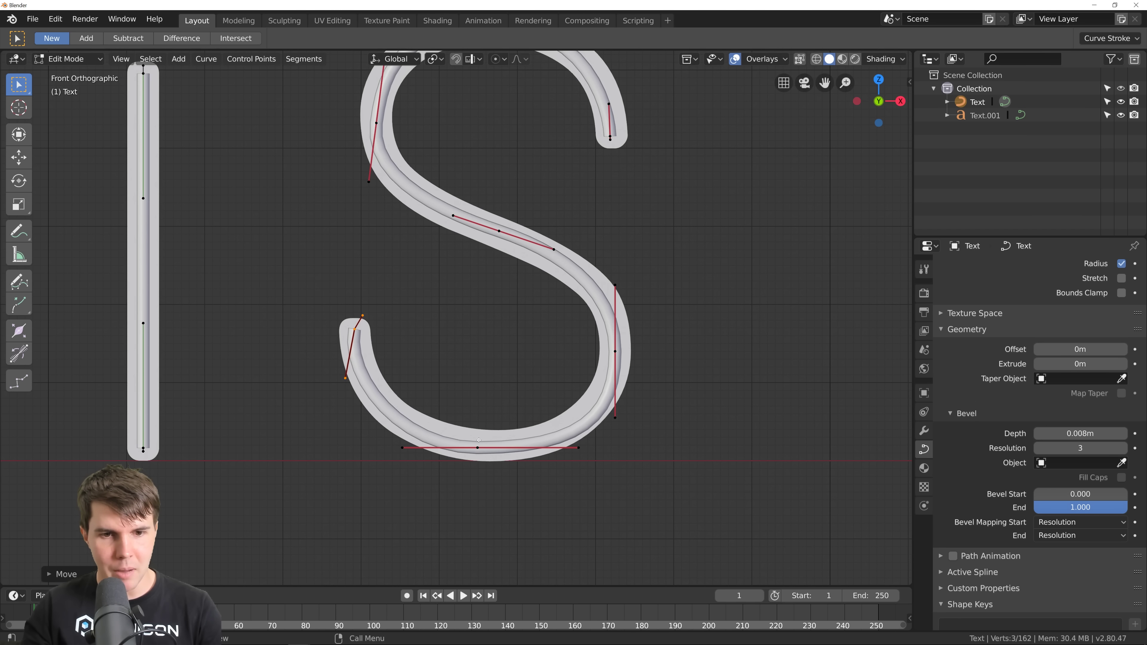
scroll(481, 330, down, 2)
key(Tab)
scroll(480, 330, down, 2)
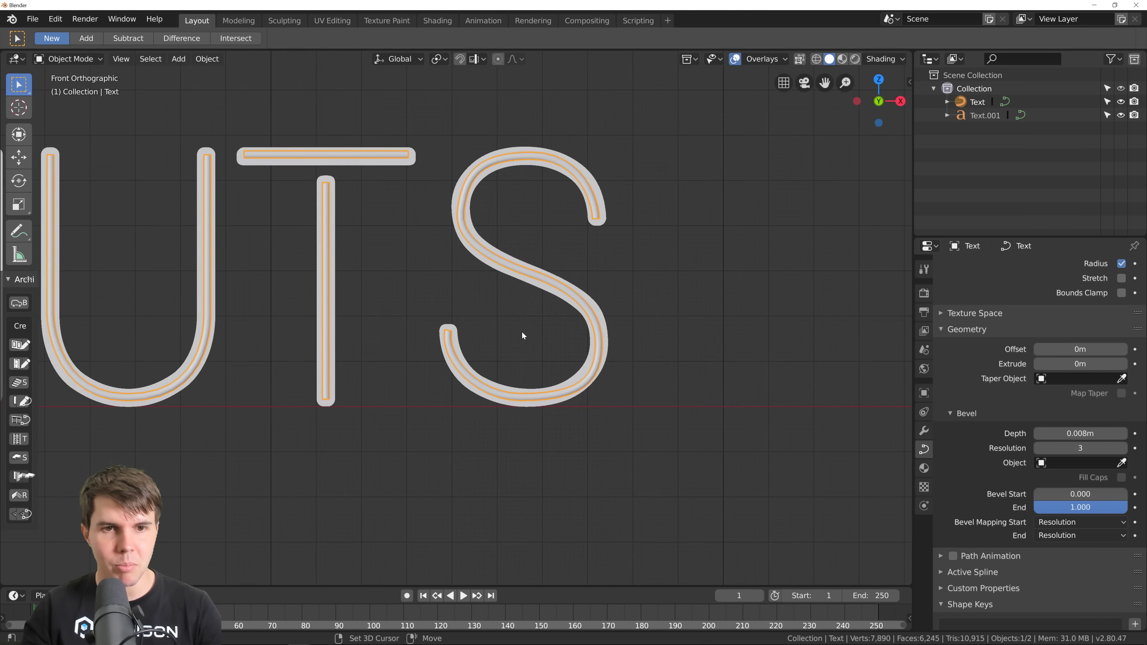
- In Edit Mode, rotate the S's upper-left handles, fine-tune their position including along Z, and return to Object Mode
key(Tab)
scroll(521, 335, up, 1)
key(r)
click(513, 160)
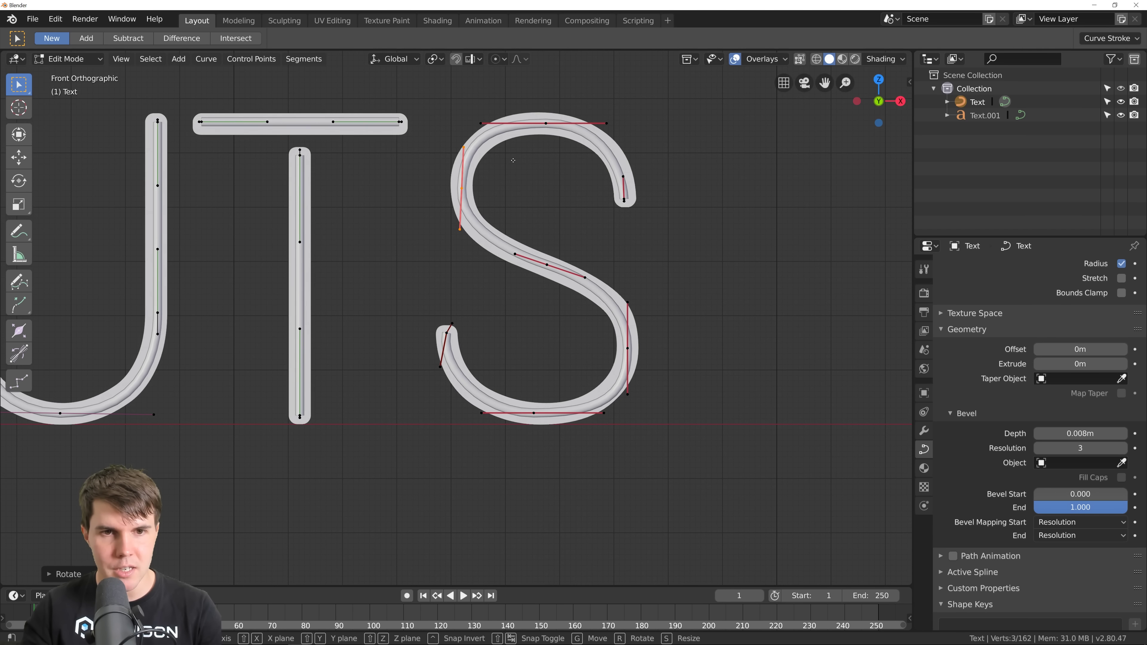
key(g)
click(500, 180)
key(g)
key(z)
click(463, 239)
key(Tab)
scroll(557, 222, down, 1)
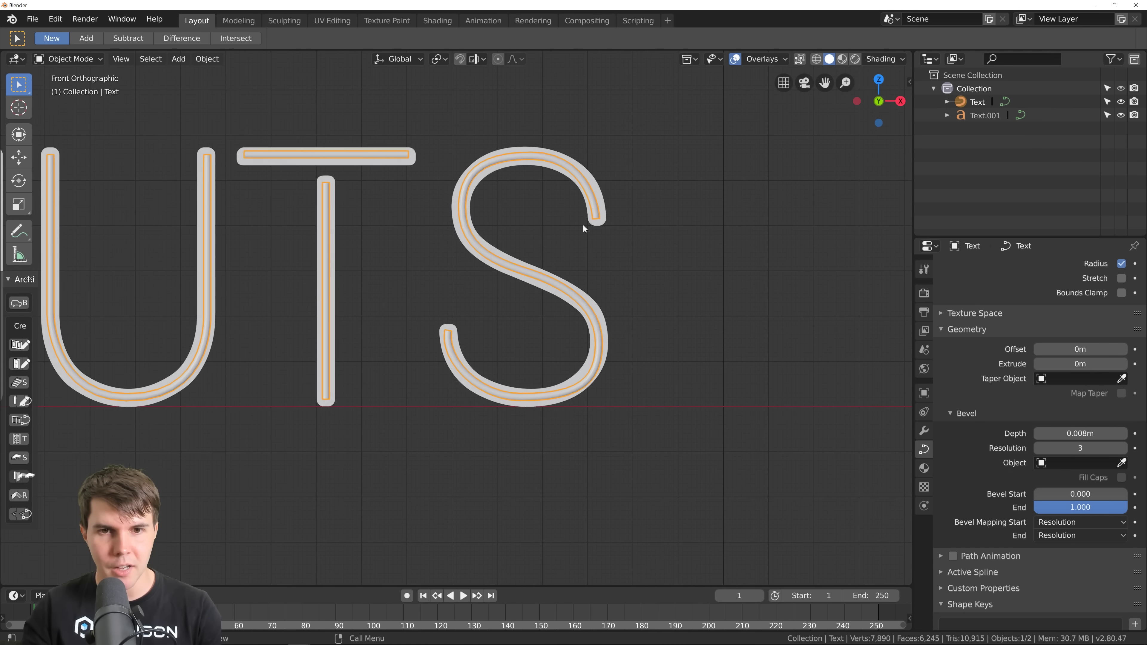
- In Edit Mode, box-select the points of the T's crossbar and move them down along Z to centre the tube
shift+middle_drag(385, 220, 558, 200)
scroll(558, 201, down, 1)
key(Tab)
scroll(558, 200, up, 2)
key(b)
drag(459, 87, 695, 125)
key(g)
key(z)
click(693, 128)
scroll(443, 260, down, 1)
shift+middle_drag(430, 264, 560, 260)
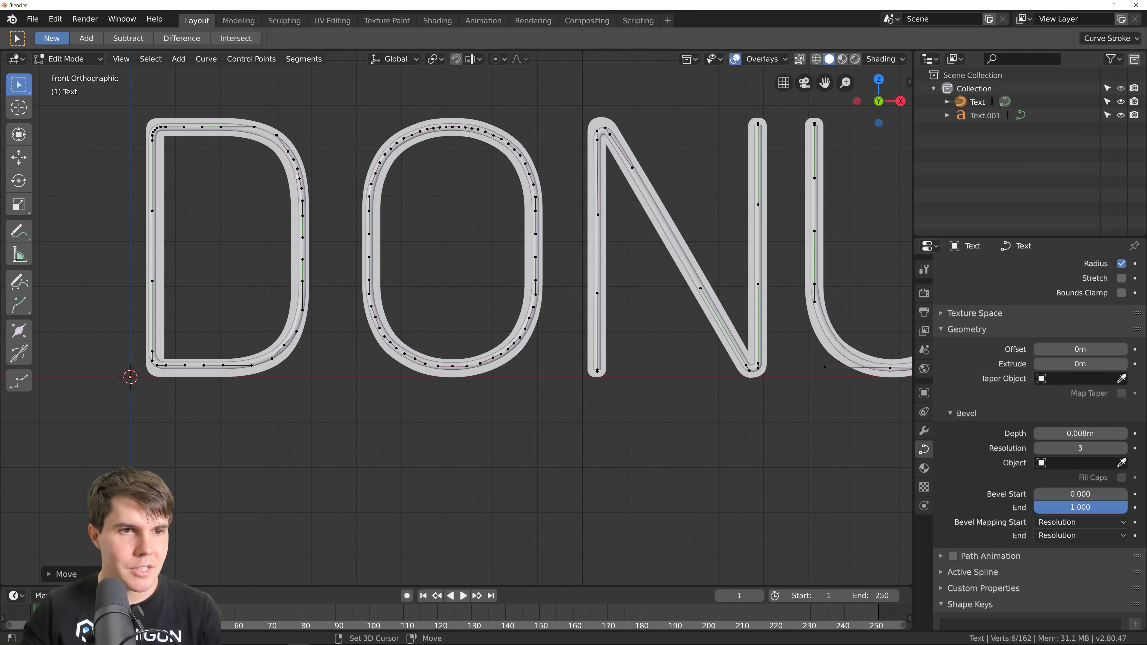
- Box-select all the D's curve points, scale them down slightly to centre the tube in the letter, and leave Edit Mode
shift+middle_drag(310, 238, 344, 246)
drag(160, 102, 375, 411)
key(s)
click(370, 407)
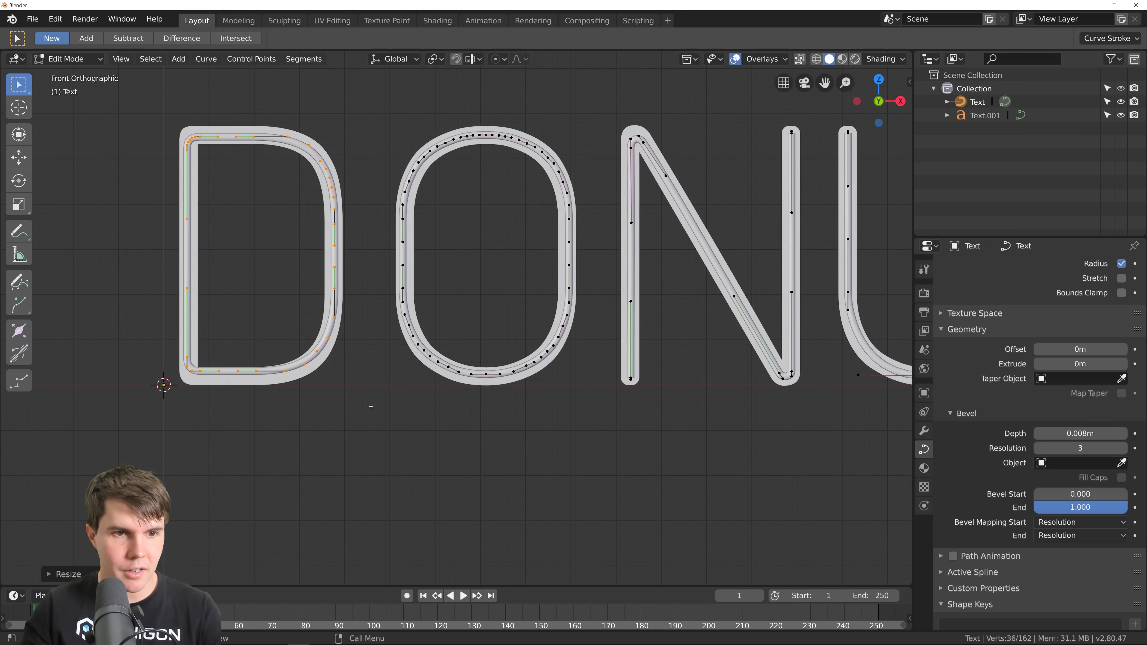
key(s)
key(z)
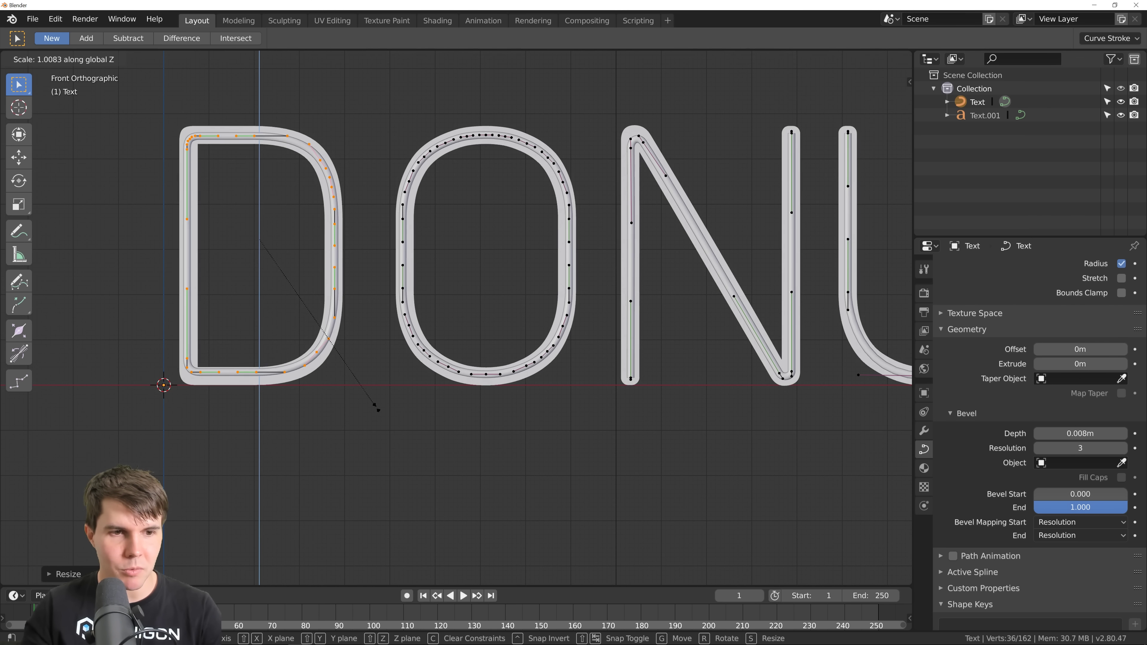
right_click(379, 407)
key(Tab)
- Hide the solid Text.001 letters and review the remaining DONUTS tubes from several angles
scroll(399, 387, down, 2)
shift+middle_drag(645, 348, 354, 350)
scroll(668, 350, down, 1)
middle_drag(489, 304, 511, 312)
scroll(510, 312, up, 2)
scroll(558, 281, down, 2)
scroll(535, 290, up, 4)
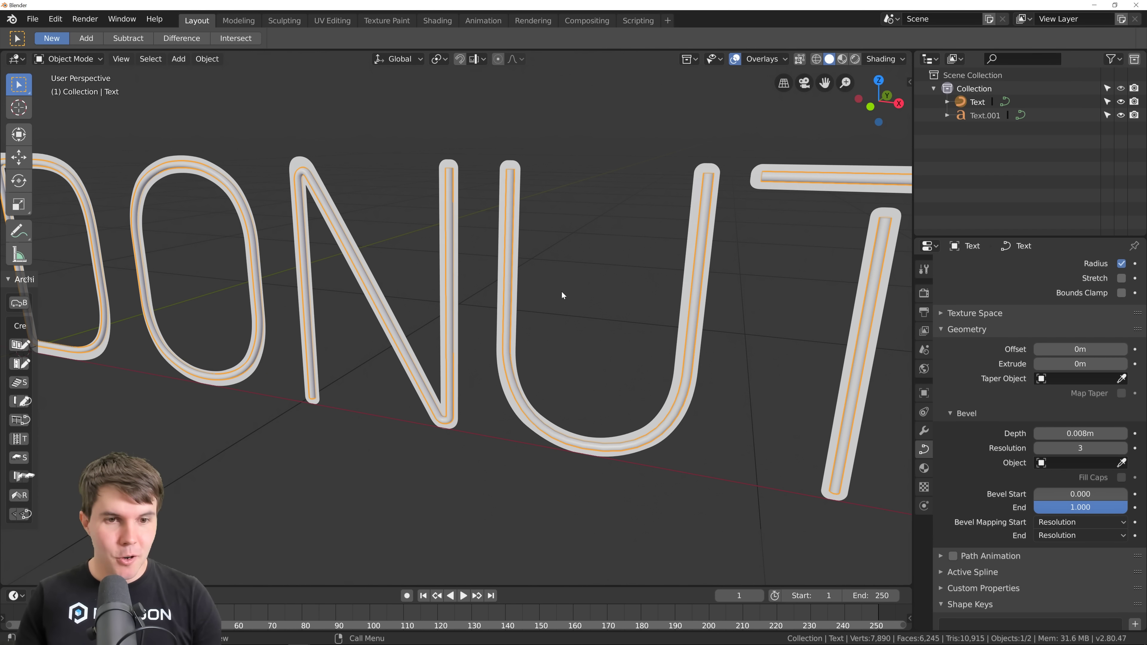
click(1121, 114)
scroll(542, 252, down, 3)
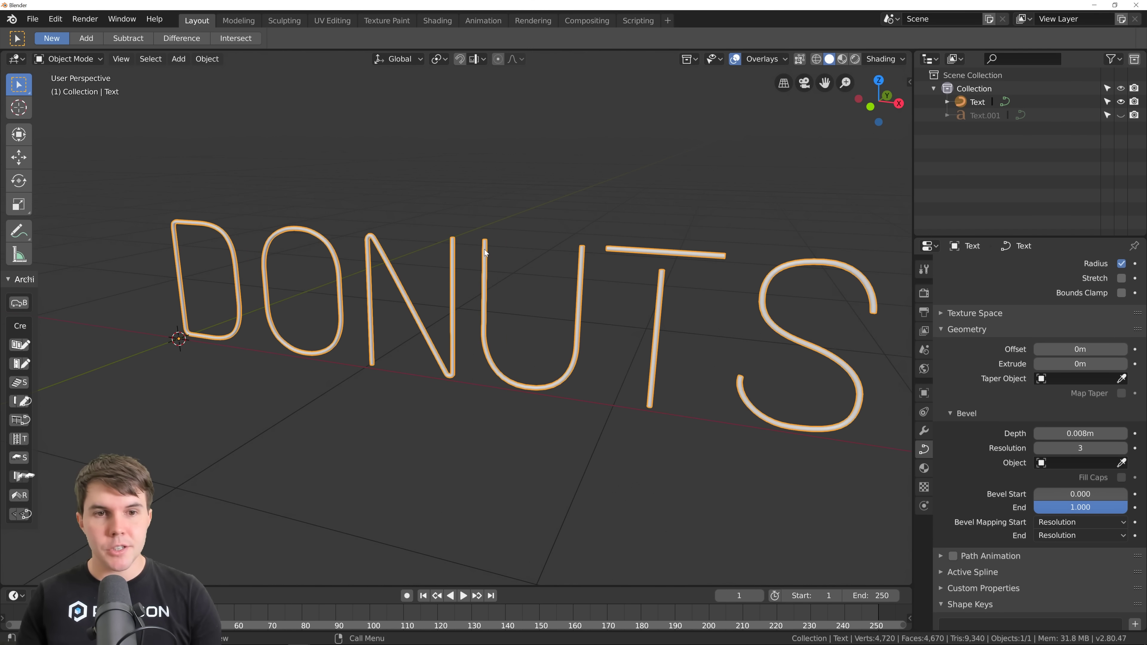
ctrl+scroll(520, 248, down, 2)
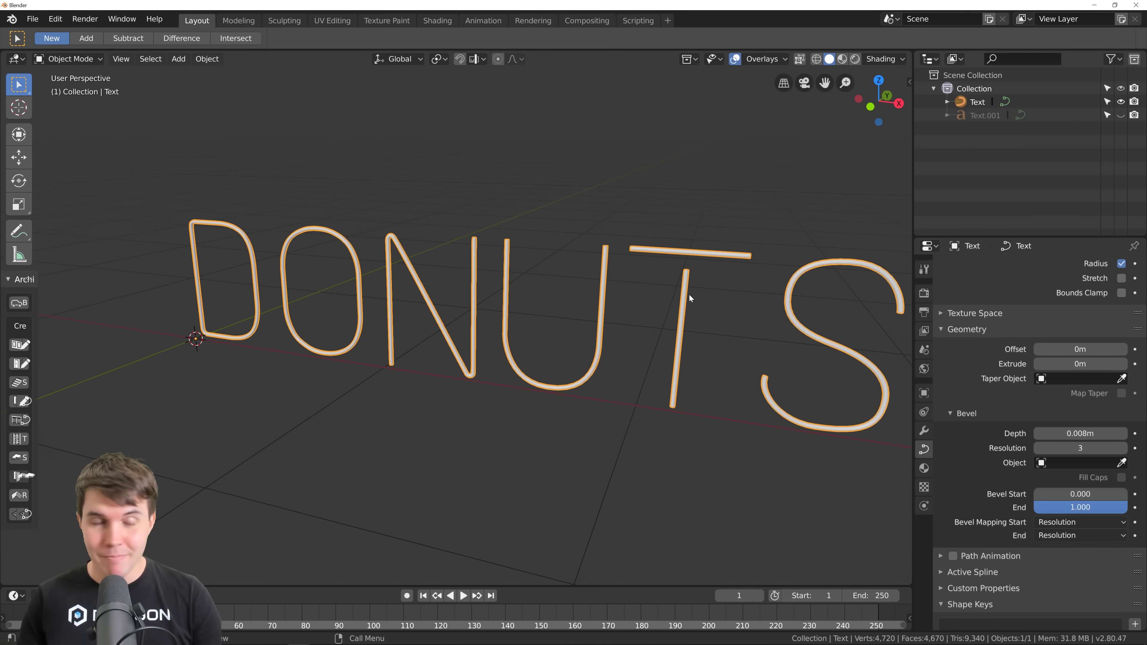
scroll(688, 295, up, 1)
middle_drag(591, 307, 492, 310)
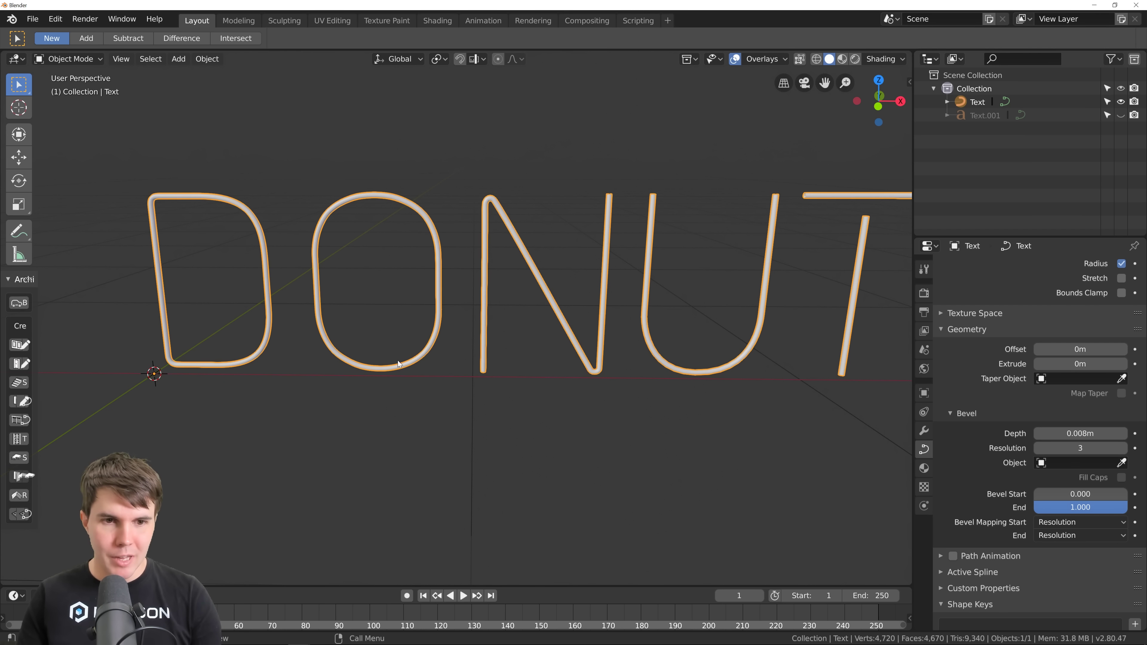
middle_drag(477, 234, 724, 263)
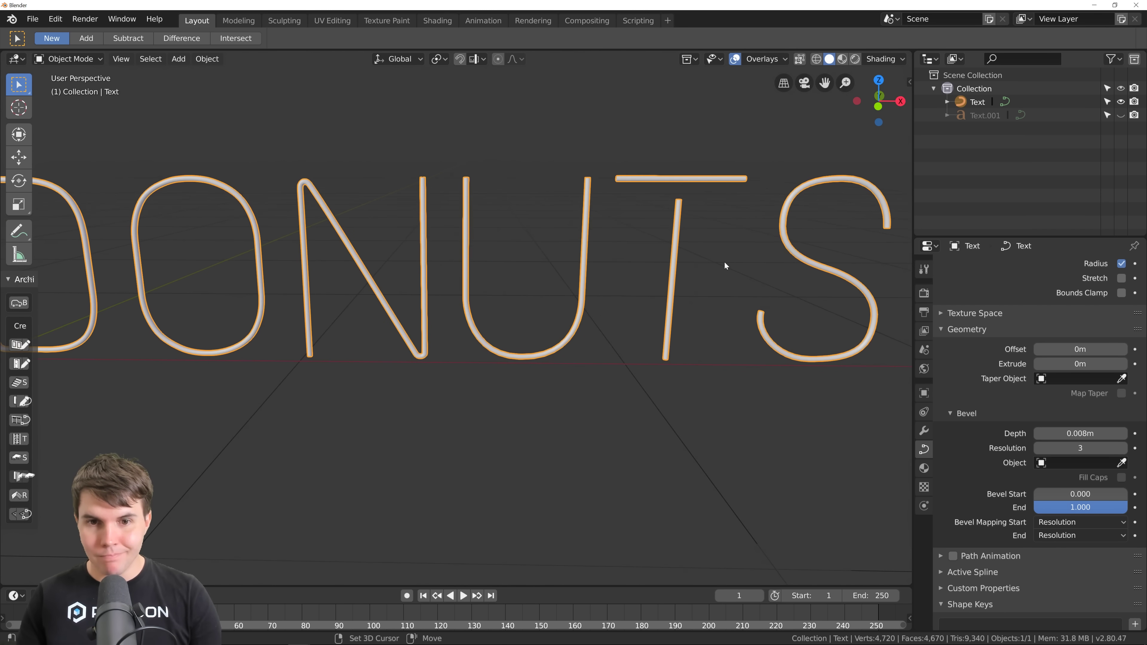
- Switch to iCloud Photos in the browser and examine the neon sign photos for how tubes bend back and link between letters
key(alt+Tab)
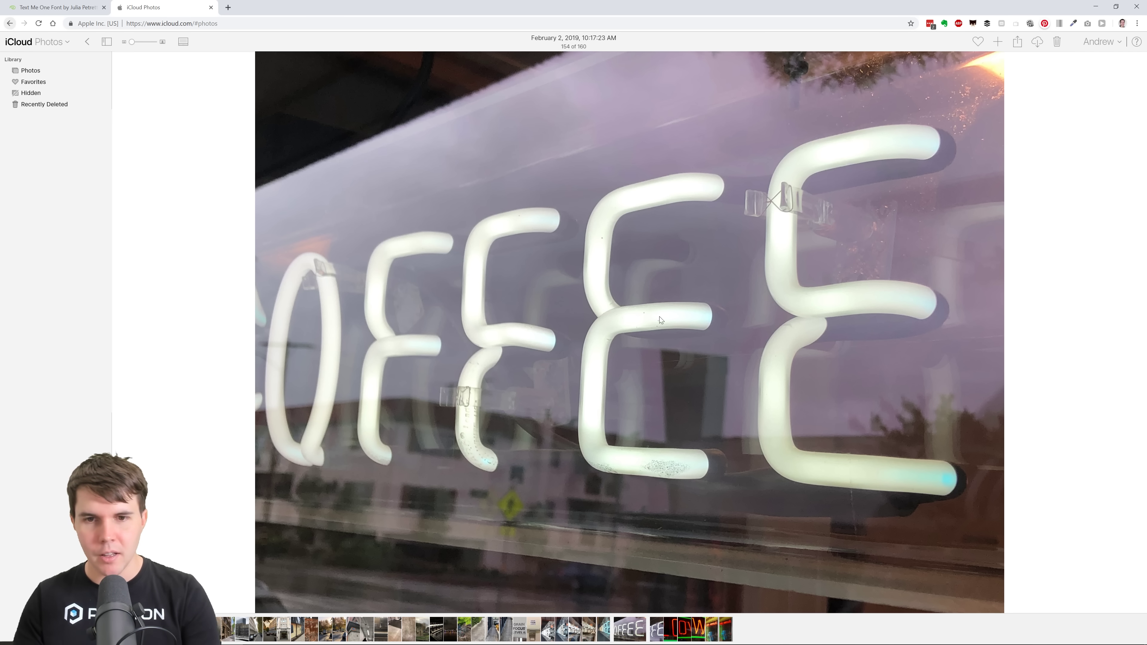
key(Right)
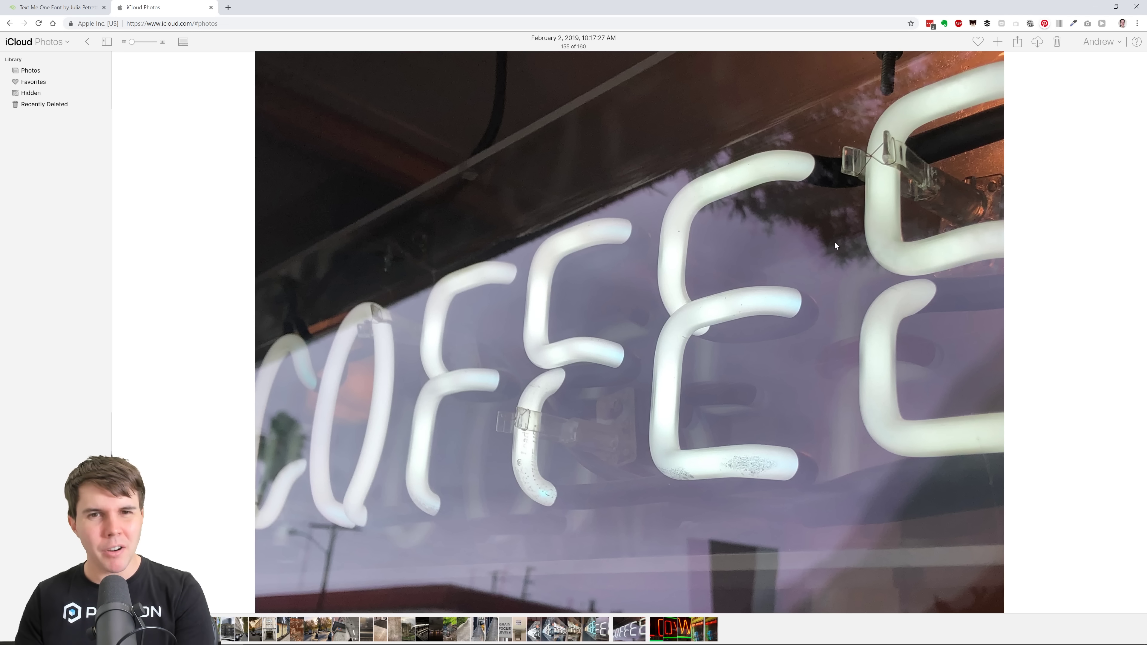
key(Right)
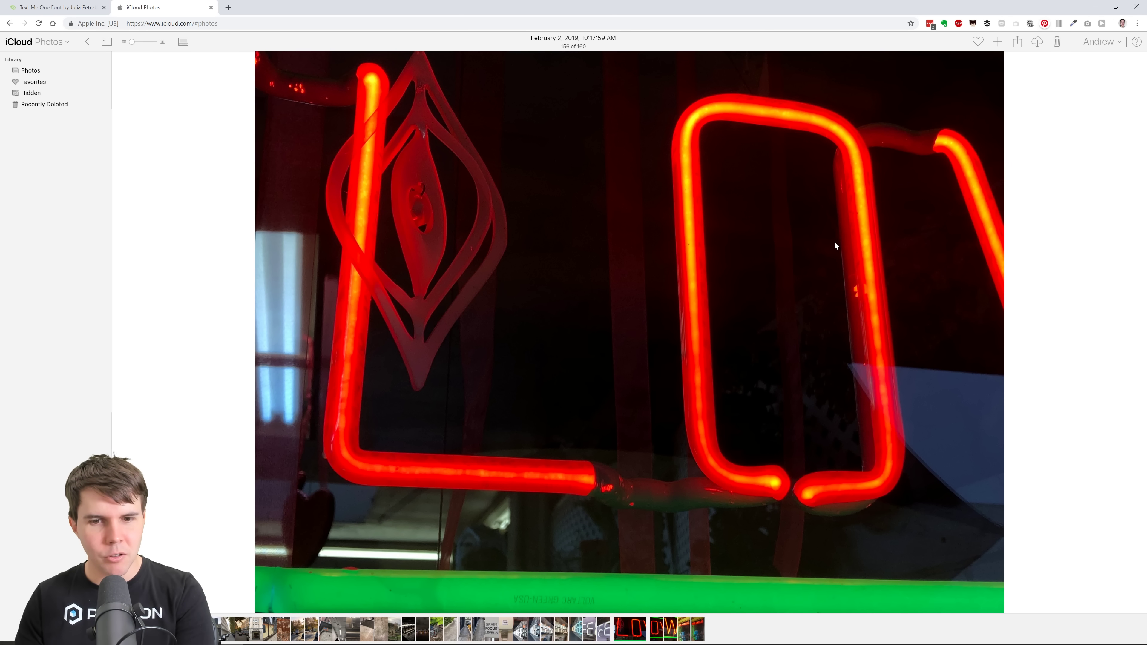
key(Right)
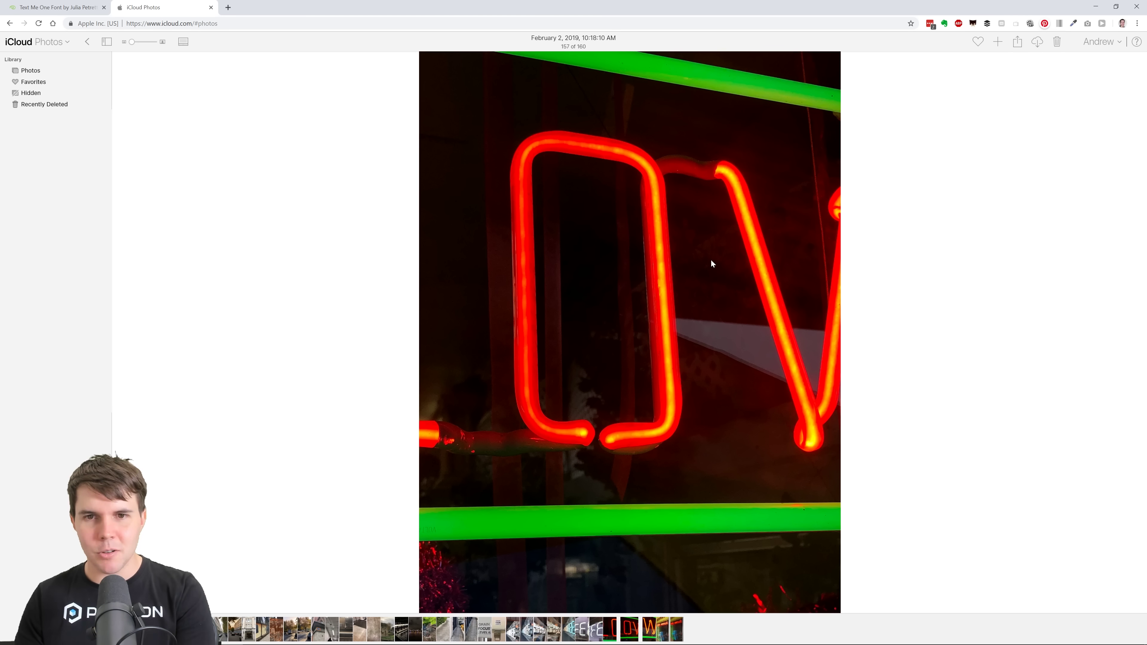
key(Right)
key(Right)
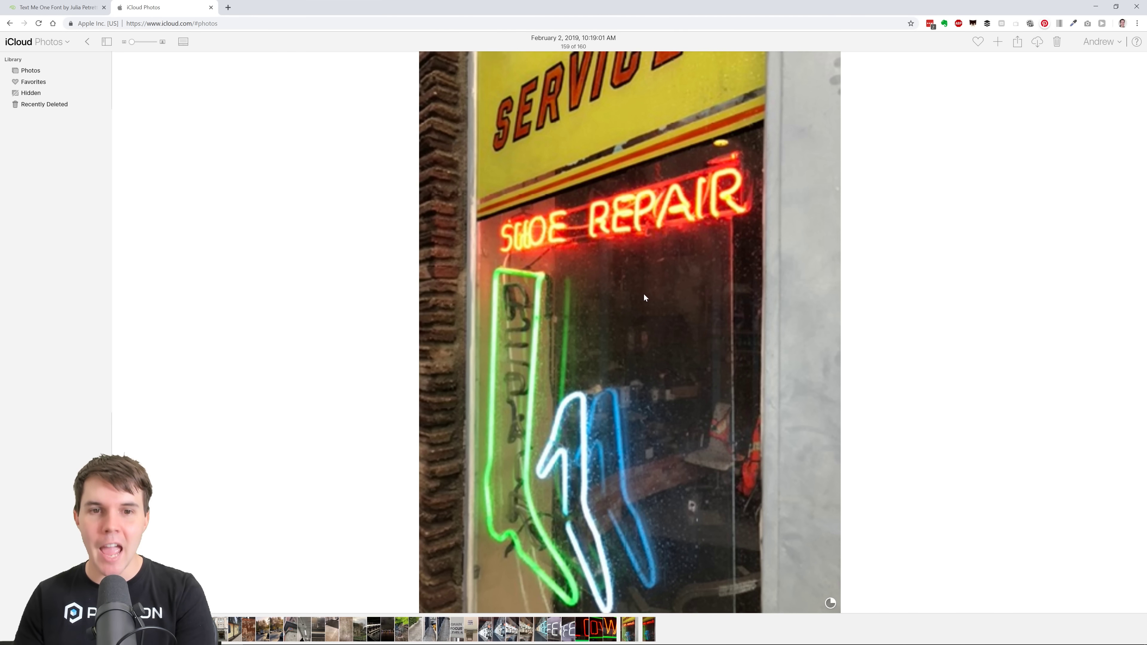
key(Left)
key(Left)
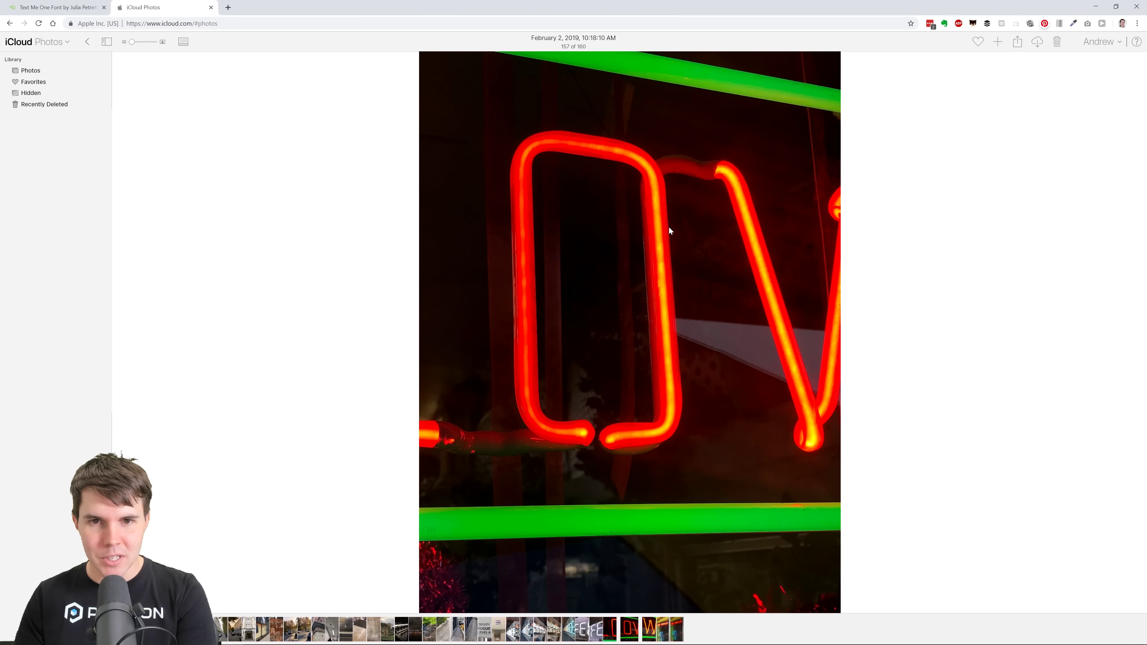
key(Left)
key(Left)
key(Left)
key(Left)
key(Left)
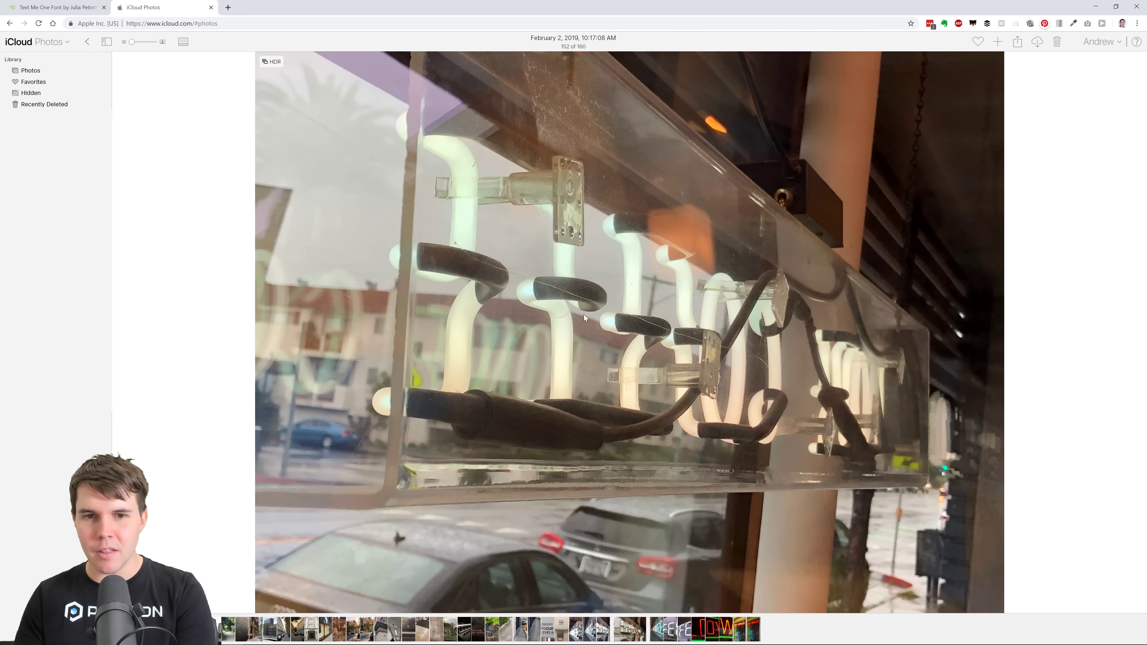
key(Left)
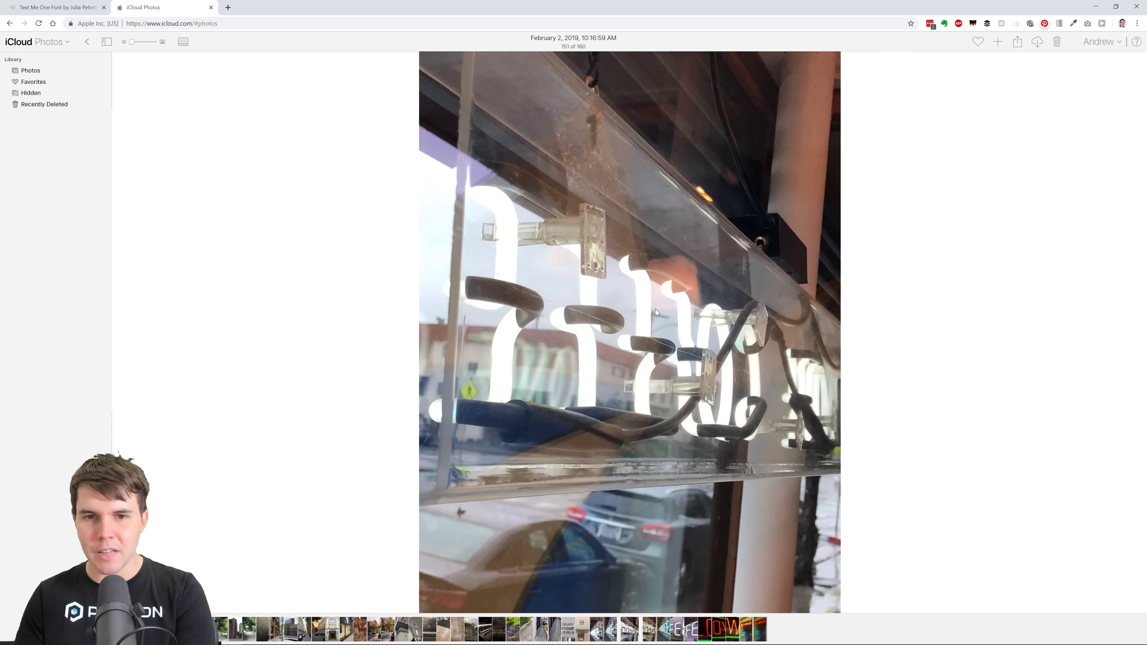
key(Right)
key(Right)
key(Left)
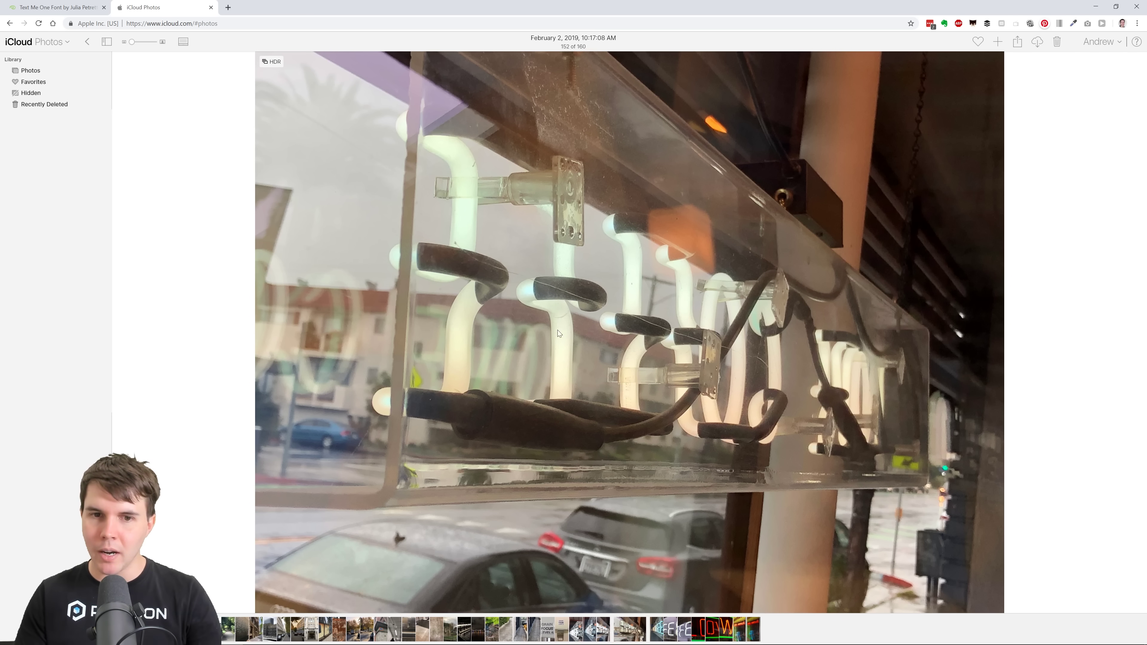
- Switch back to Blender and, in Edit Mode, extrude the top points of the N's right stroke and U's left stroke along Y
key(alt+Tab)
scroll(476, 280, up, 5)
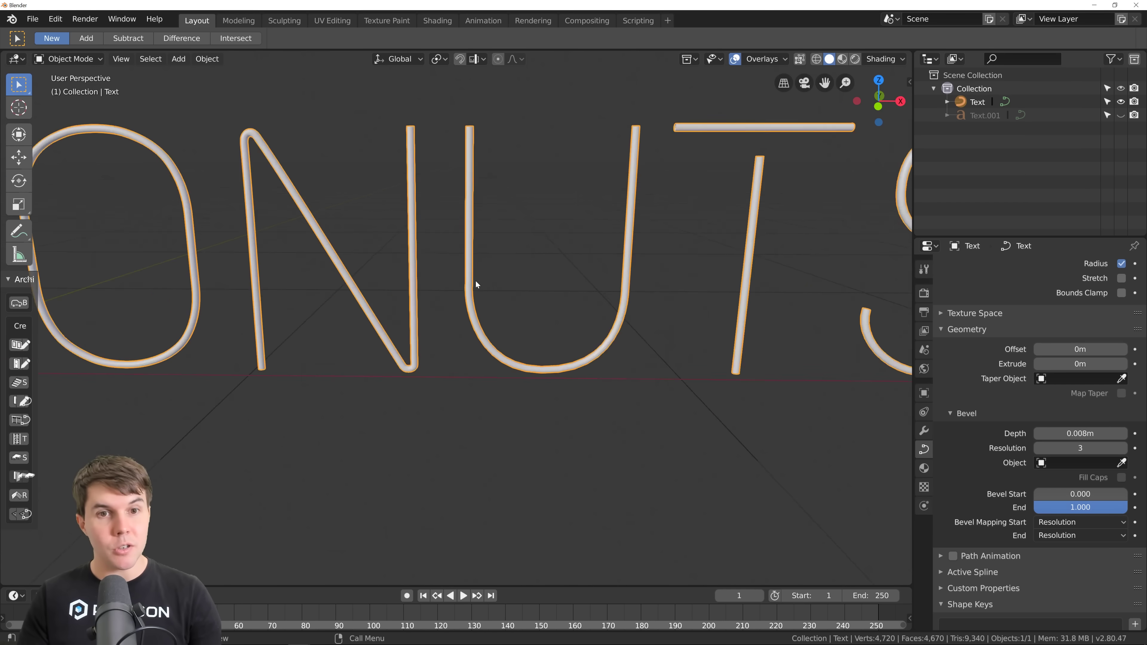
scroll(442, 271, down, 4)
key(Tab)
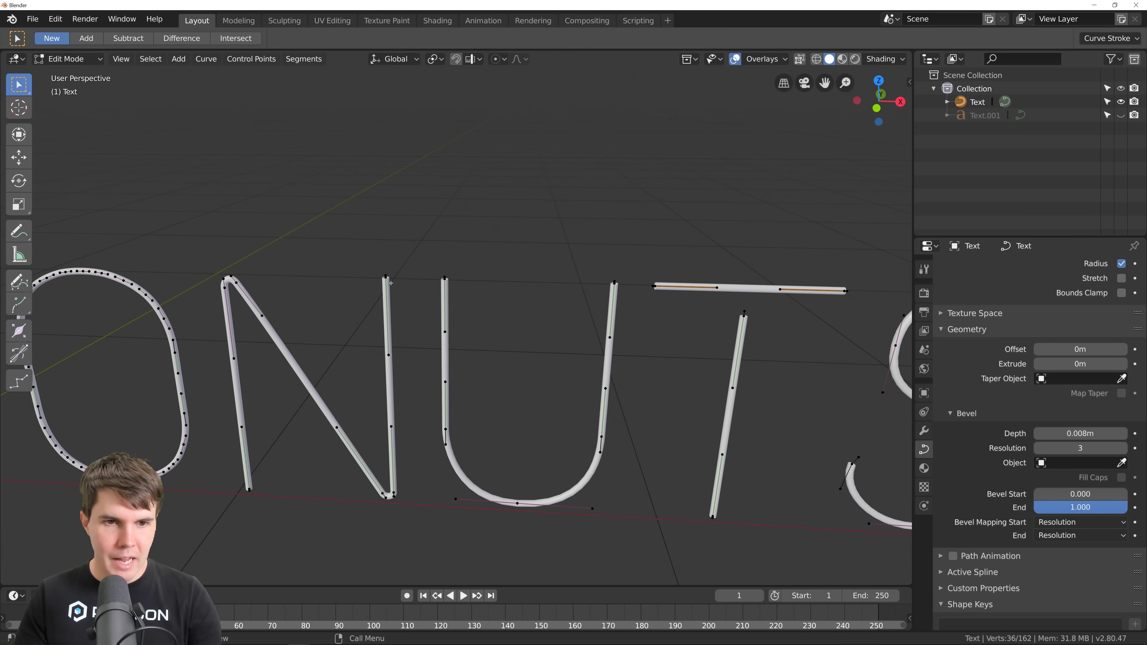
shift+click(443, 279)
scroll(444, 279, up, 2)
middle_drag(469, 271, 429, 250)
key(e)
key(y)
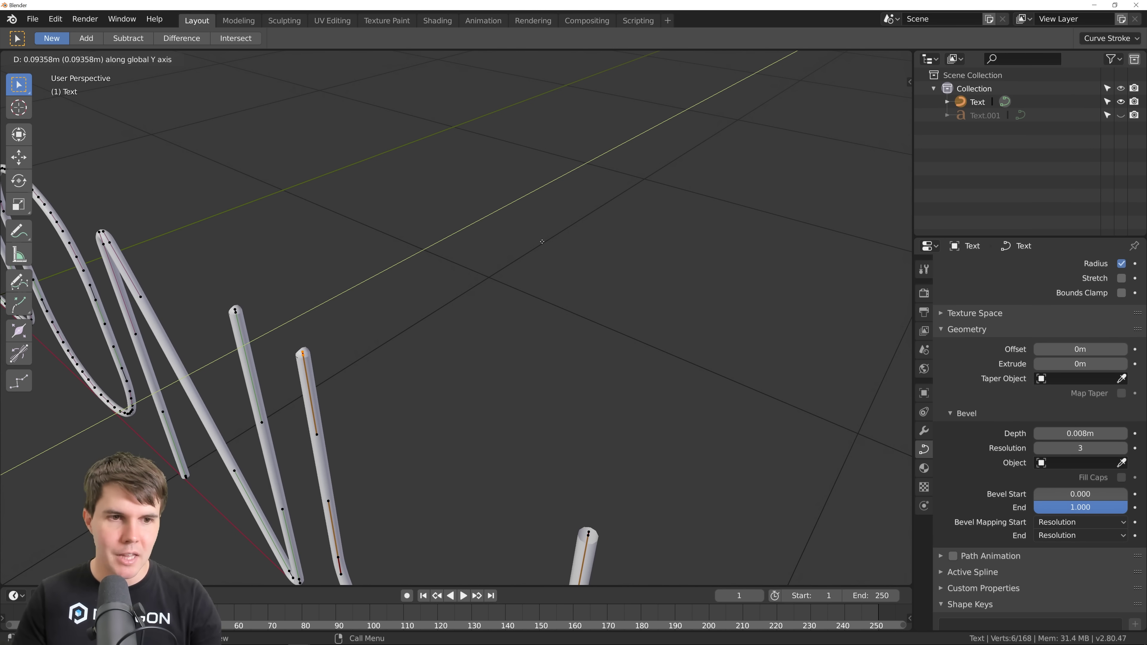
click(577, 218)
- Set the curve's shape to 3D and move the extruded N and U points backward along Y
scroll(1027, 331, up, 5)
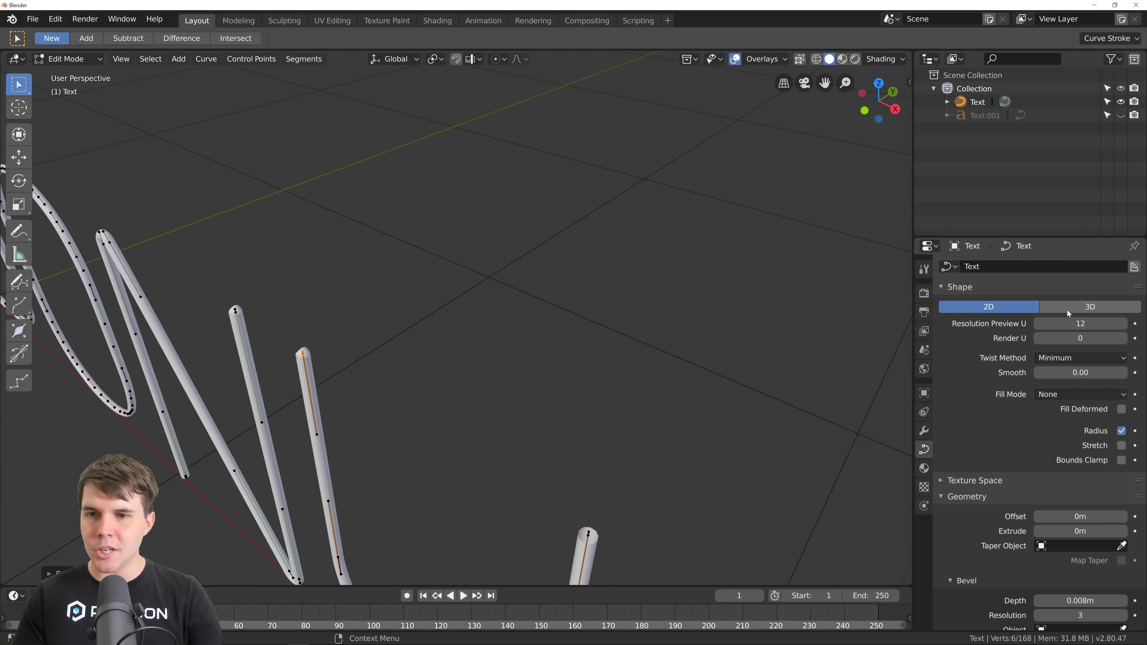
click(1083, 309)
key(g)
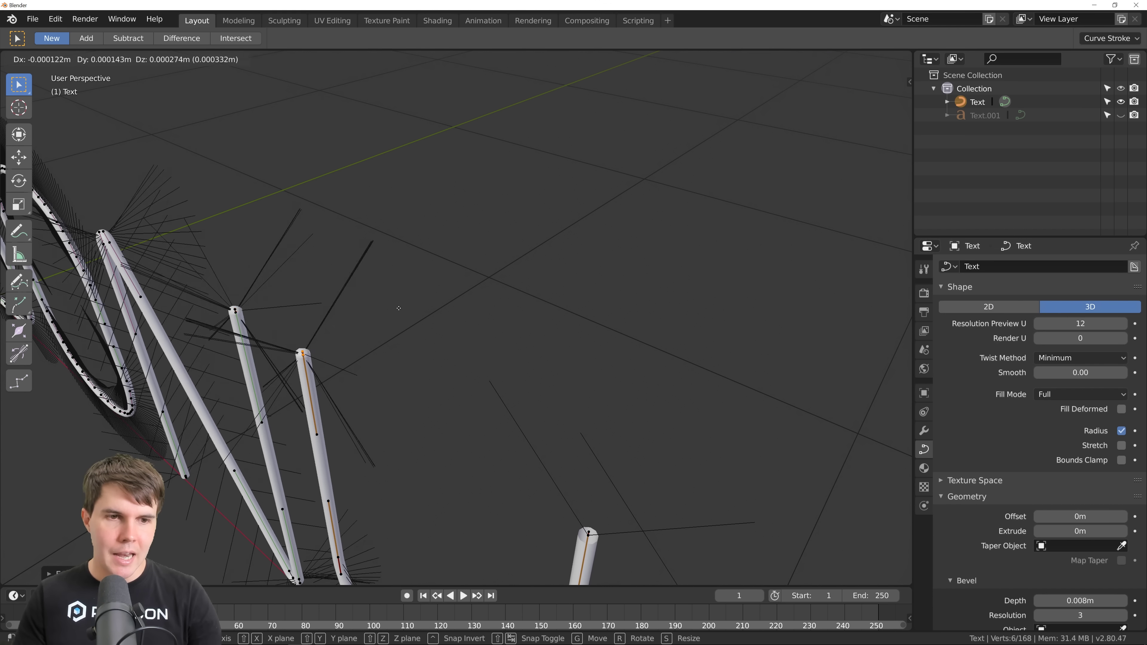
key(y)
click(443, 293)
- Turn off the display of curve normals in the Edit Mode overlays
scroll(424, 309, down, 3)
middle_drag(423, 311, 496, 258)
scroll(495, 258, up, 1)
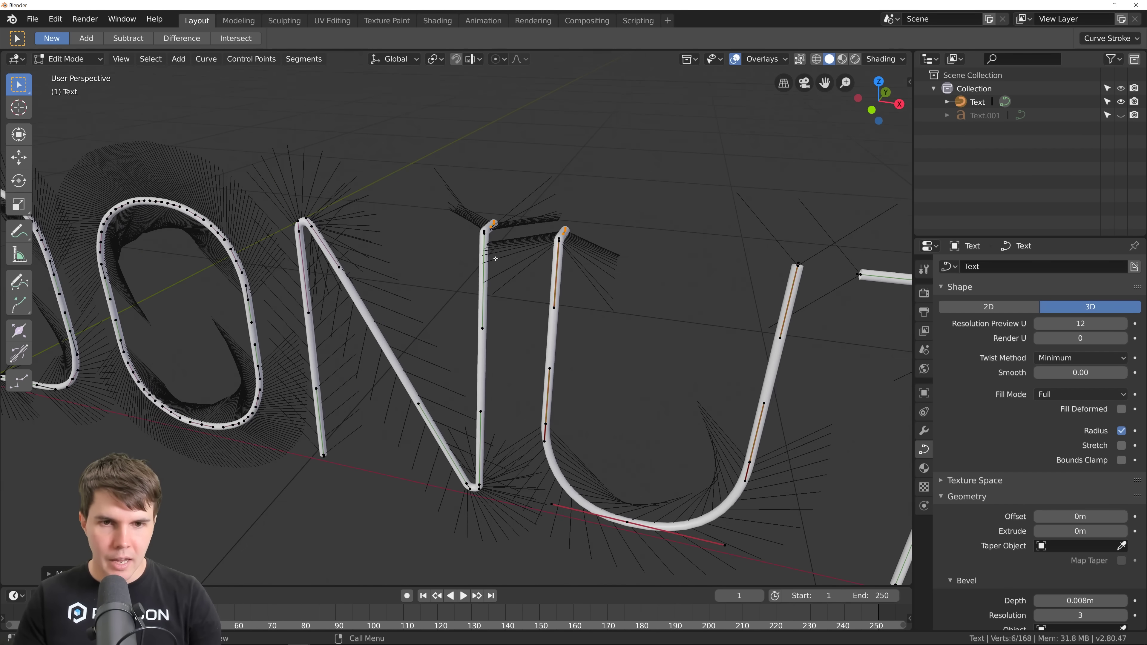
click(783, 60)
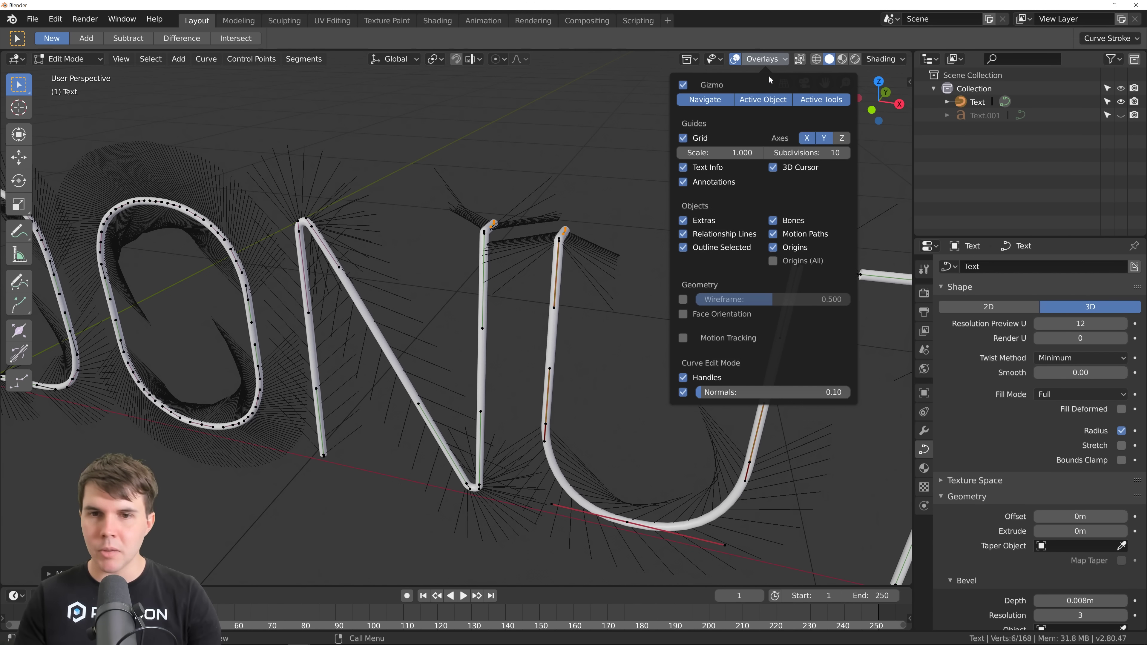
click(684, 392)
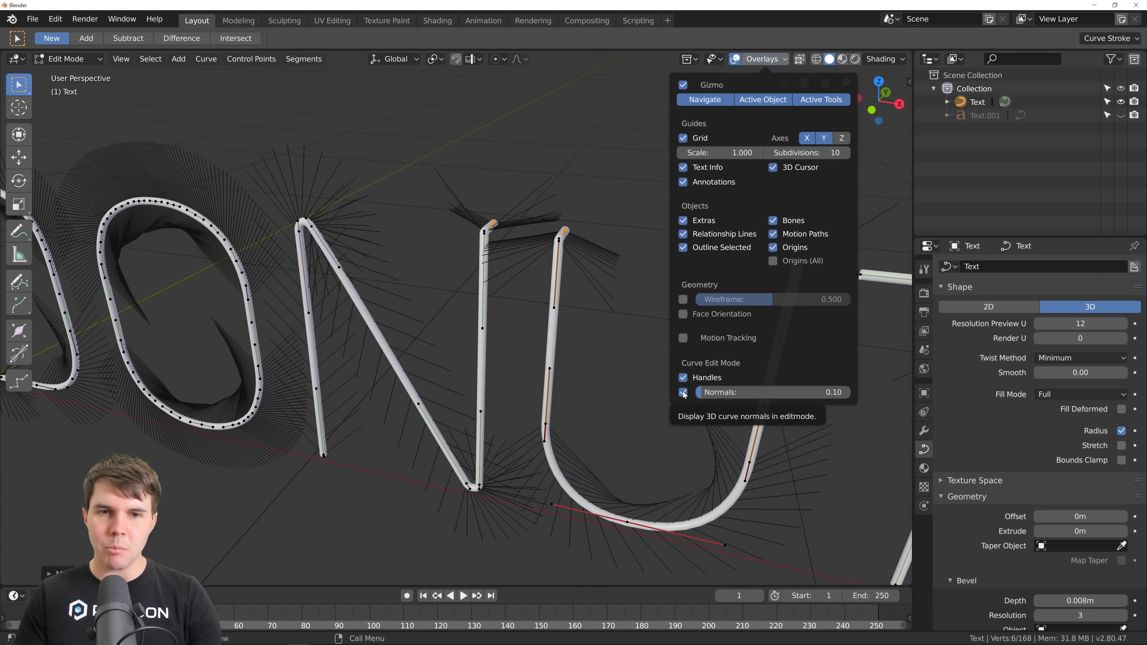
- Connect the N's and U's extruded rear ends with a curve segment and check the link between the letters
middle_drag(560, 321, 551, 327)
mouse_move(517, 342)
middle_down()
mouse_move(478, 328)
mouse_move(576, 302)
mouse_move(543, 315)
mouse_move(587, 315)
middle_up()
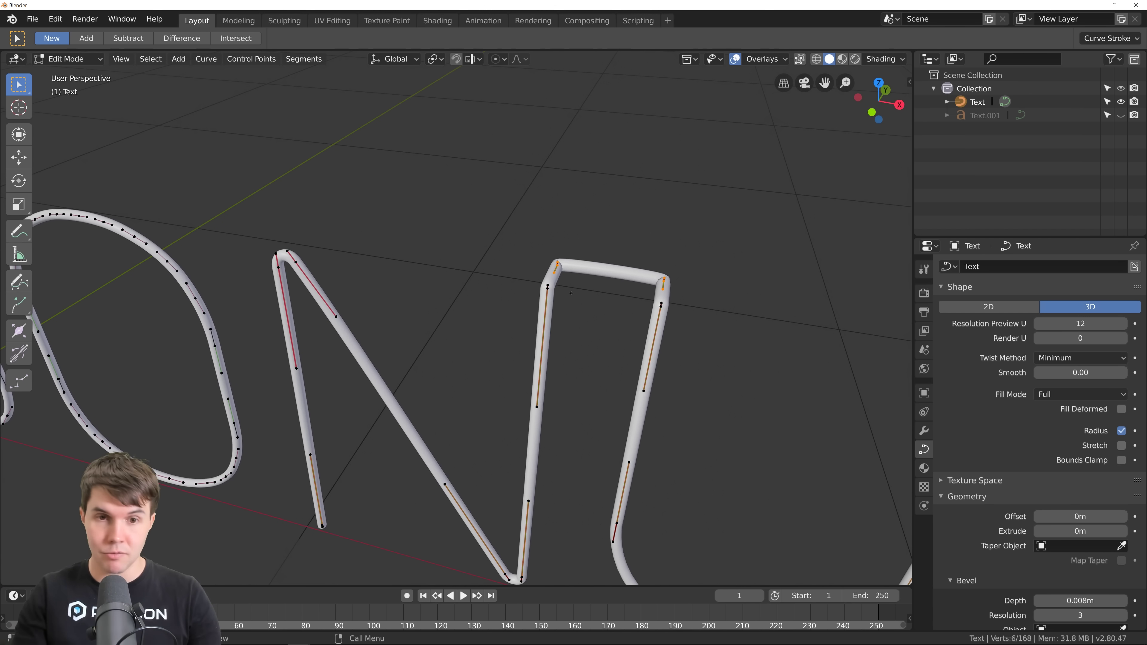
scroll(570, 292, up, 1)
scroll(571, 293, down, 2)
scroll(587, 325, up, 2)
scroll(596, 341, down, 2)
shift+middle_drag(584, 342, 560, 333)
middle_drag(496, 298, 452, 296)
scroll(386, 266, up, 1)
scroll(386, 266, down, 1)
middle_drag(388, 268, 396, 271)
- Select the remaining open ends of the N, U, T and S tubes and extrude them backward along Y
scroll(396, 271, down, 2)
shift+middle_drag(625, 386, 574, 347)
scroll(574, 347, up, 2)
shift+click(502, 285)
shift+middle_drag(833, 384, 727, 311)
shift+middle_drag(590, 369, 529, 167)
shift+middle_drag(686, 284, 544, 285)
shift+click(540, 376)
shift+middle_drag(646, 352, 384, 335)
shift+middle_drag(429, 235, 512, 336)
shift+middle_drag(498, 435, 501, 283)
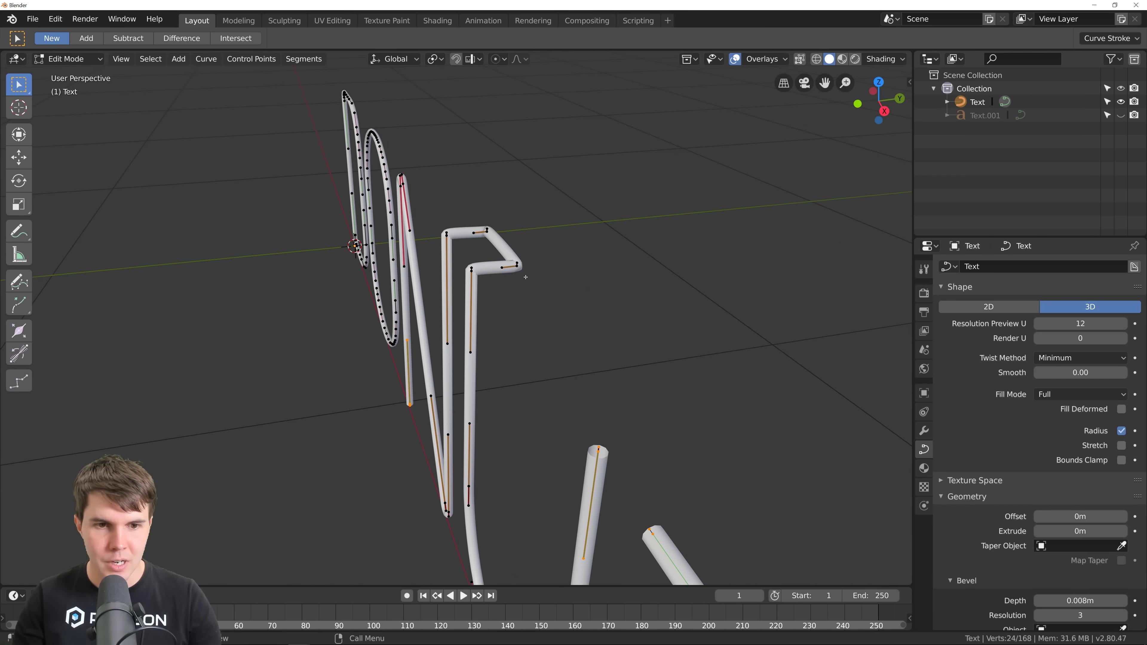
click(605, 267)
- Select the rear ends of the U's right stroke and the T crossbar's left side and join them with a segment
scroll(623, 316, down, 2)
shift+middle_drag(630, 346, 597, 311)
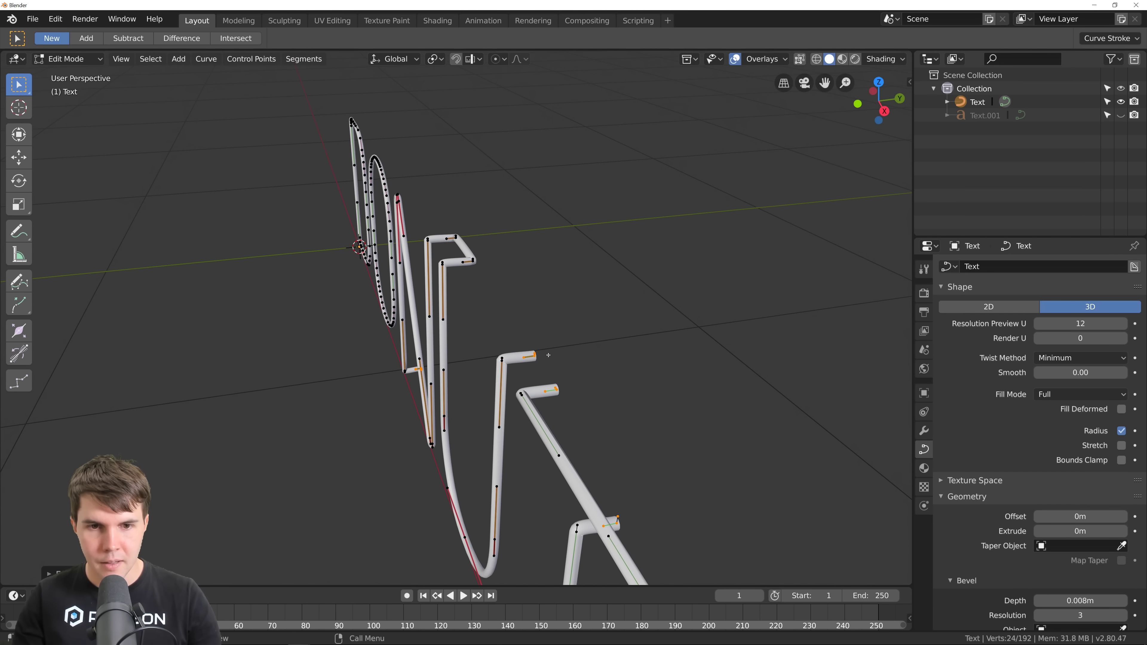
shift+click(559, 384)
middle_drag(559, 384, 576, 392)
shift+middle_drag(686, 390, 632, 316)
key(f)
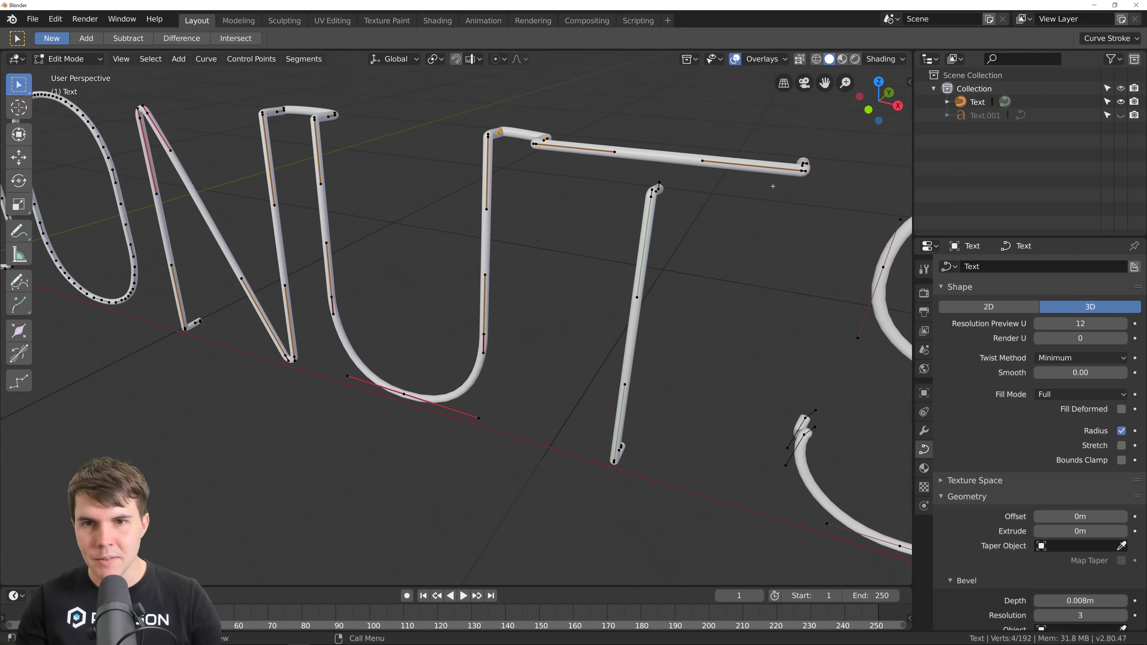
- Try to connect the rear right end of the T's crossbar directly to the rear top end of its stem
key(KP_1)
key(KP_Decimal)
scroll(584, 335, down, 12)
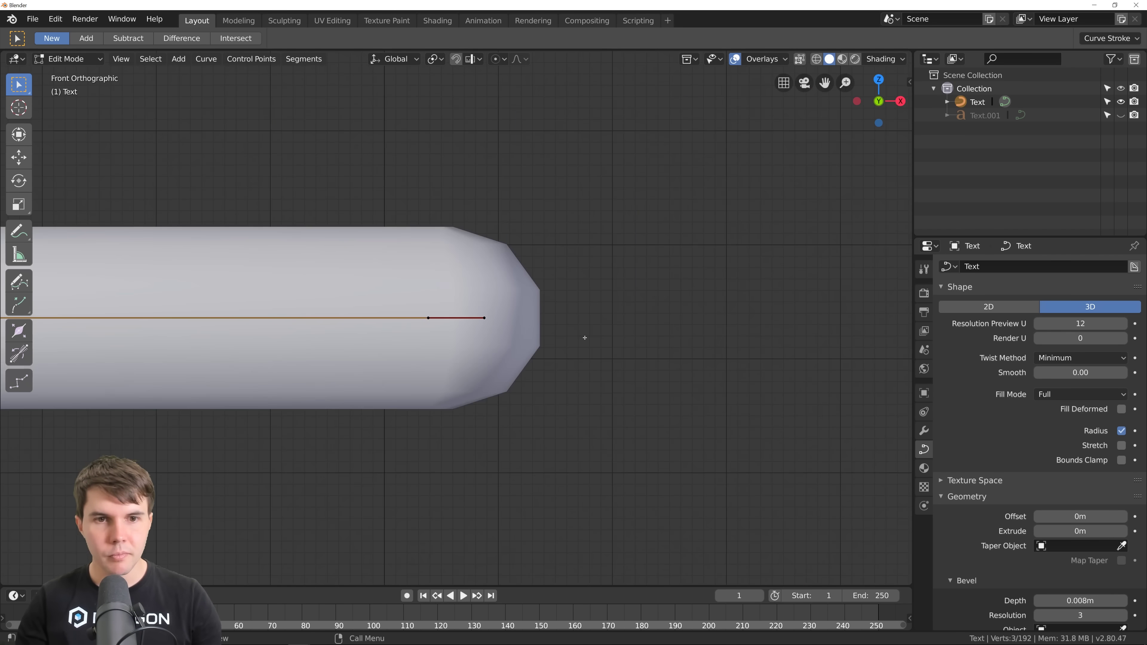
shift+middle_drag(480, 368, 781, 227)
shift+middle_drag(633, 256, 686, 234)
scroll(681, 223, down, 2)
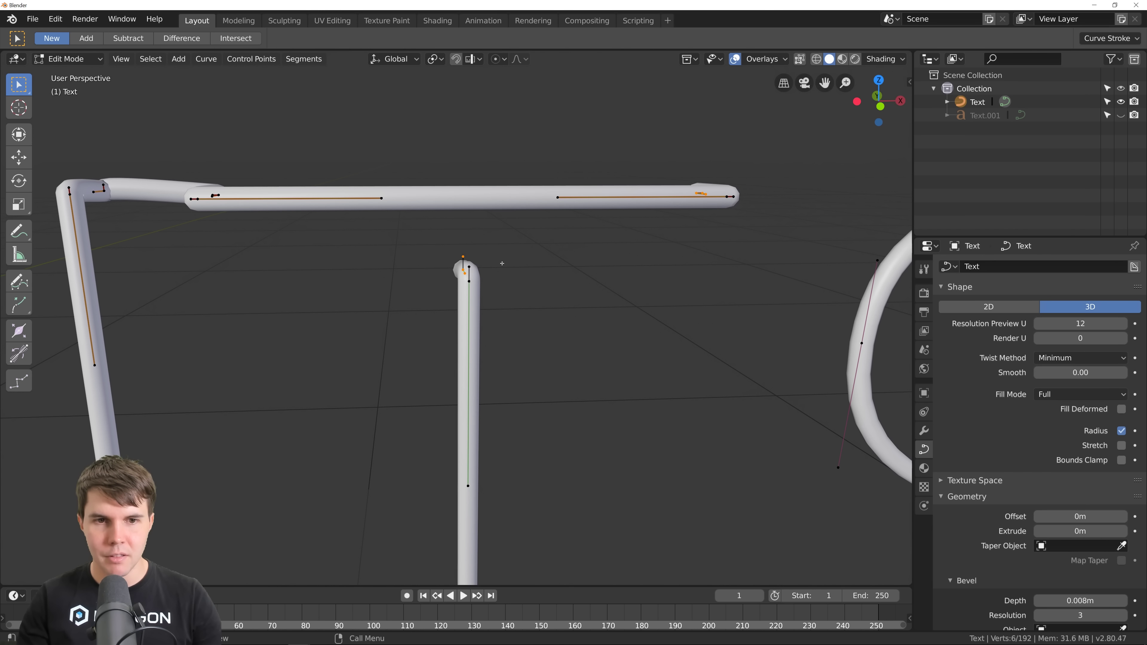
scroll(486, 265, down, 6)
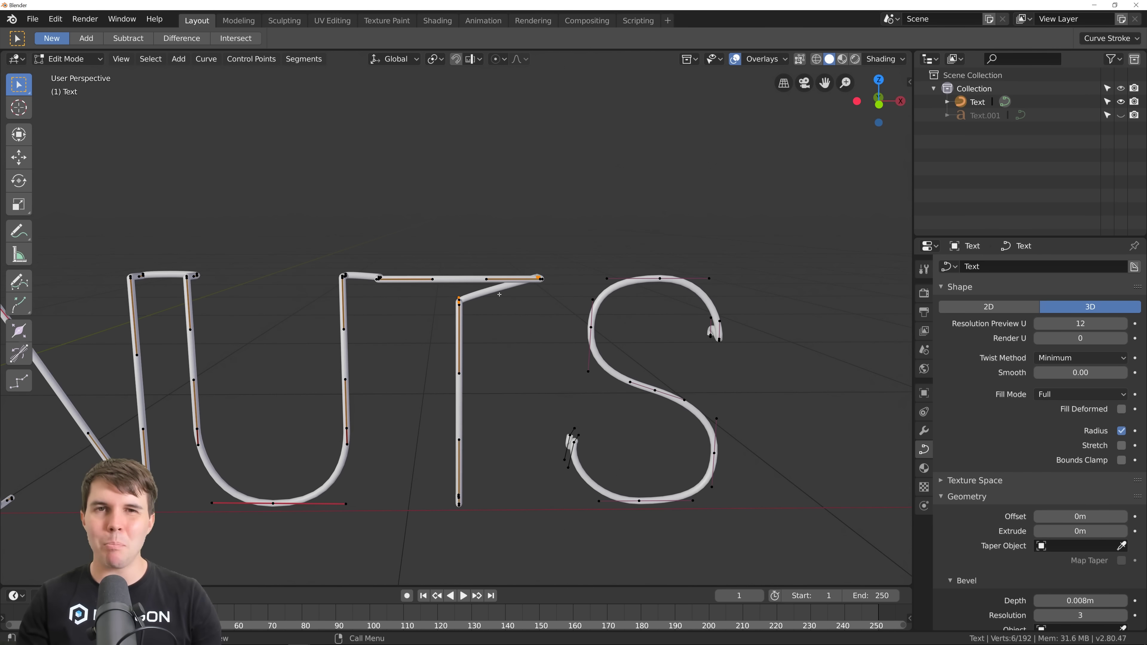
scroll(499, 295, down, 4)
scroll(493, 323, up, 2)
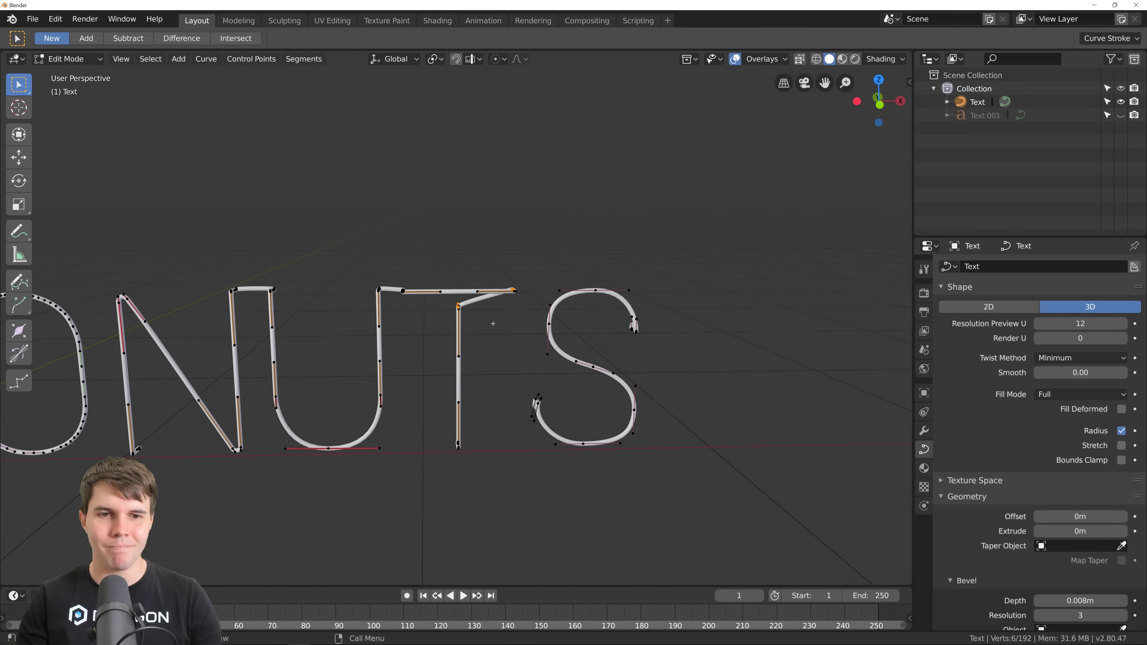
scroll(493, 324, up, 2)
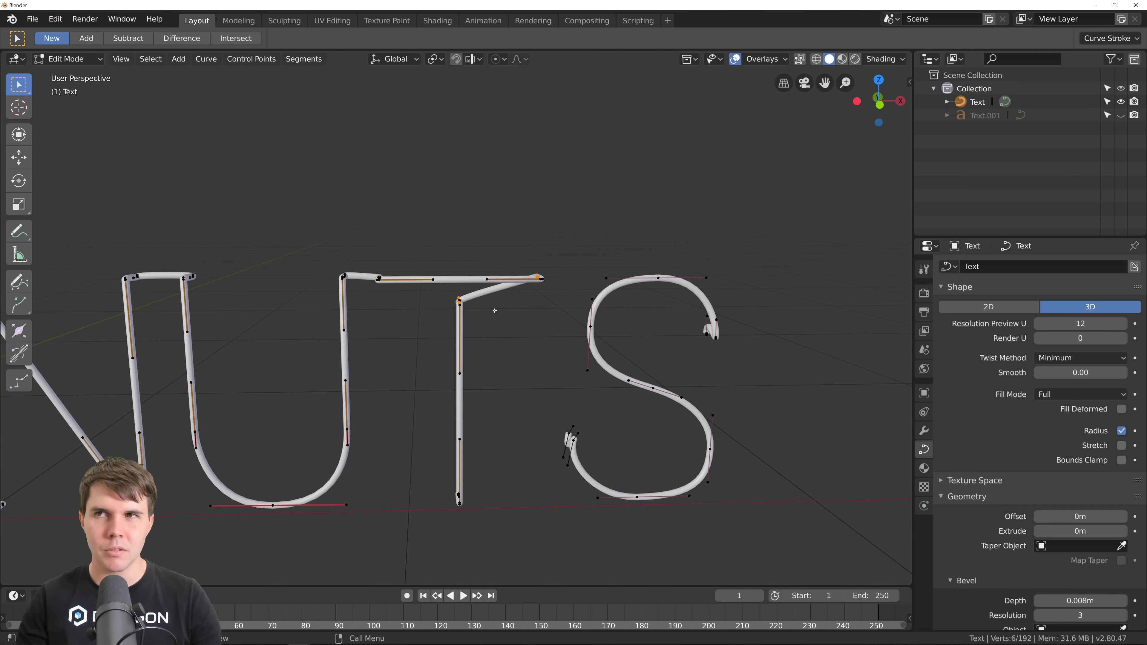
scroll(495, 311, up, 3)
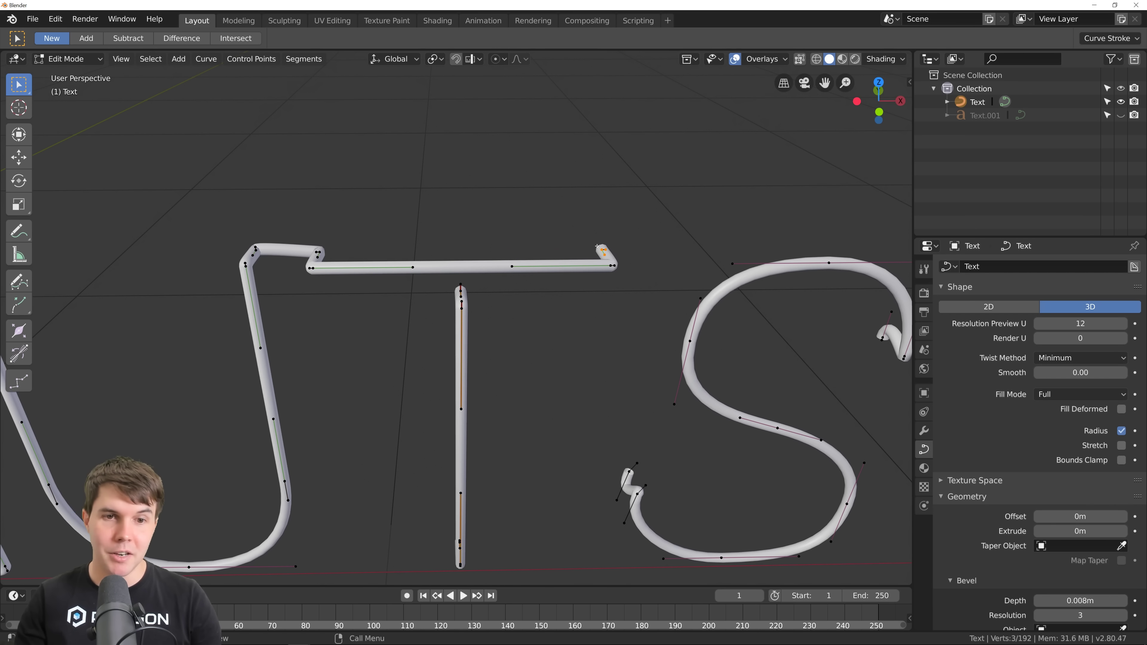
- Extrude the T crossbar's rear right end along X to above the stem and join it to the stem's rear top end
key(e)
key(x)
middle_drag(461, 266, 456, 305)
- Inspect the linked tubes of the letters in Object Mode and return to Edit Mode
key(Tab)
scroll(521, 282, down, 2)
scroll(458, 302, down, 1)
shift+middle_drag(555, 330, 509, 314)
scroll(510, 325, up, 1)
scroll(511, 353, down, 1)
shift+middle_drag(511, 354, 508, 313)
scroll(508, 313, up, 1)
key(Tab)
scroll(452, 361, up, 2)
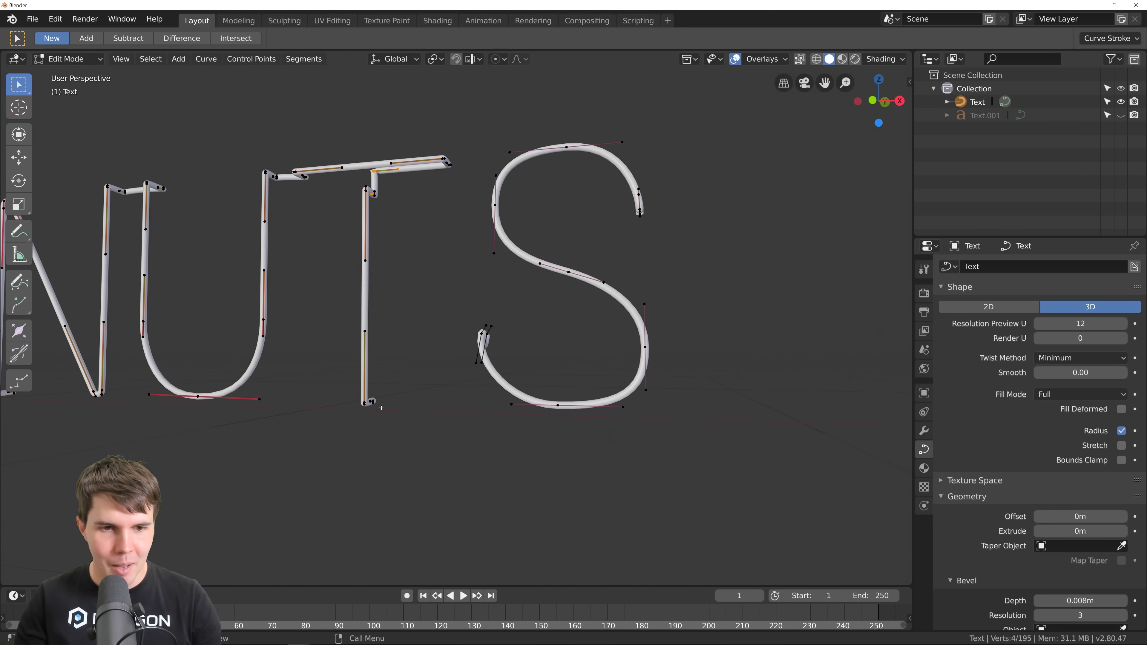
- Join the rear bottom end of the T's stem to the rear end of the S and check the linked letters in Object Mode
middle_drag(410, 388, 504, 345)
mouse_move(583, 361)
middle_down()
mouse_move(553, 376)
mouse_move(596, 362)
middle_up()
key(f)
key(Tab)
scroll(587, 362, down, 2)
shift+middle_drag(551, 362, 576, 302)
scroll(592, 293, down, 2)
shift+middle_drag(364, 236, 581, 245)
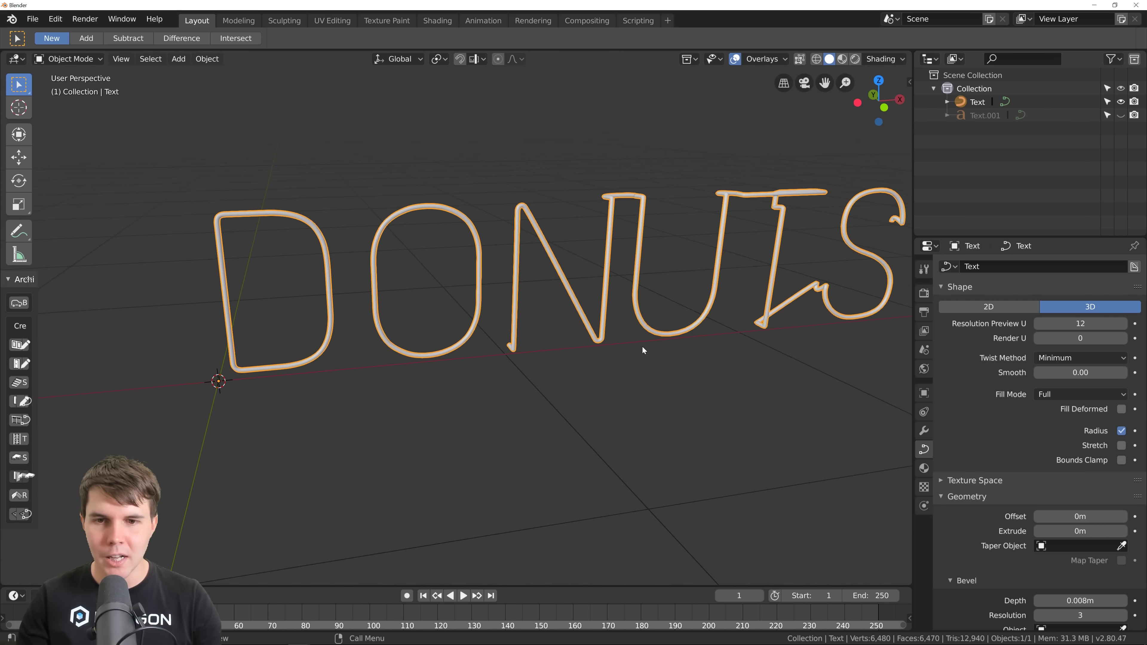
- Open the D at its bottom-left corner and extrude the bottom stroke's end backward along Y and across behind the D to the O
scroll(497, 352, up, 5)
key(Tab)
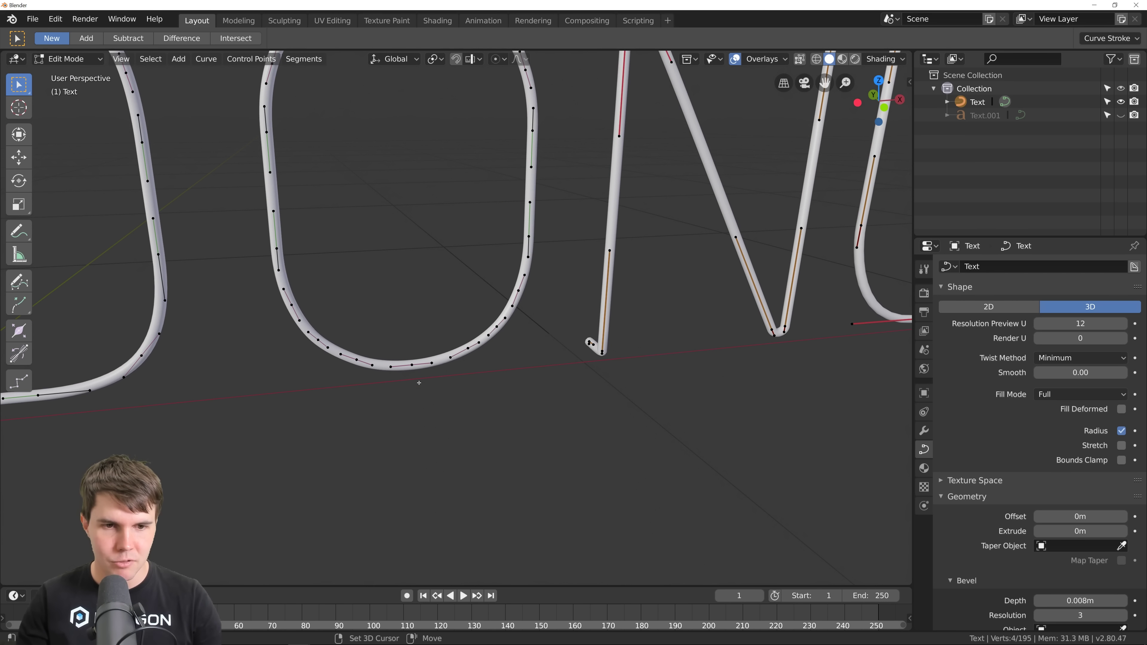
scroll(439, 370, down, 3)
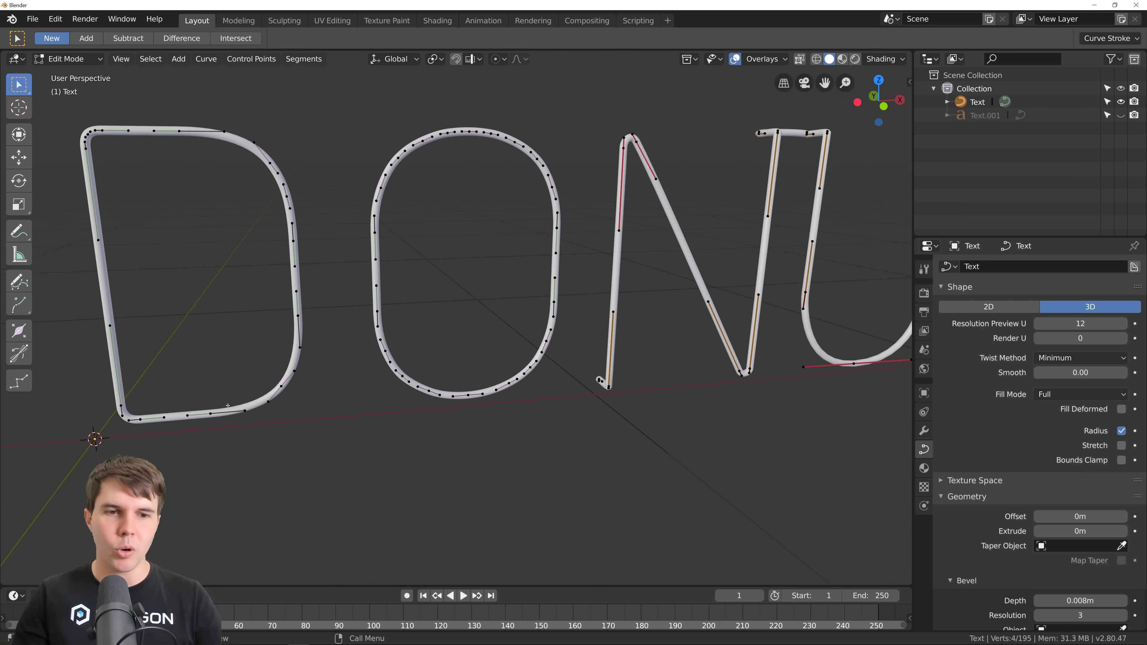
scroll(251, 397, down, 2)
shift+middle_drag(252, 397, 326, 370)
scroll(327, 370, up, 4)
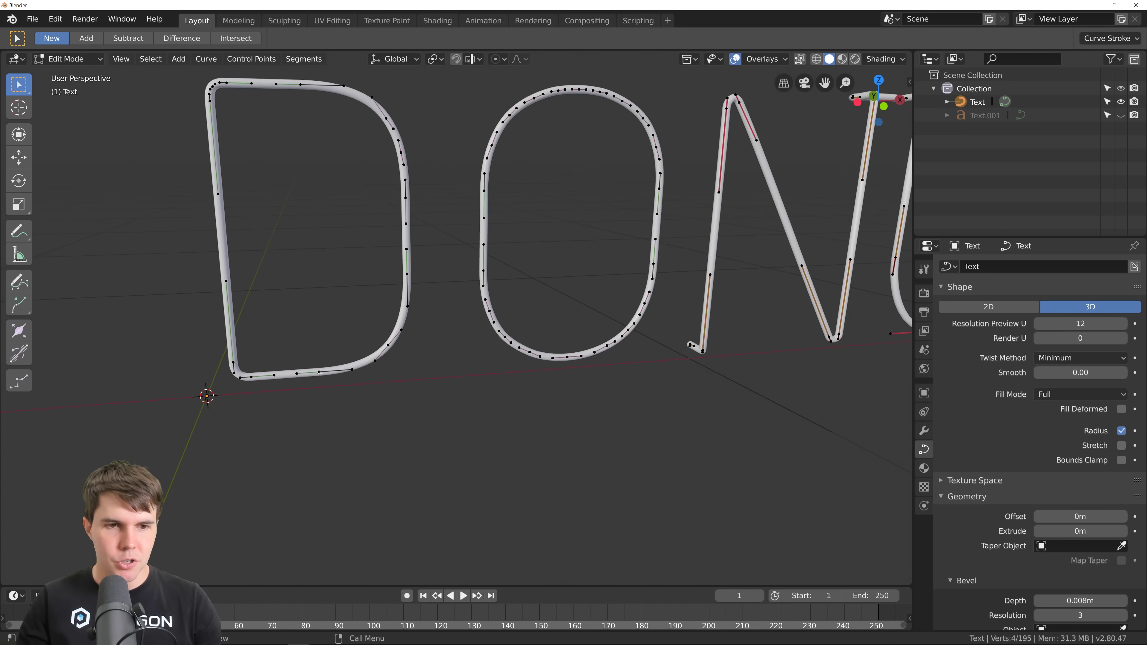
shift+middle_drag(185, 408, 258, 398)
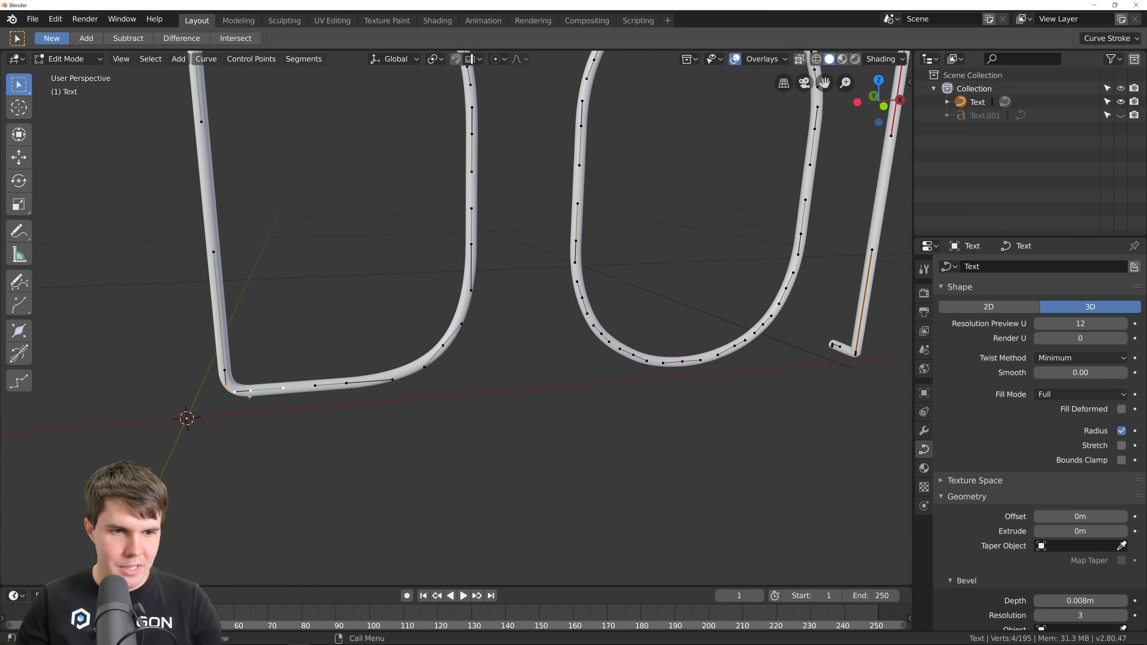
click(250, 397)
middle_drag(258, 392, 374, 274)
scroll(248, 415, down, 4)
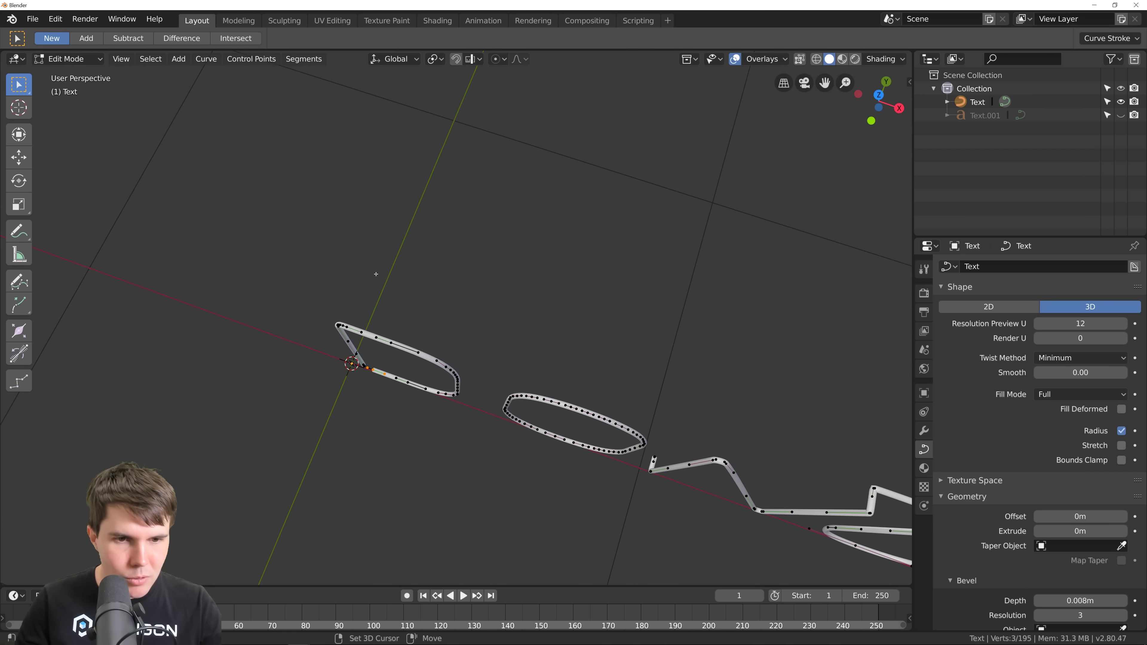
key(KP_Decimal)
key(e)
key(y)
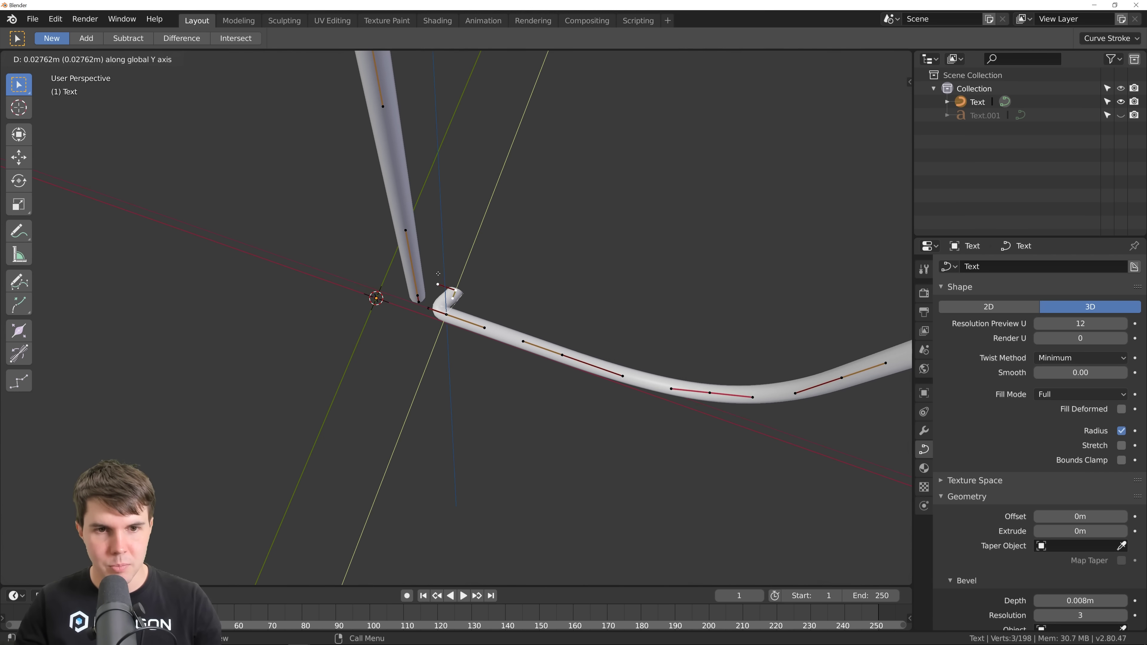
scroll(450, 257, down, 3)
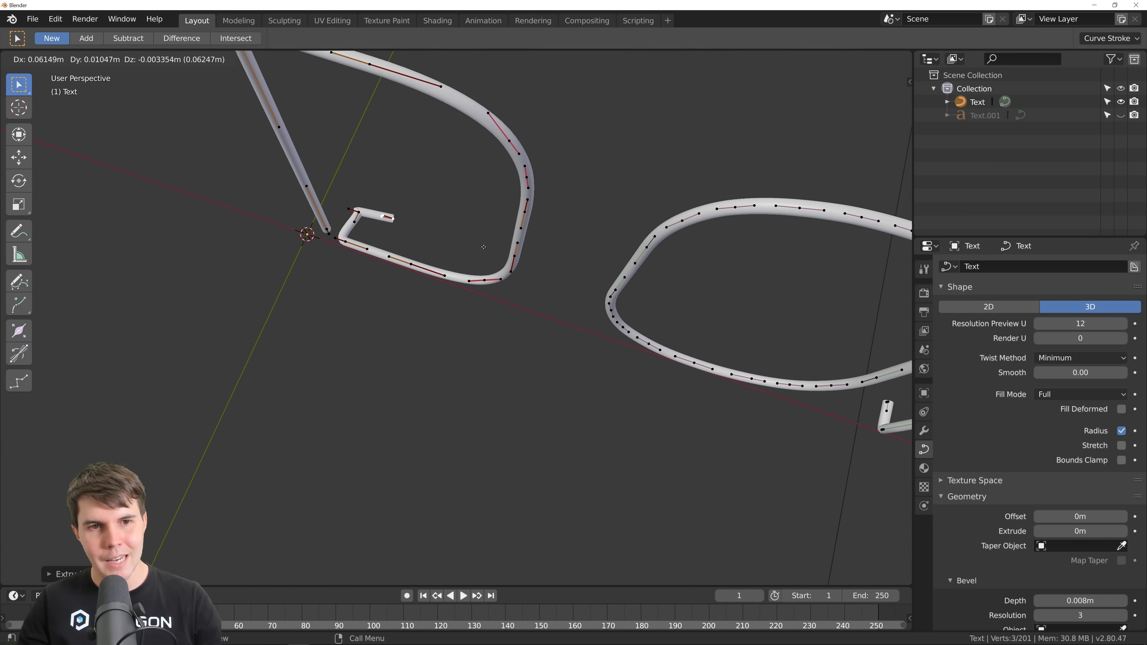
click(762, 330)
- Open the O's loop at the bottom by deleting a control point and the adjoining segment
shift+middle_drag(748, 332, 504, 314)
scroll(612, 266, up, 3)
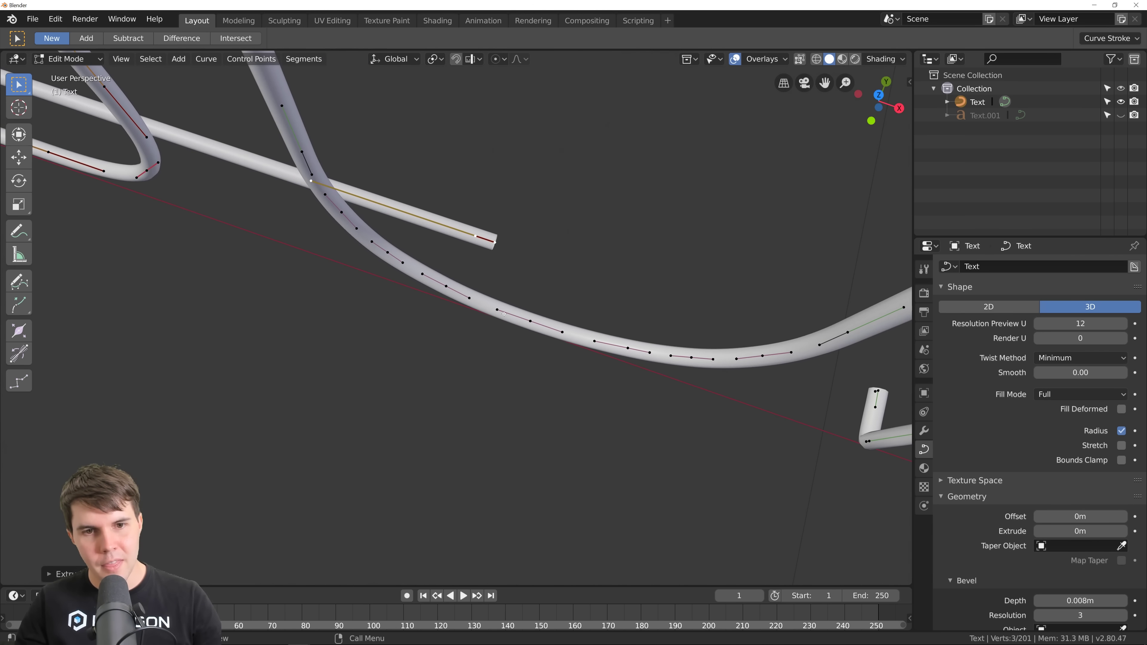
click(543, 315)
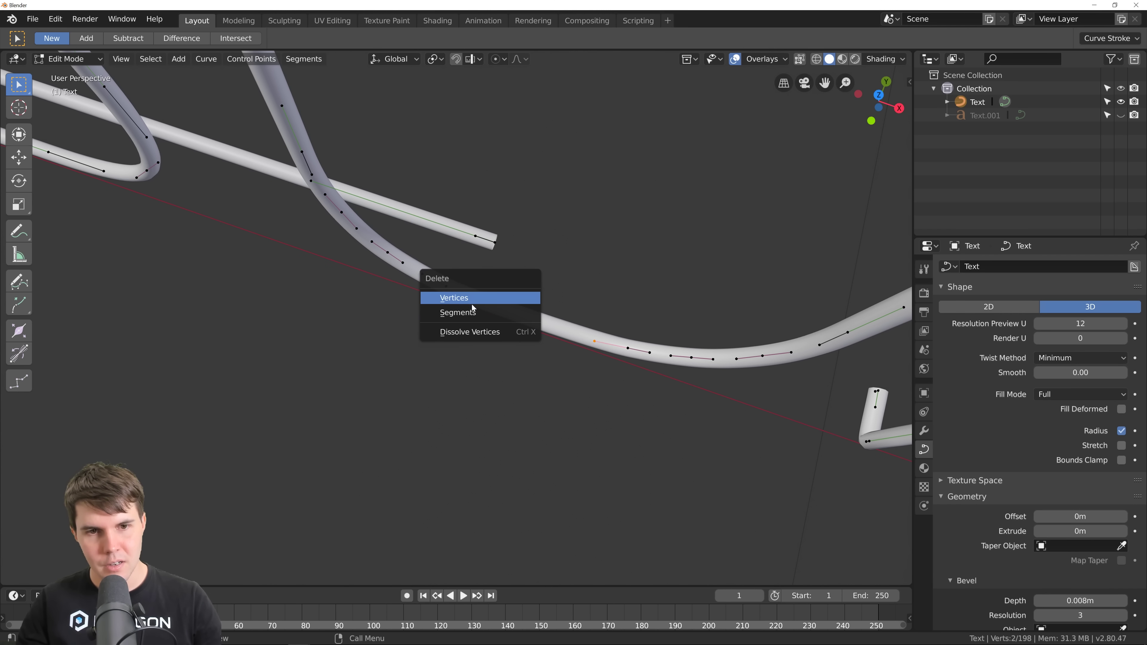
click(473, 311)
- Move and rotate the O's left open end in front view so it curves down toward the baseline
key(KP_1)
scroll(452, 281, down, 2)
shift+middle_drag(467, 273, 451, 277)
scroll(454, 275, up, 4)
key(g)
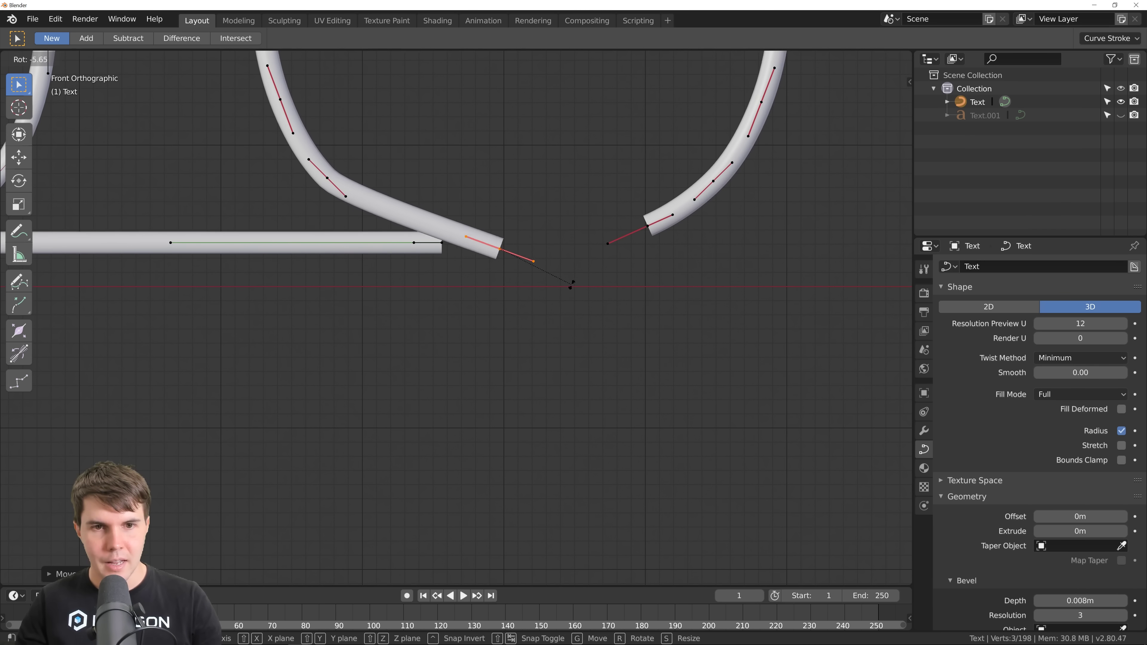
click(593, 253)
key(g)
click(590, 251)
- Run the O's left open end backward to the tube coming from the D, join them and remove the surplus control point
middle_drag(543, 253, 524, 269)
key(g)
key(y)
click(566, 237)
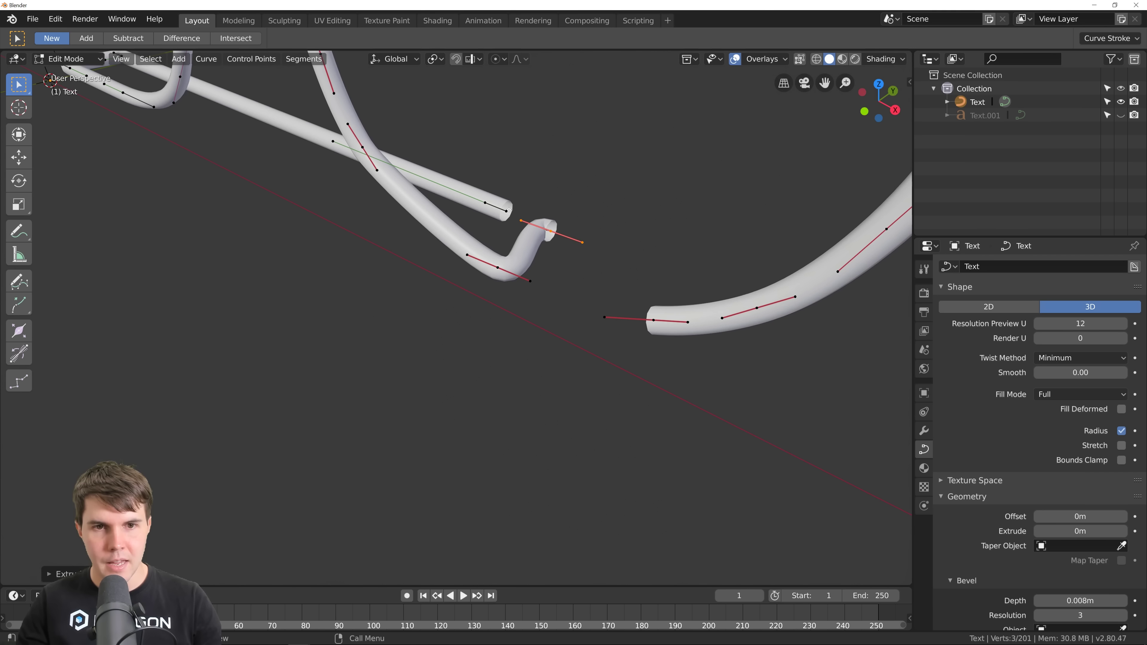
middle_drag(519, 225, 533, 259)
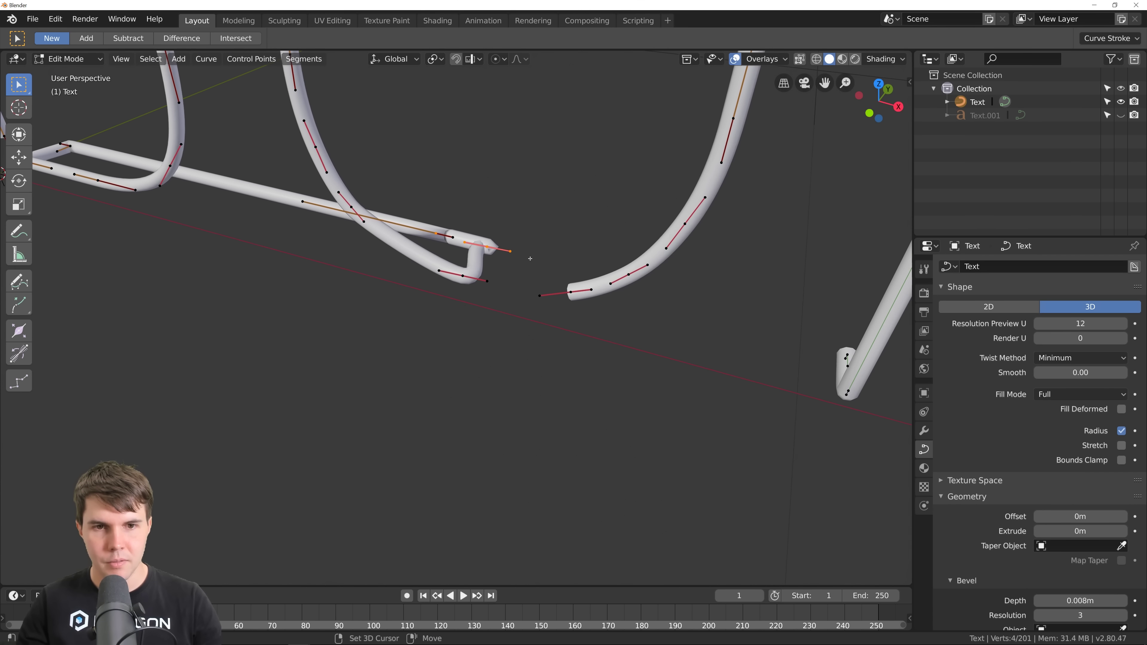
click(511, 232)
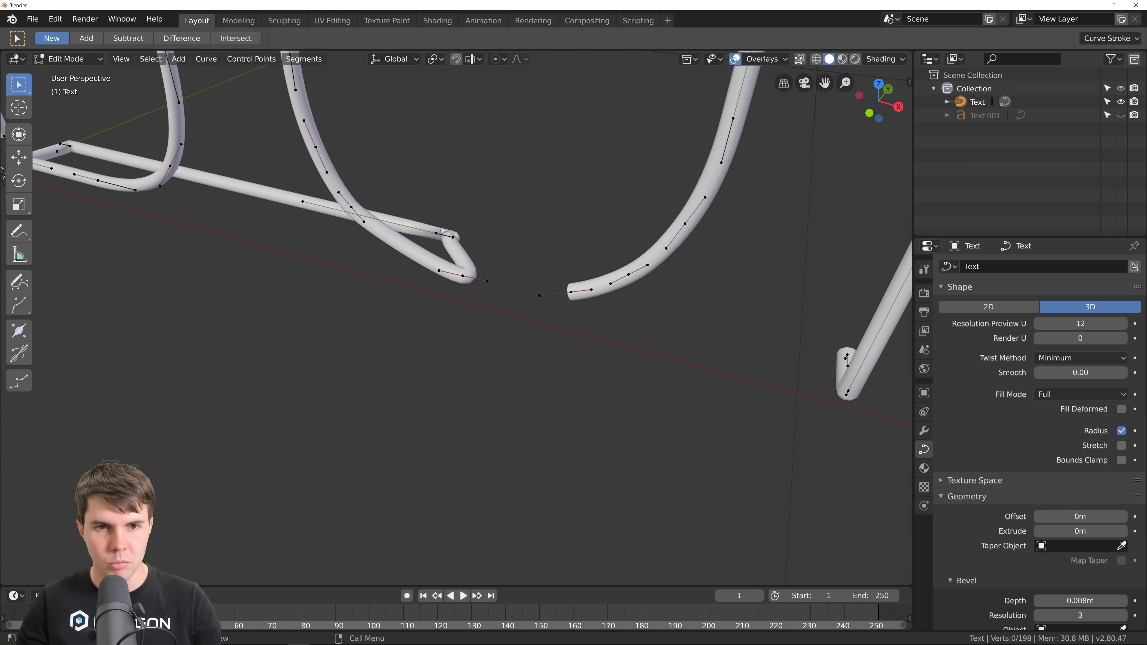
- Set the handles of the D tube's rear point at the O to Aligned, lengthen them and shift the point along X to round the bend
click(448, 234)
key(v)
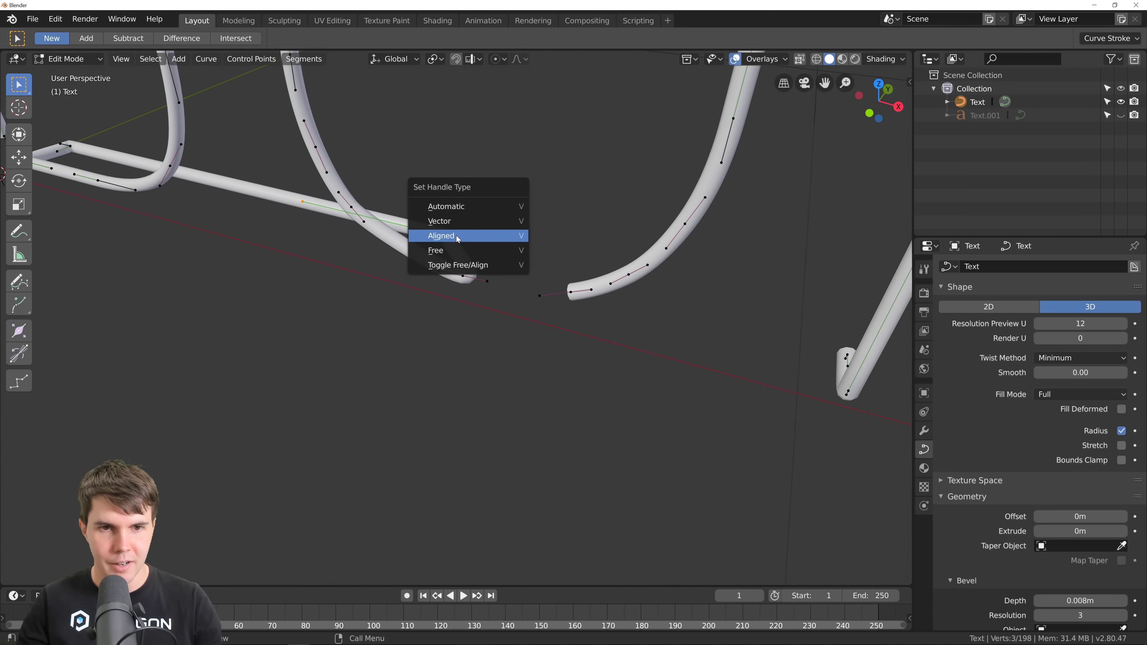
click(457, 237)
middle_drag(502, 259, 545, 287)
key(s)
right_click(573, 274)
key(g)
key(x)
click(492, 240)
- Extrude the O's right open end backward along Y and rotate the new point about Z to form a rounded hook
scroll(492, 240, down, 2)
middle_drag(492, 253, 537, 287)
scroll(486, 254, up, 2)
key(e)
key(y)
click(517, 301)
scroll(601, 309, up, 2)
key(r)
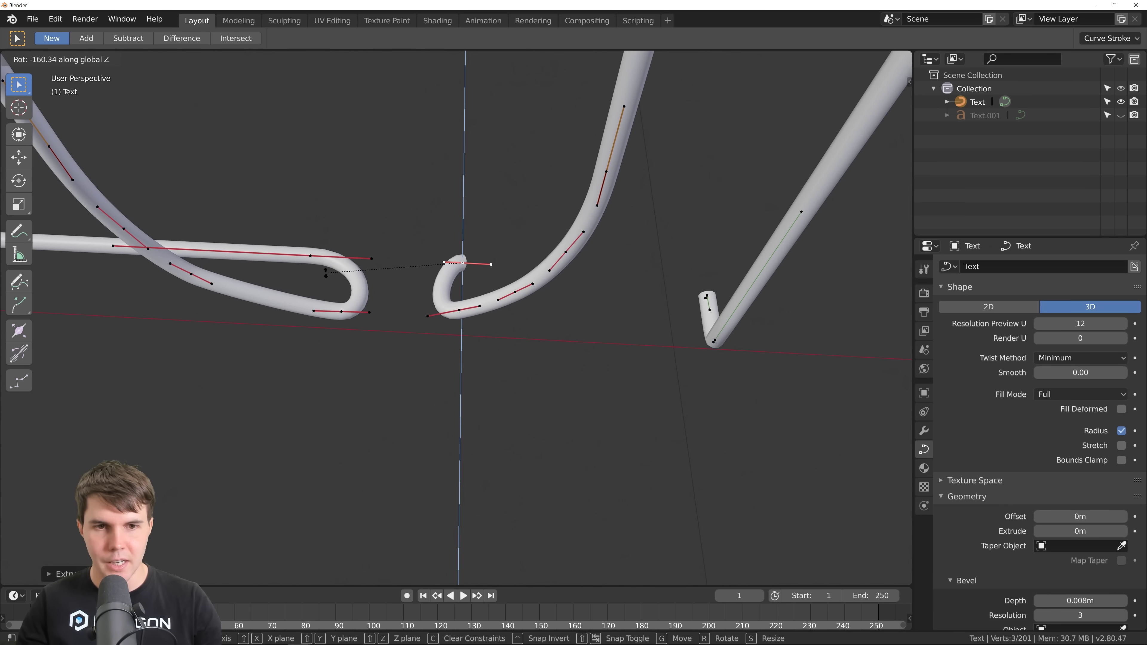
click(330, 277)
- Join the O's rear right end to the rear bottom-left end of the N with a segment
middle_drag(329, 276, 361, 262)
middle_drag(464, 266, 675, 273)
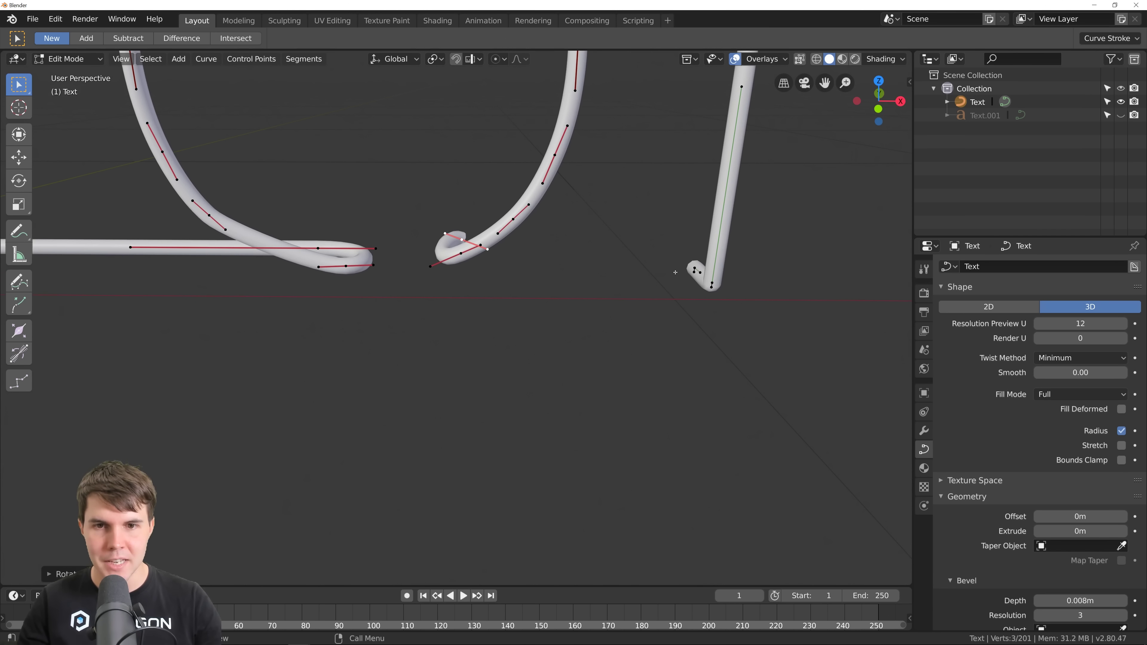
scroll(549, 289, down, 8)
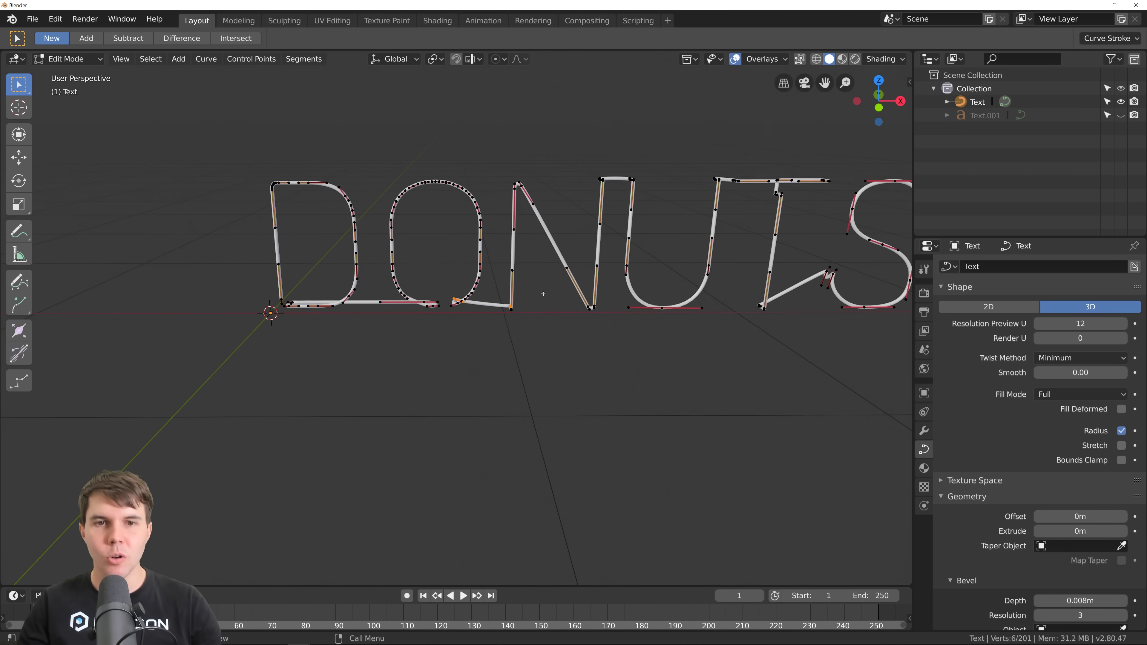
scroll(545, 297, up, 10)
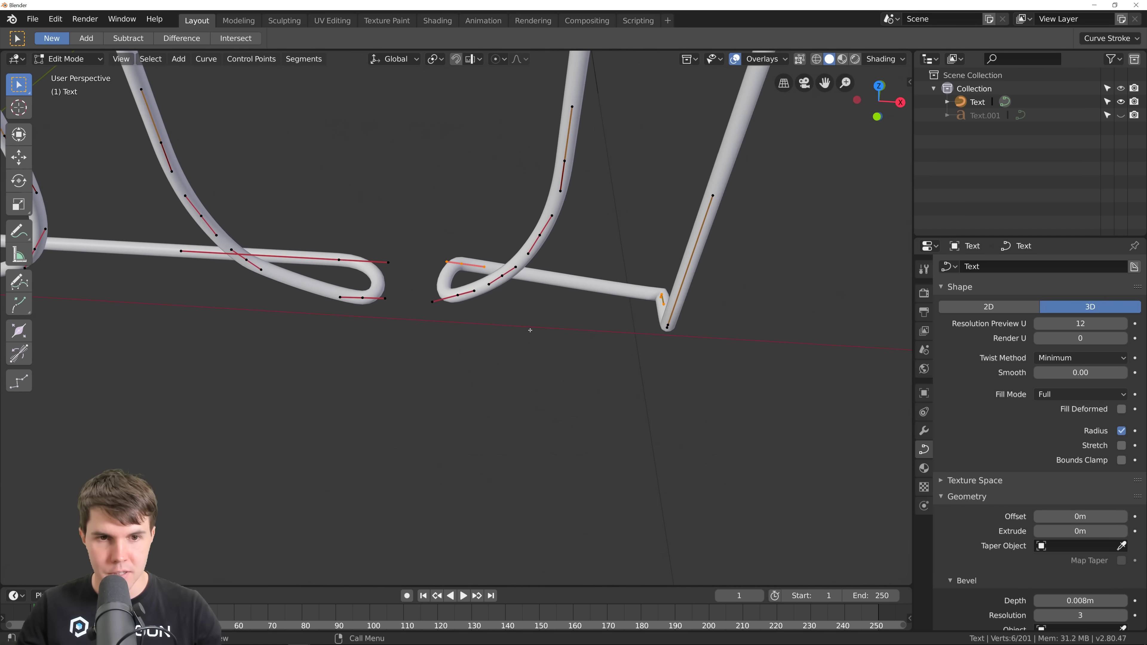
- Examine the new tube links between the bottoms of the D, O and N from the front and at an angle
scroll(530, 332, up, 1)
mouse_move(530, 328)
middle_down()
mouse_move(530, 299)
mouse_move(525, 334)
middle_up()
key(KP_1)
scroll(525, 325, down, 2)
scroll(519, 298, up, 3)
mouse_move(508, 276)
middle_down()
mouse_move(524, 292)
mouse_move(561, 294)
mouse_move(511, 289)
middle_up()
shift+middle_drag(482, 283, 426, 298)
scroll(426, 298, down, 2)
scroll(426, 298, up, 1)
scroll(426, 298, down, 6)
scroll(549, 299, up, 4)
scroll(550, 299, up, 1)
- Set the handles of the N's rear bottom-left corner point to Aligned, then rotate and enlarge them
middle_drag(550, 299, 524, 337)
scroll(519, 321, up, 1)
scroll(521, 338, up, 2)
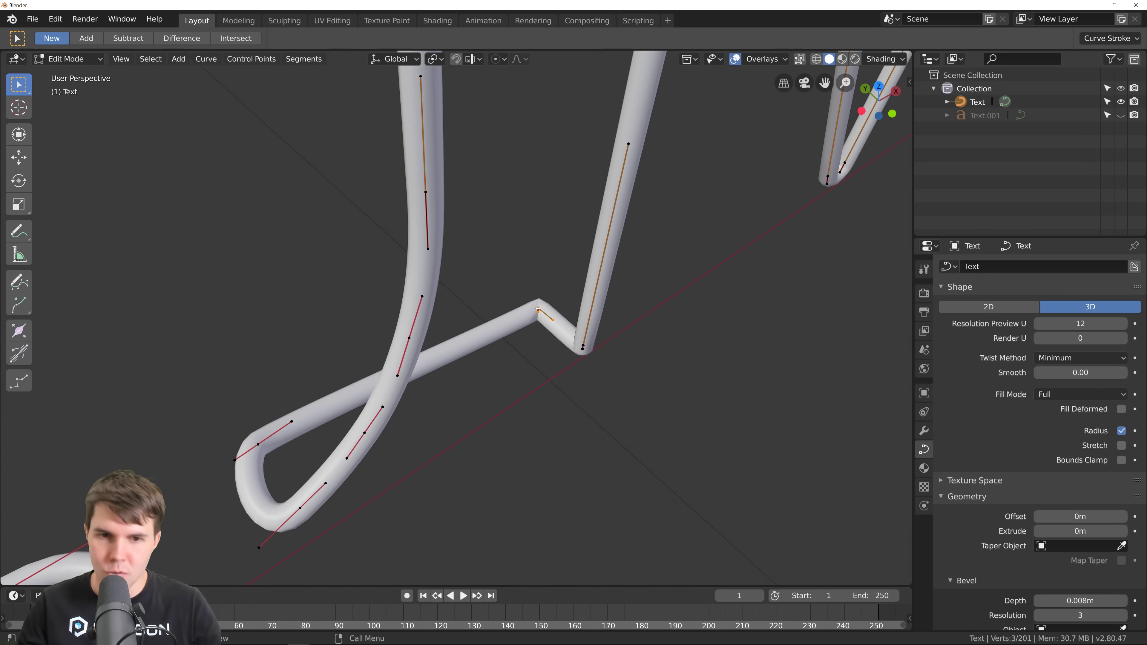
key(v)
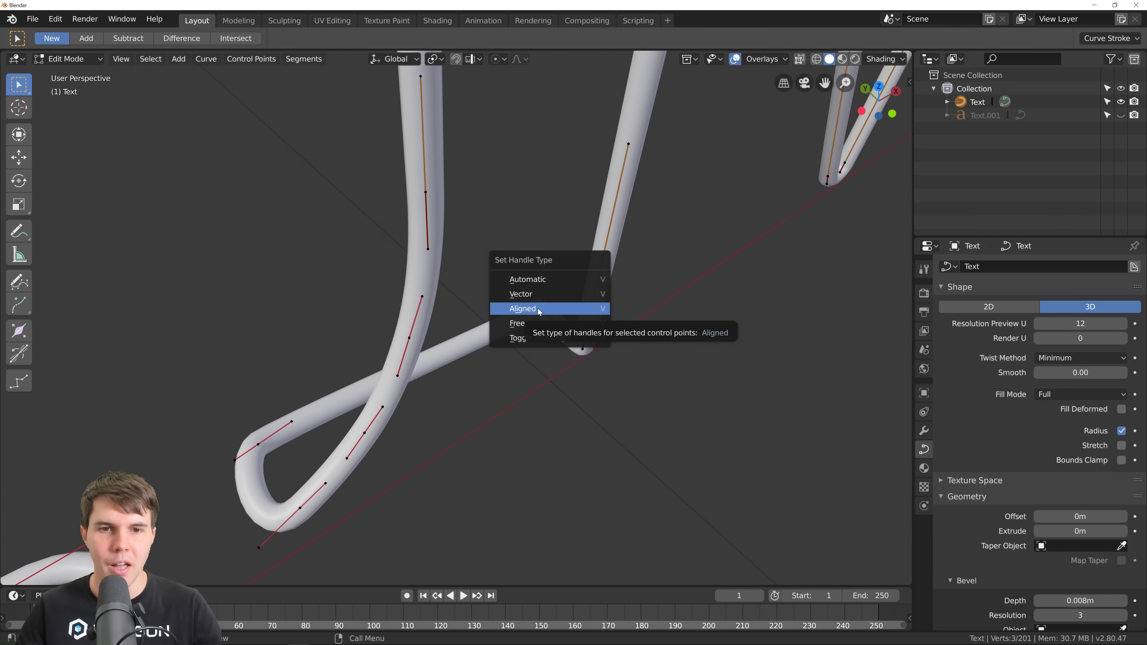
click(540, 309)
middle_drag(540, 309, 545, 318)
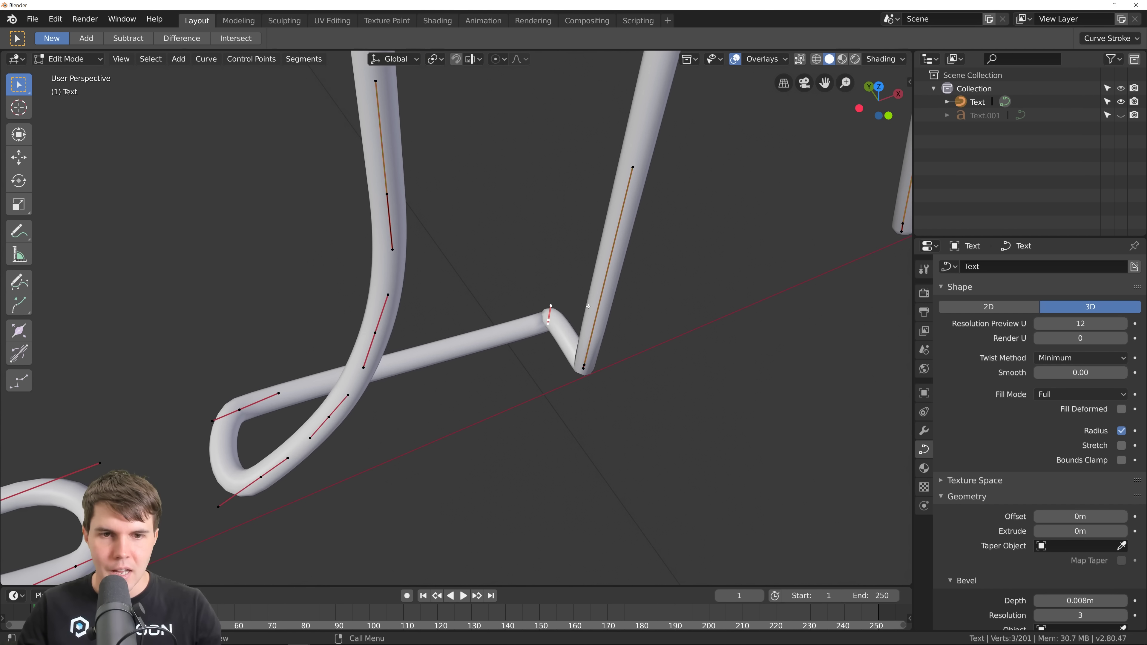
key(r)
click(539, 367)
key(s)
click(625, 322)
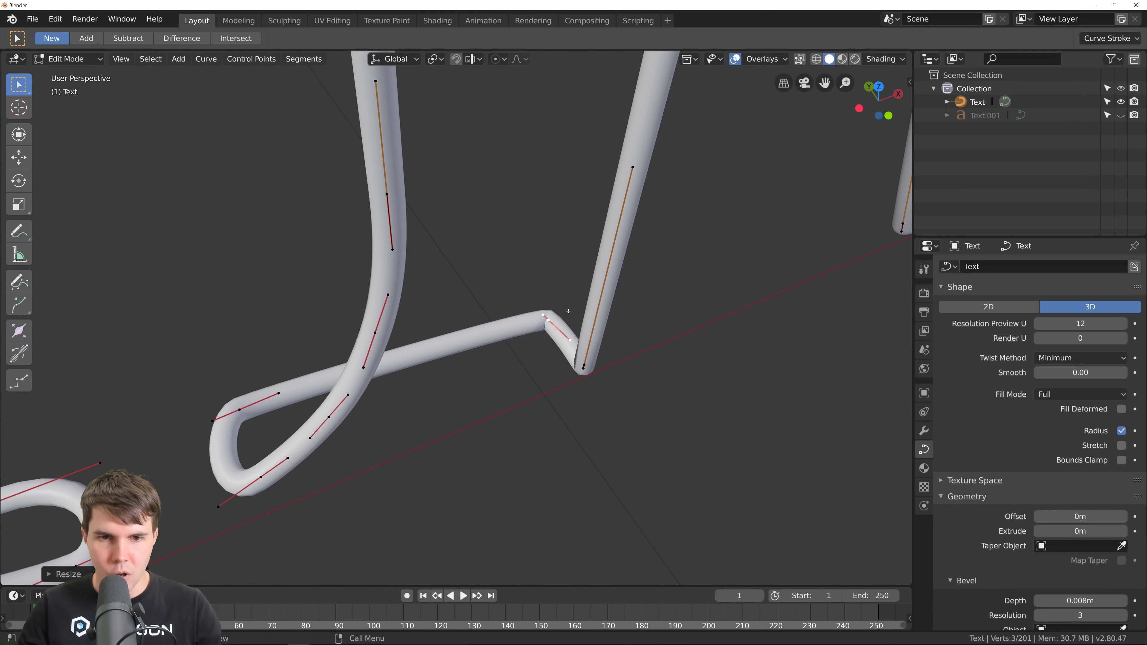
- Reposition the handle of the N's rear corner and slide its control point along X to soften the bend
click(539, 316)
key(g)
click(496, 313)
click(548, 319)
key(g)
key(x)
click(529, 337)
- Raise the control point at the bottom of the N's left stroke and pull its lower handle down to curve into the link
mouse_move(530, 384)
middle_down()
mouse_move(610, 358)
mouse_move(535, 361)
mouse_move(558, 351)
mouse_move(526, 377)
middle_up()
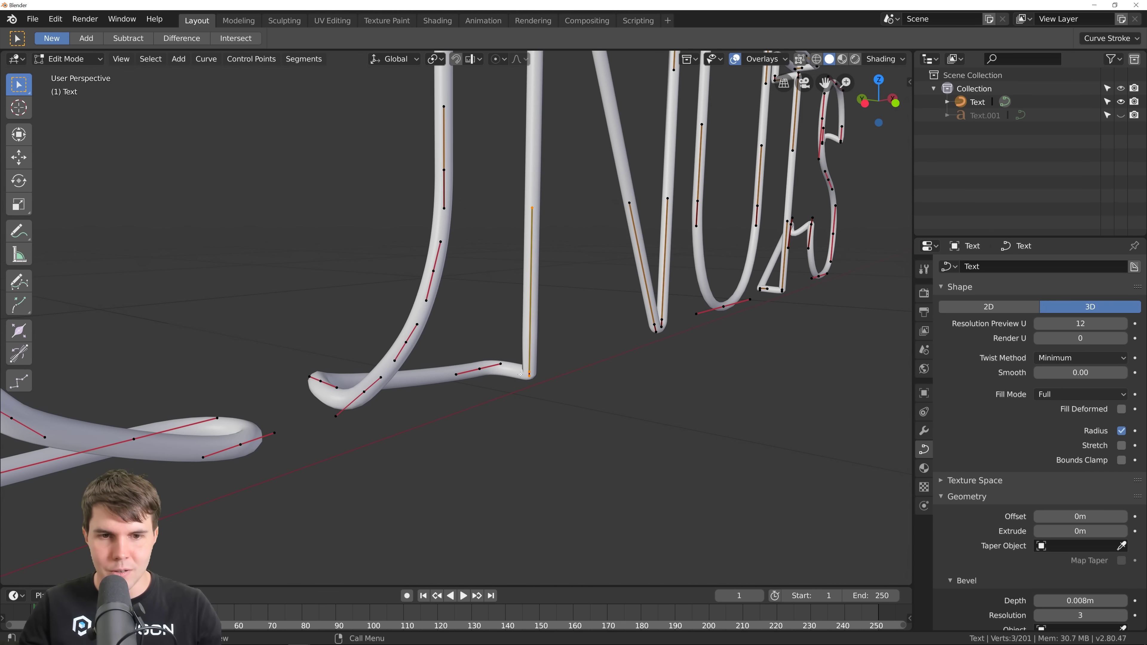
middle_drag(524, 372, 439, 392)
key(g)
click(445, 334)
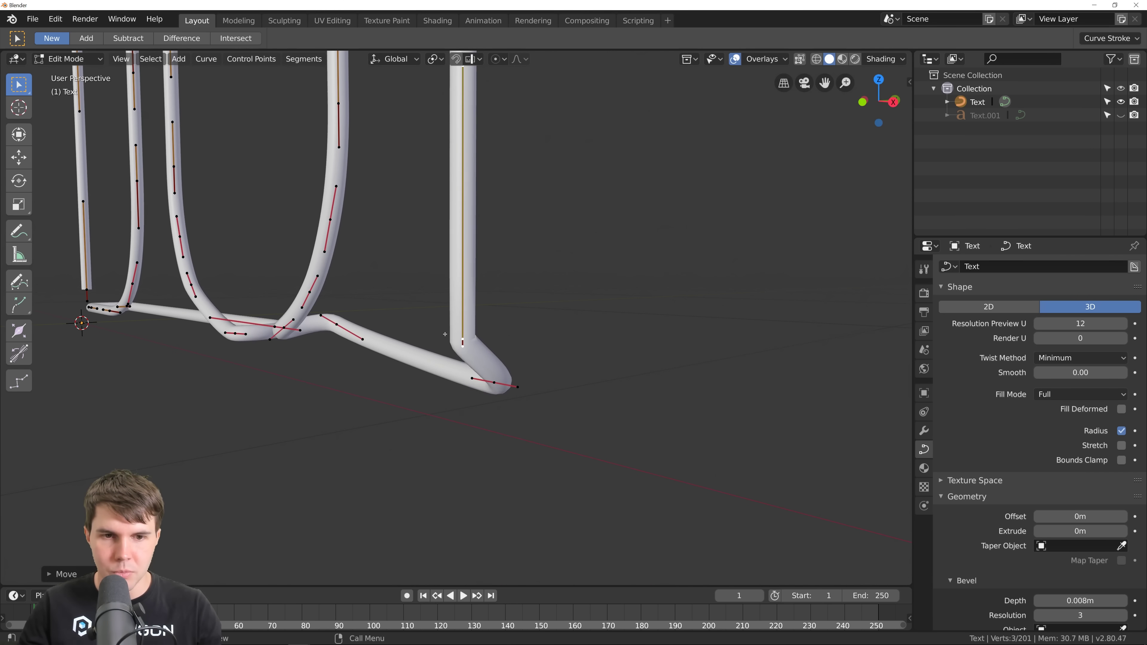
key(g)
click(463, 328)
click(463, 338)
key(g)
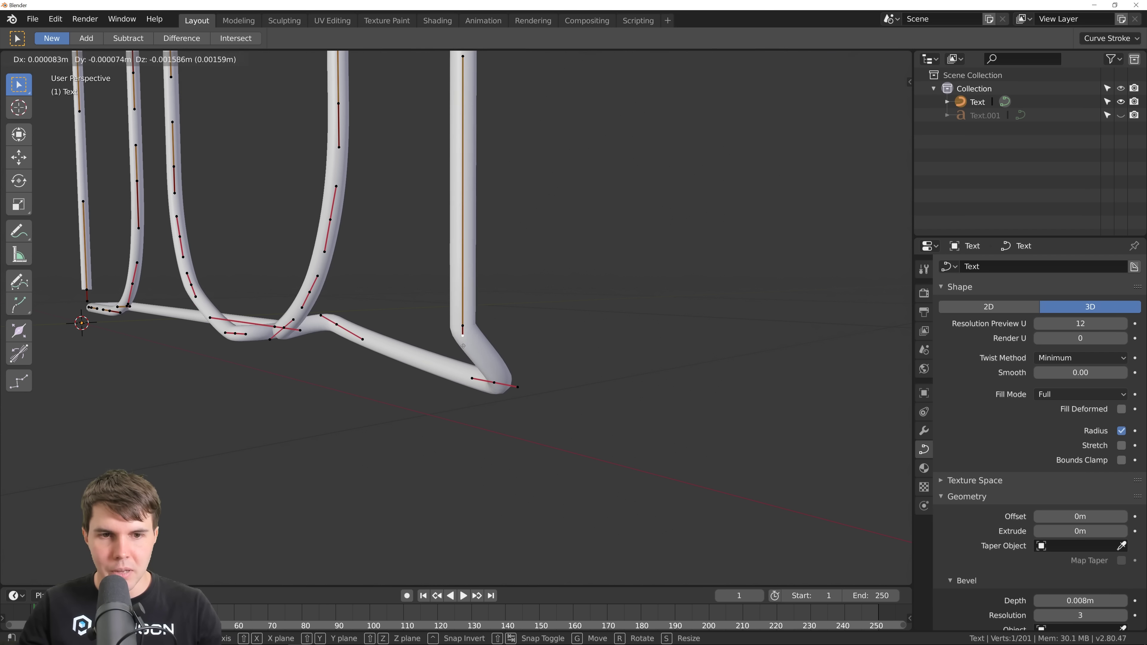
click(464, 404)
- Remove the extra control points from the O's lower-left curve and pull the remaining left-side handle down along Z
key(Tab)
middle_drag(465, 403, 519, 397)
scroll(420, 362, down, 3)
shift+middle_drag(314, 329, 444, 318)
middle_drag(444, 319, 502, 251)
key(Tab)
click(408, 285)
scroll(374, 238, down, 3)
scroll(371, 234, up, 1)
shift+middle_drag(372, 233, 422, 252)
click(424, 255)
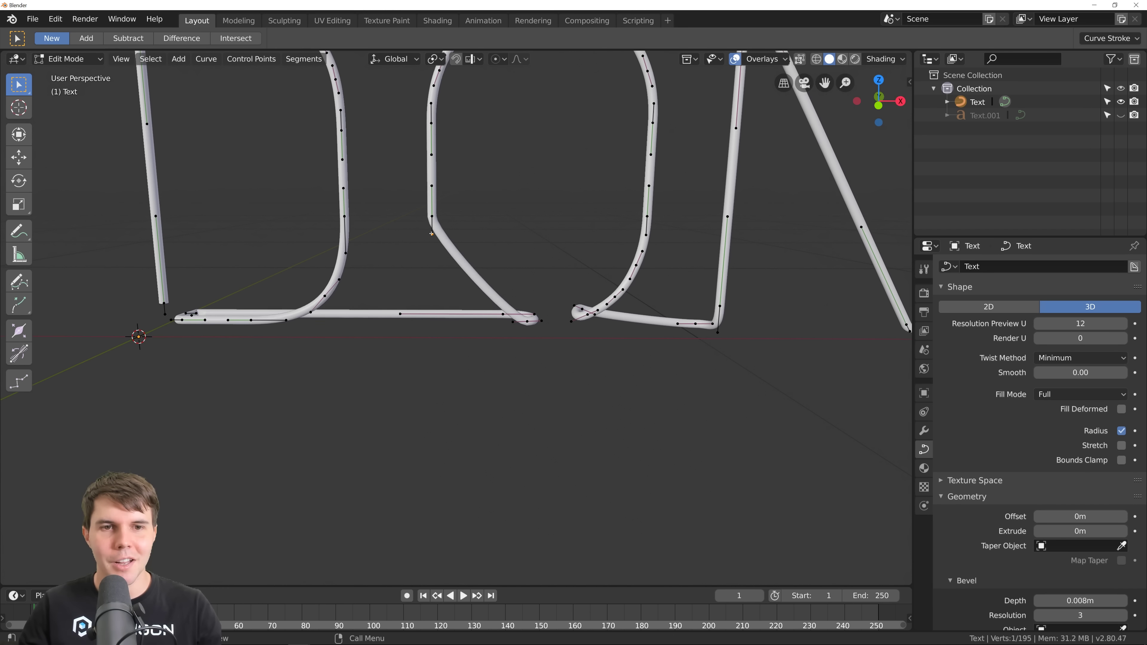
key(g)
key(z)
click(430, 341)
- Set the handles of the D's rear bottom-left corner to Aligned, then rotate, move and enlarge them for a rounded bend
key(Tab)
scroll(406, 321, down, 1)
scroll(328, 318, up, 3)
shift+middle_drag(237, 300, 420, 326)
key(Tab)
mouse_move(357, 364)
middle_down()
mouse_move(345, 407)
mouse_move(358, 371)
middle_up()
scroll(359, 370, up, 2)
key(v)
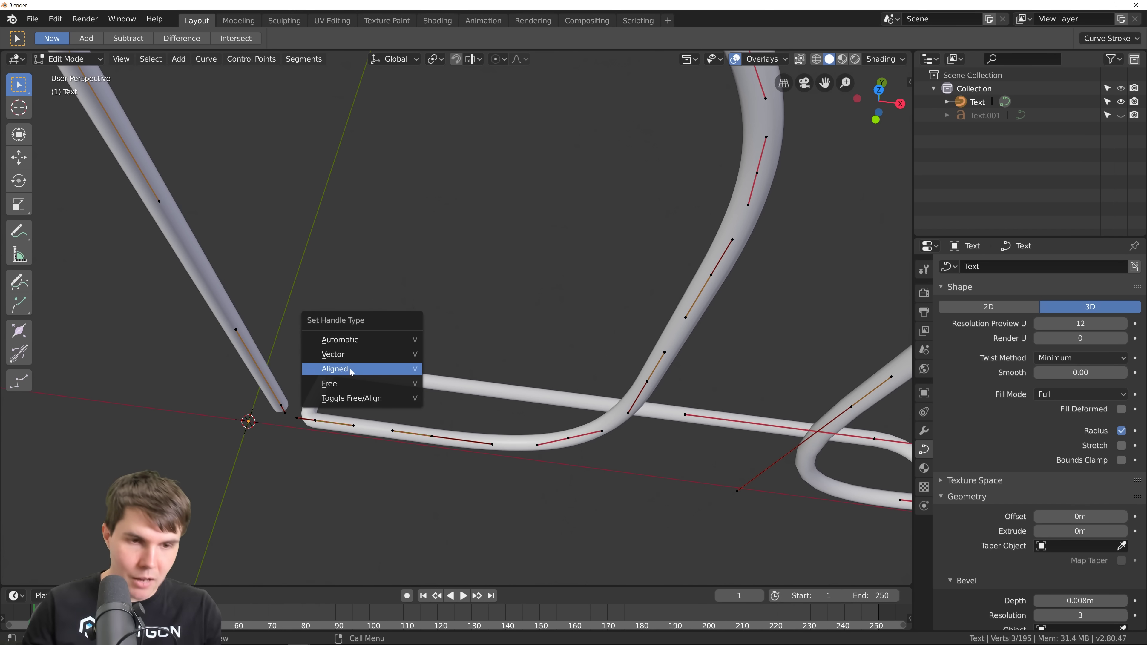
click(352, 371)
key(r)
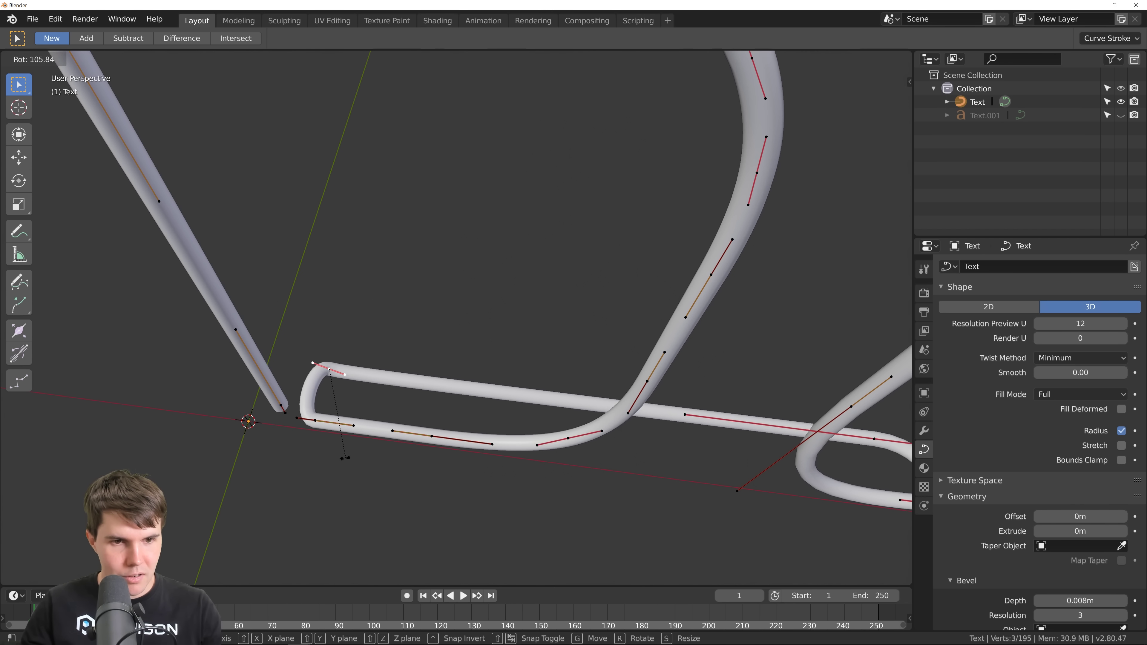
click(357, 452)
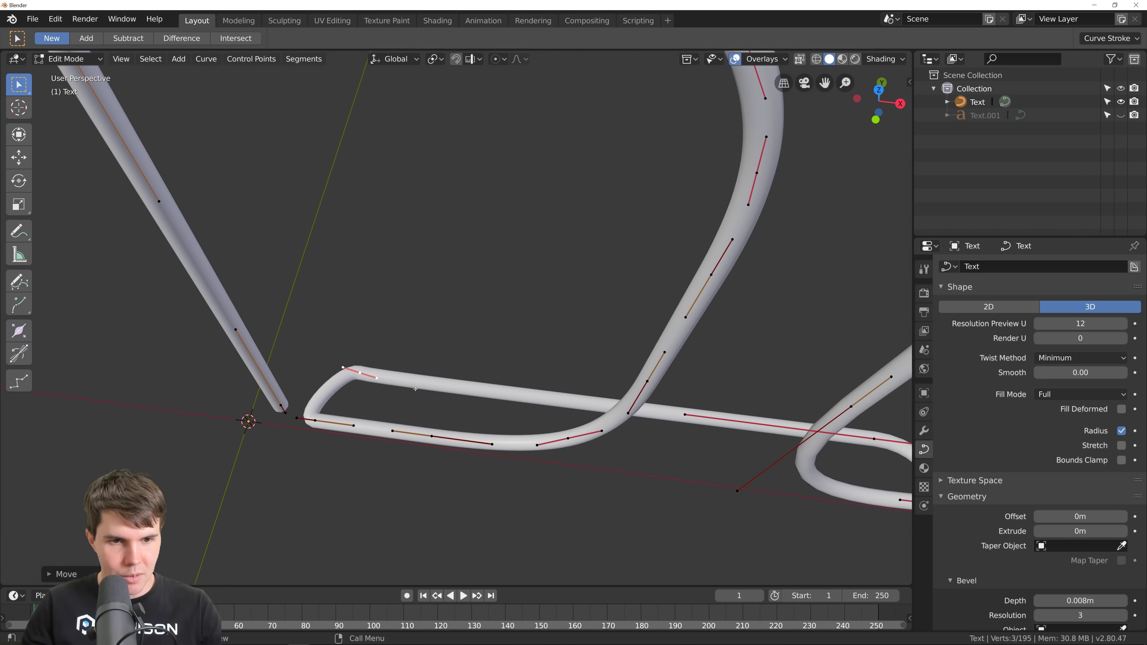
click(537, 376)
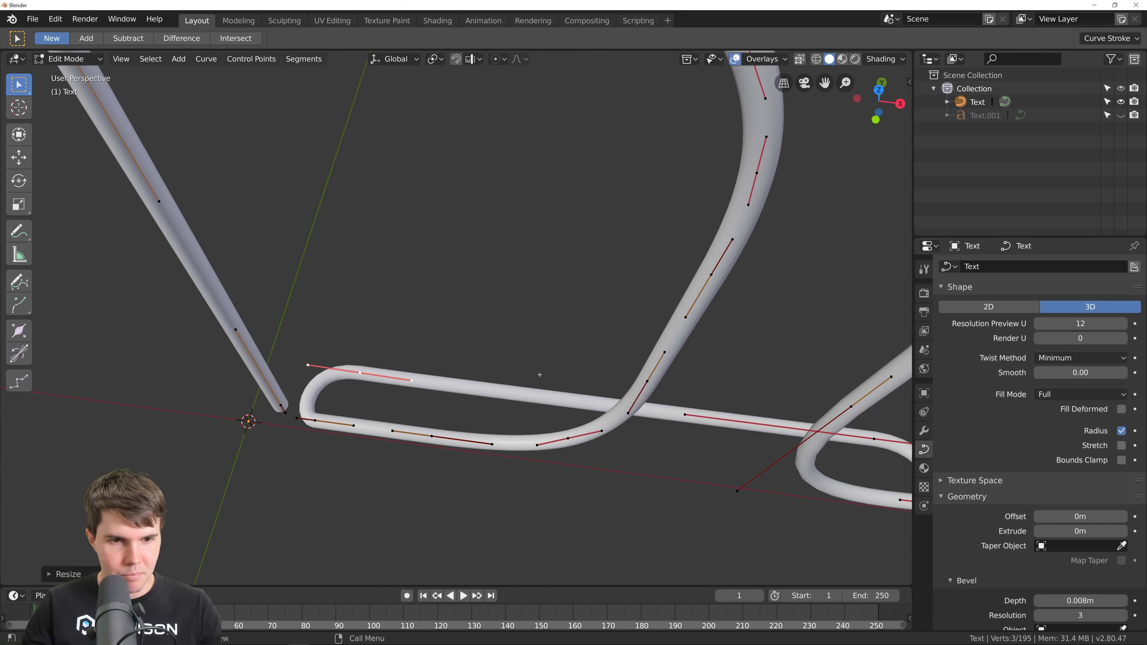
- Inspect the rounded tube links along the whole word in Object Mode, including the link between the N and U
scroll(537, 375, down, 2)
key(Tab)
scroll(538, 375, down, 4)
middle_drag(538, 375, 542, 330)
scroll(474, 328, up, 1)
shift+middle_drag(633, 330, 415, 288)
scroll(473, 325, down, 3)
scroll(416, 321, up, 2)
scroll(397, 334, up, 2)
scroll(397, 341, down, 3)
scroll(454, 333, down, 1)
scroll(423, 298, down, 2)
scroll(422, 298, up, 2)
scroll(414, 289, up, 2)
scroll(410, 269, down, 2)
scroll(410, 267, down, 3)
shift+middle_drag(533, 346, 580, 370)
scroll(580, 370, up, 2)
scroll(493, 268, up, 3)
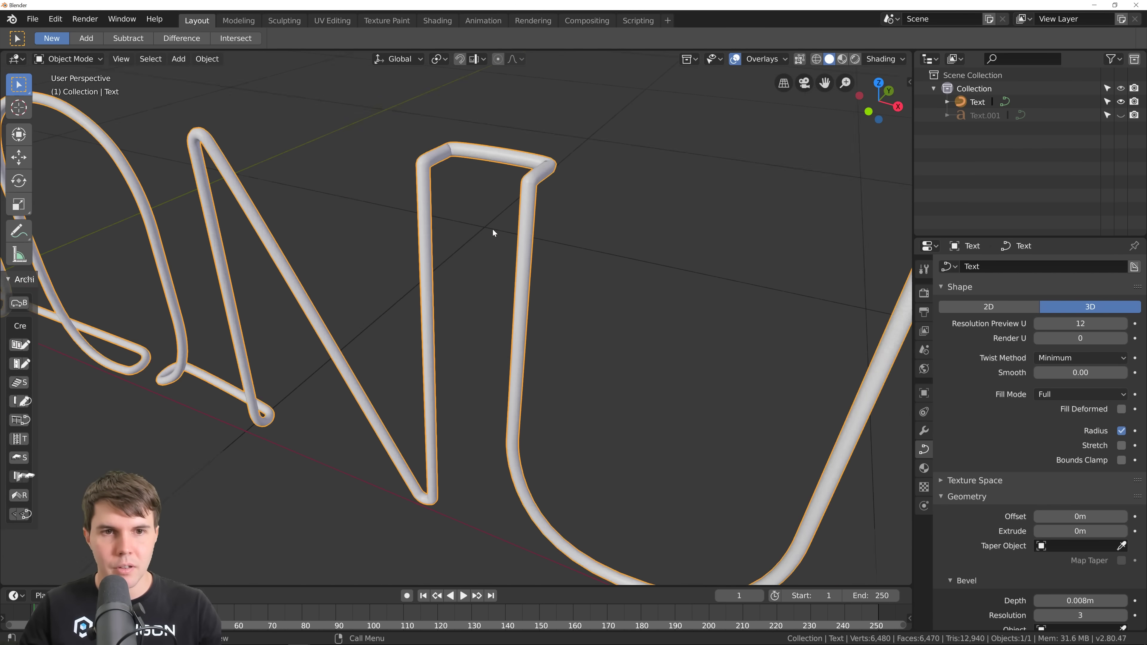
- Set the handles of the N–U link's rear corner behind the N to Aligned, then rotate, move and scale them for a rounded bend
middle_drag(492, 229, 474, 344)
key(Tab)
click(417, 348)
key(v)
click(473, 410)
key(r)
click(429, 513)
key(g)
click(421, 518)
key(s)
click(424, 497)
- Lower the control point at the top of the N's right stroke to widen the bend into the link
middle_drag(424, 451, 412, 327)
key(g)
click(417, 199)
key(g)
click(416, 211)
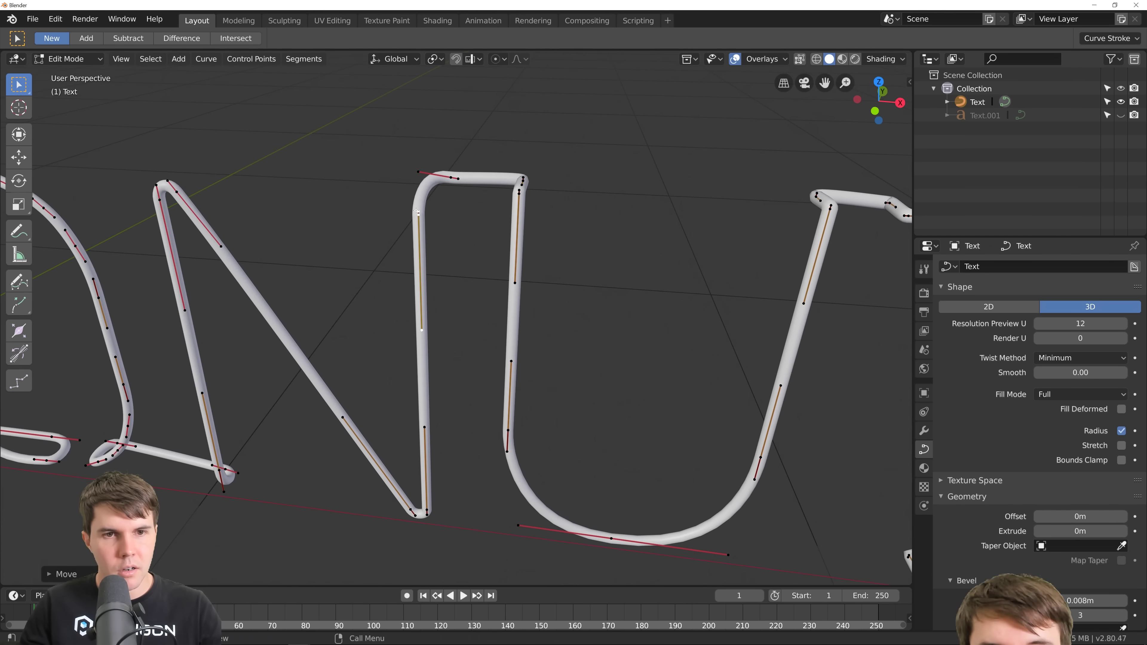
click(418, 204)
- Set the handles of the N–U link's rear corner behind the U to Aligned and slide the corner along X
middle_drag(418, 204, 447, 324)
key(Tab)
key(Tab)
click(454, 402)
key(v)
key(g)
key(x)
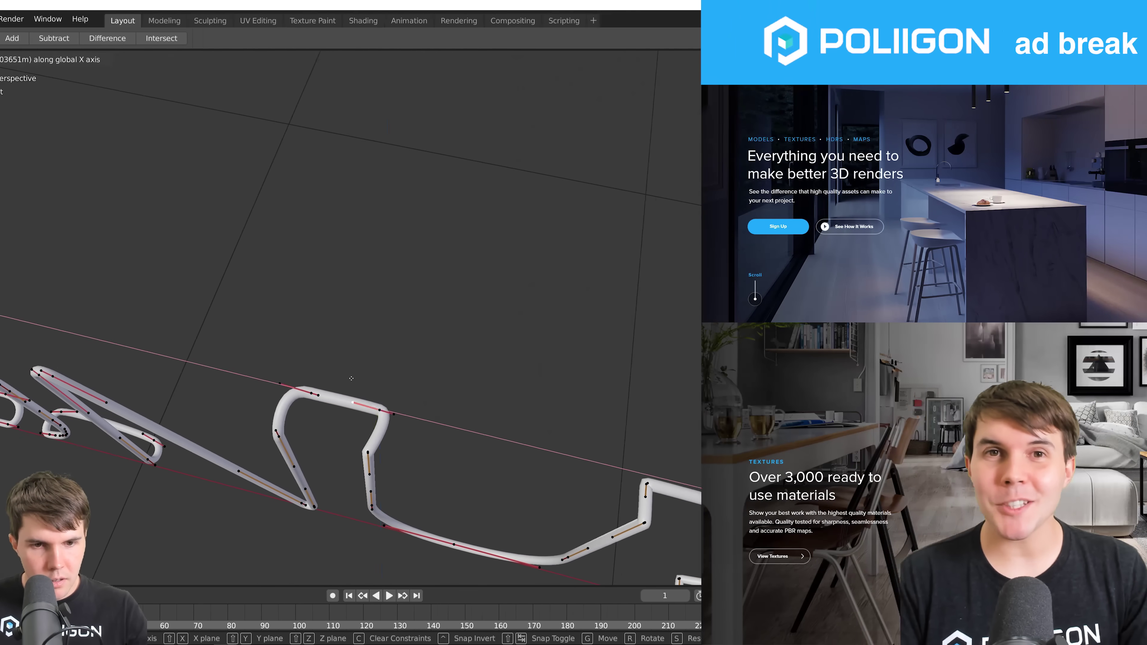
click(457, 410)
- Inspect the rounded N–U link and the neighbouring tube bends in Object Mode and Edit Mode
click(241, 452)
middle_drag(241, 453, 242, 416)
click(210, 144)
key(Tab)
scroll(190, 208, down, 3)
scroll(201, 224, up, 2)
key(Tab)
middle_drag(190, 208, 202, 253)
- Rotate the handles of the U–T link's rear corner behind the U about Z, then scale them and slide the corner along X
click(197, 200)
click(202, 302)
key(r)
key(z)
click(159, 221)
middle_drag(159, 221, 271, 344)
key(r)
key(z)
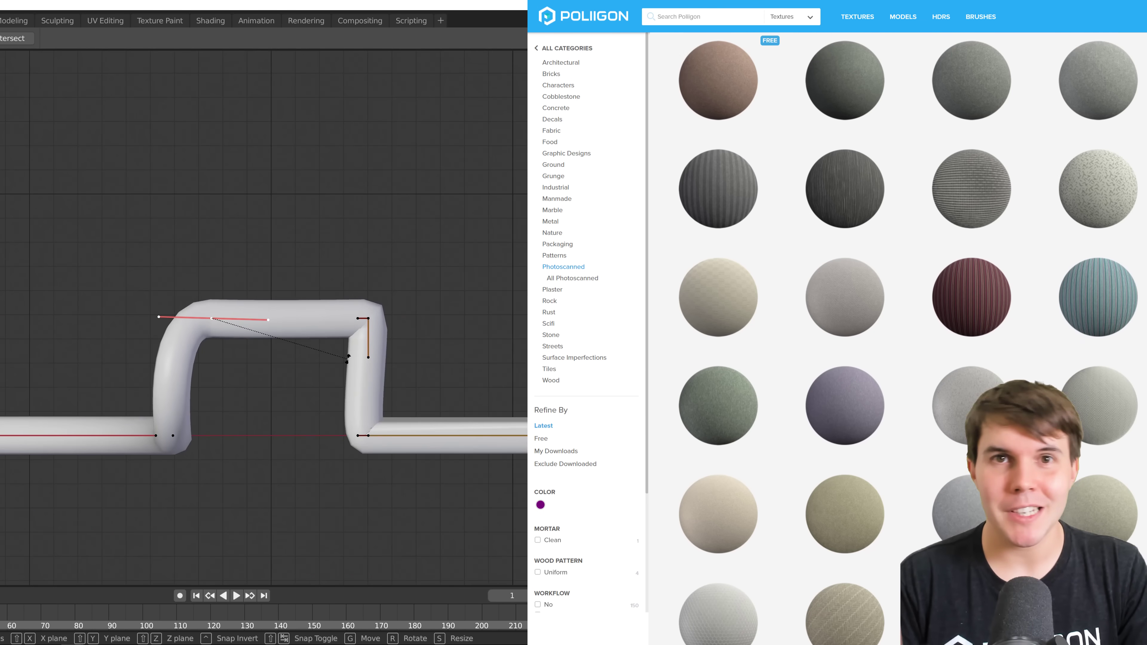
click(348, 360)
key(s)
key(g)
key(x)
click(343, 360)
- Smooth the U–T link's rear corner behind the T by changing its handle type and sliding it along X
click(368, 318)
key(v)
key(g)
key(x)
click(347, 320)
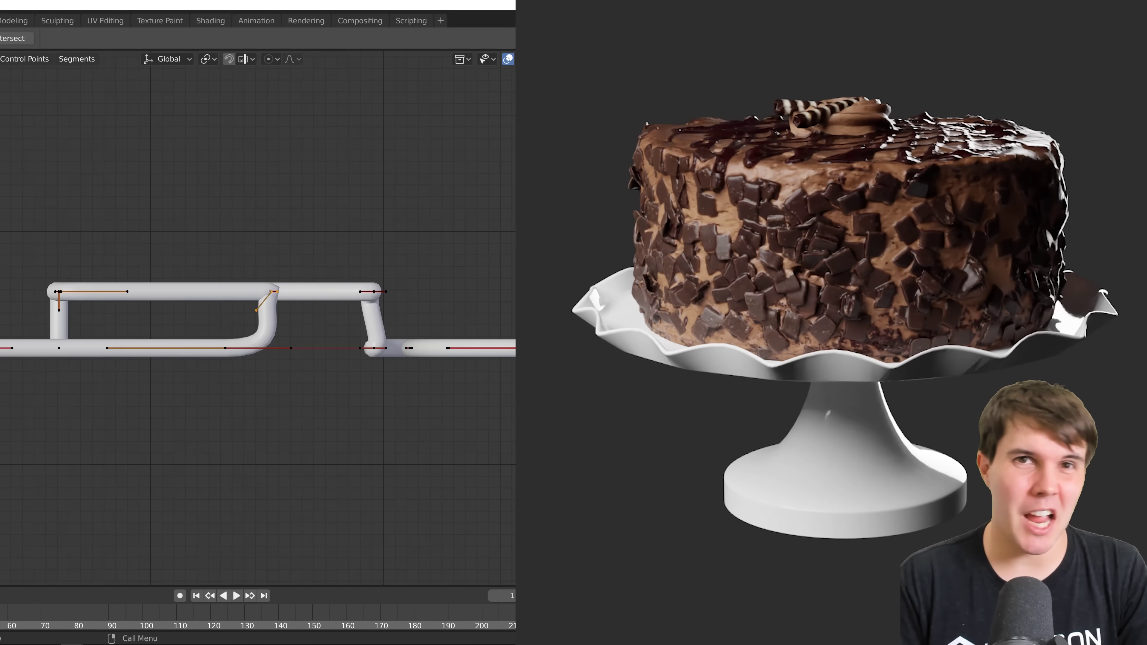
- Slide the rear control point at the end of the T's crossbar along X to round its wrap-around bend
key(g)
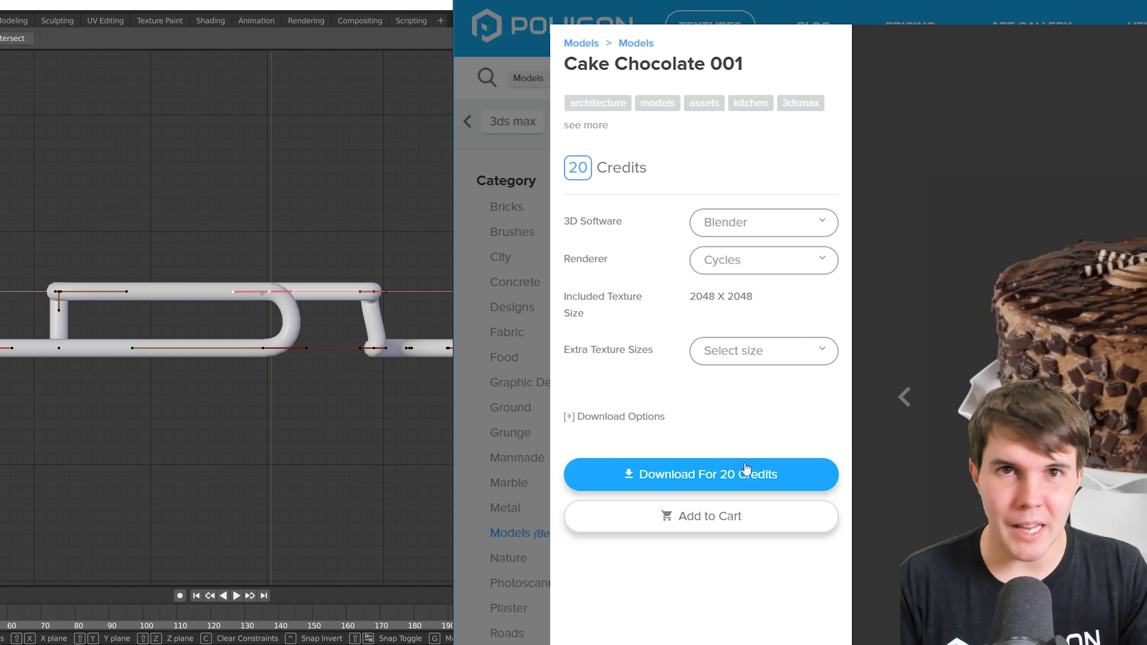
click(738, 474)
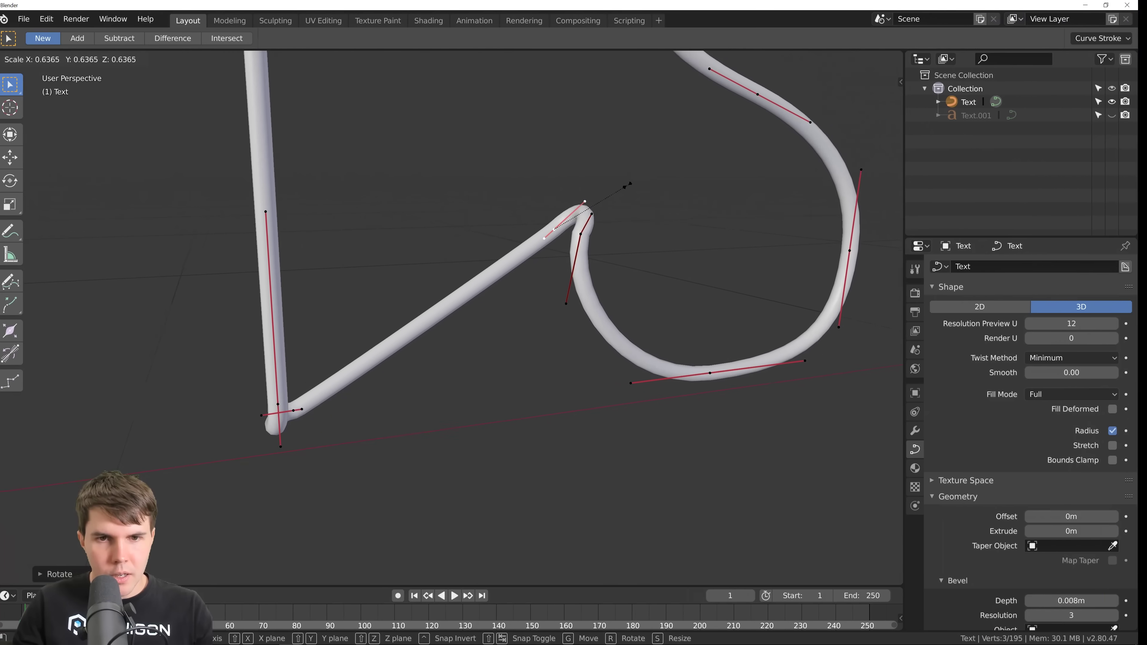
- Shrink the handles of the T–S link's control point at the S end to about 0.64 and rotate them
click(628, 185)
key(r)
click(592, 244)
scroll(591, 244, down, 5)
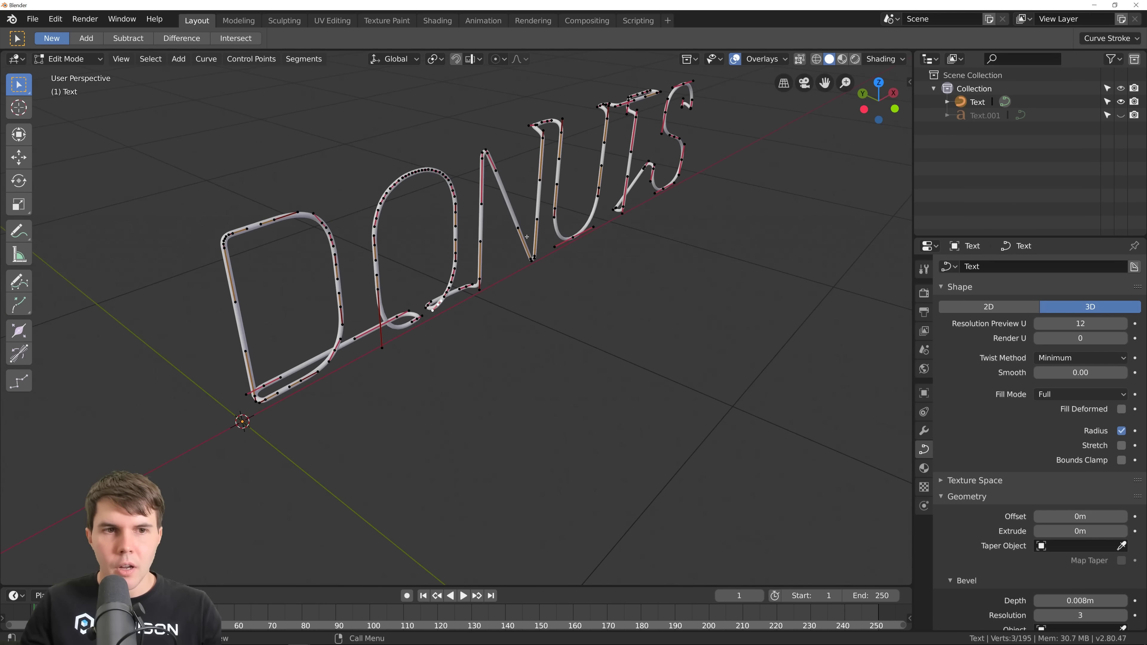
- In front view and Object Mode, lower the whole text along Z until the bottom of the N rests on the X axis
mouse_move(526, 236)
middle_down()
mouse_move(369, 220)
mouse_move(537, 228)
middle_up()
key(KP_1)
scroll(536, 227, up, 8)
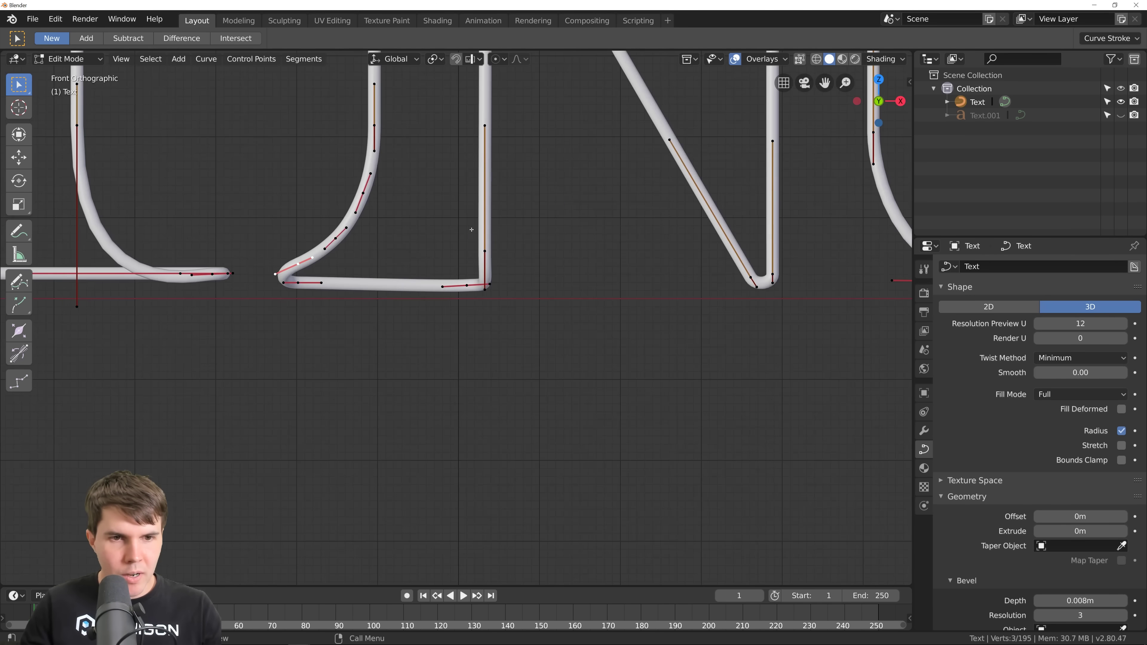
scroll(579, 233, down, 3)
shift+middle_drag(827, 301, 577, 292)
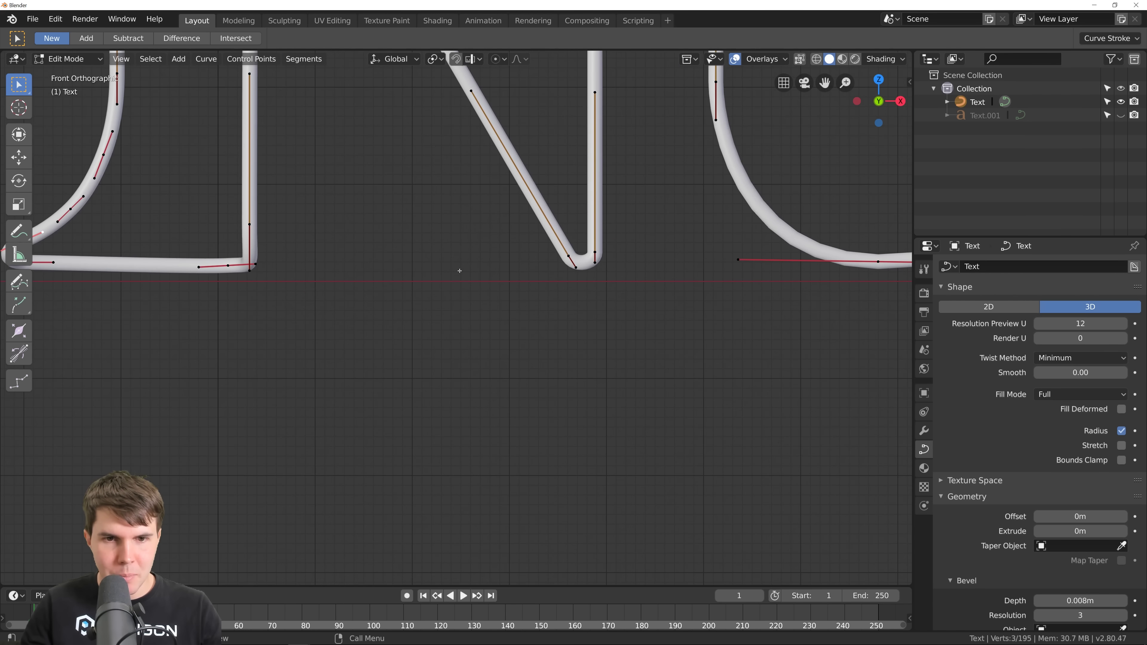
key(Tab)
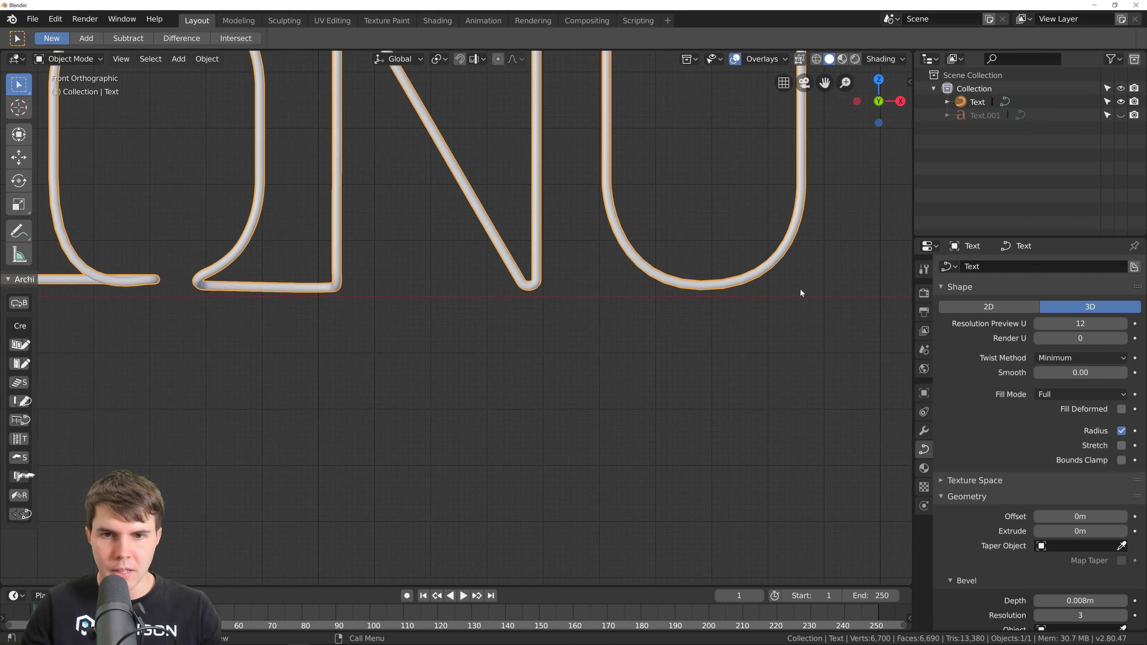
scroll(679, 315, down, 7)
scroll(389, 298, up, 6)
scroll(296, 291, down, 3)
scroll(291, 292, up, 7)
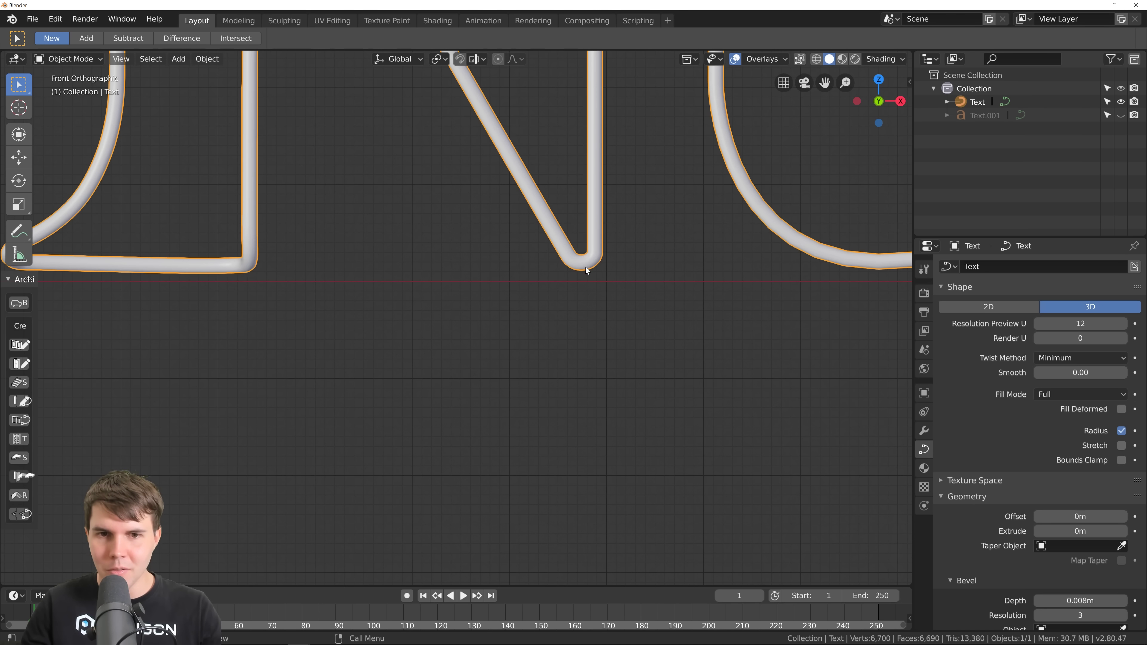
key(g)
key(z)
click(586, 277)
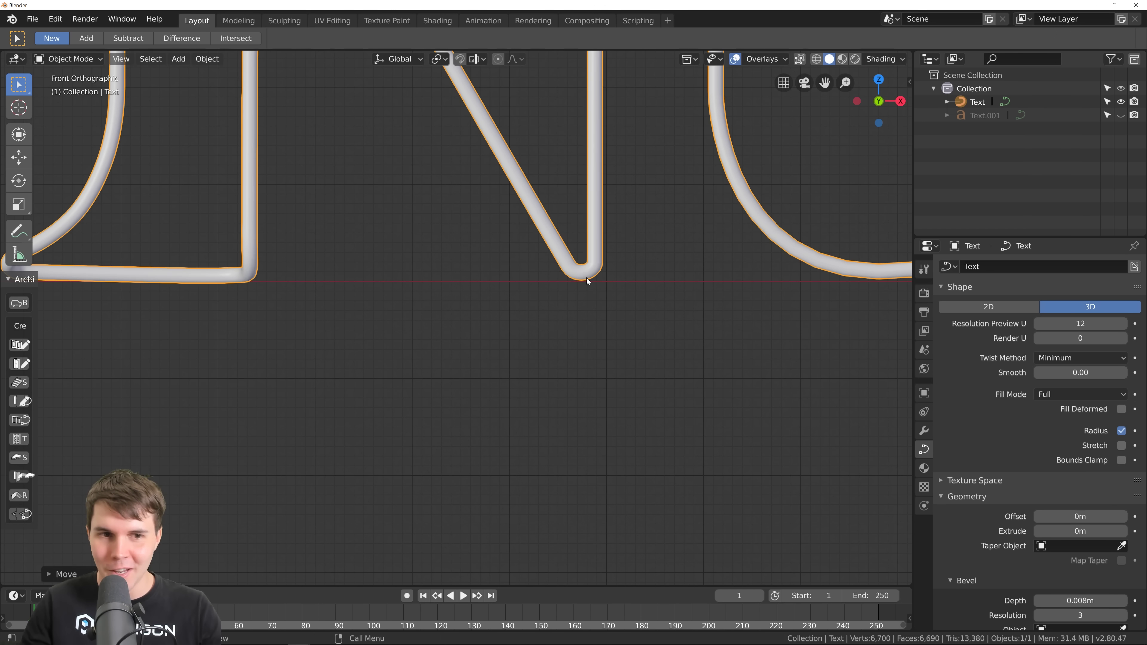
- Scale the handles of the control point at the bottom of the N's left stroke in Edit Mode
scroll(586, 278, down, 3)
shift+middle_drag(375, 276, 572, 278)
scroll(578, 285, up, 1)
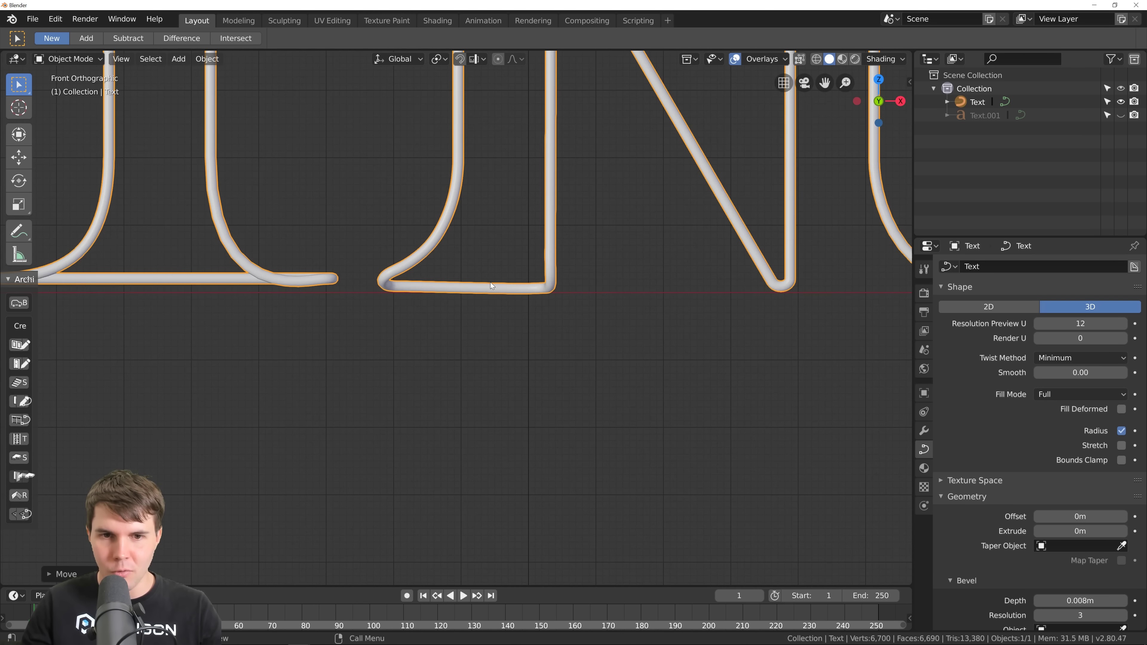
key(Tab)
scroll(490, 282, up, 2)
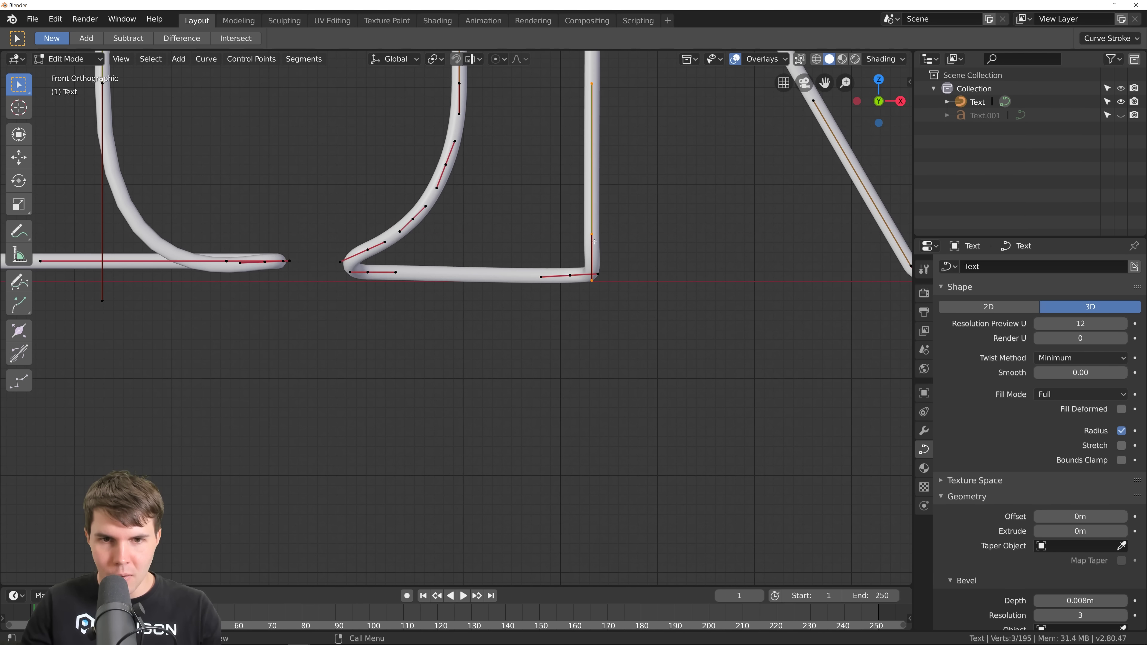
click(594, 251)
middle_drag(595, 251, 573, 293)
key(s)
click(573, 292)
key(KP_1)
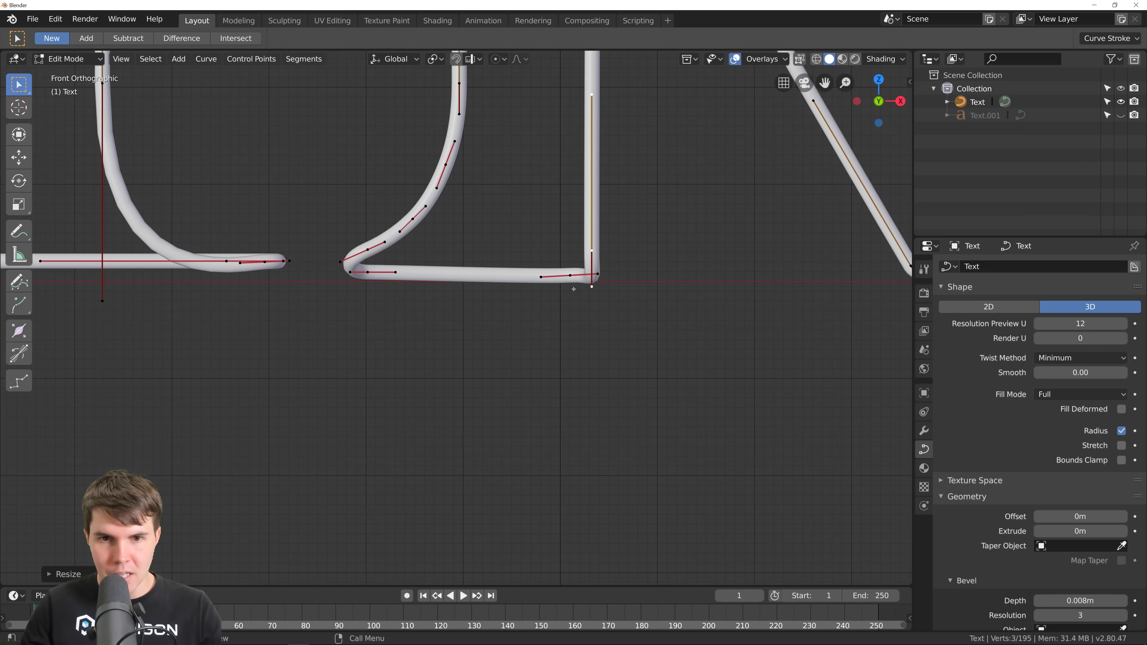
- Adjust the O–N link's control point at the N end along Z, rotate its handles level and slide it along X toward the O
key(g)
key(z)
click(573, 276)
key(r)
click(659, 275)
key(g)
key(x)
click(625, 277)
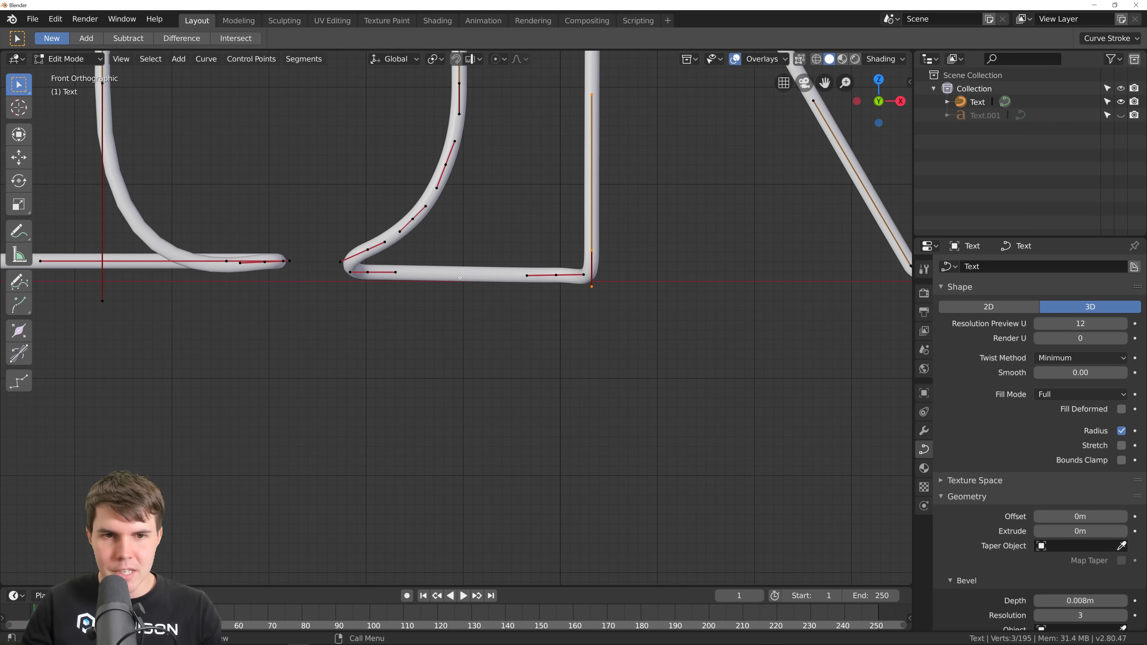
- Move the O–N link's rear control point at the O end outward to straighten the link and widen its bend
shift+middle_drag(384, 273, 413, 280)
scroll(421, 282, up, 2)
key(g)
click(410, 285)
key(g)
click(384, 282)
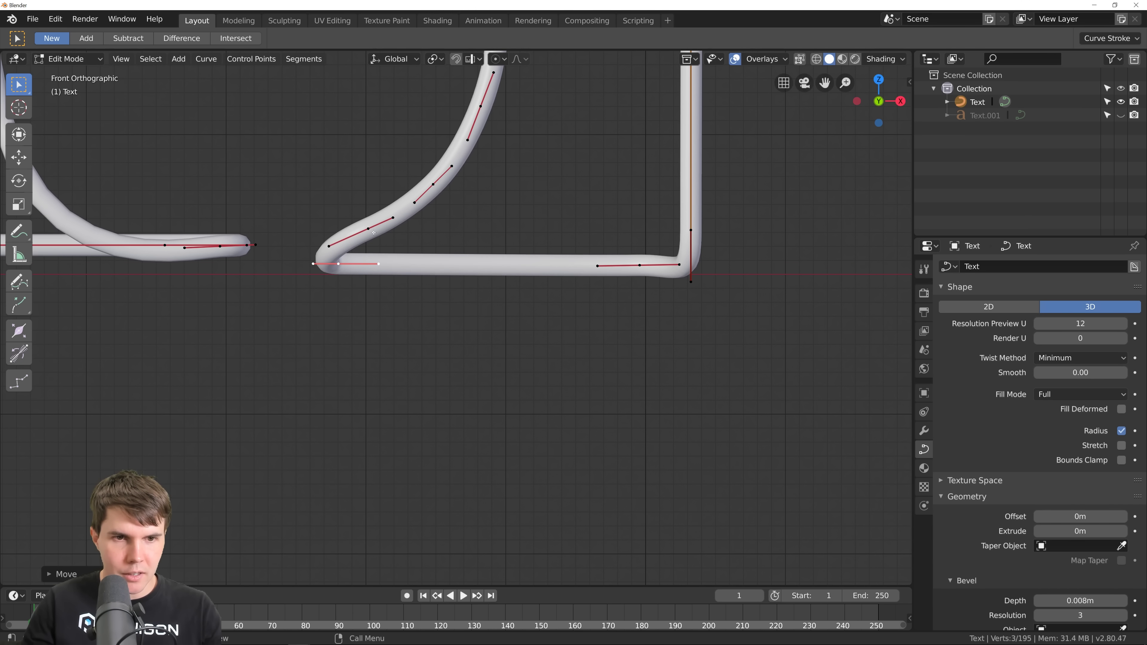
- Rotate the control point at the lower end of the O's right curve and move it down toward the link bend
click(368, 228)
key(r)
key(g)
click(397, 233)
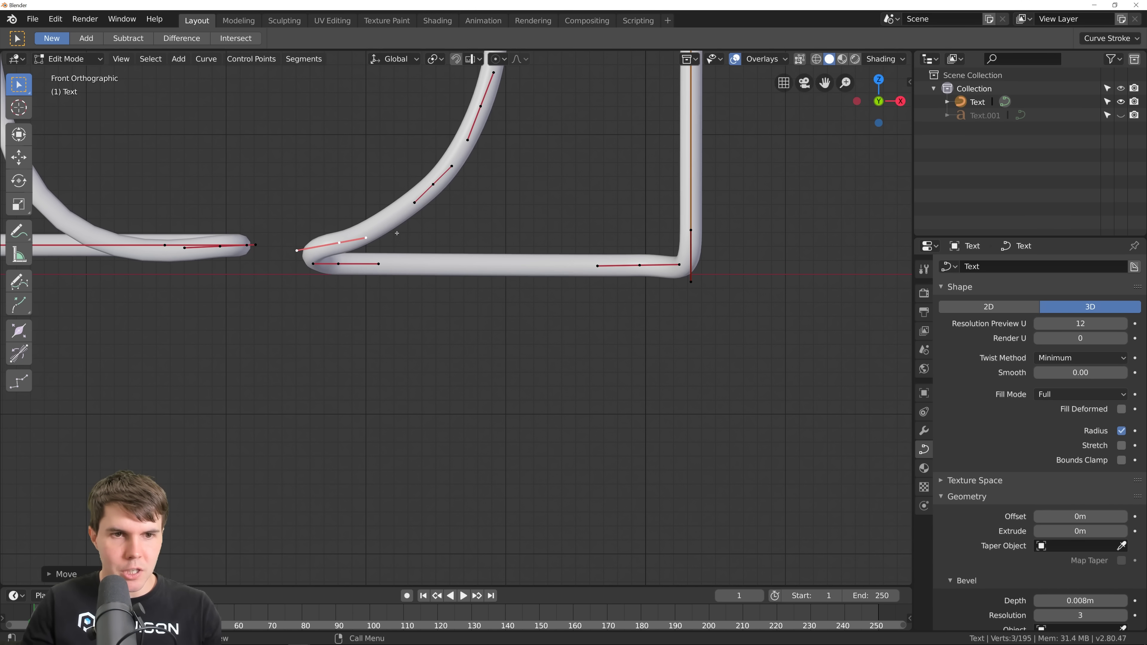
- Remove the extra control points from the O's lower-right curve and pull the remaining right-side handle down along Z
scroll(425, 190, down, 1)
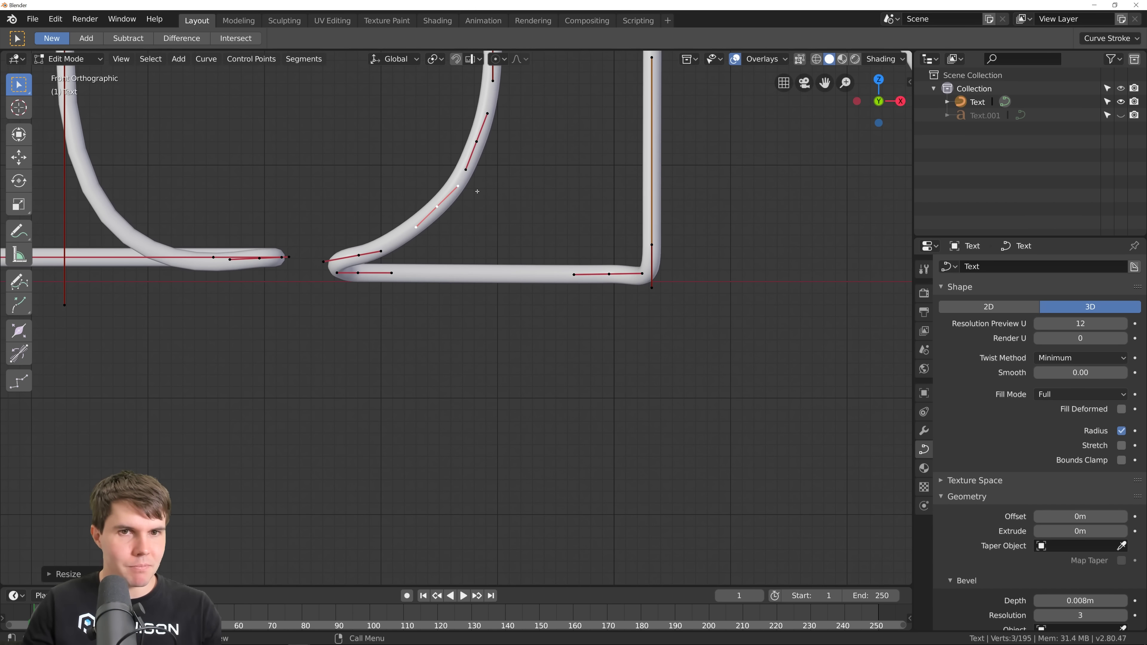
scroll(488, 206, down, 1)
click(502, 223)
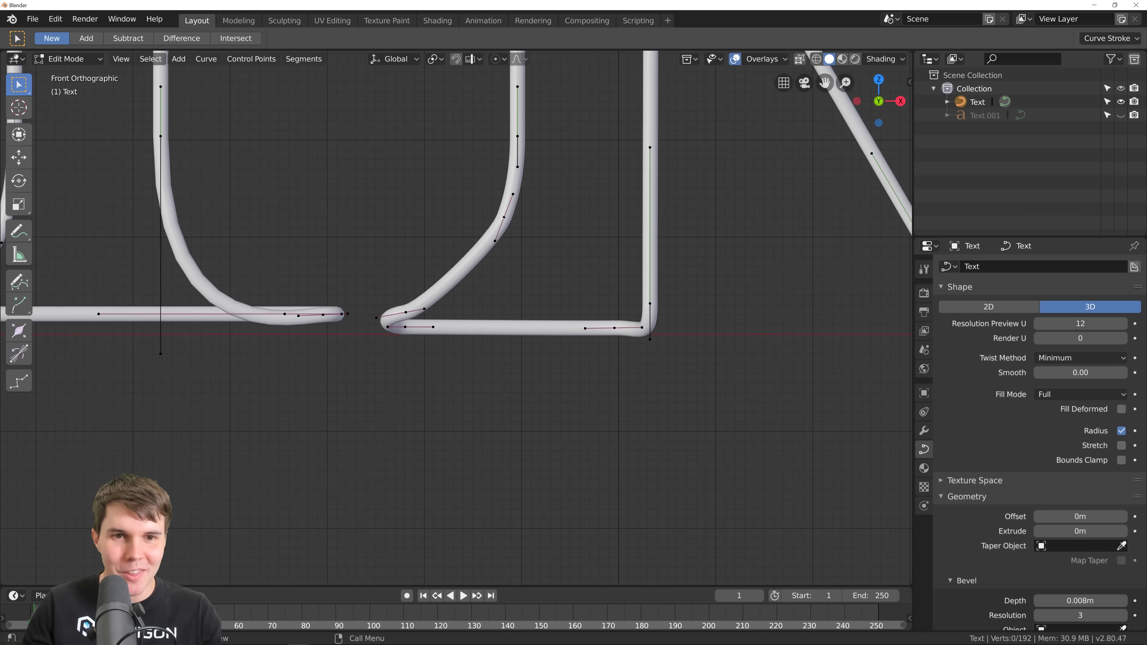
click(504, 216)
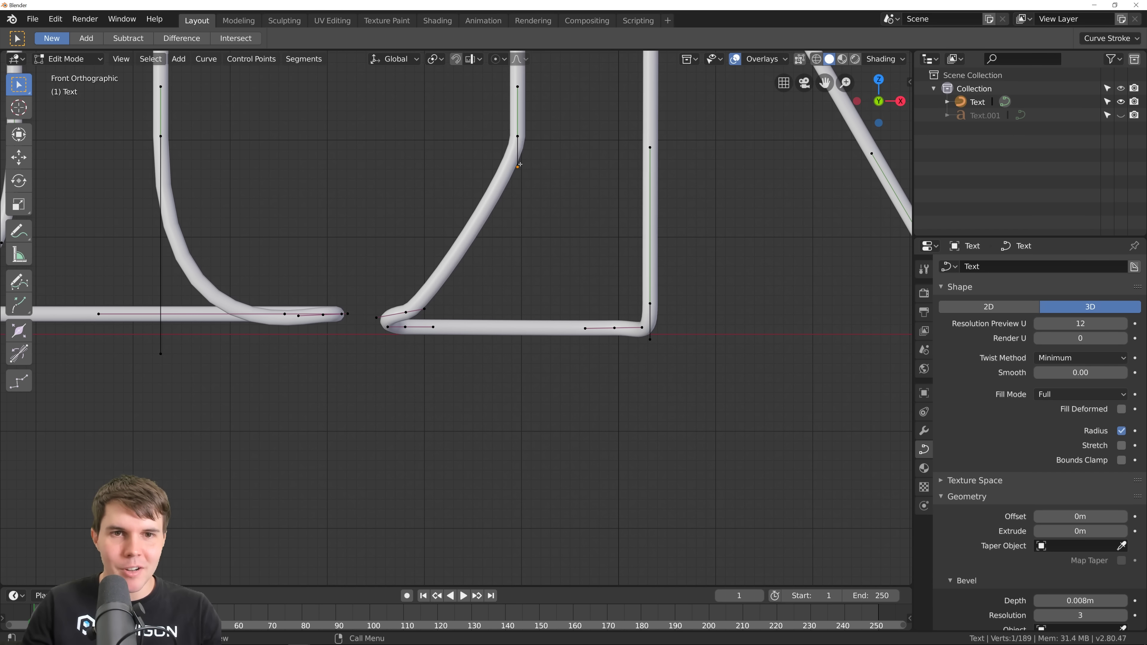
key(g)
key(z)
click(530, 331)
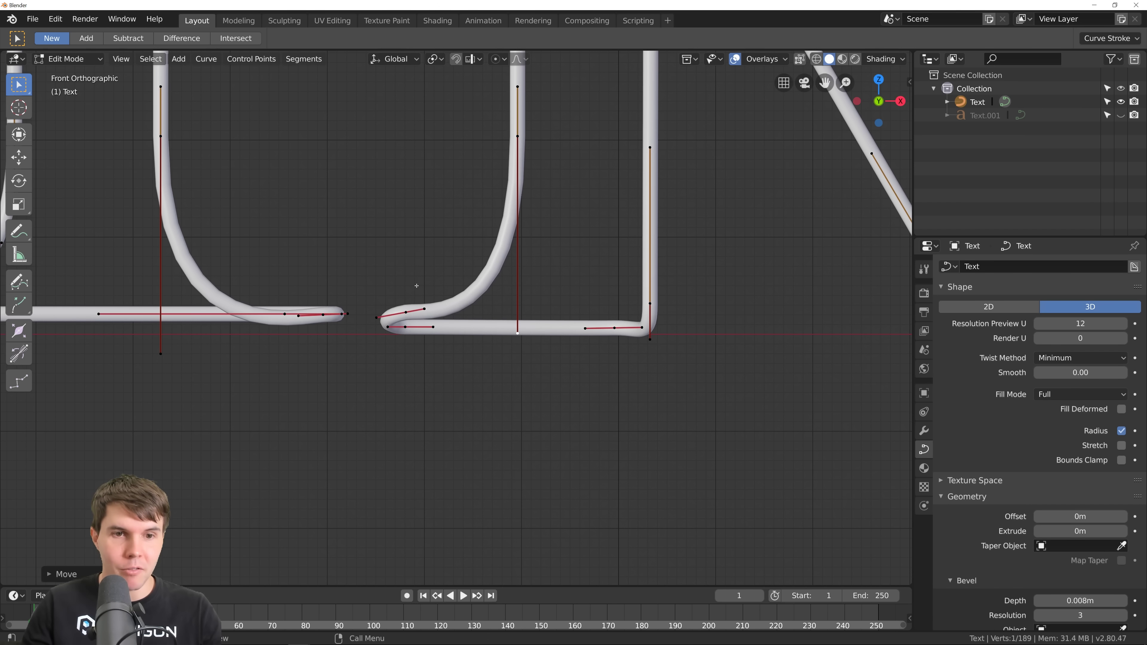
- Rotate and lower the end point of the O's right curve along Z, and shorten the O's right-side downward handle
key(r)
click(512, 301)
key(g)
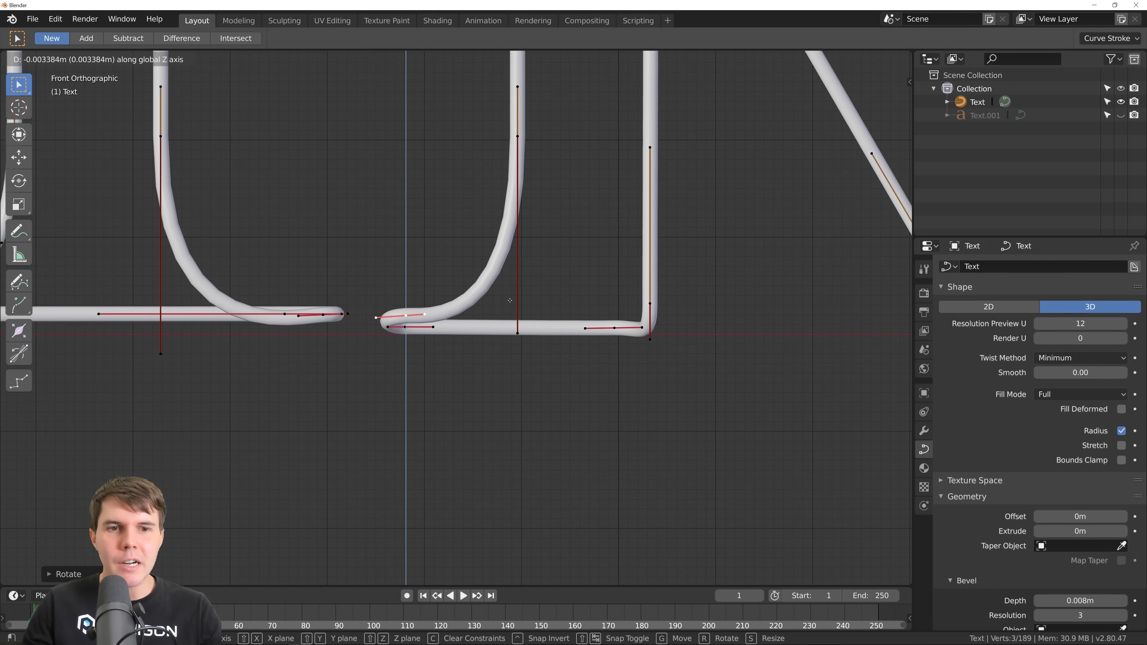
click(509, 301)
scroll(509, 301, down, 2)
shift+middle_drag(454, 264, 555, 277)
scroll(546, 290, up, 2)
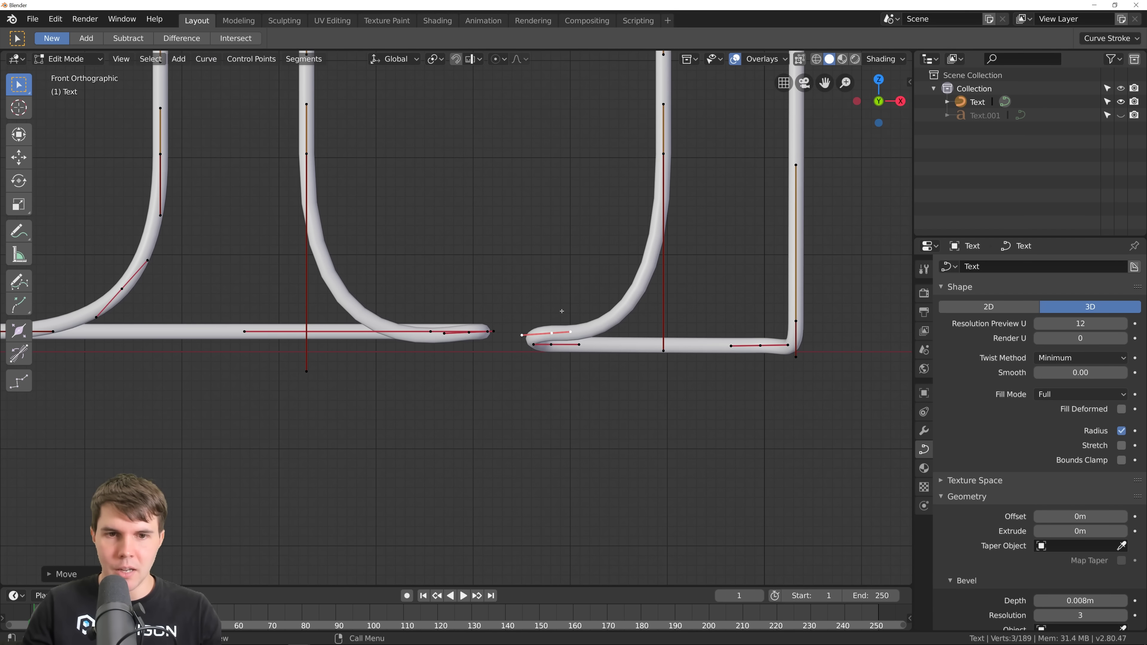
key(s)
click(608, 353)
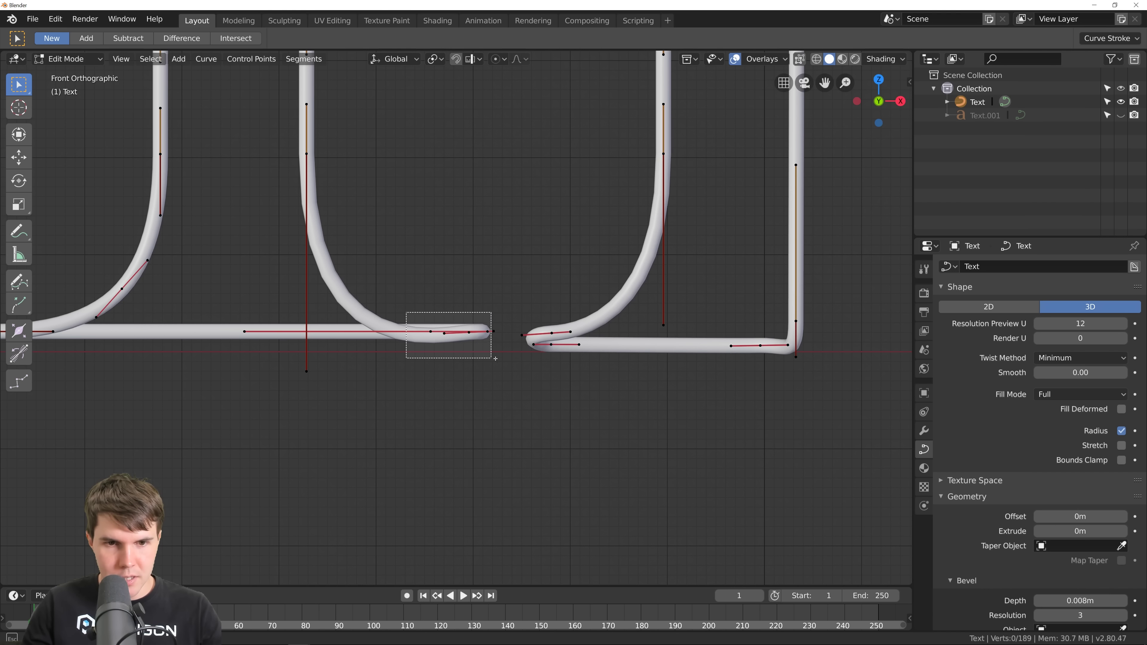
- Select the control points where the O's left curve meets the D–O link and lower them along Z
drag(496, 358, 495, 358)
key(g)
key(z)
click(499, 369)
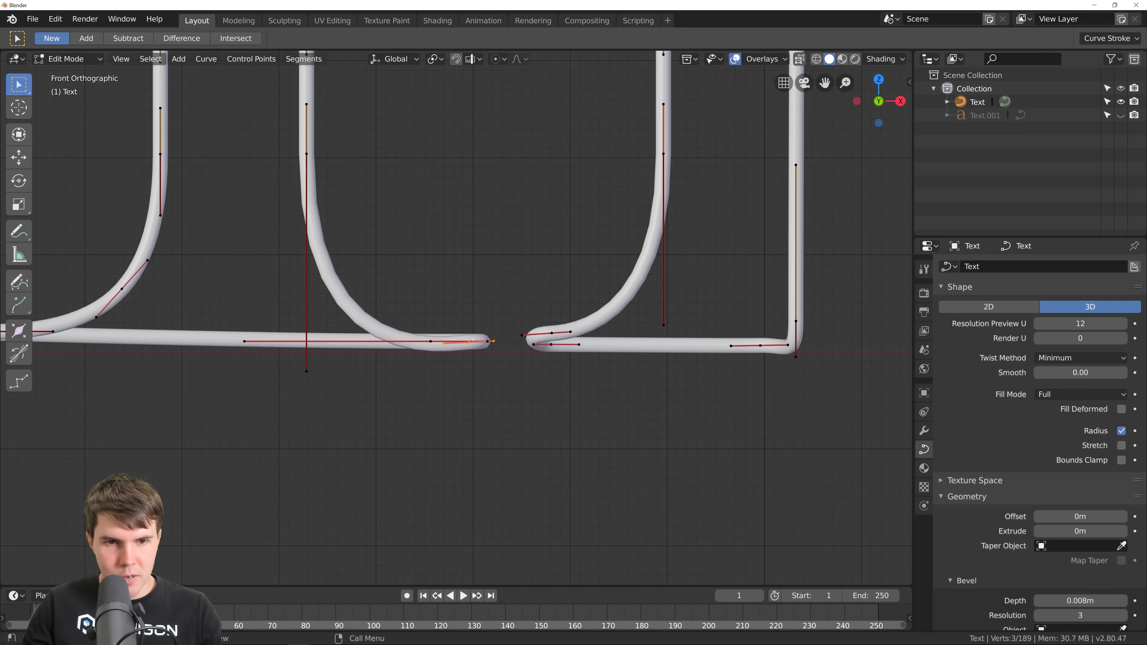
- Raise the front end point of the O's left curve along Z and rotate its handles
middle_drag(473, 338, 459, 336)
key(KP_1)
key(g)
key(z)
click(474, 313)
key(r)
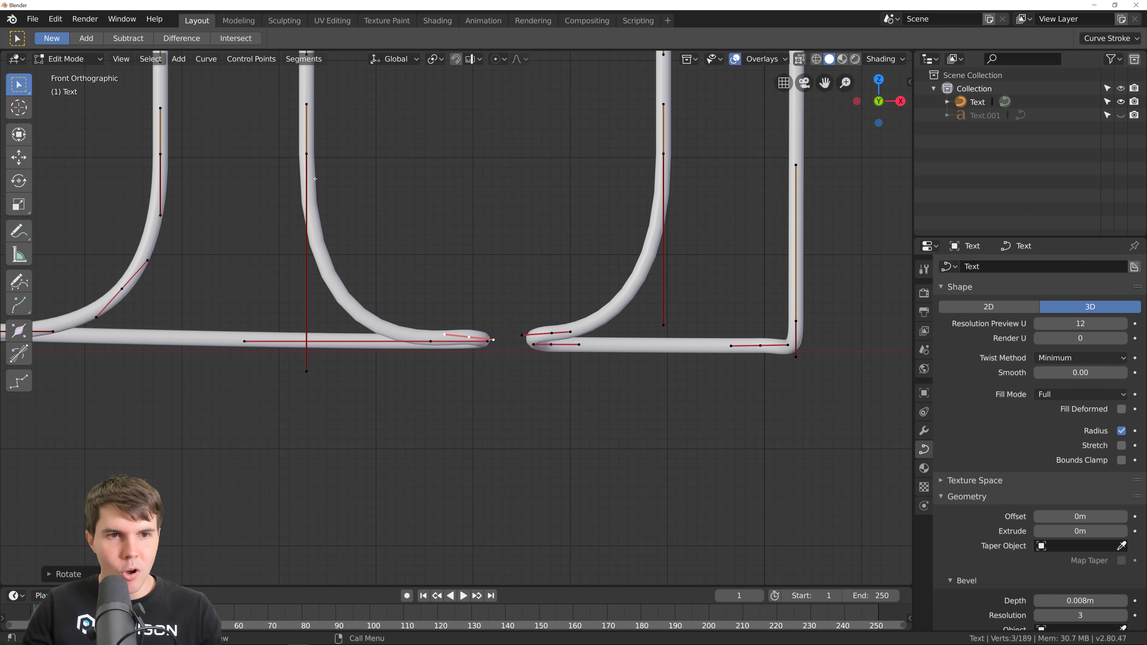
- Shorten the O's left-side downward handle, and level and enlarge the handles of the left curve's end point
key(s)
click(460, 350)
key(r)
click(543, 339)
key(s)
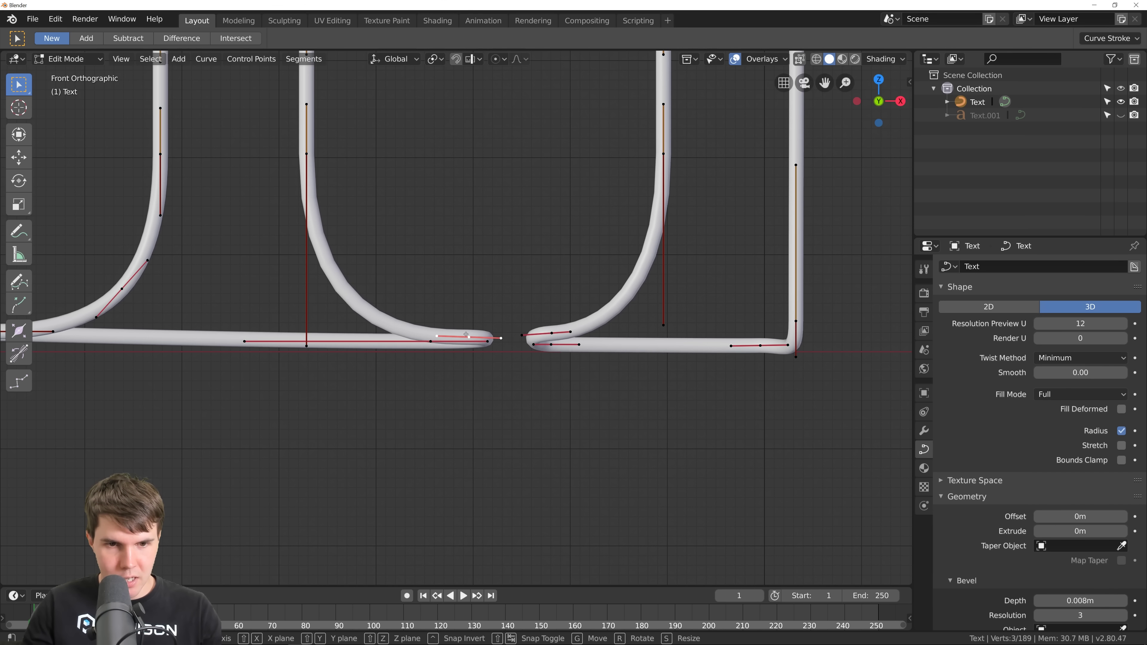
click(482, 335)
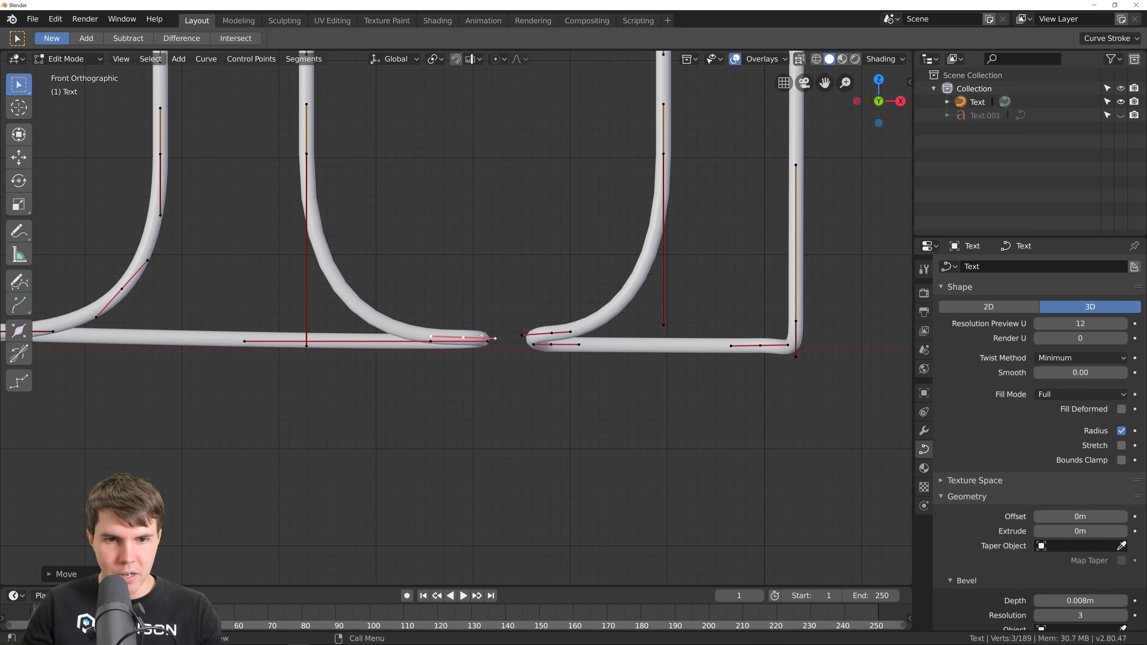
- Slide the end point of the O's left curve along X and lower the D–O link's point behind it along Z
click(539, 325)
key(g)
key(x)
click(534, 323)
scroll(464, 309, up, 1)
scroll(464, 310, down, 1)
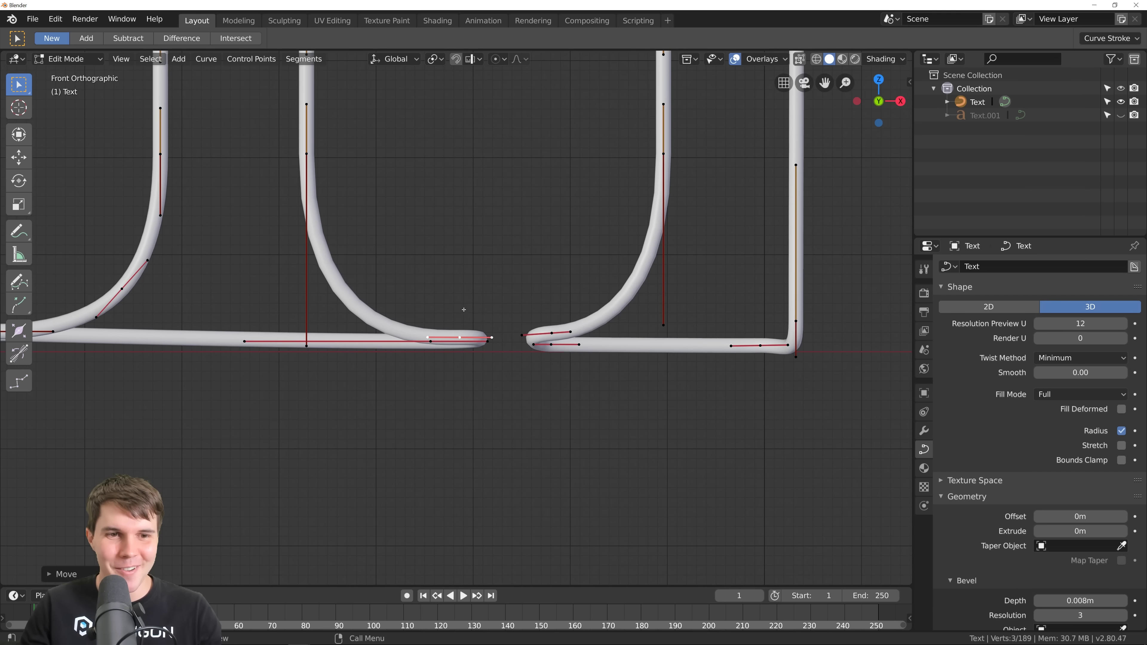
key(g)
key(z)
click(434, 348)
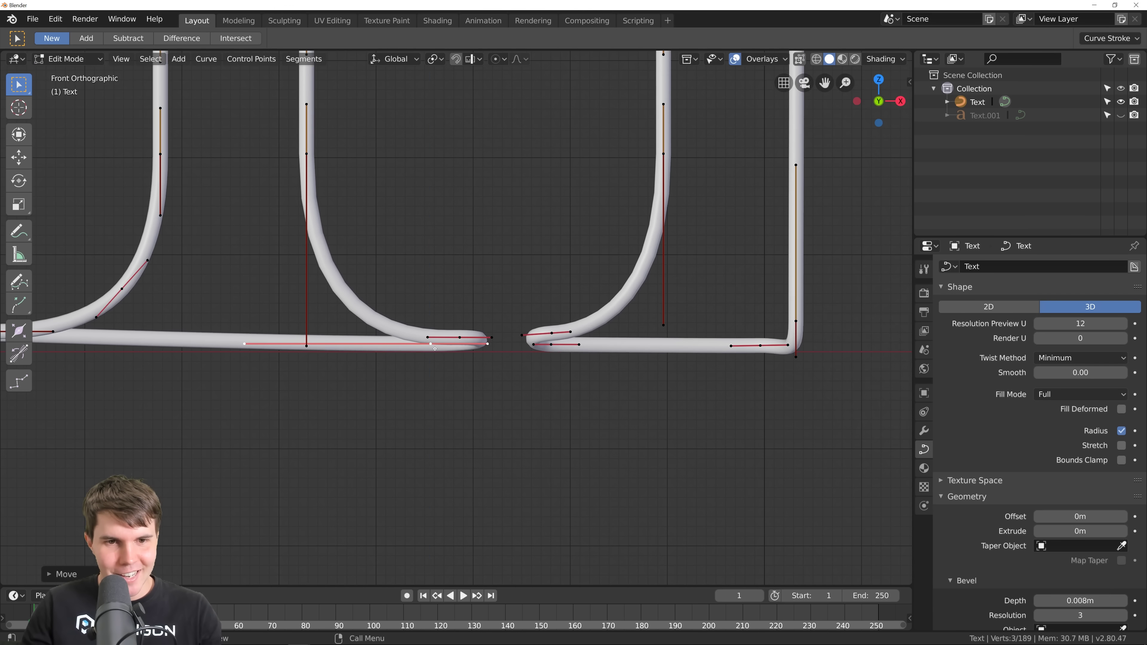
- Select the control points along the D's bottom edge and the start of its link, and lower them about 0.008 m along Z
scroll(433, 347, down, 2)
shift+middle_drag(434, 347, 647, 335)
scroll(383, 323, up, 1)
scroll(383, 323, down, 3)
mouse_move(515, 318)
shift+middle_down()
mouse_move(346, 319)
mouse_move(531, 318)
shift+middle_up()
scroll(339, 303, up, 1)
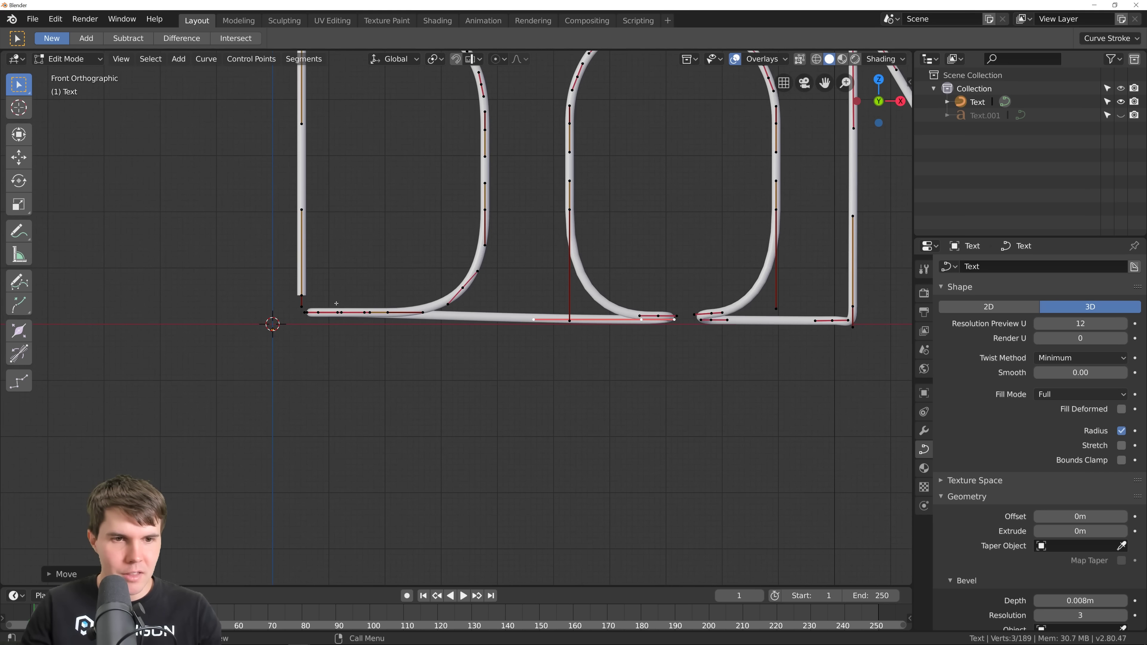
drag(476, 351, 476, 351)
scroll(465, 344, up, 2)
key(g)
key(z)
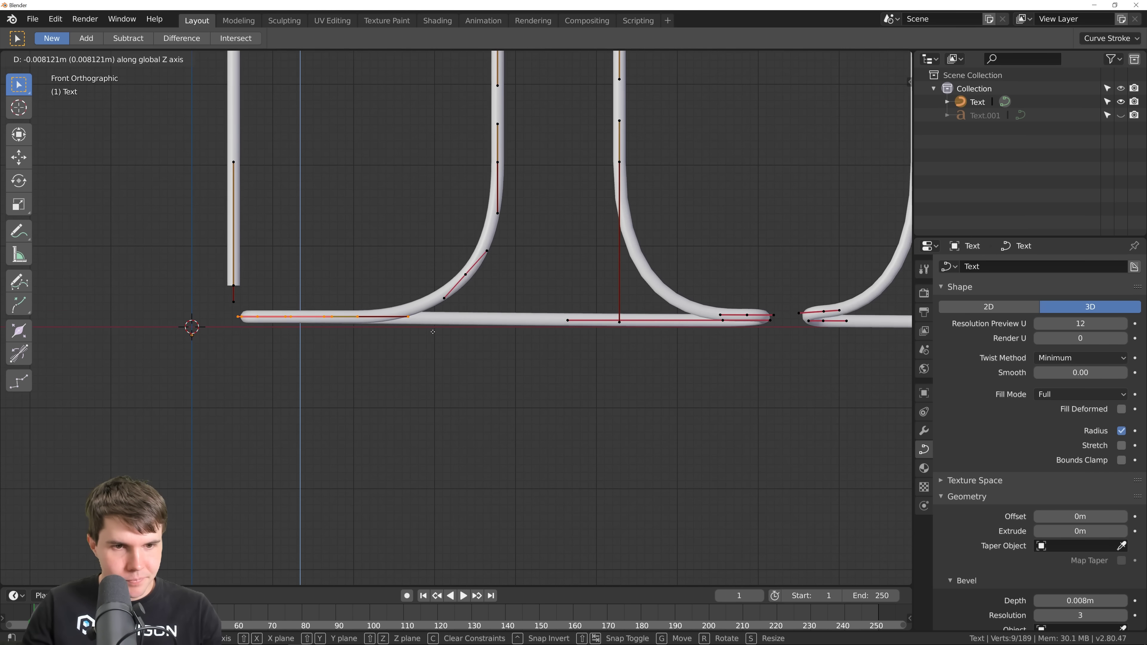
click(433, 333)
- Return to Object Mode and check the bottom alignment of the D, O and N from the front
scroll(433, 325, down, 2)
scroll(316, 298, up, 1)
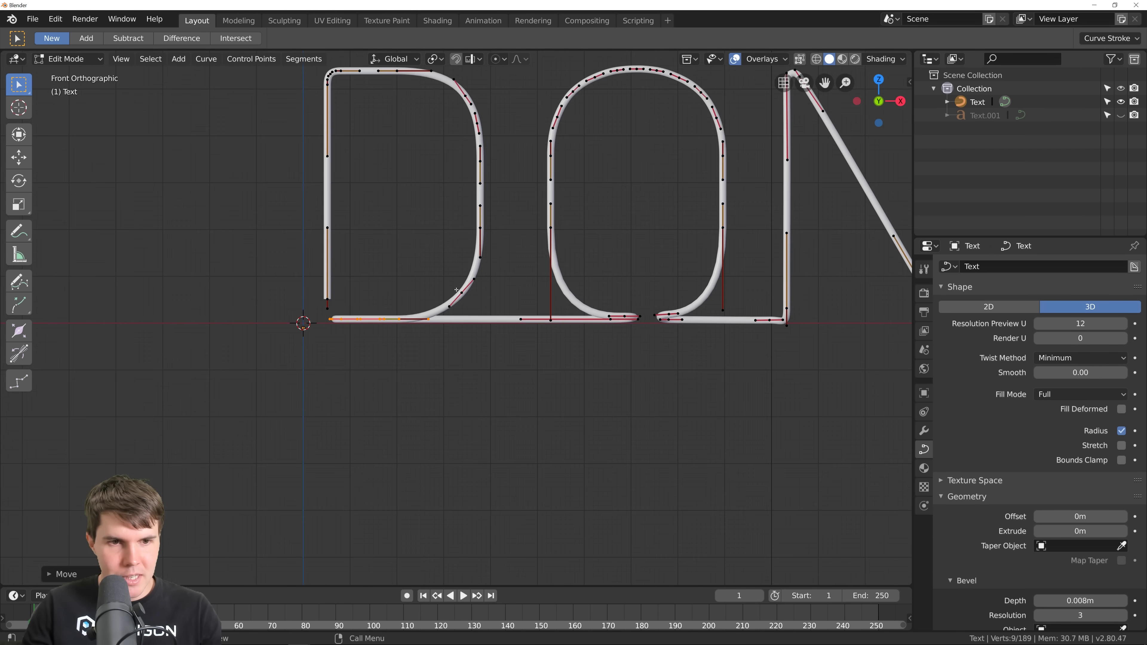
click(285, 298)
key(Tab)
scroll(442, 291, down, 3)
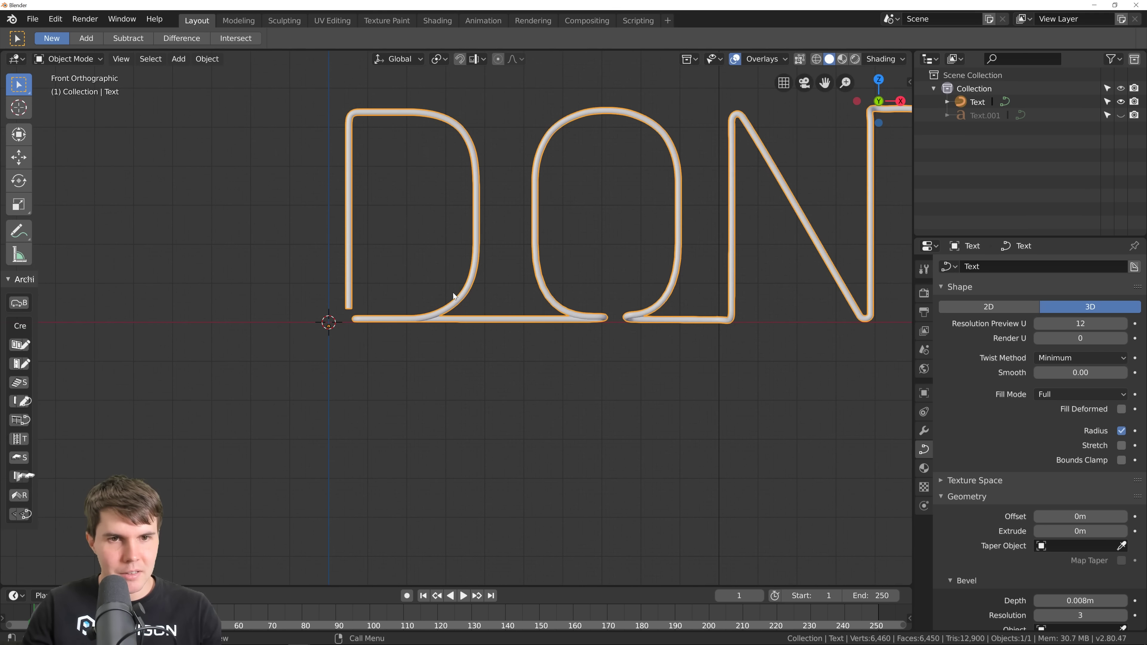
- Slide the points of the link between the U and the T bar along X in top view to reshape its bend
shift+middle_drag(538, 291, 438, 307)
shift+middle_drag(655, 302, 410, 288)
shift+middle_drag(621, 287, 485, 294)
middle_drag(571, 262, 521, 313)
middle_drag(528, 274, 501, 271)
scroll(511, 265, up, 3)
key(Tab)
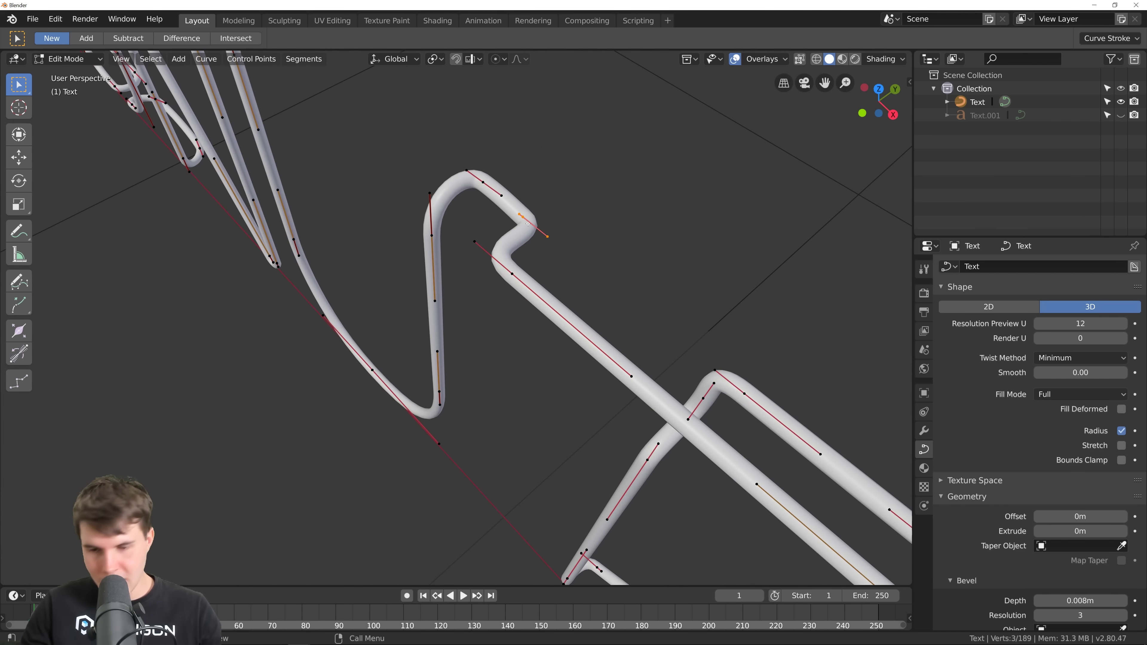
key(KP_7)
scroll(734, 336, up, 1)
shift+middle_drag(727, 357, 561, 248)
scroll(561, 249, up, 4)
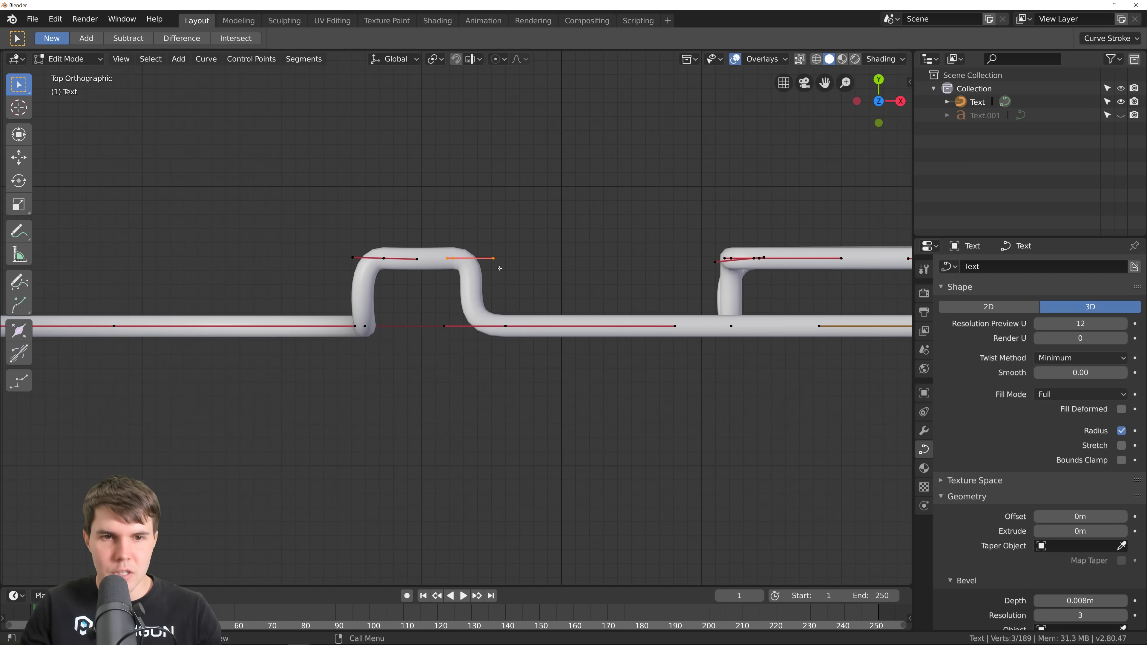
key(g)
key(x)
click(515, 303)
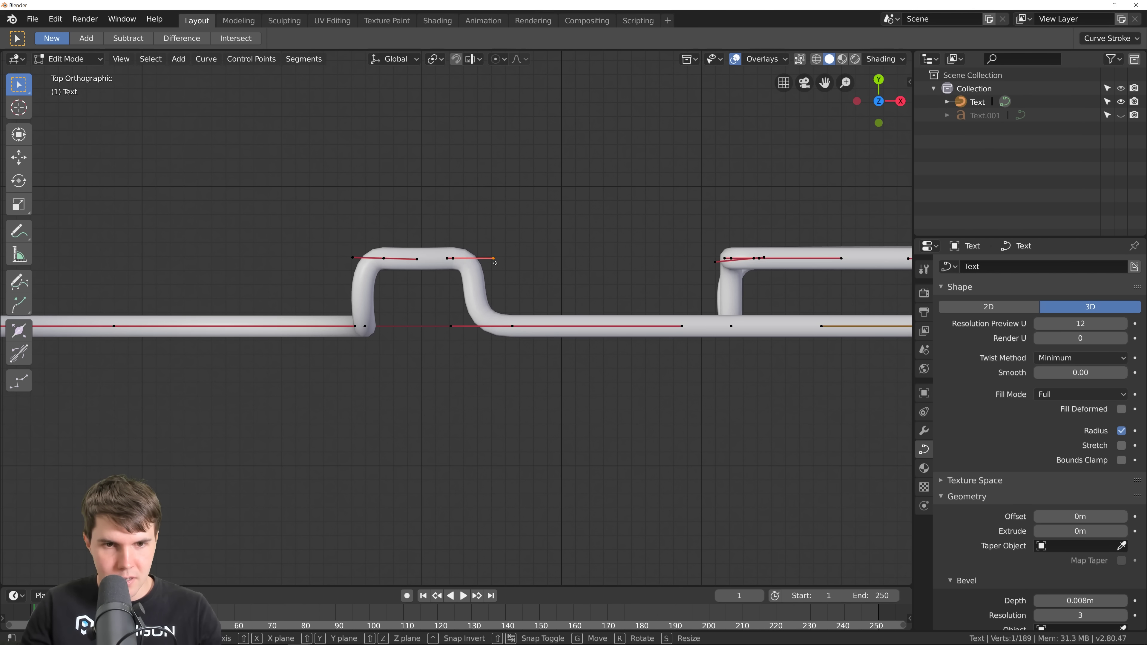
key(Tab)
- Rotate the handles at the bend of the S's upper end, and lower the bend's bottom handle and the tail's end point
middle_drag(495, 262, 528, 117)
key(Tab)
key(r)
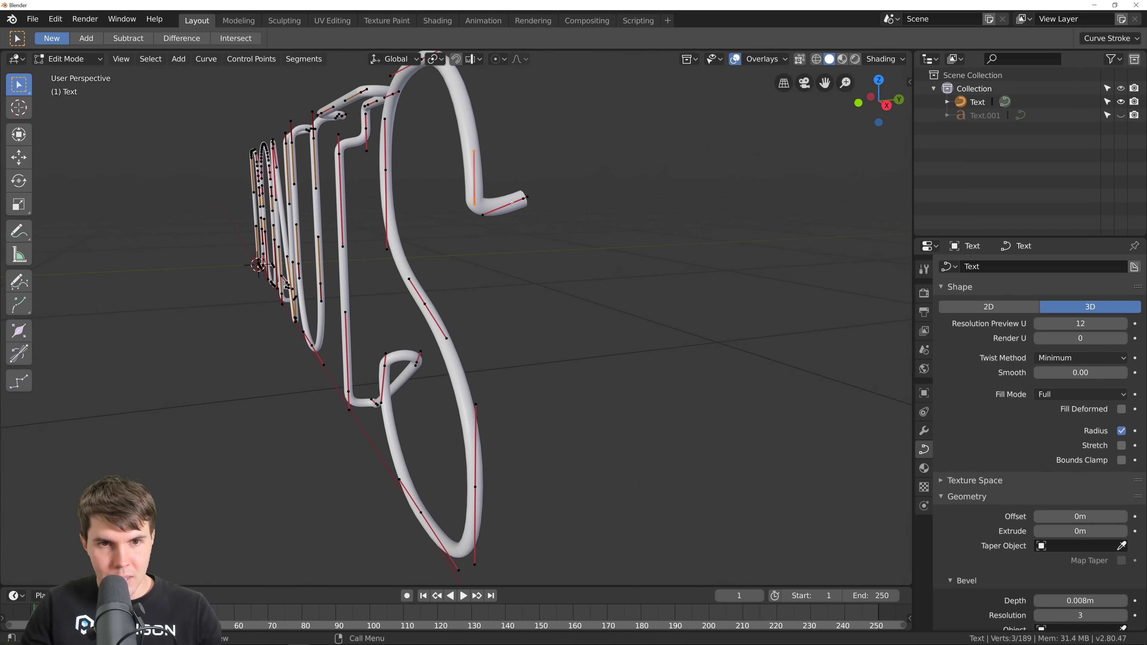
click(481, 206)
key(g)
click(480, 222)
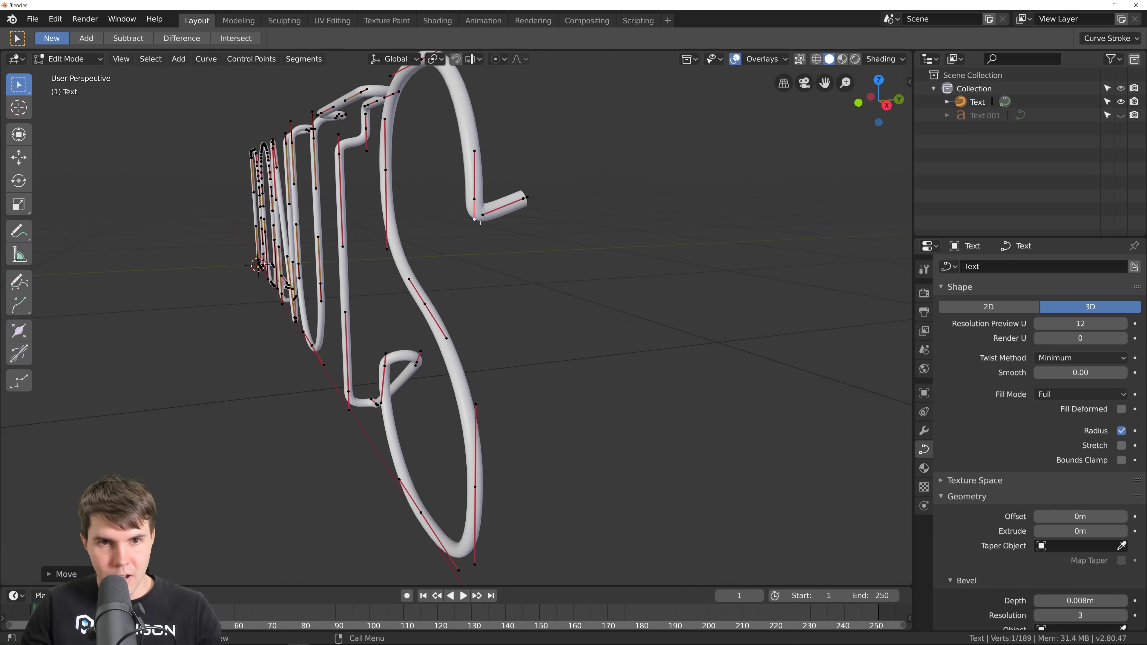
click(522, 206)
key(g)
click(525, 218)
- Extrude the bottom end of the D's straight stem into a short tail behind the letter, and return to Object Mode
middle_drag(525, 219, 347, 290)
key(Tab)
key(Tab)
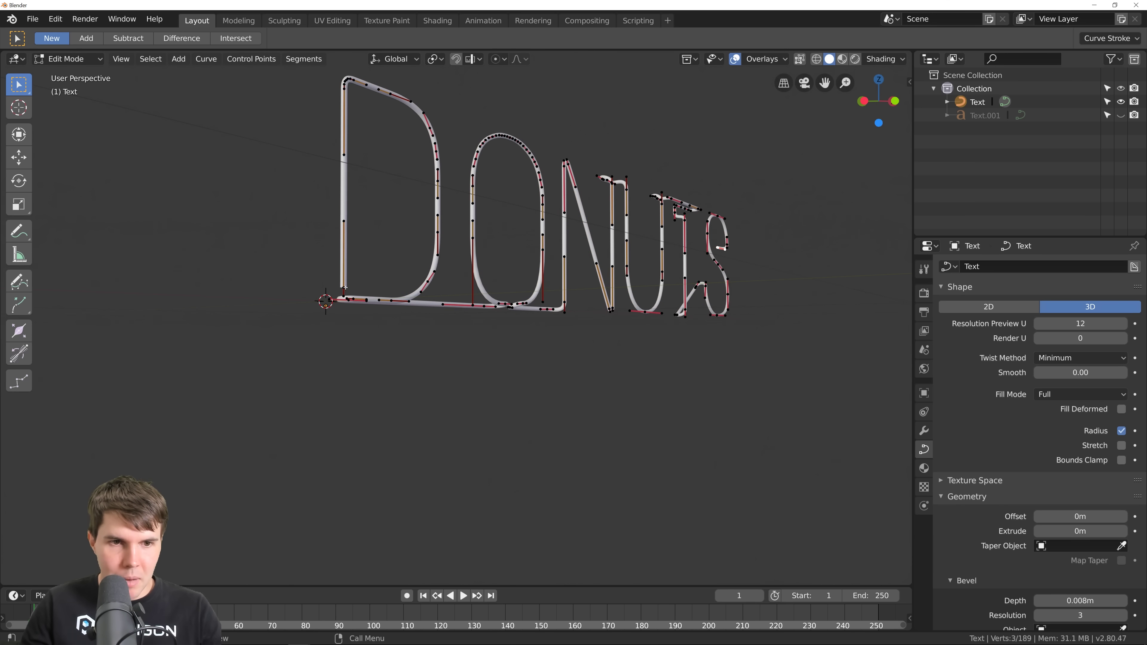
shift+middle_drag(712, 242, 522, 265)
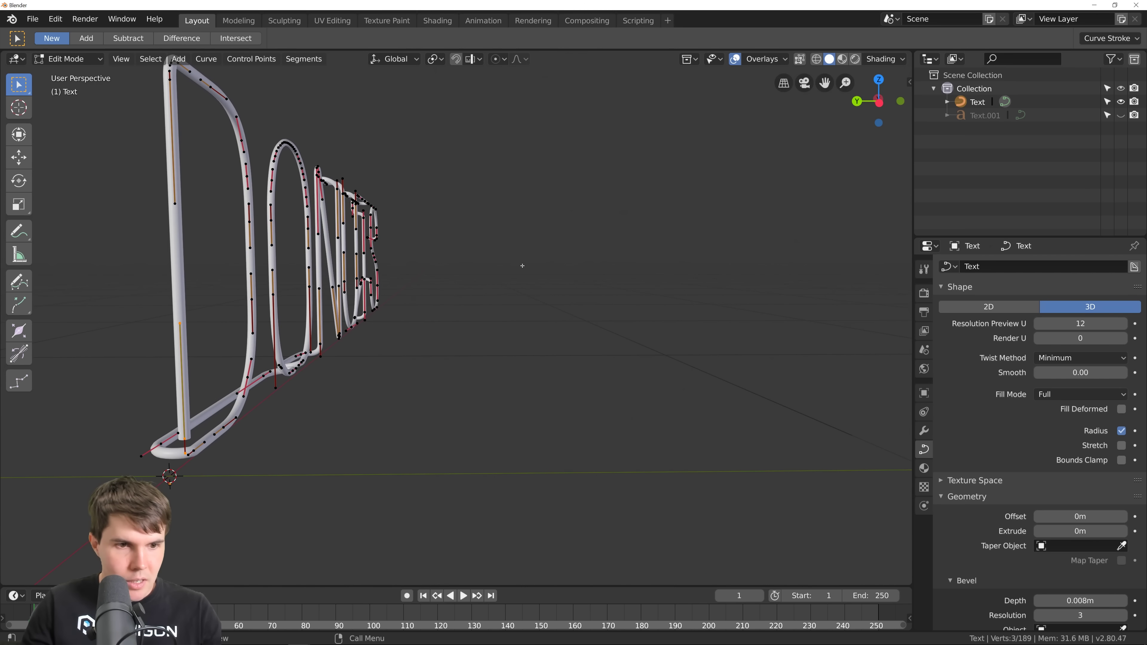
scroll(485, 266, down, 6)
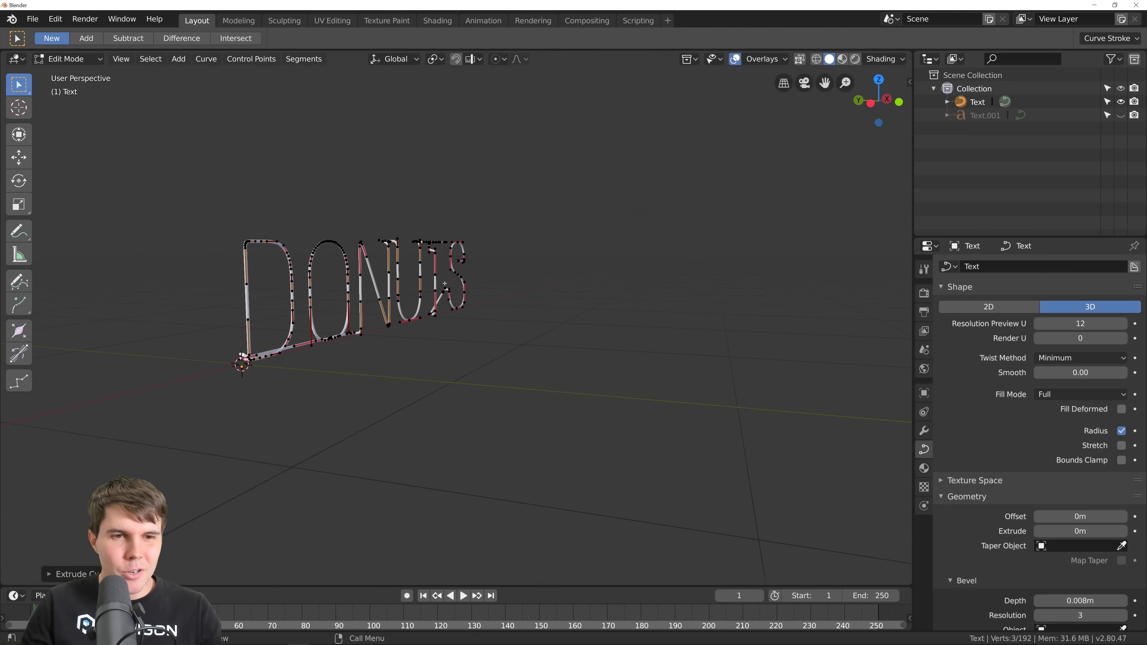
scroll(446, 283, up, 1)
key(Tab)
- Examine the connected DONUTS tube from several angles, checking the links, bends and ends of the letters
shift+middle_drag(368, 322, 479, 282)
scroll(479, 282, up, 1)
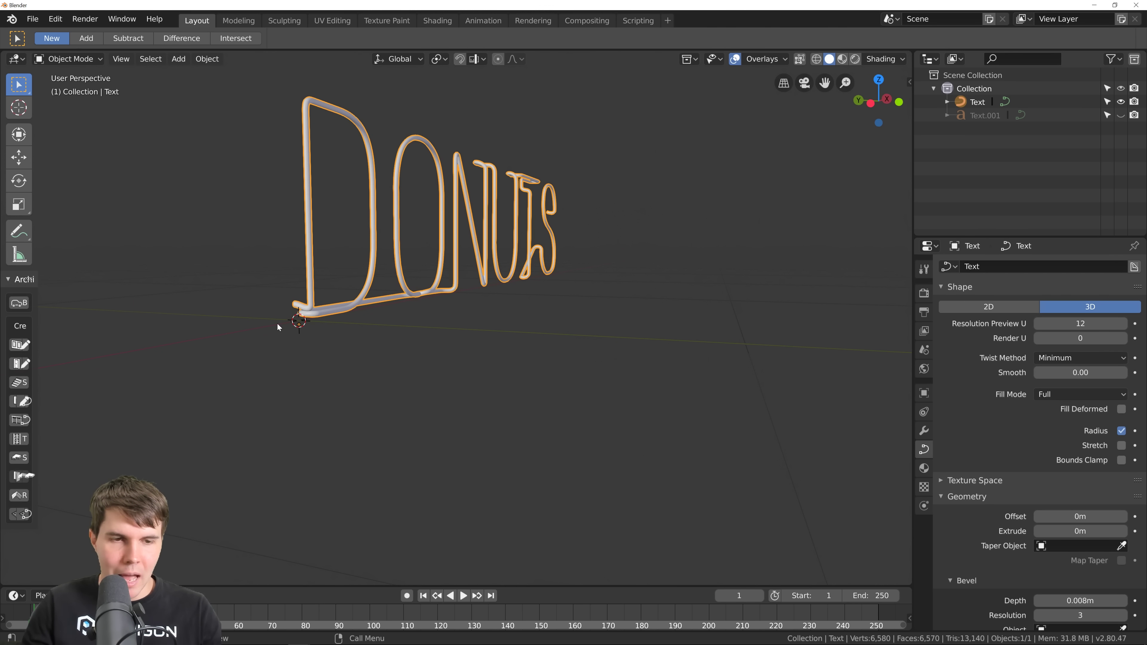
middle_drag(448, 357, 415, 360)
scroll(415, 359, down, 3)
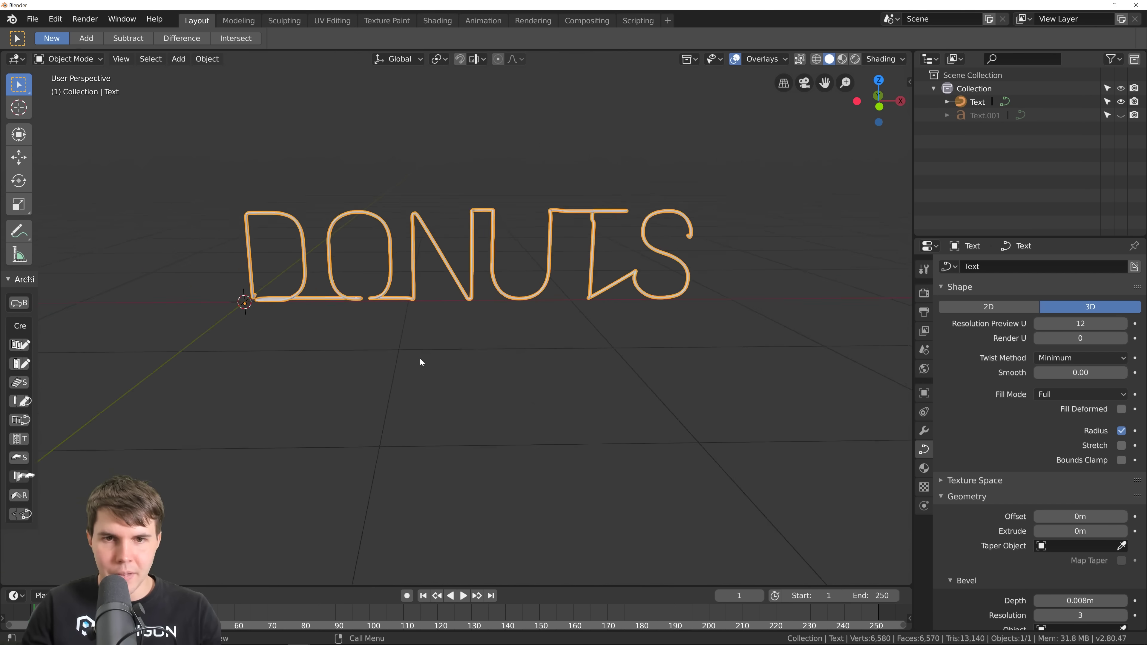
scroll(429, 354, up, 2)
scroll(370, 285, up, 1)
mouse_move(349, 287)
middle_down()
mouse_move(322, 290)
mouse_move(343, 294)
middle_up()
scroll(357, 294, down, 2)
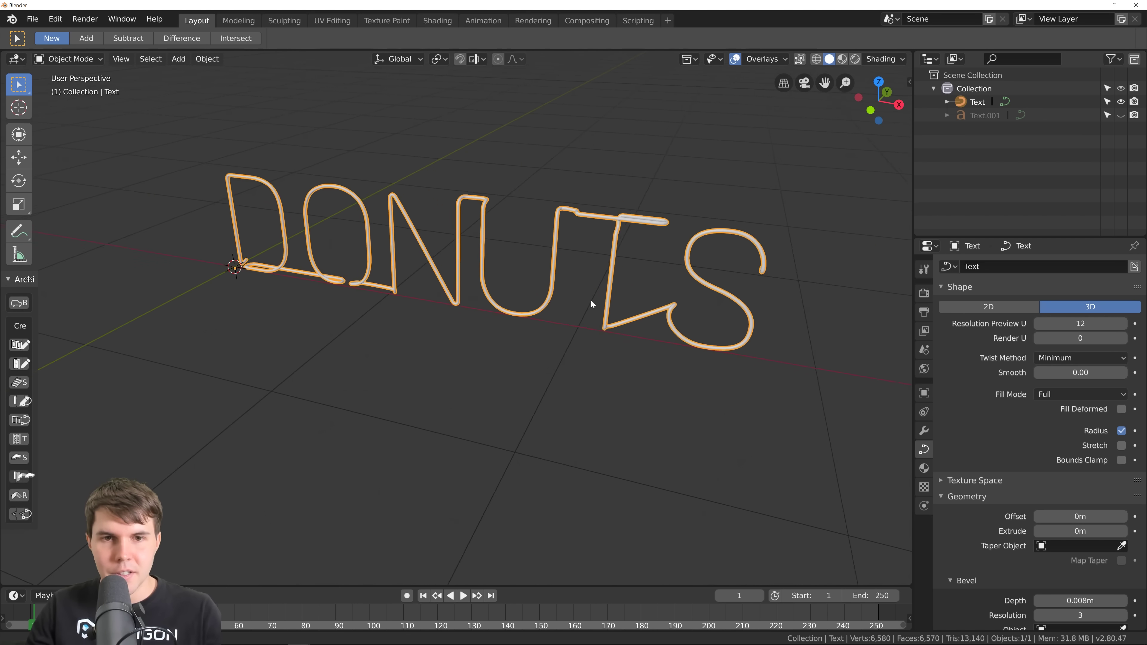
shift+middle_drag(599, 300, 563, 300)
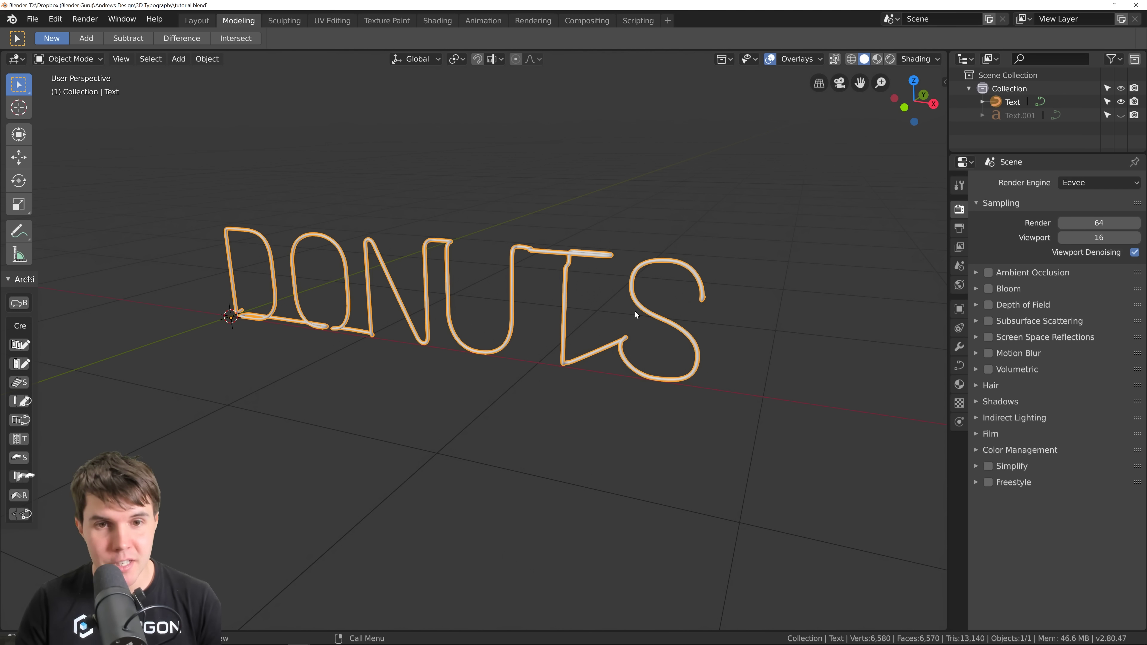
middle_drag(634, 312, 556, 315)
scroll(560, 315, up, 2)
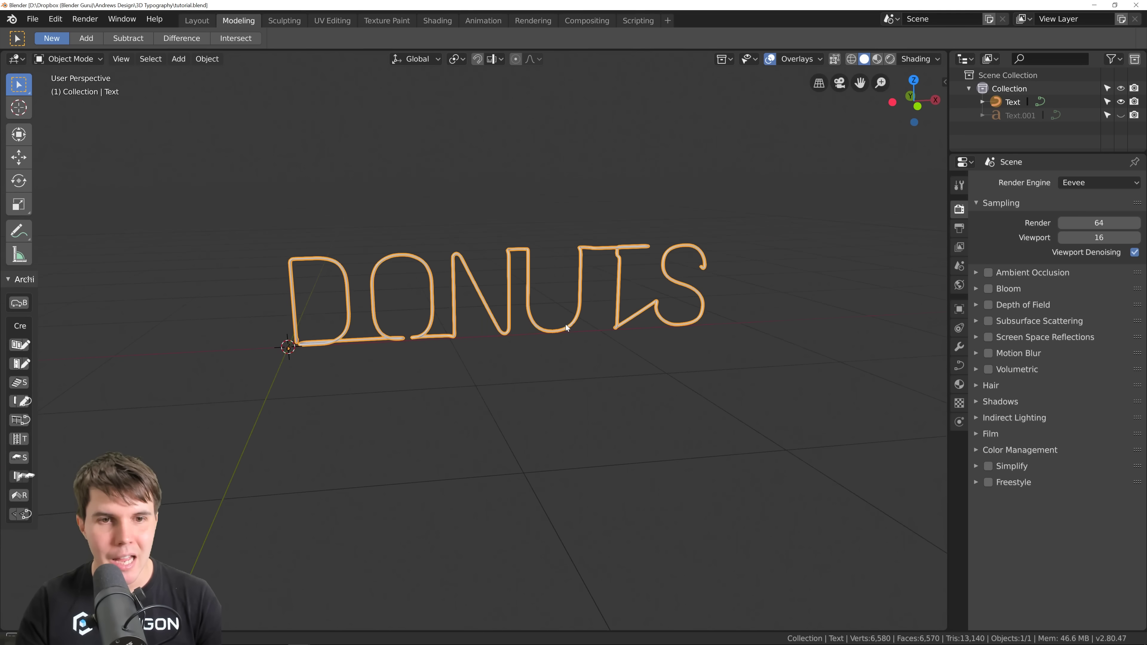
mouse_move(565, 325)
middle_down()
mouse_move(601, 326)
mouse_move(568, 328)
mouse_move(568, 349)
mouse_move(562, 342)
middle_up()
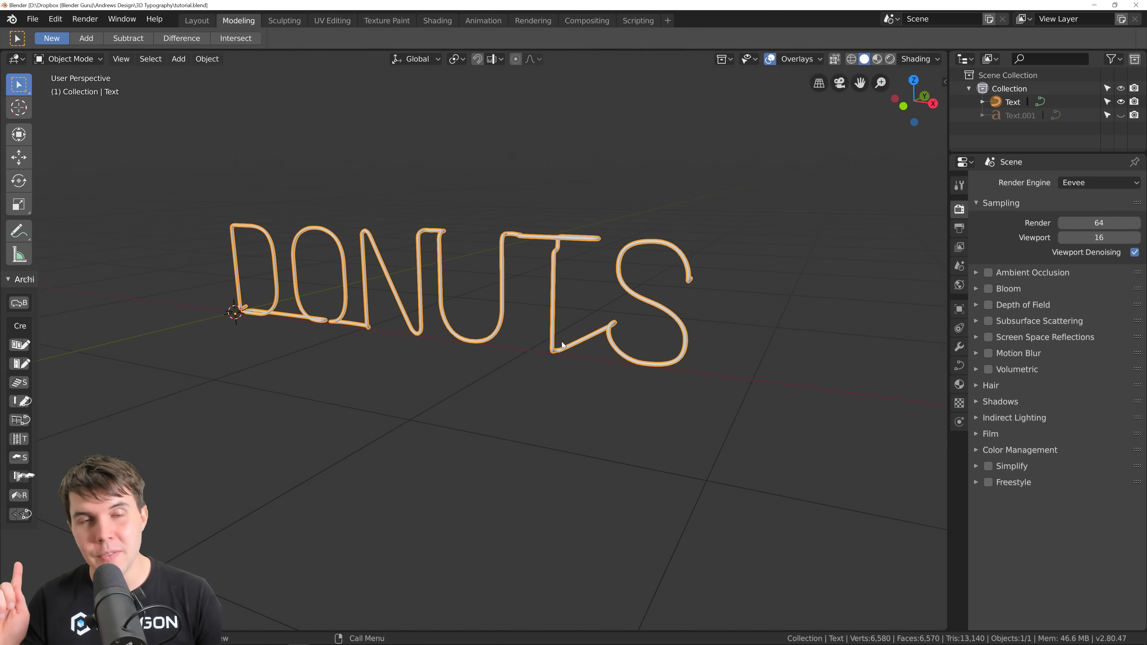